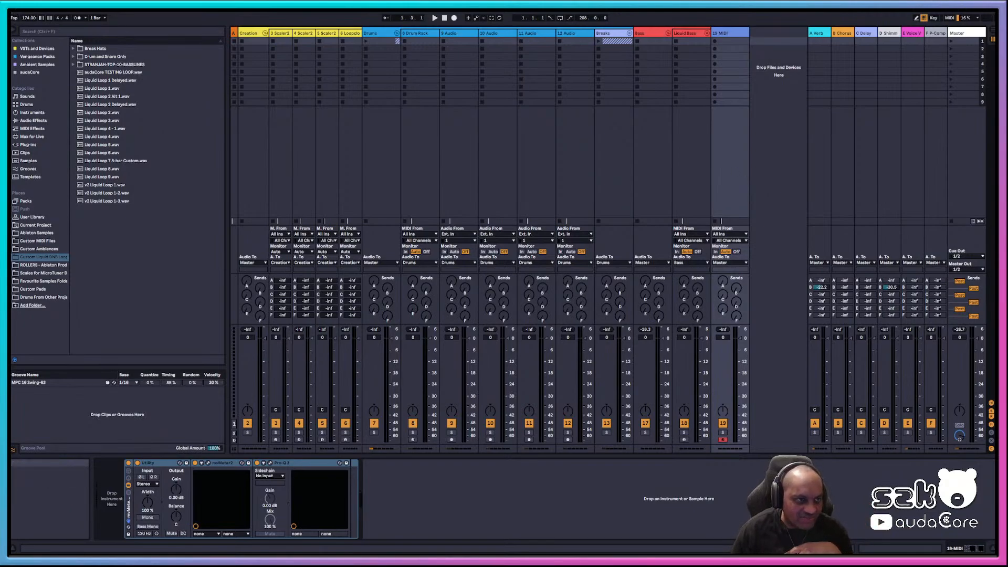
- Open the recent set "audaCore - Liquid DnB Collection 5.als" without saving the untitled set
{"action": "key", "text": "alt+f"}
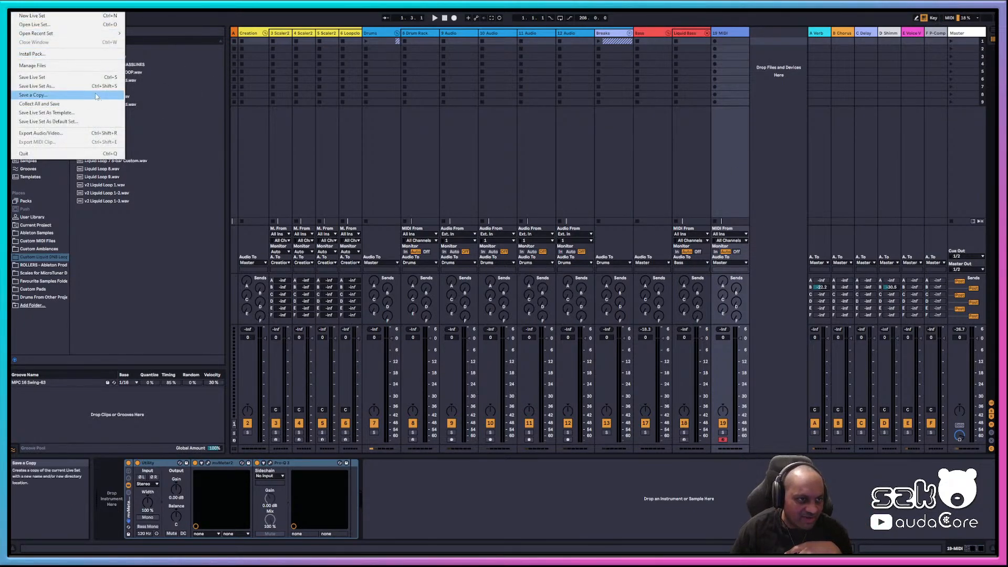
{"action": "mouse_move", "coordinate": [111, 36]}
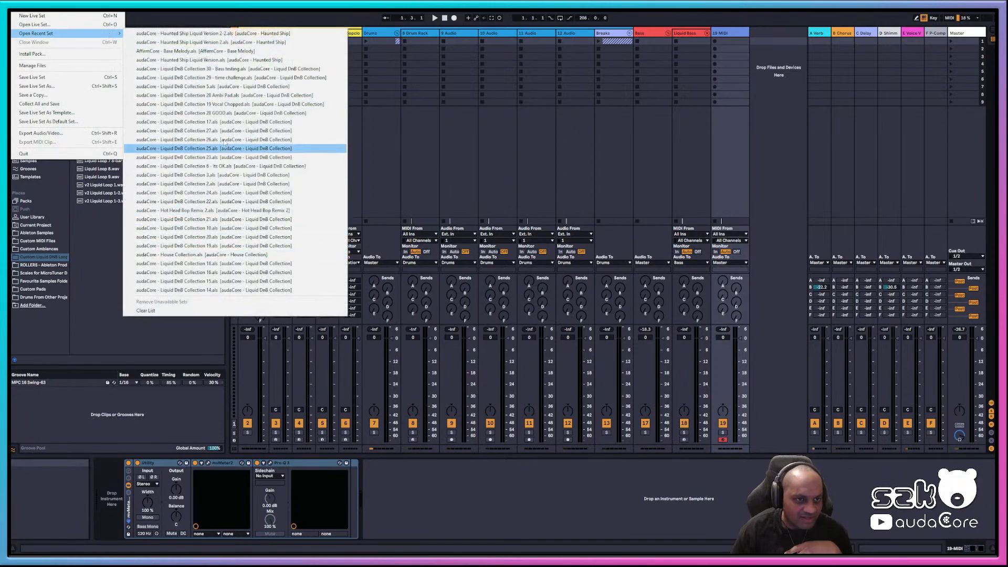
{"action": "left_click", "coordinate": [220, 87]}
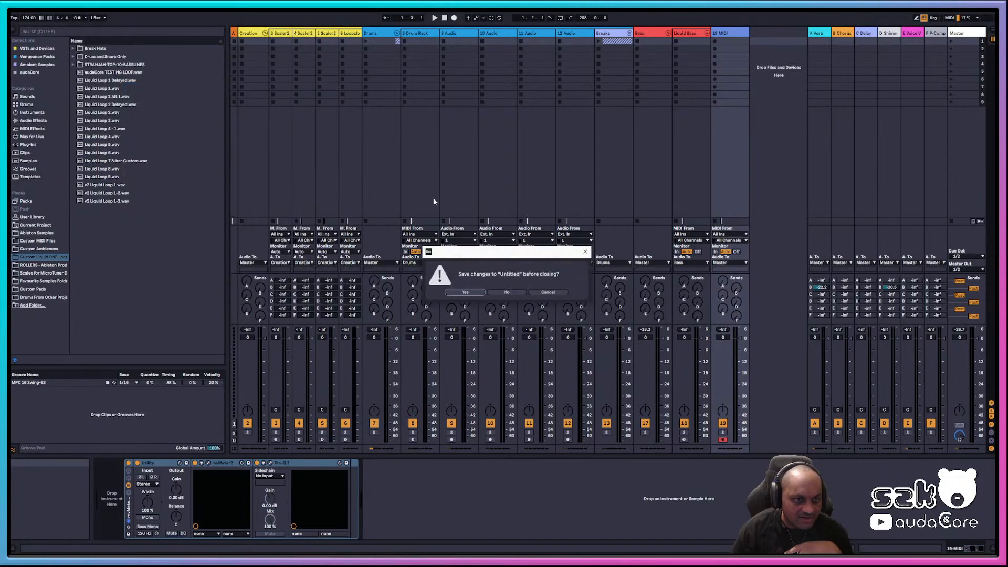
{"action": "left_click", "coordinate": [507, 292]}
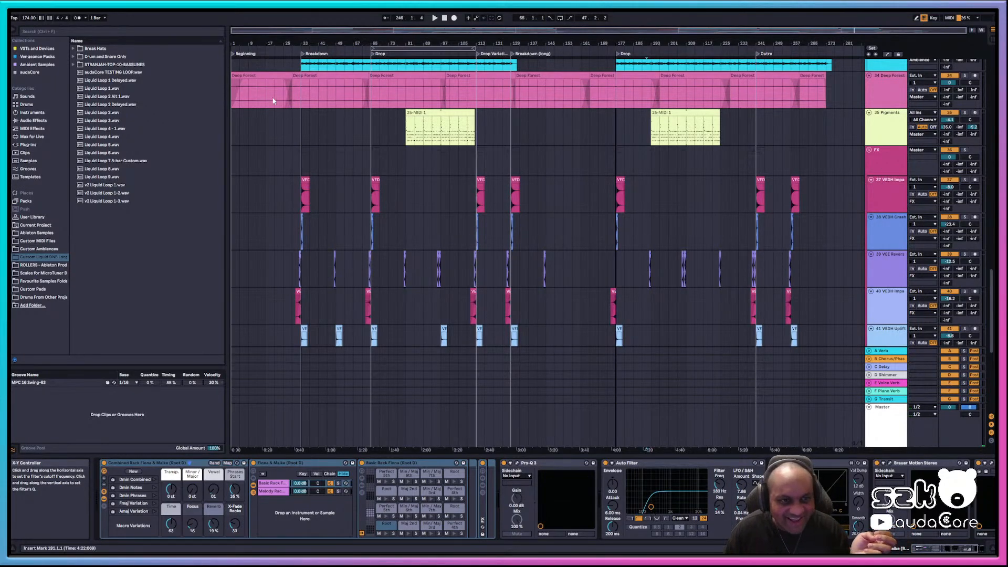
- Inspect the device chains of the Deep Forest and Master tracks and the ambience tracks above them
{"action": "left_click", "coordinate": [237, 97]}
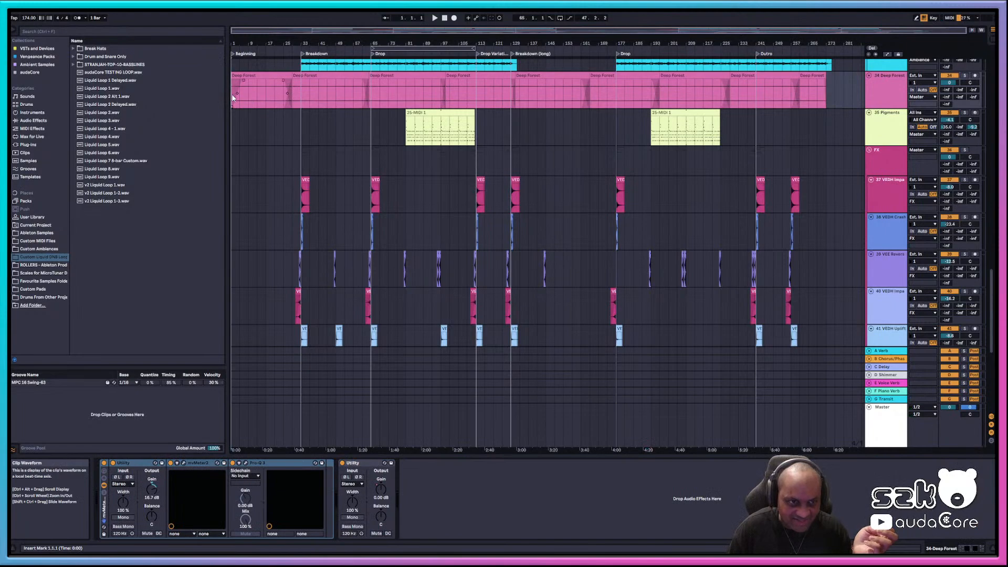
{"action": "scroll", "coordinate": [418, 350], "scroll_direction": "up", "scroll_amount": 3}
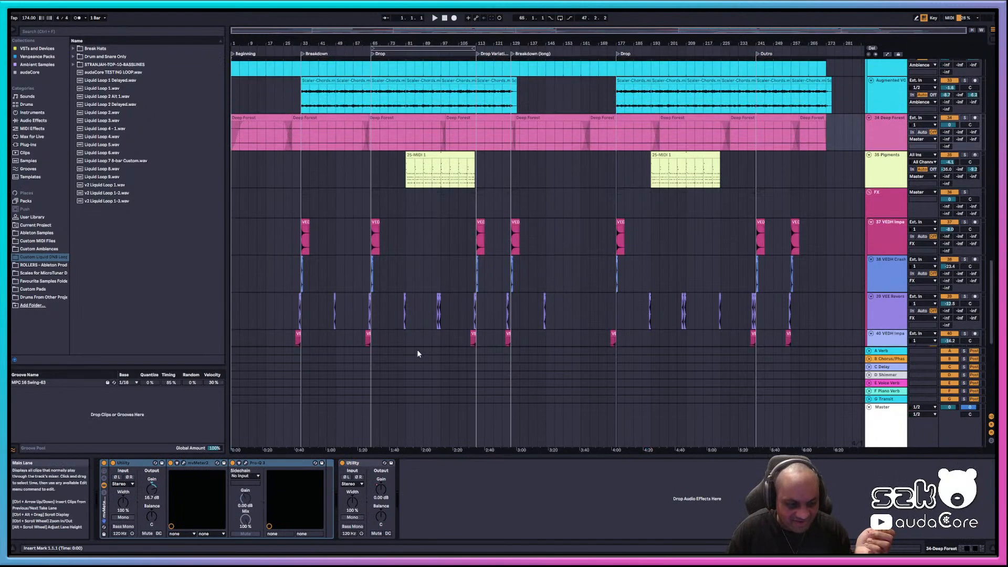
{"action": "scroll", "coordinate": [417, 348], "scroll_direction": "up", "scroll_amount": 2}
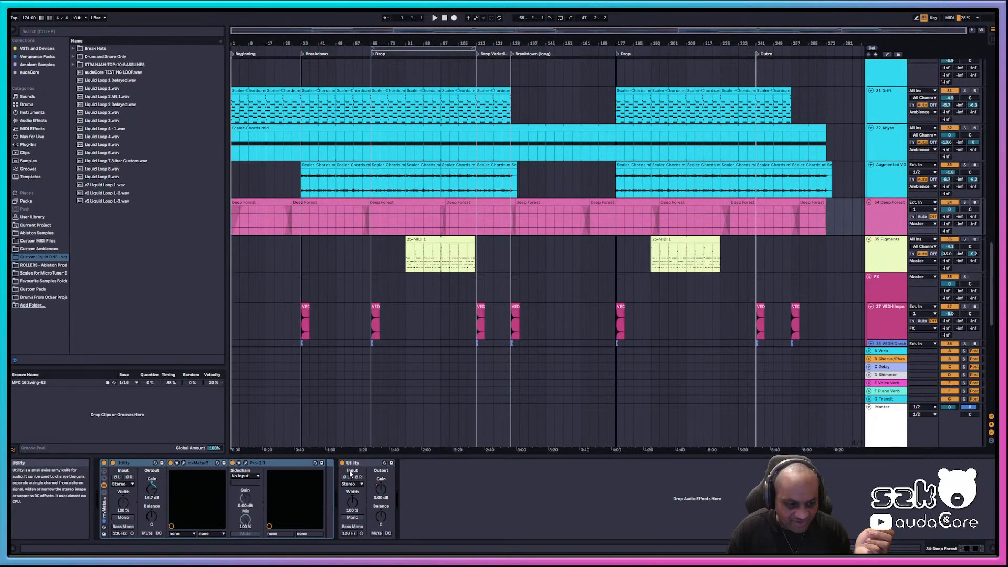
{"action": "left_click", "coordinate": [826, 441]}
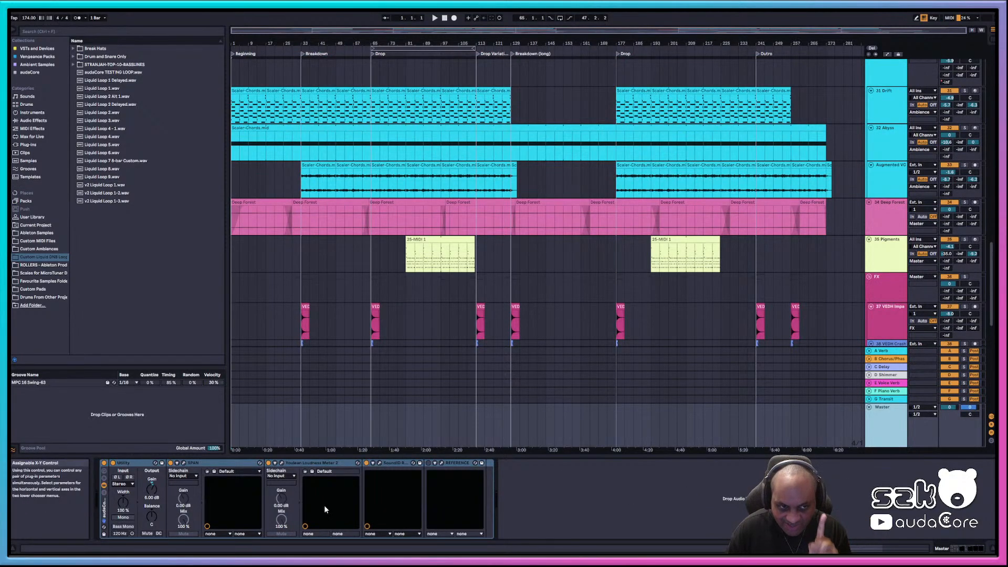
- Play the arrangement from the start of the Deep Forest track and look over the surrounding ambience and melodic tracks
{"action": "left_click", "coordinate": [233, 212]}
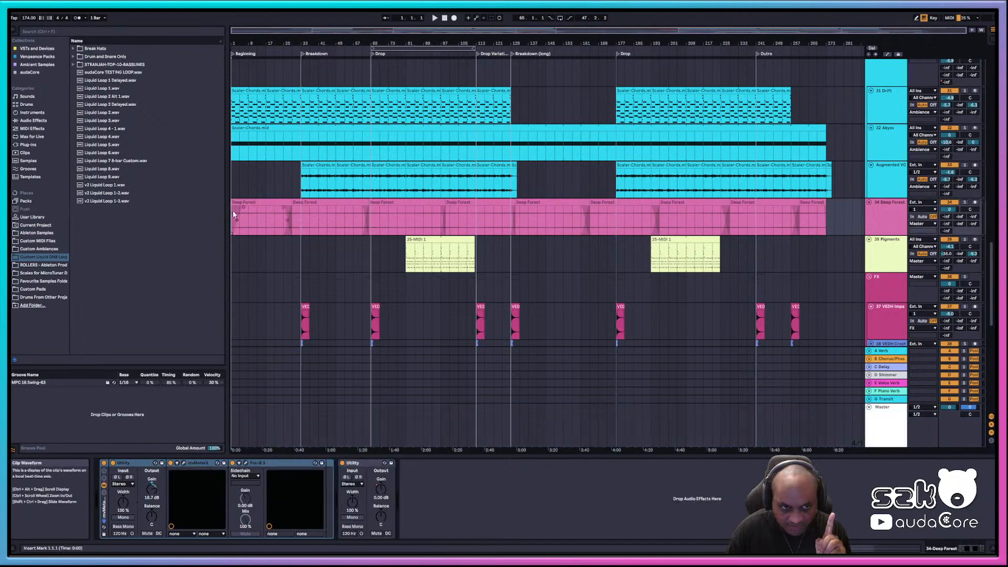
{"action": "left_click", "coordinate": [433, 19]}
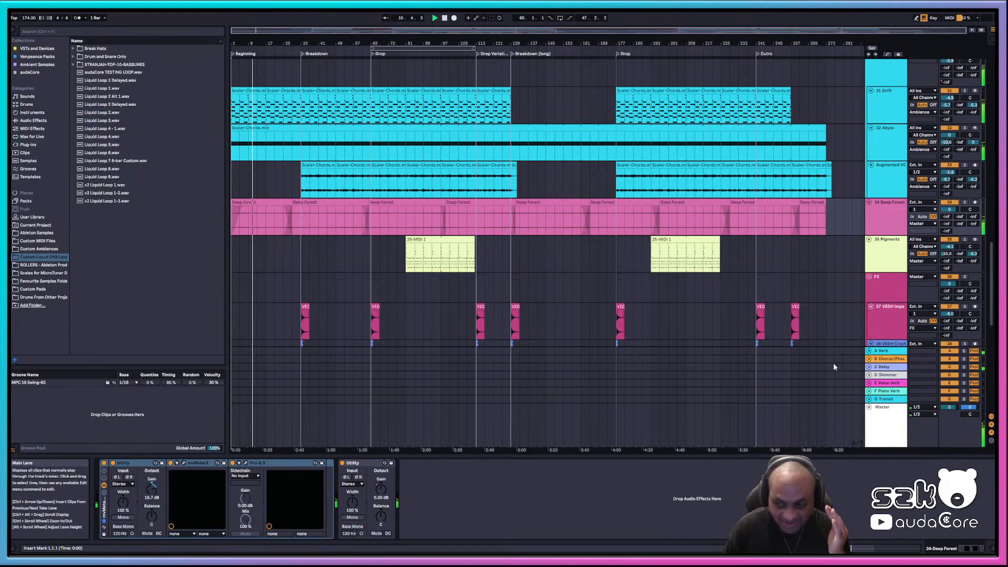
{"action": "scroll", "coordinate": [572, 369], "scroll_direction": "up", "scroll_amount": 4}
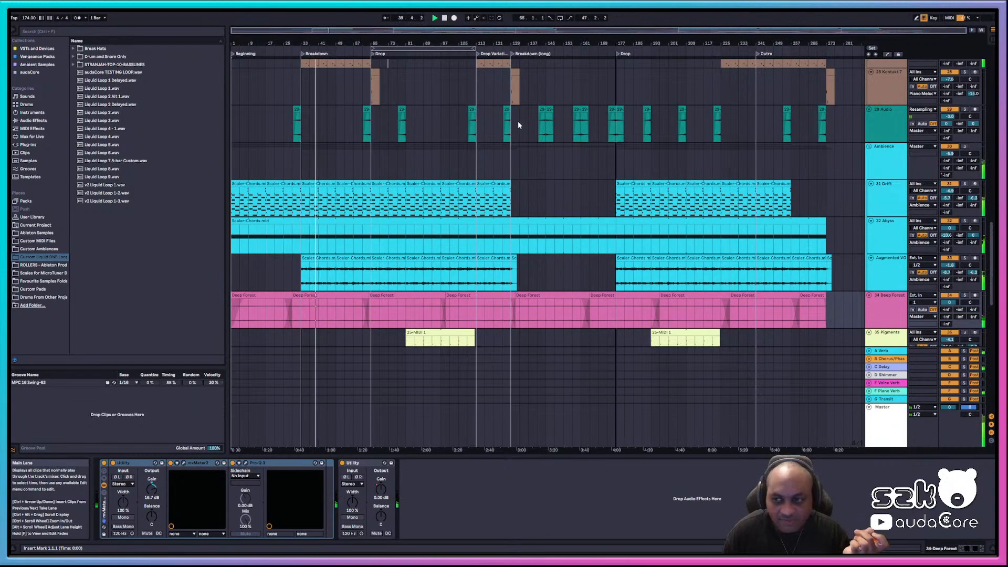
{"action": "scroll", "coordinate": [747, 187], "scroll_direction": "down", "scroll_amount": 4}
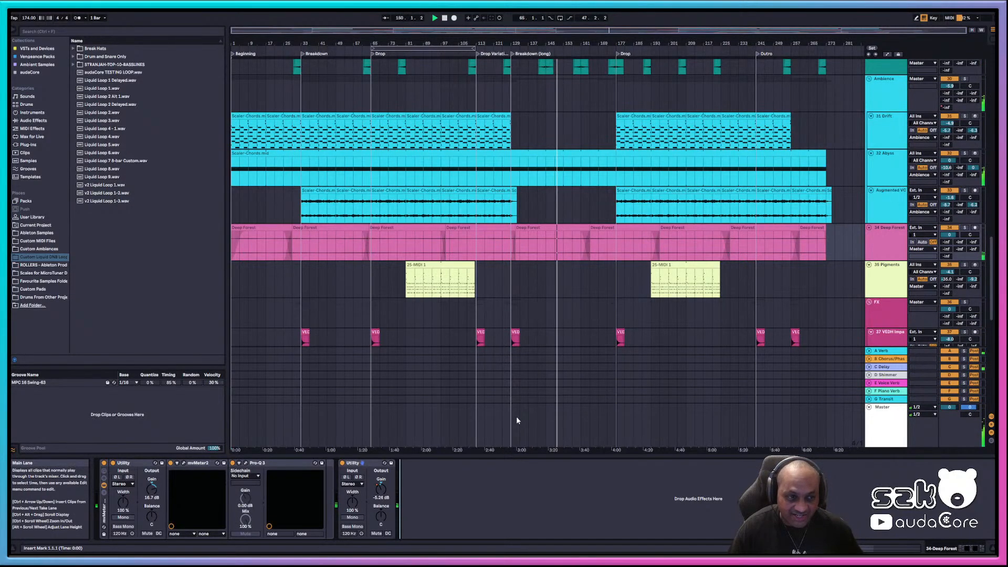
{"action": "left_click", "coordinate": [15, 18]}
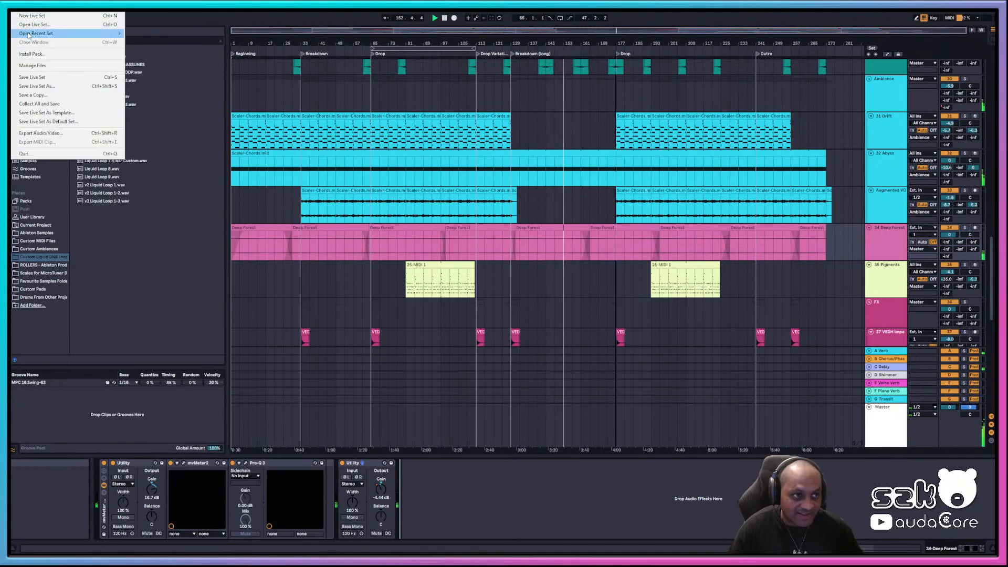
{"action": "mouse_move", "coordinate": [31, 34]}
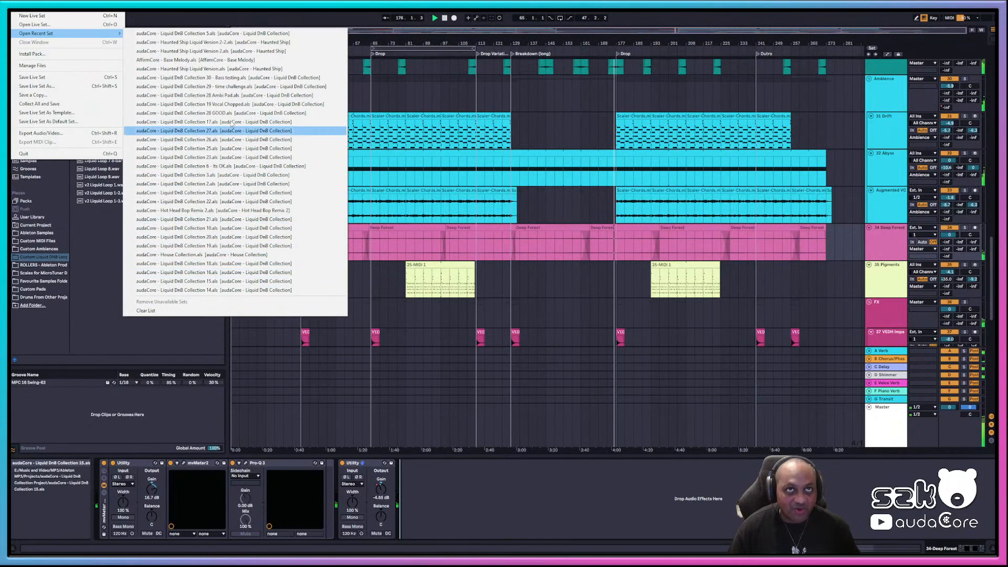
{"action": "left_click", "coordinate": [488, 499]}
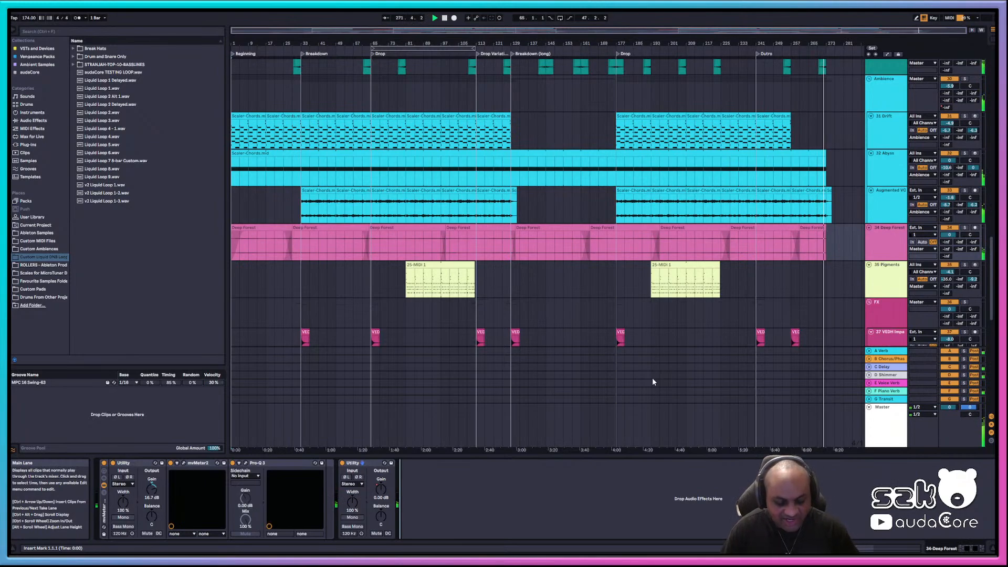
- Stop playback and open the recent set "audaCore - Liquid DnB Collection 25.als" without saving the current one
{"action": "left_click", "coordinate": [444, 21]}
{"action": "left_click", "coordinate": [18, 8]}
{"action": "mouse_move", "coordinate": [19, 35]}
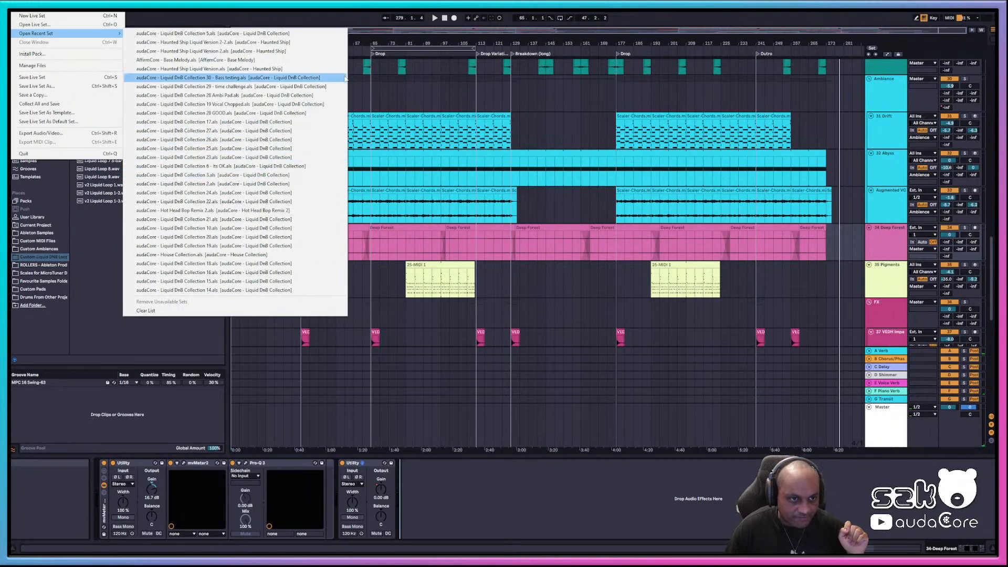
{"action": "left_click", "coordinate": [240, 150]}
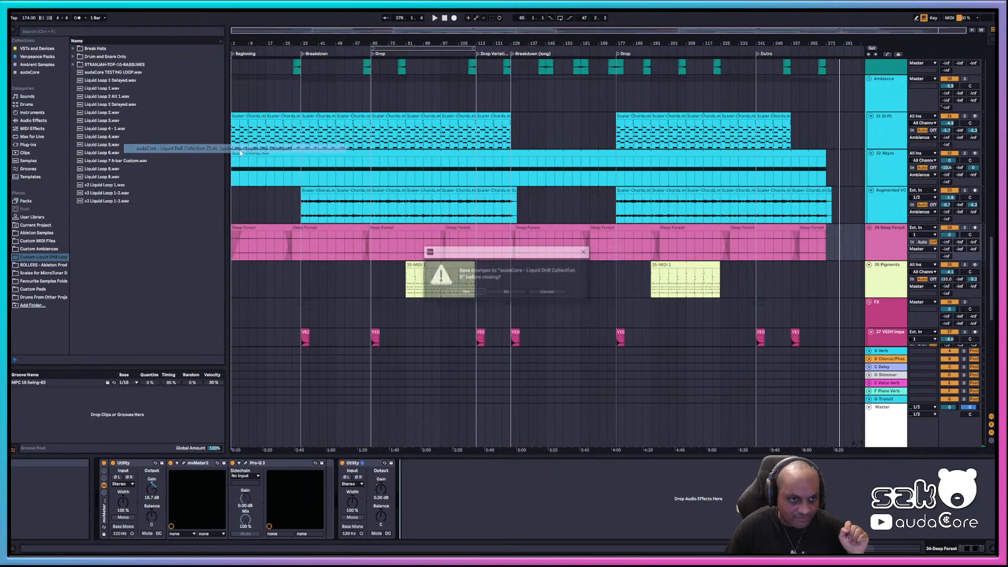
{"action": "left_click", "coordinate": [523, 293]}
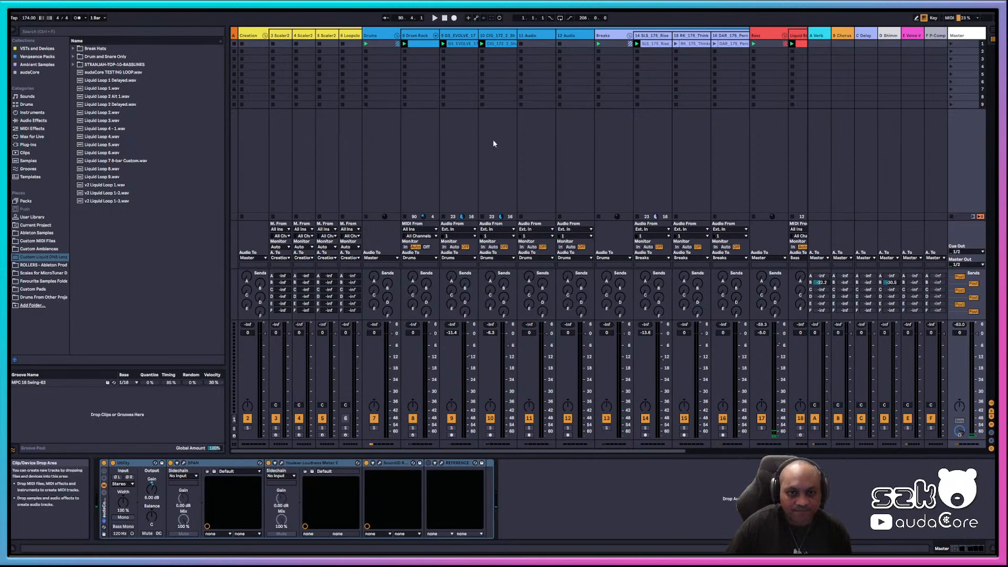
- Switch to the Arrangement view and check the set's lower tracks for clips
{"action": "left_click", "coordinate": [532, 169]}
{"action": "key", "text": "Tab"}
{"action": "scroll", "coordinate": [660, 229], "scroll_direction": "down", "scroll_amount": 10}
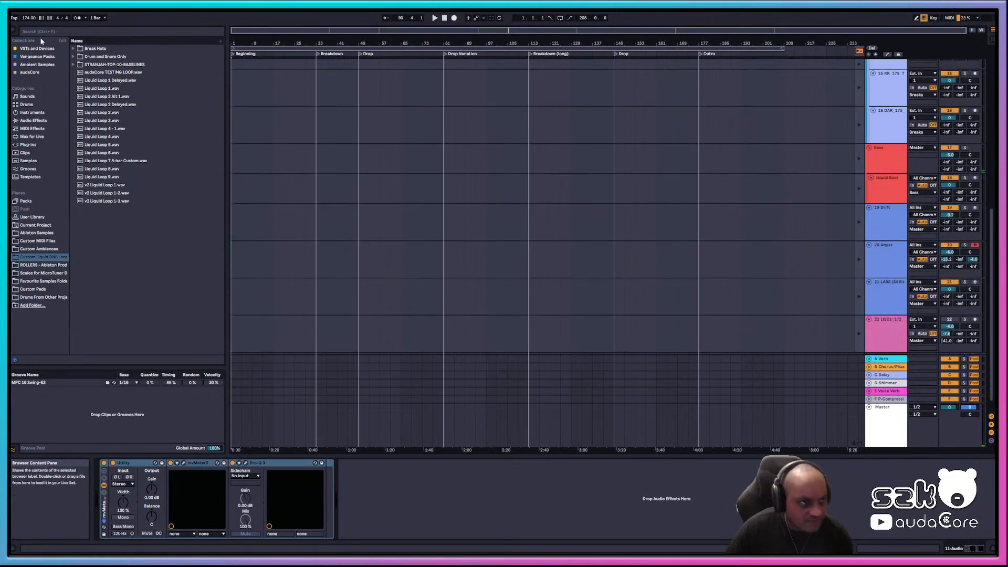
- Open the recent set "audaCore - Haunted Ship Liquid Version 2-2.als"
{"action": "left_click", "coordinate": [16, 7]}
{"action": "mouse_move", "coordinate": [36, 33]}
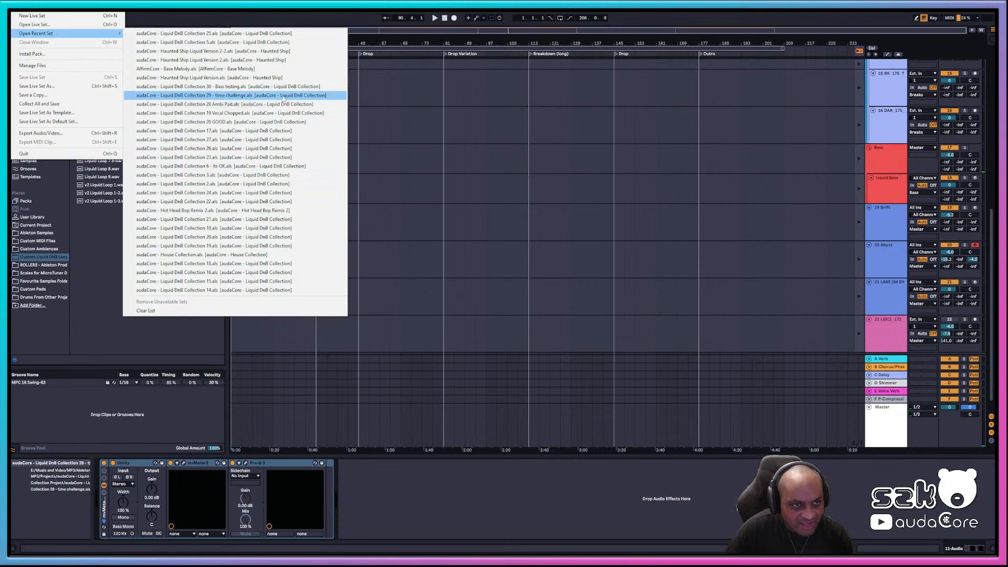
{"action": "left_click", "coordinate": [233, 52]}
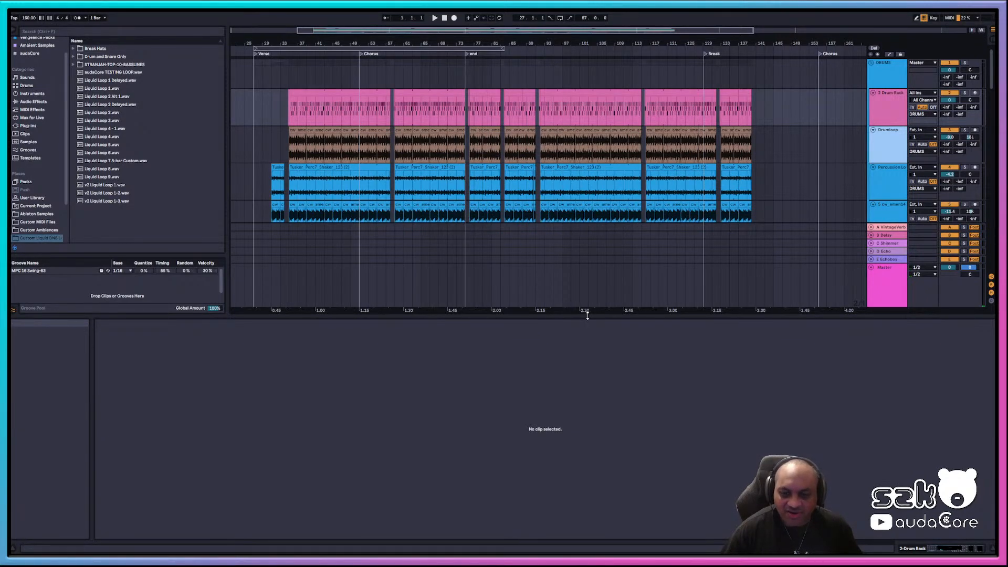
- Enlarge the arrangement area and select all clips on the Fundamental Bass Layer track, from bar 27 to bar 141
{"action": "left_click_drag", "start_coordinate": [588, 317], "coordinate": [585, 422]}
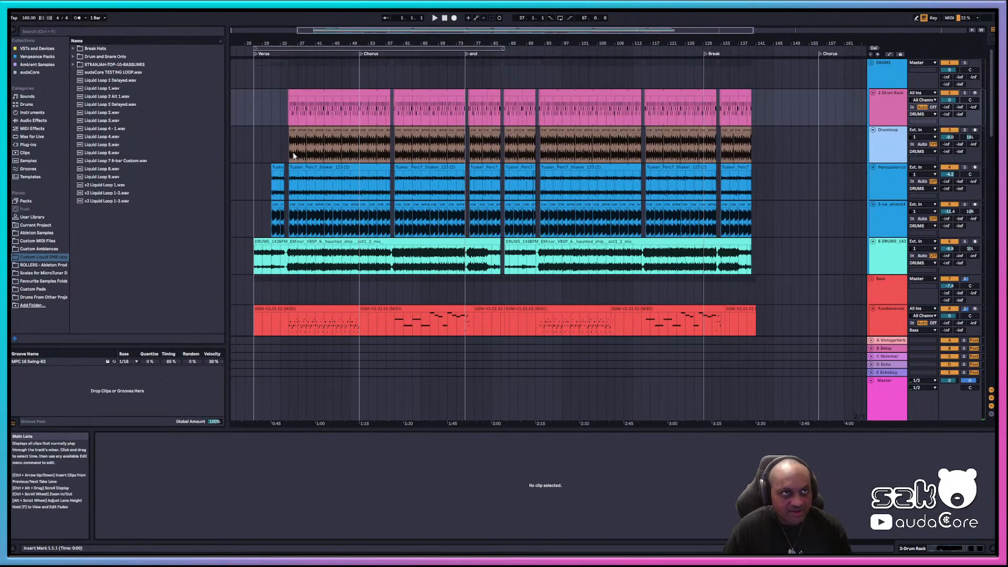
{"action": "left_click", "coordinate": [253, 328]}
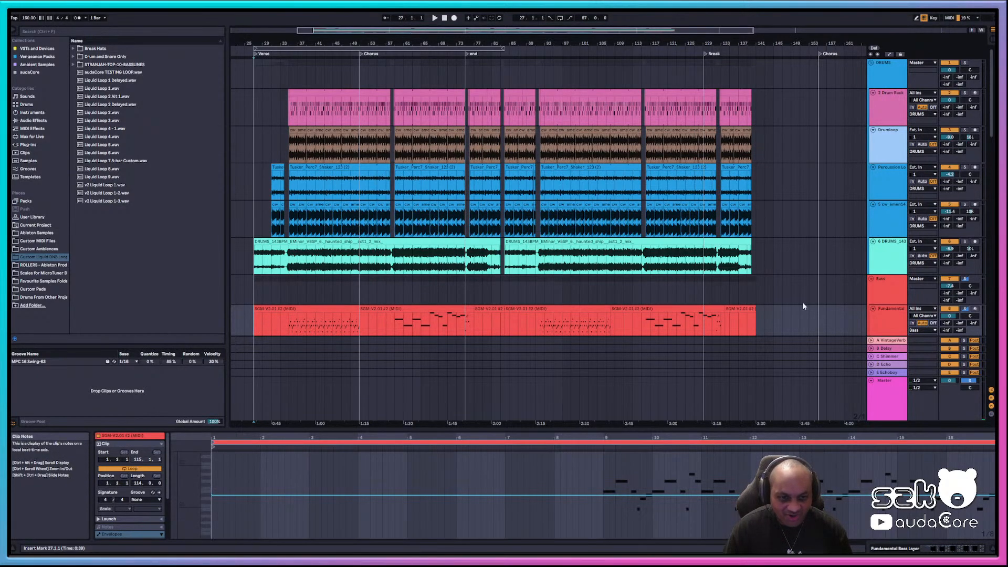
{"action": "left_click", "coordinate": [754, 323], "text": "shift"}
{"action": "left_click", "coordinate": [756, 323], "text": "shift"}
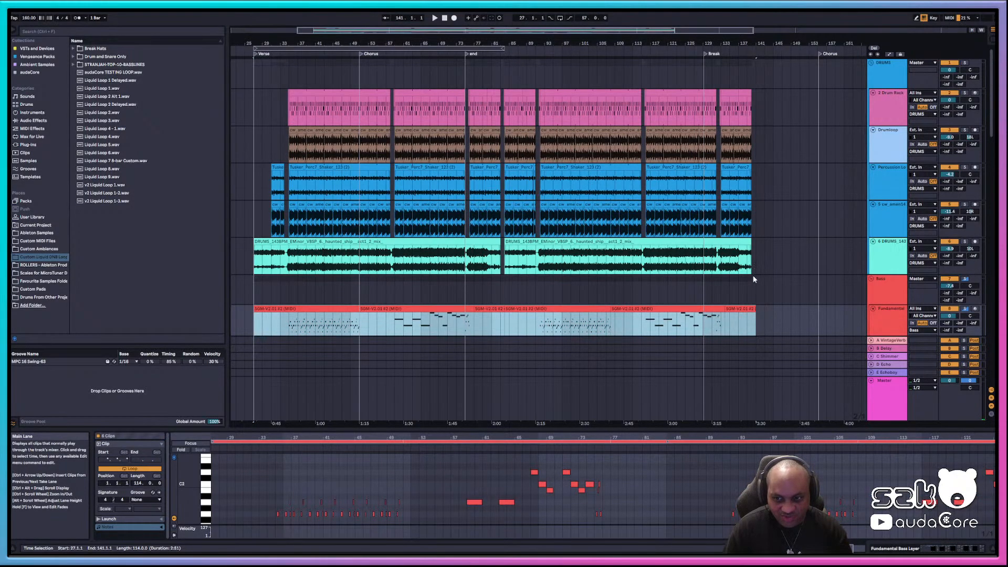
- Select both haunted ship clips on the DRUMS_143BPM track and loop the arrangement over their span
{"action": "left_click", "coordinate": [737, 242]}
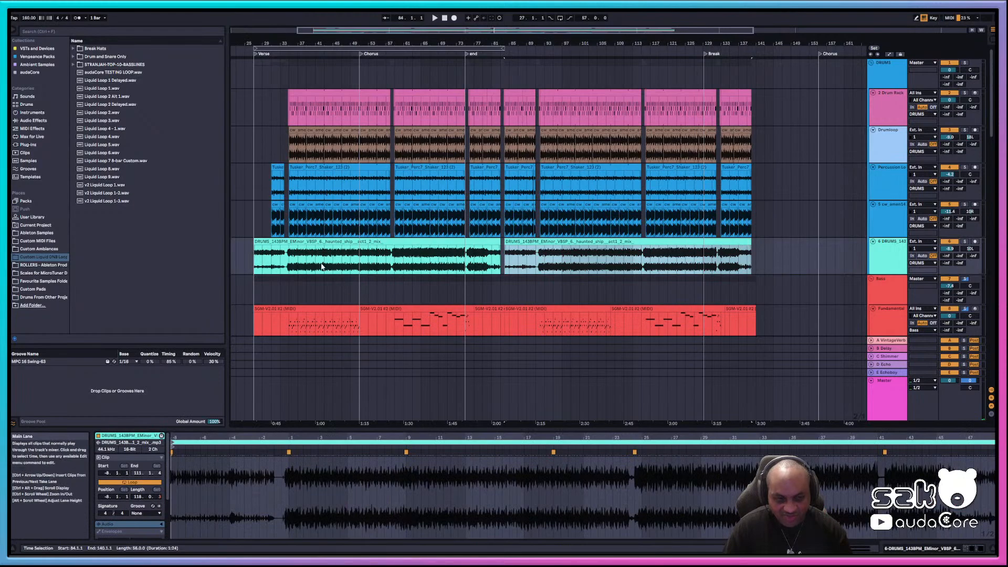
{"action": "left_click", "coordinate": [270, 252], "text": "shift"}
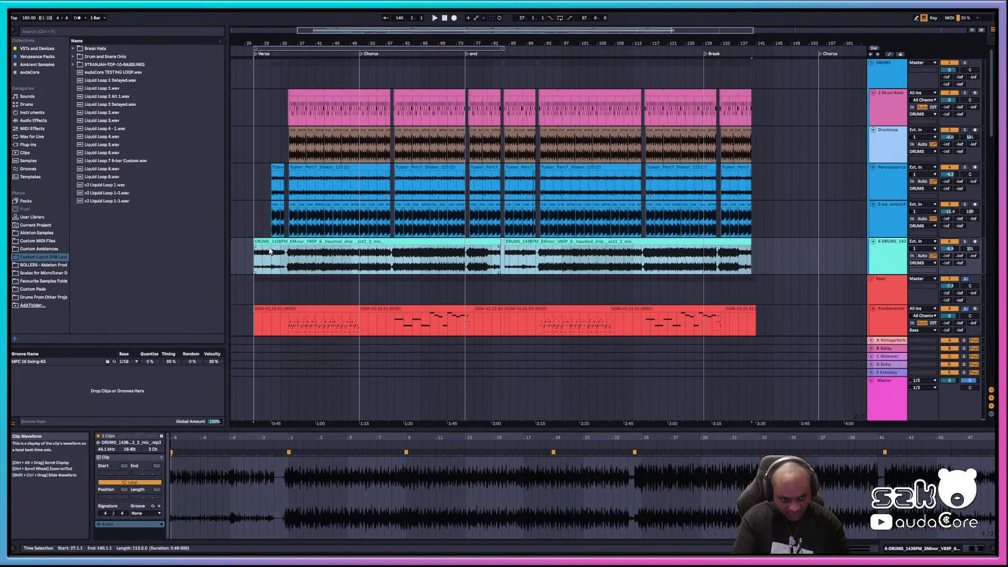
{"action": "key", "text": "ctrl+l"}
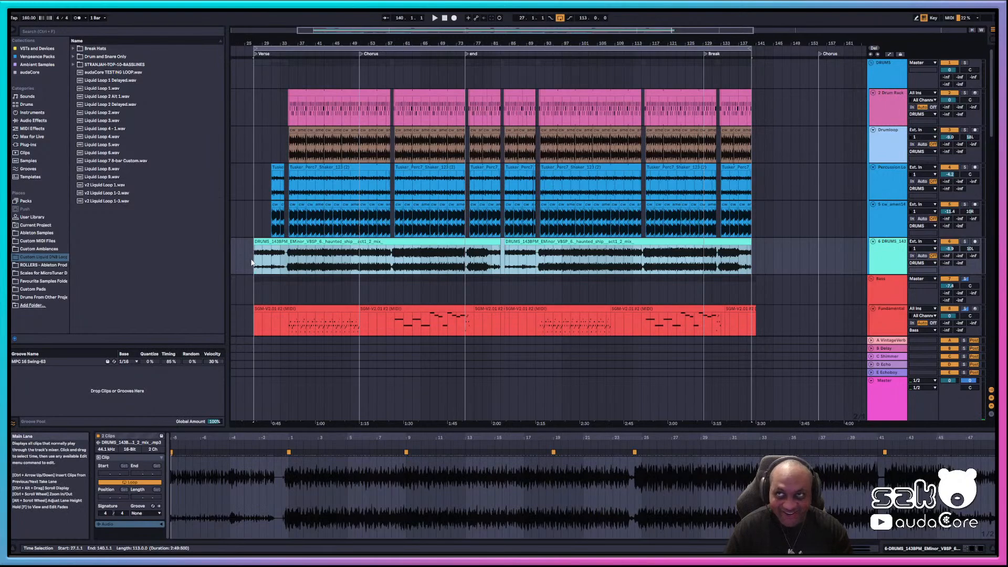
- Play the looped section and examine all tracks from the drums and bass down to the FX and rain-street tracks
{"action": "key", "text": "space"}
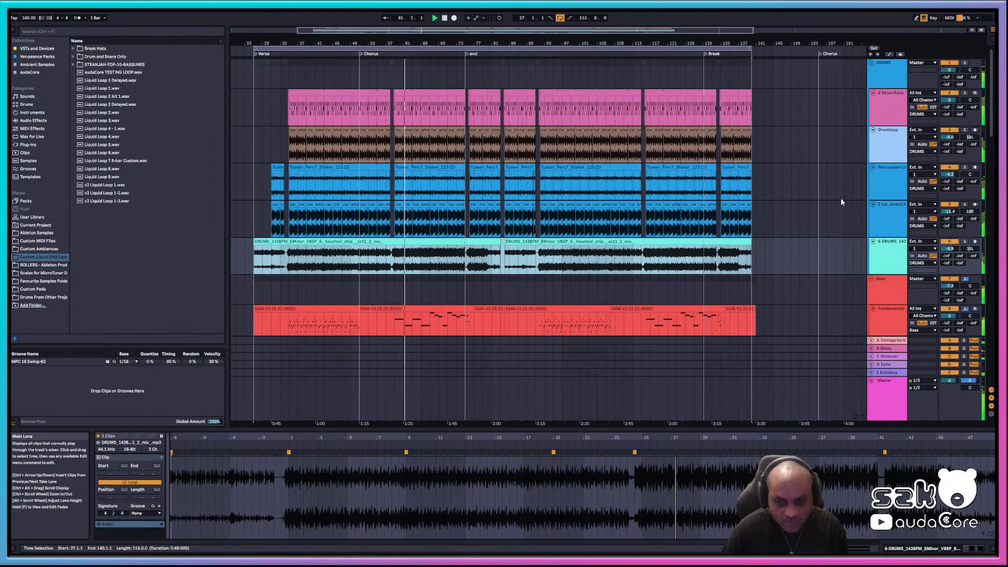
{"action": "scroll", "coordinate": [843, 206], "scroll_direction": "down", "scroll_amount": 6}
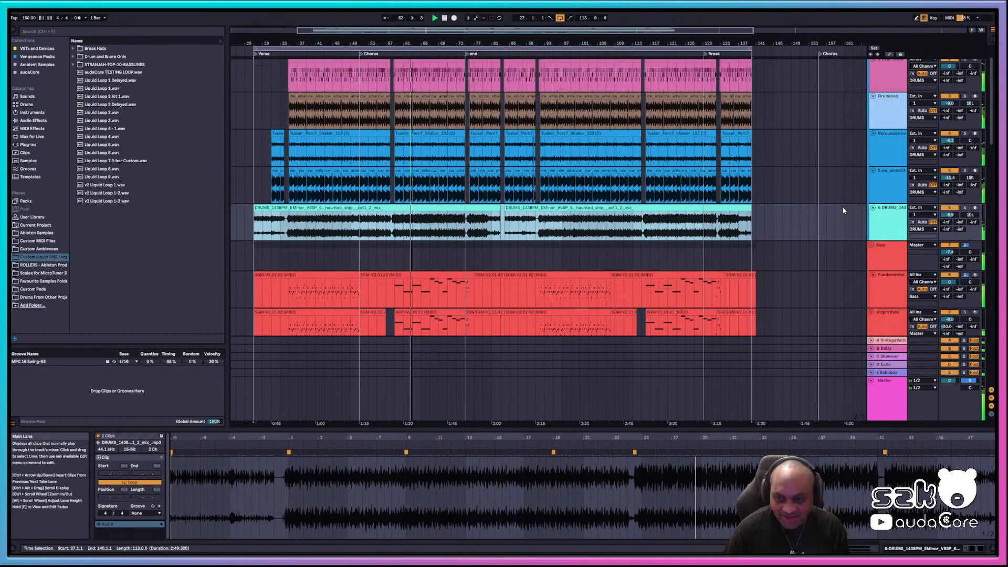
{"action": "scroll", "coordinate": [842, 210], "scroll_direction": "down", "scroll_amount": 6}
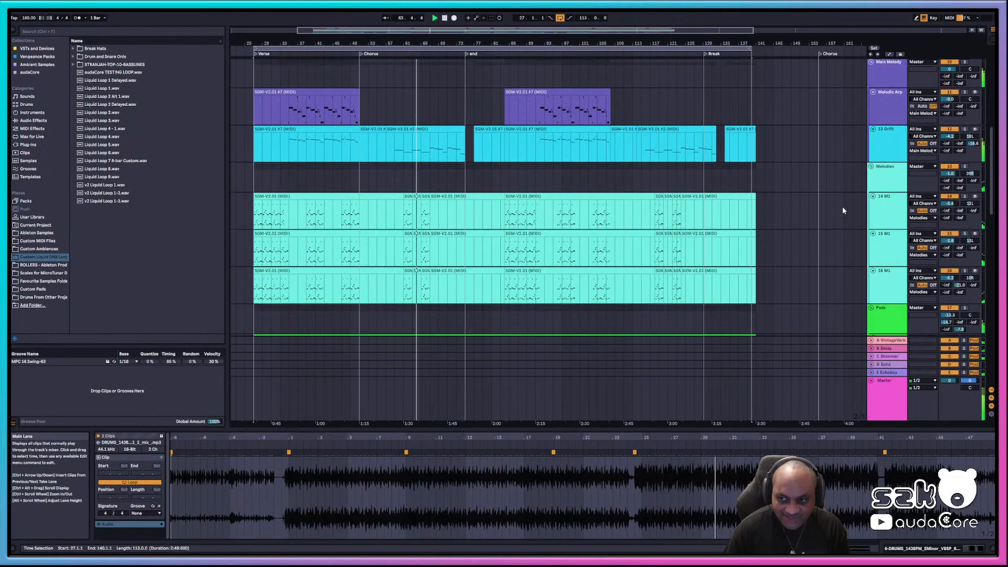
{"action": "scroll", "coordinate": [843, 210], "scroll_direction": "down", "scroll_amount": 2}
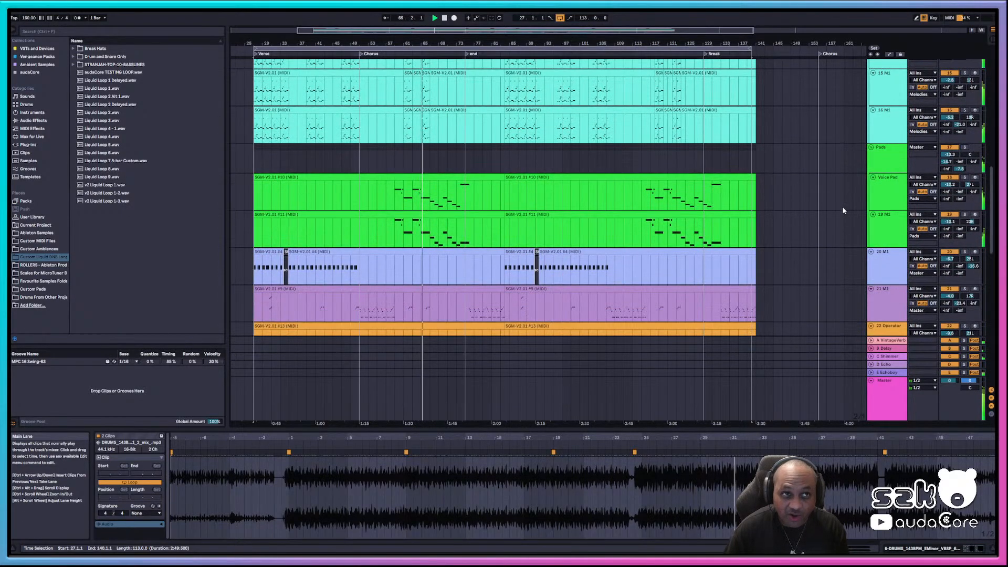
{"action": "scroll", "coordinate": [840, 211], "scroll_direction": "down", "scroll_amount": 4}
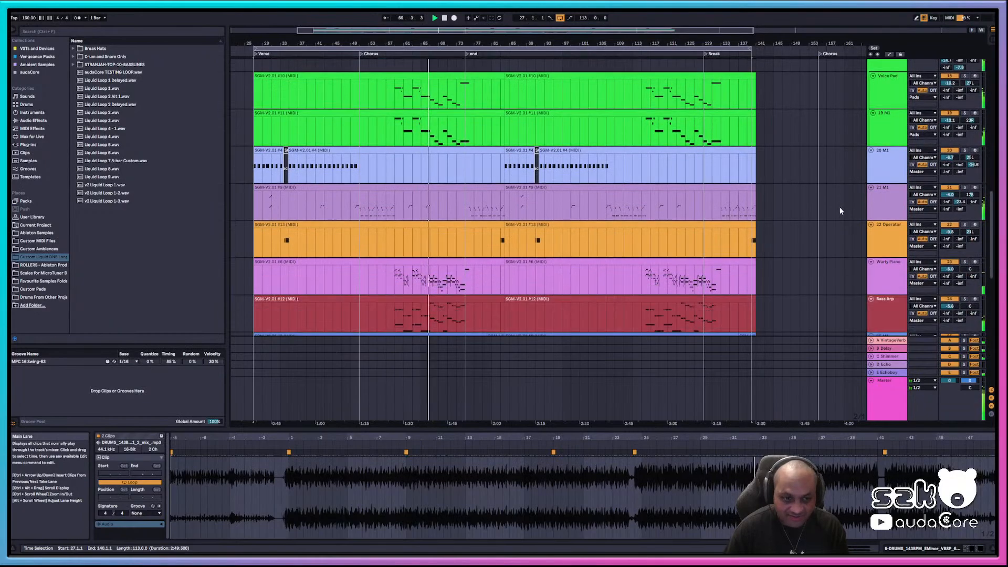
{"action": "scroll", "coordinate": [839, 211], "scroll_direction": "down", "scroll_amount": 3}
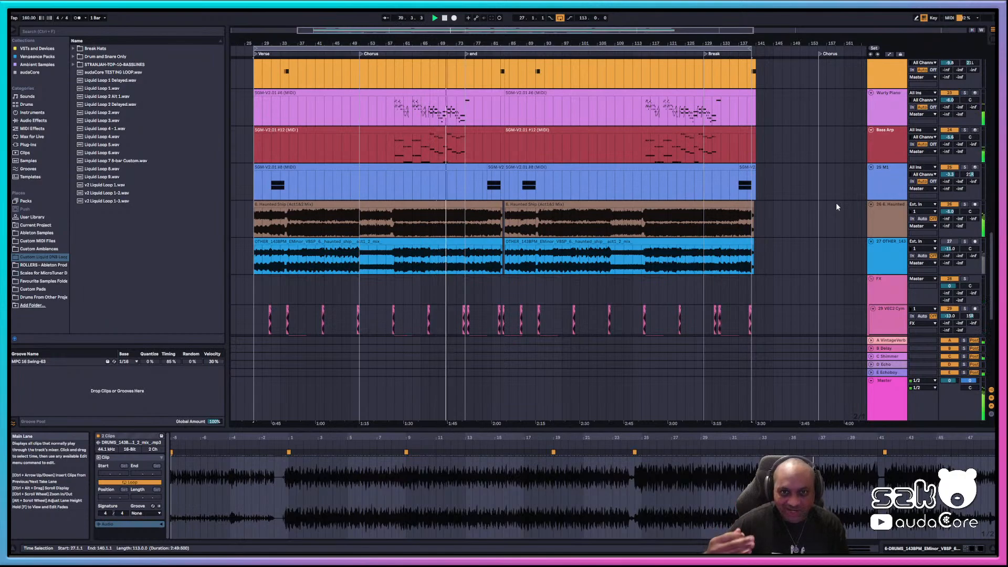
{"action": "scroll", "coordinate": [836, 203], "scroll_direction": "down", "scroll_amount": 4}
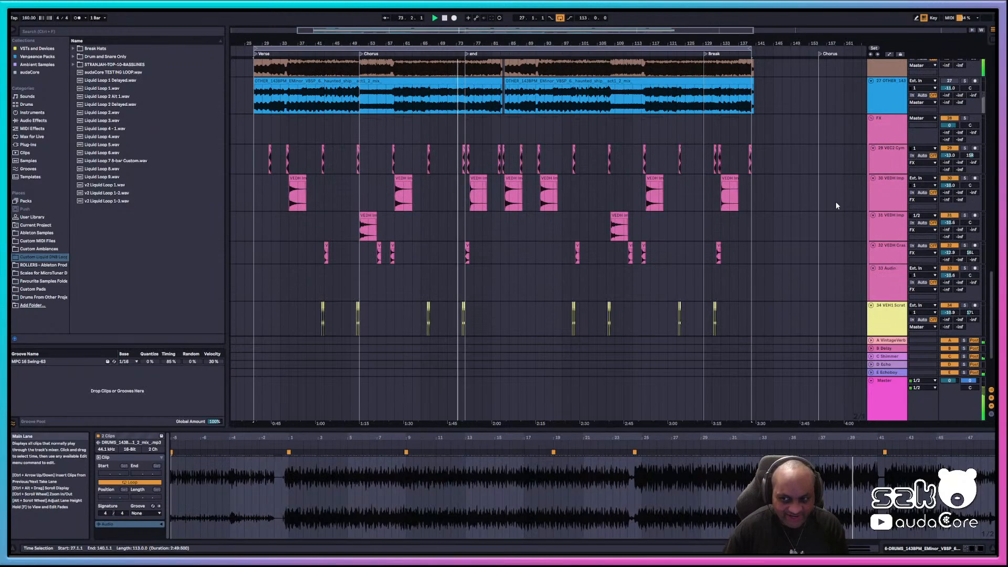
{"action": "scroll", "coordinate": [836, 200], "scroll_direction": "down", "scroll_amount": 3}
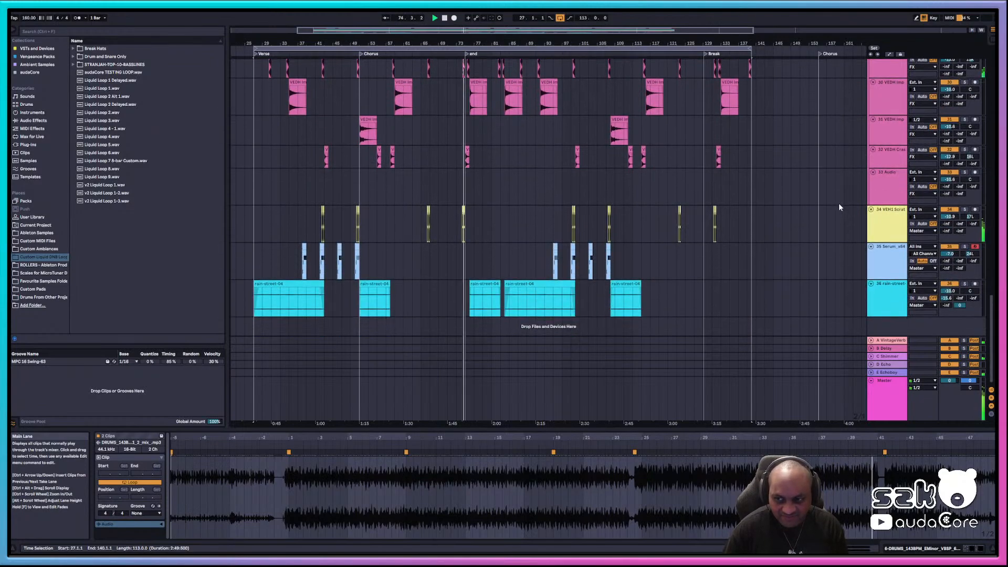
- Select both haunted ship clips on the OTHER_143BPM track and loop the arrangement over their 114-bar span
{"action": "scroll", "coordinate": [839, 202], "scroll_direction": "up", "scroll_amount": 2}
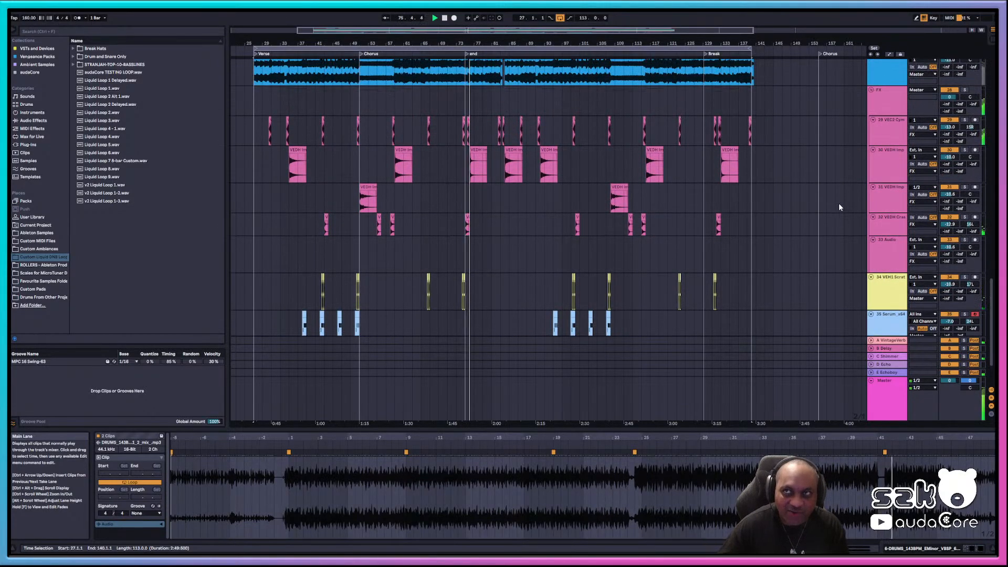
{"action": "scroll", "coordinate": [839, 203], "scroll_direction": "up", "scroll_amount": 2}
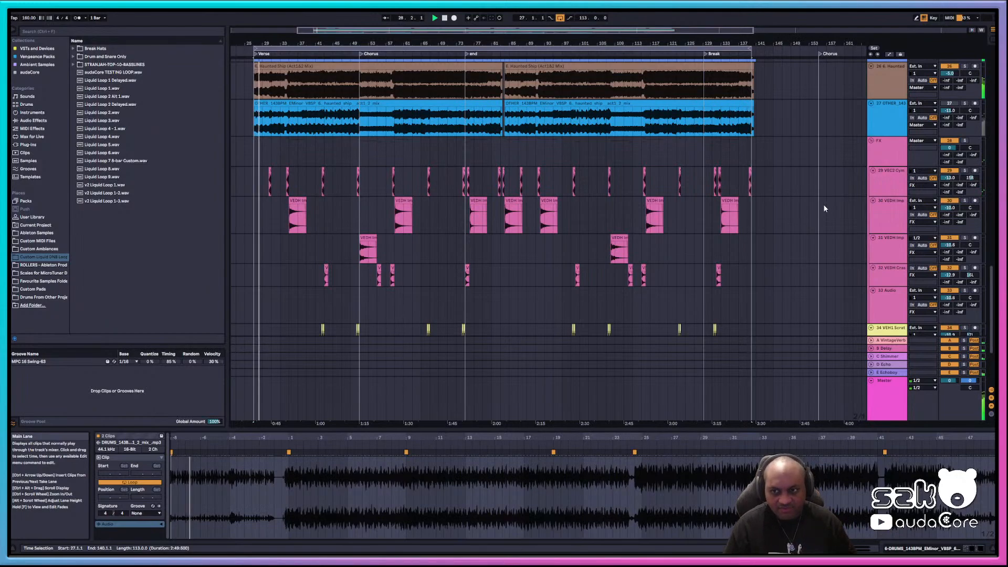
{"action": "scroll", "coordinate": [786, 191], "scroll_direction": "down", "scroll_amount": 3}
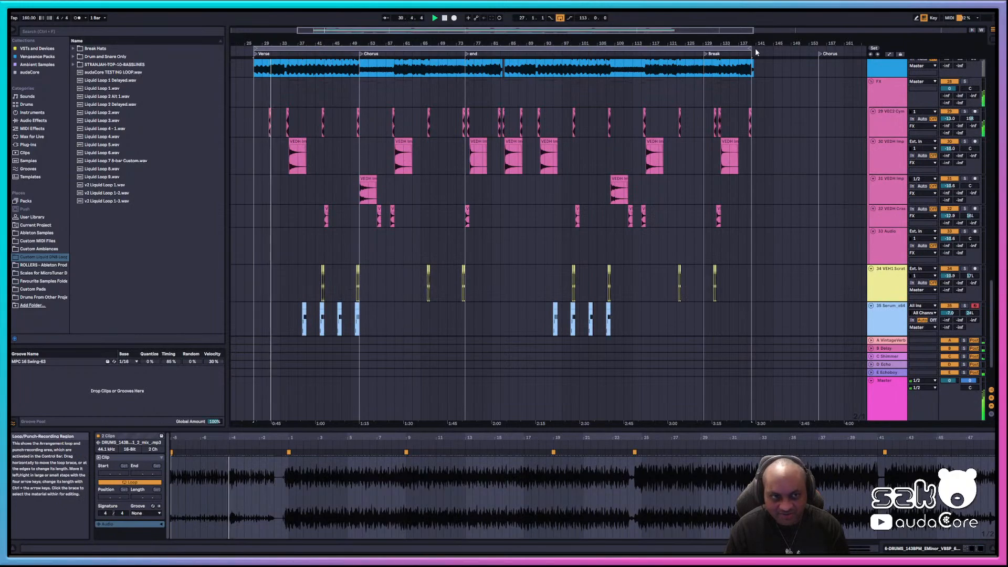
{"action": "scroll", "coordinate": [412, 91], "scroll_direction": "up", "scroll_amount": 3}
{"action": "left_click", "coordinate": [256, 112]}
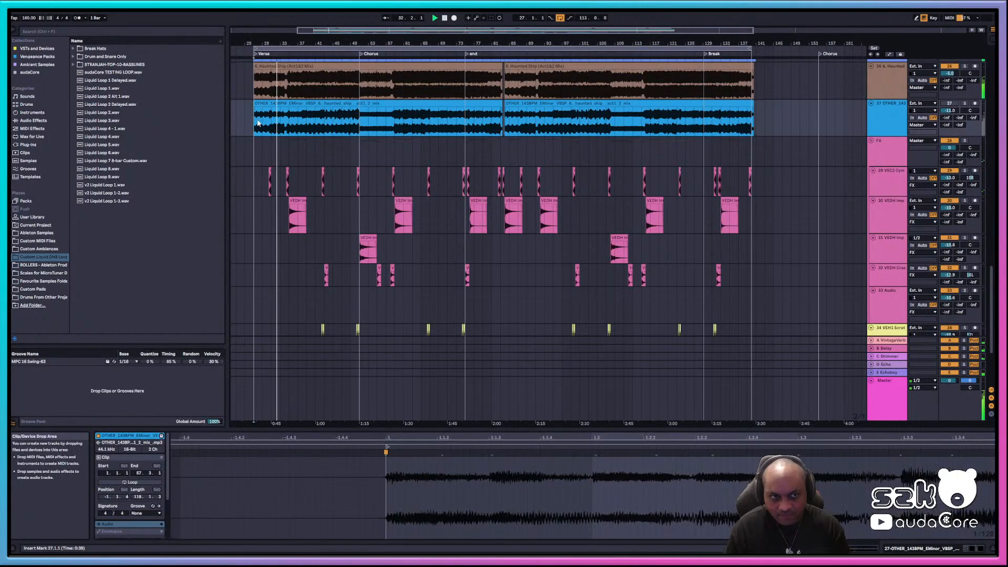
{"action": "left_click", "coordinate": [754, 117], "text": "shift"}
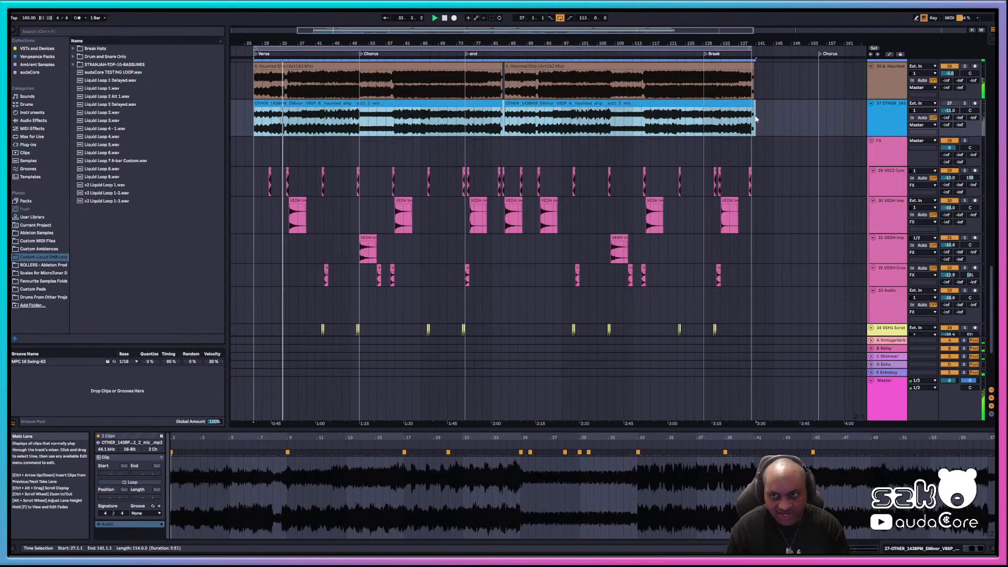
{"action": "key", "text": "ctrl+l"}
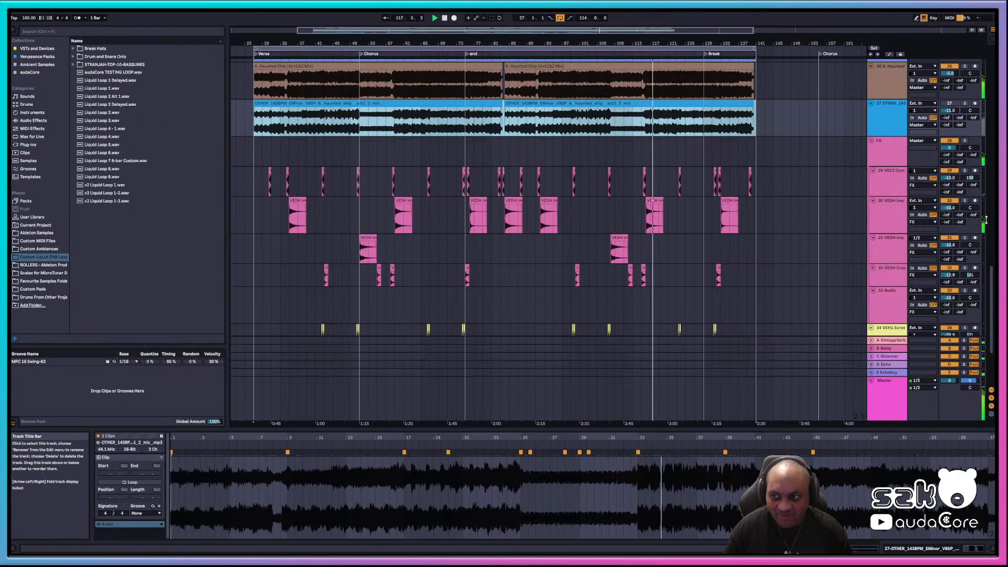
- Solo the DRUMS group track during playback and keep the group selected
{"action": "left_click_drag", "start_coordinate": [990, 220], "coordinate": [981, 43]}
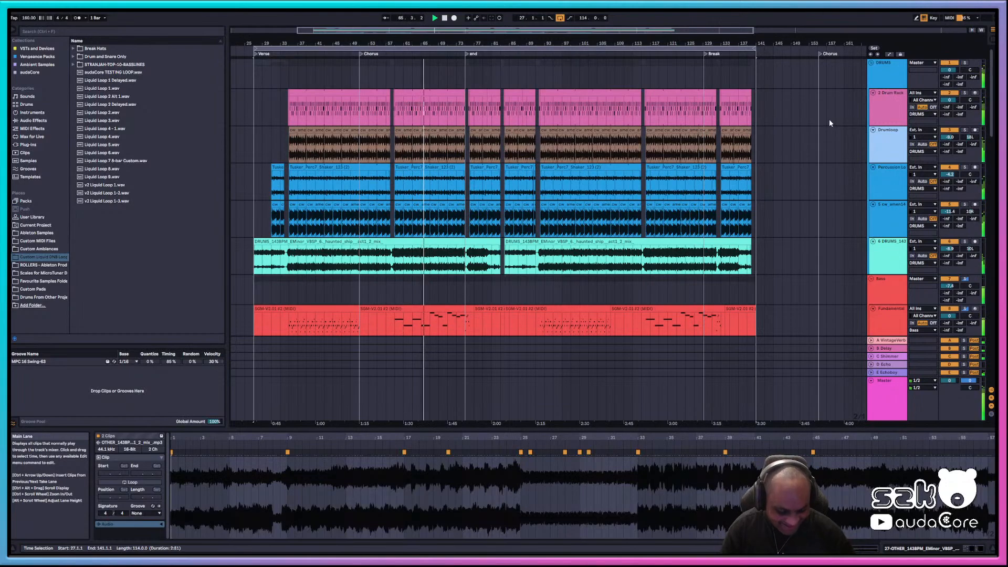
{"action": "left_click", "coordinate": [896, 74]}
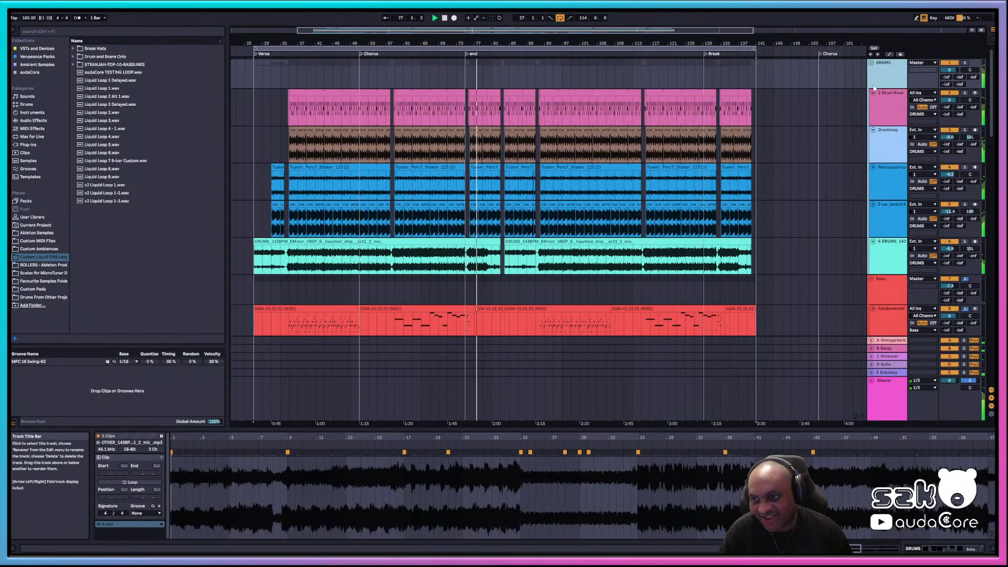
{"action": "left_click", "coordinate": [965, 63]}
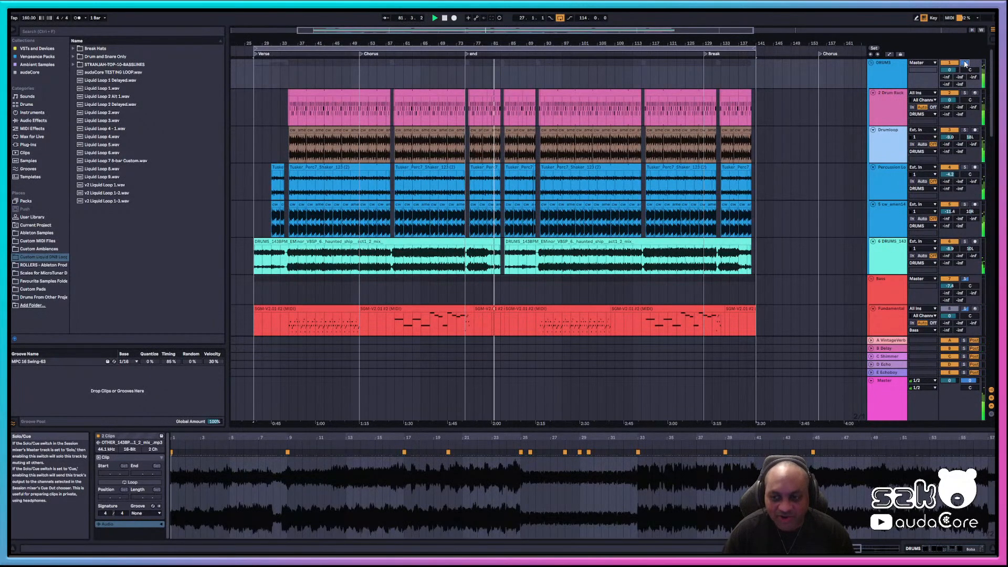
{"action": "left_click", "coordinate": [899, 82]}
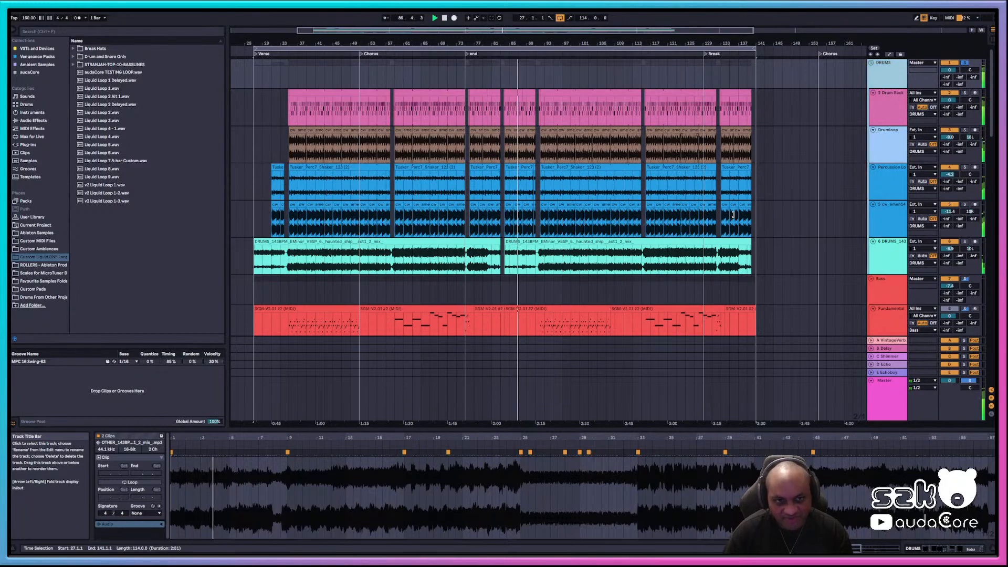
- Show the device view and inspect the device chains of the Drum Rack, Drumloop and cw_amen14 tracks
{"action": "left_click", "coordinate": [881, 103]}
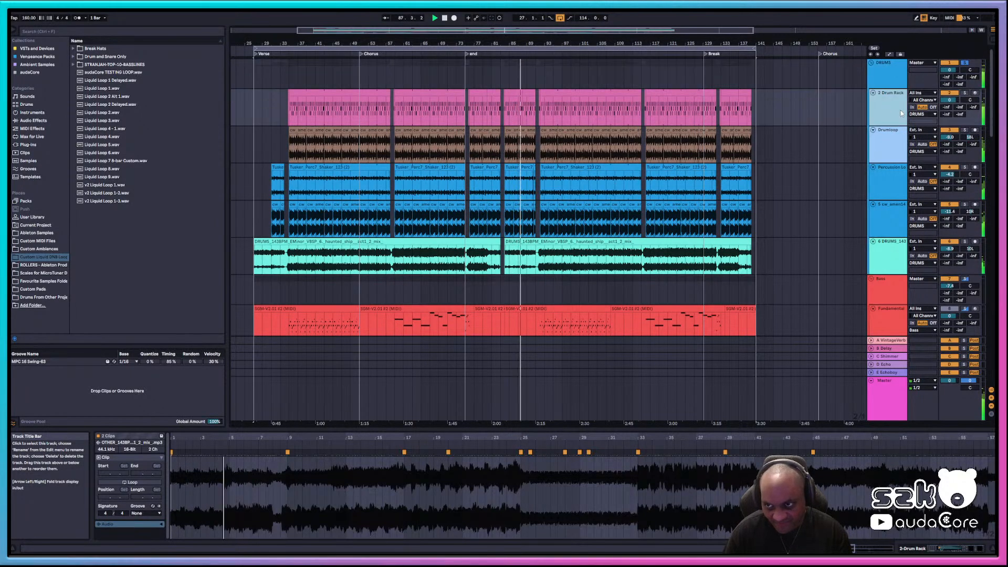
{"action": "left_click", "coordinate": [914, 548]}
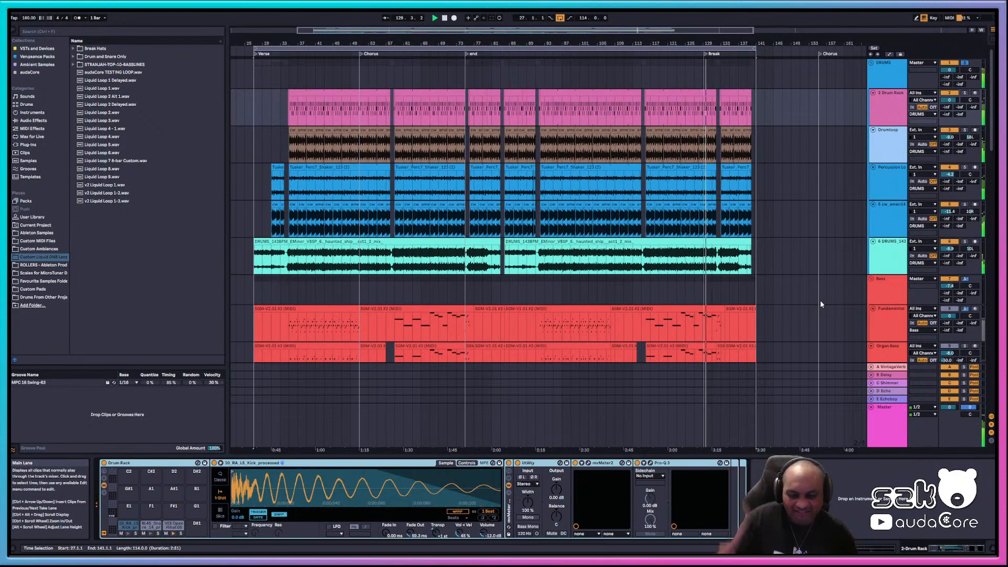
{"action": "left_click", "coordinate": [890, 117]}
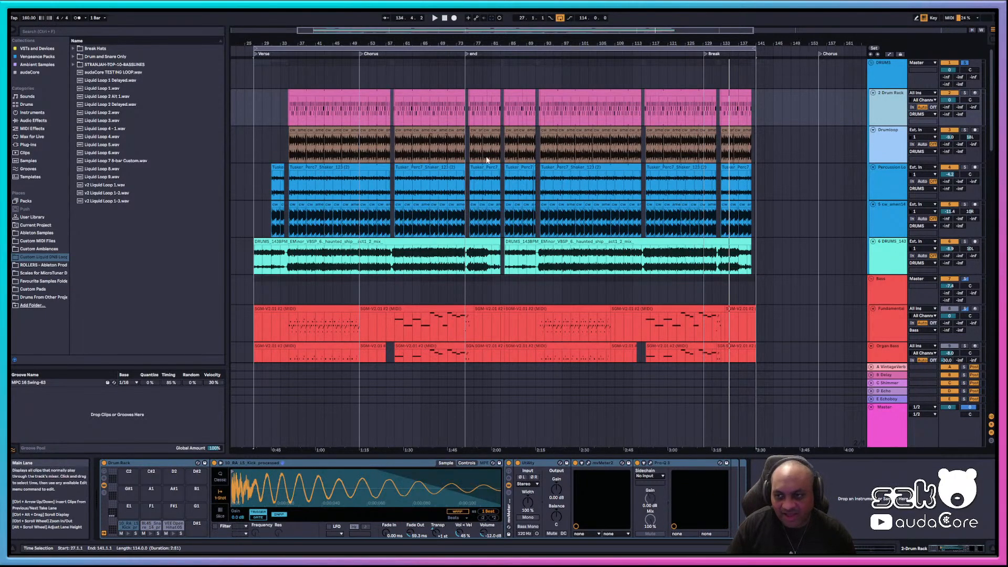
{"action": "left_click", "coordinate": [875, 146]}
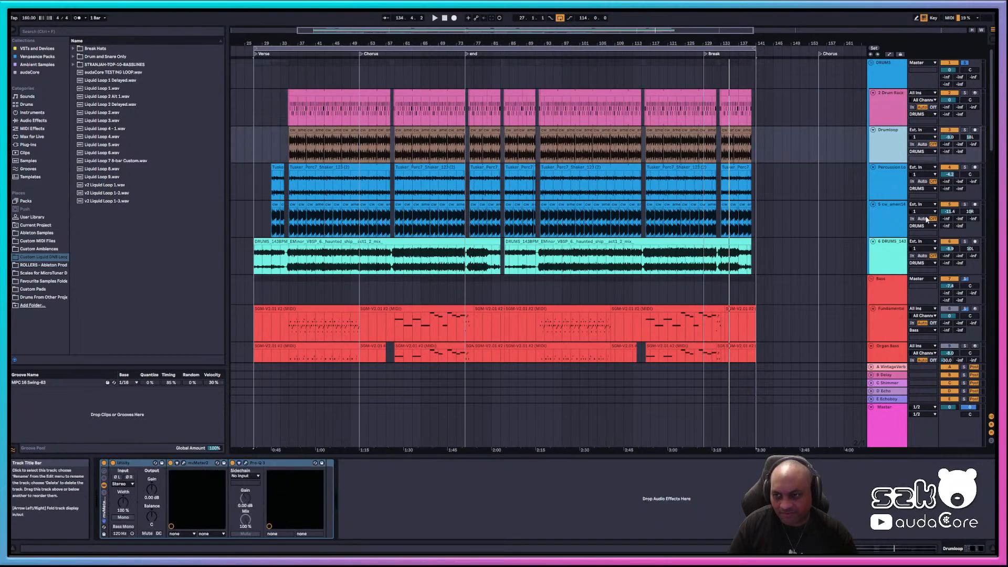
{"action": "left_click", "coordinate": [890, 214]}
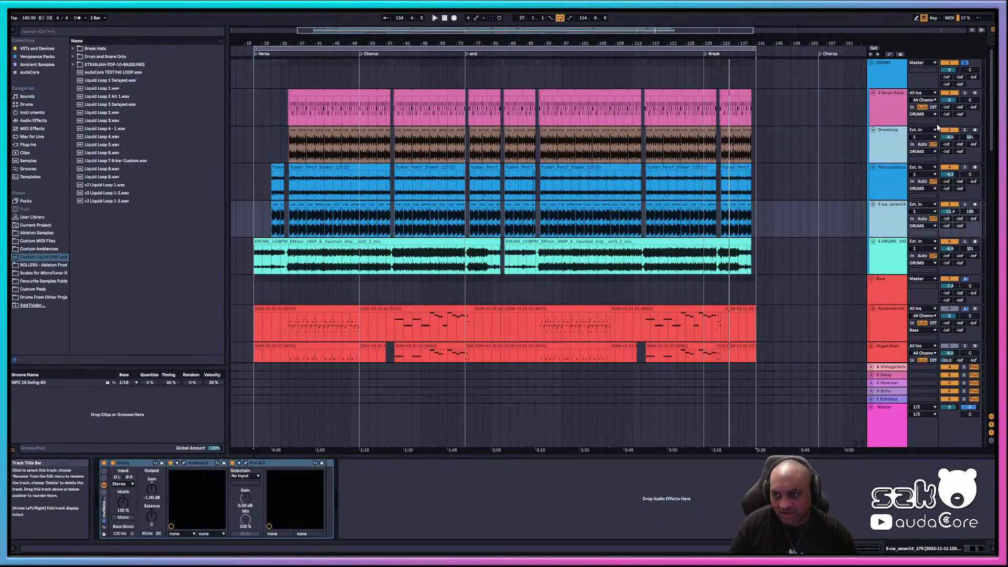
- Solo the Drumloop and cw_amen14 tracks together and play them from bar 35, where the amen clips start
{"action": "left_click", "coordinate": [964, 130]}
{"action": "left_click", "coordinate": [965, 205]}
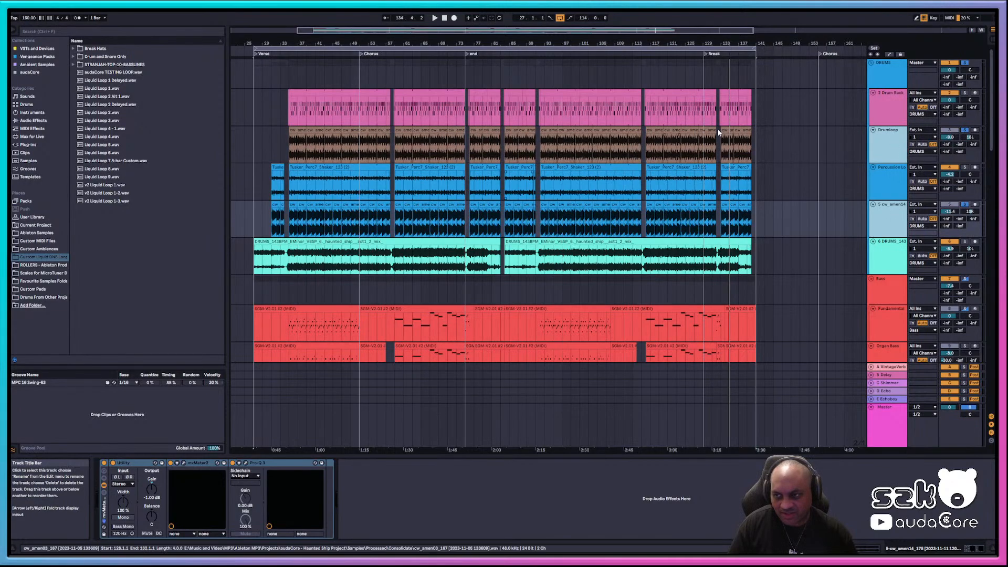
{"action": "left_click", "coordinate": [434, 18]}
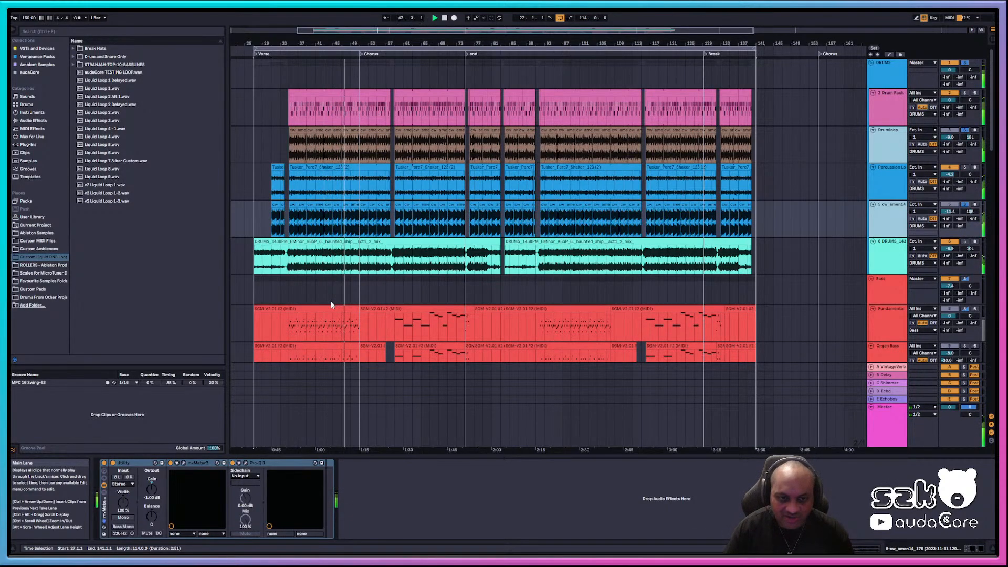
{"action": "left_click", "coordinate": [895, 257]}
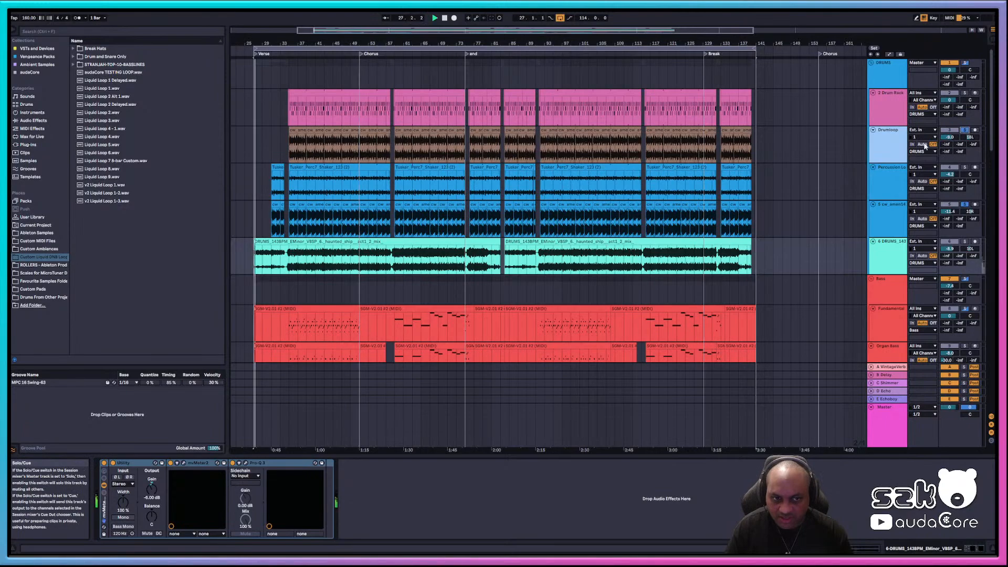
{"action": "left_click", "coordinate": [292, 217]}
{"action": "key", "text": "space"}
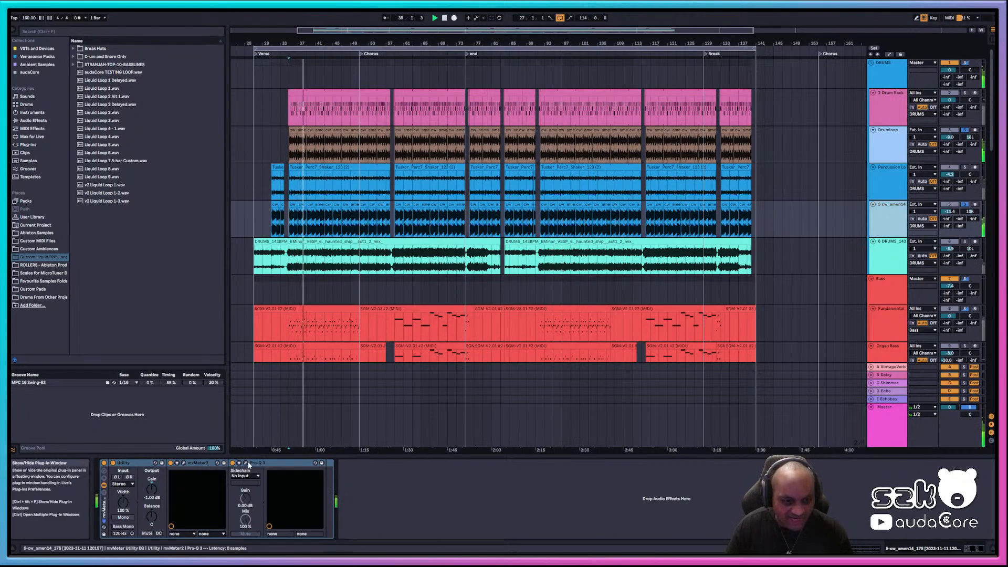
- On the cw_amen14 track's Pro-Q 3, sweep the low-cut band down to about 27.5 Hz and back up, and close the plug-in
{"action": "key", "text": "ctrl+alt+p"}
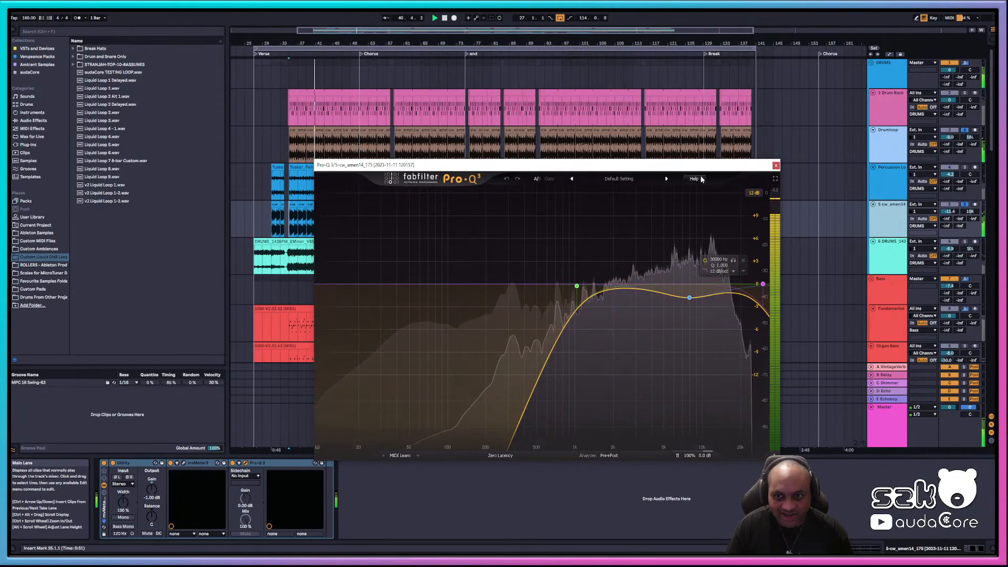
{"action": "left_click_drag", "start_coordinate": [701, 169], "coordinate": [661, 122]}
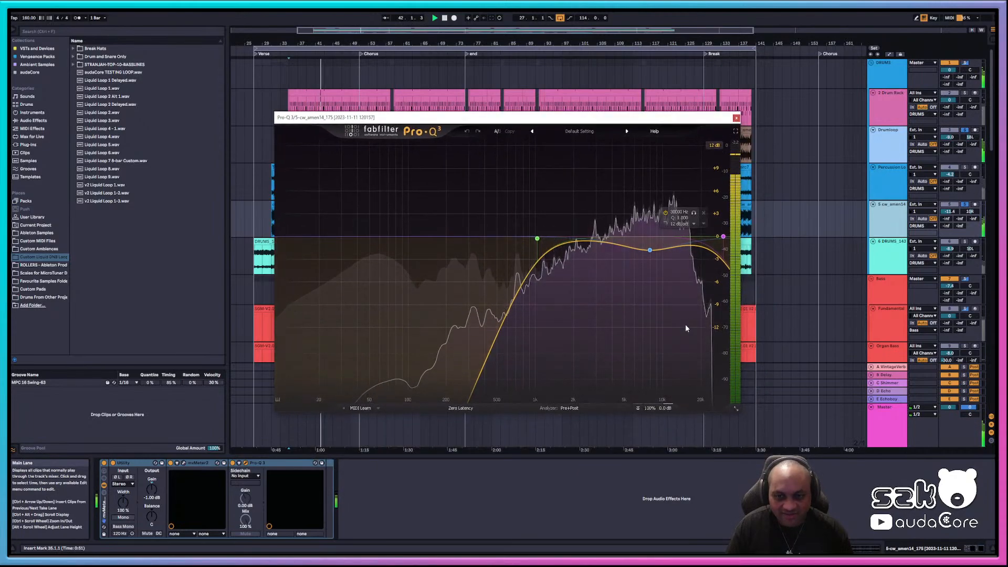
{"action": "left_click_drag", "start_coordinate": [544, 245], "coordinate": [336, 249]}
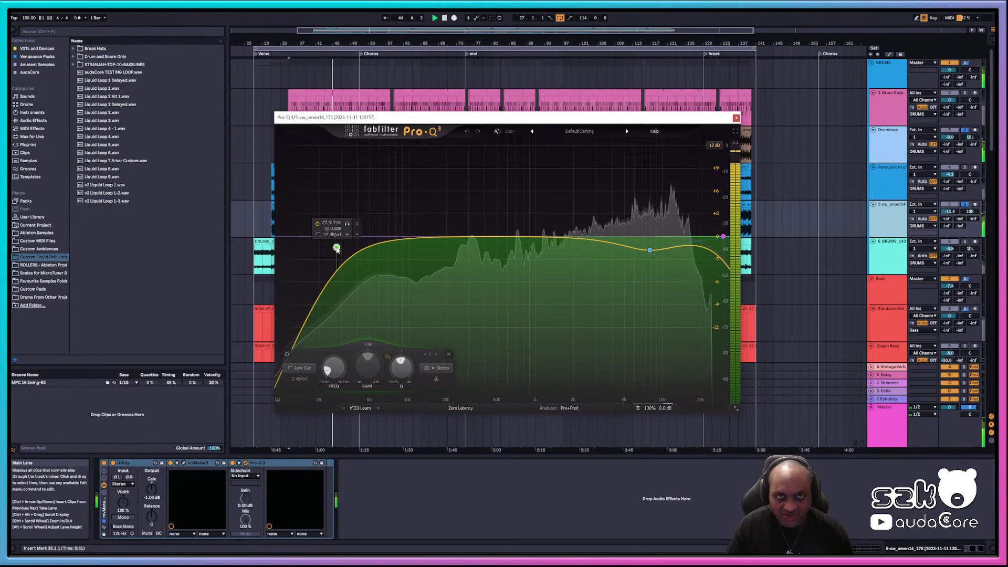
{"action": "left_click_drag", "start_coordinate": [337, 248], "coordinate": [548, 242]}
{"action": "left_click", "coordinate": [736, 118]}
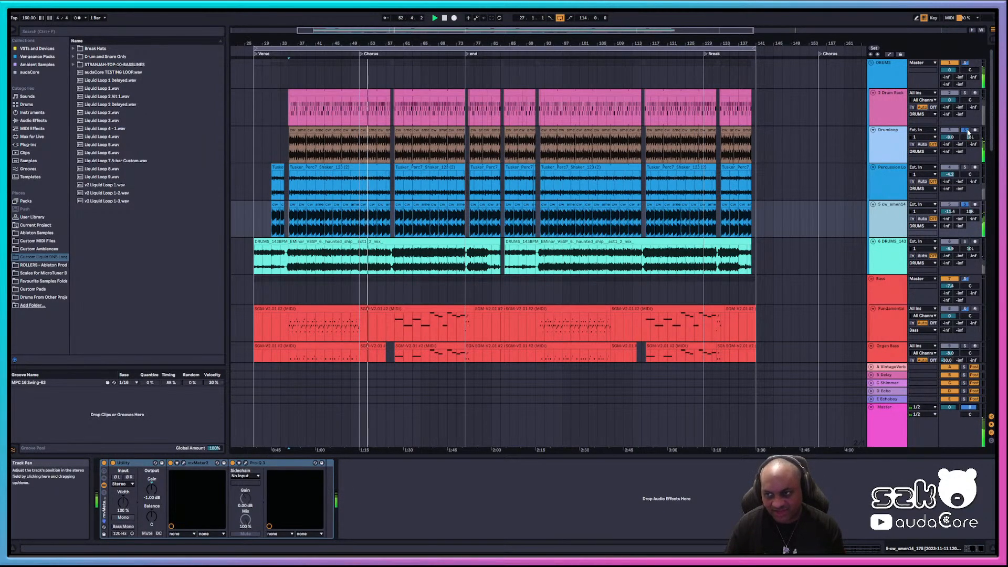
- Solo the DRUMS group and inspect the device chains of the group, Percussion Loop and Drum Rack tracks, including the rack's snare pad
{"action": "left_click", "coordinate": [964, 62]}
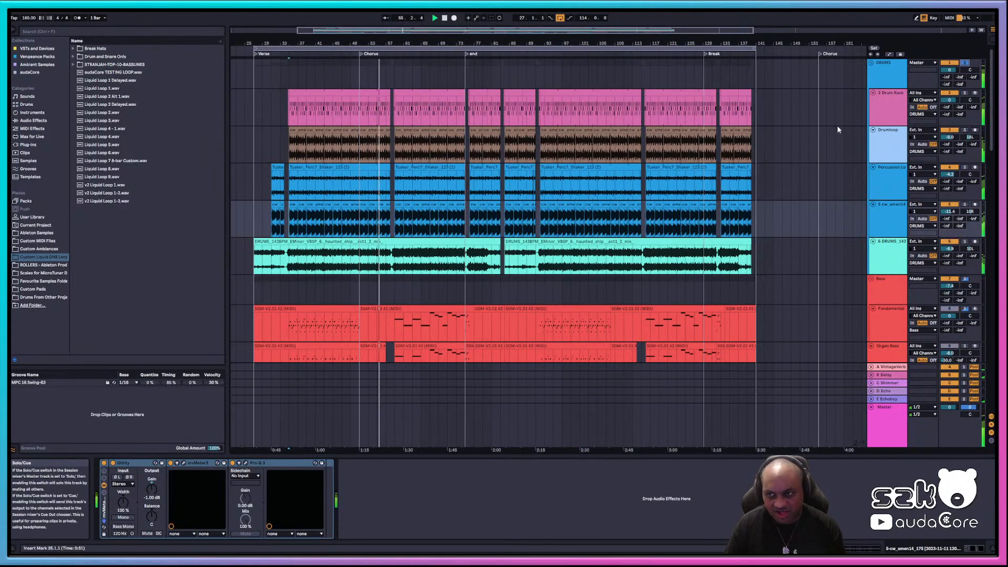
{"action": "left_click", "coordinate": [888, 75]}
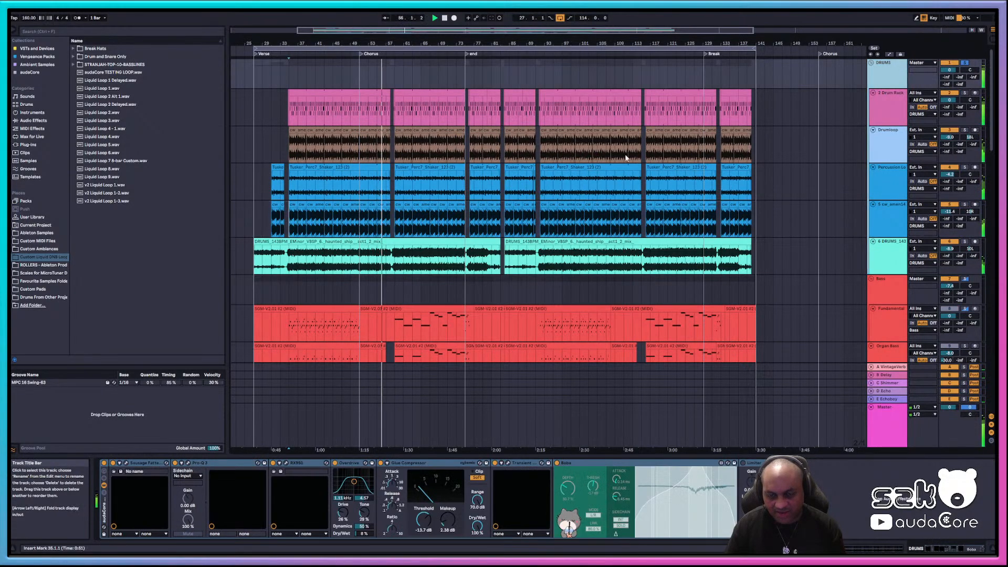
{"action": "left_click", "coordinate": [883, 171]}
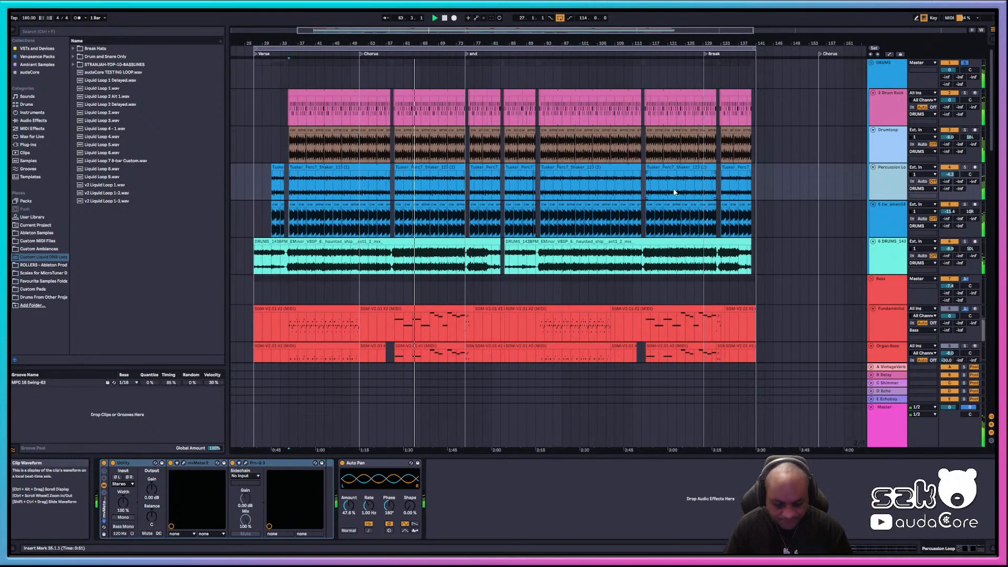
{"action": "left_click", "coordinate": [890, 106]}
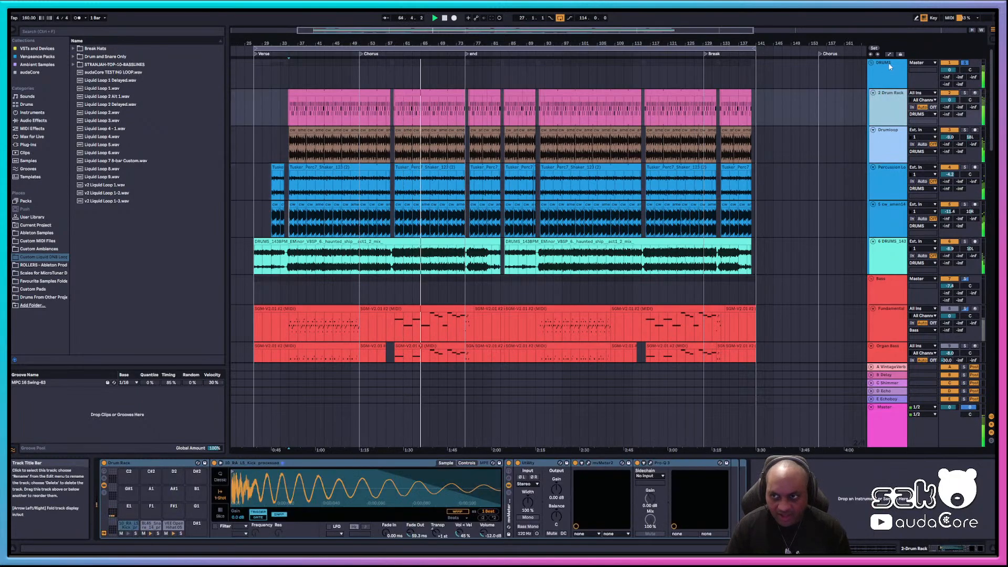
{"action": "left_click", "coordinate": [886, 71]}
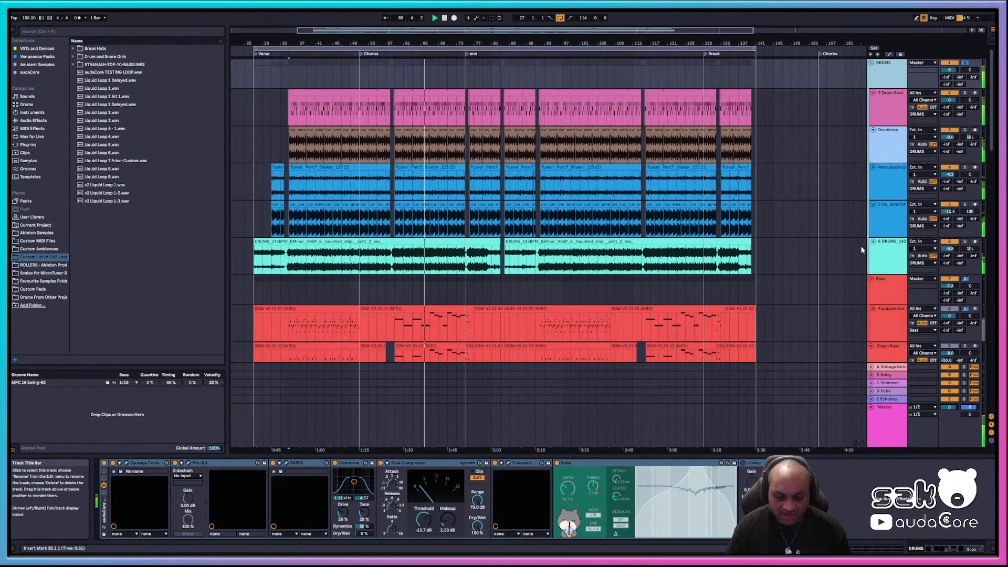
{"action": "left_click", "coordinate": [881, 109]}
{"action": "left_click", "coordinate": [151, 525]}
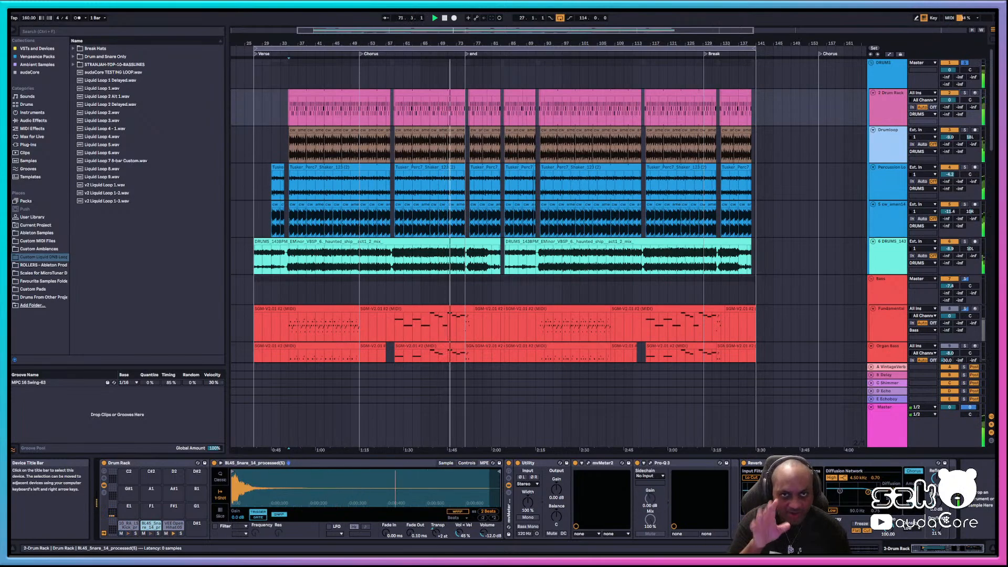
- Open Sausage Fattener on the DRUMS group, adjust its Fatness slightly, and close the plug-in window
{"action": "left_click", "coordinate": [880, 67]}
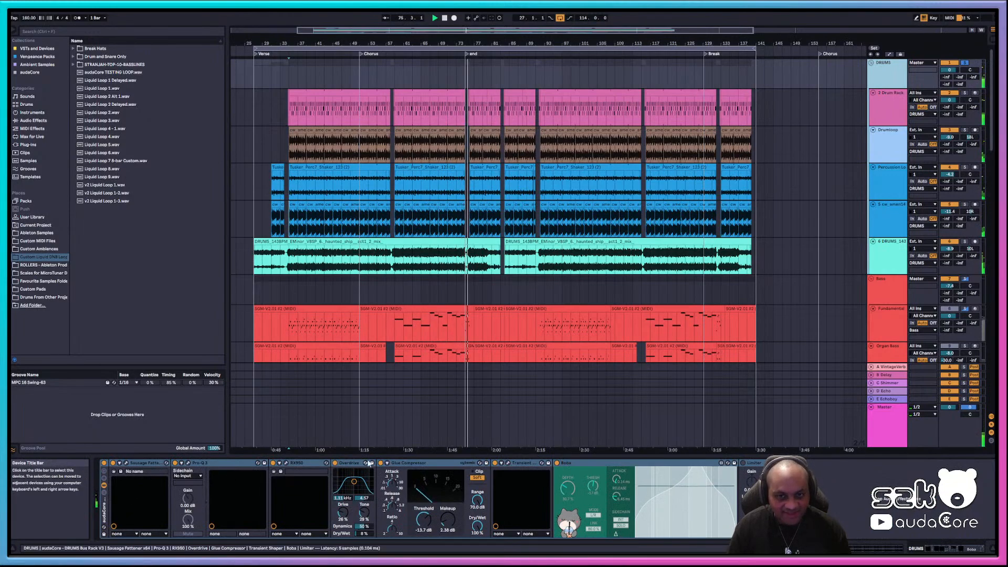
{"action": "left_click", "coordinate": [142, 465]}
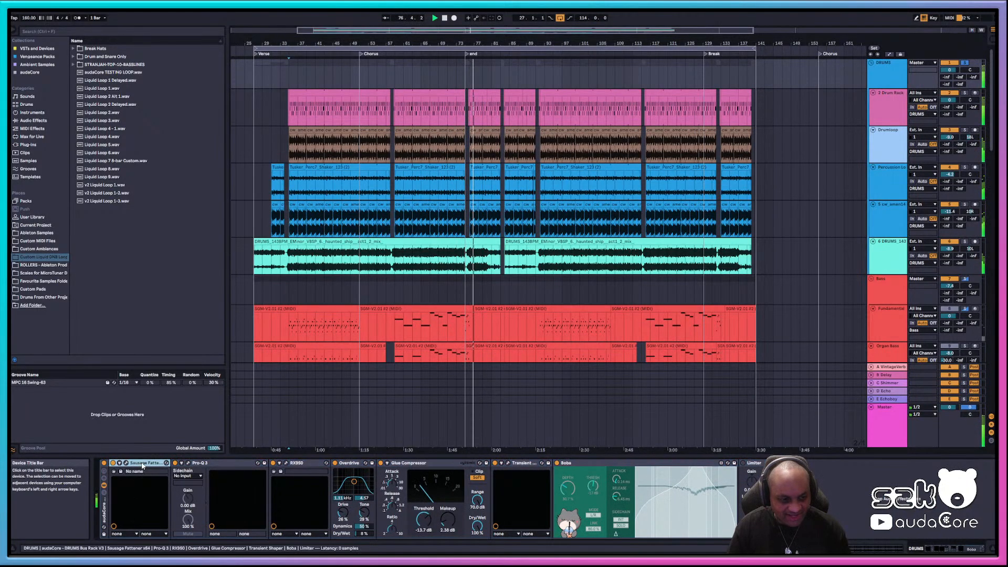
{"action": "key", "text": "Right"}
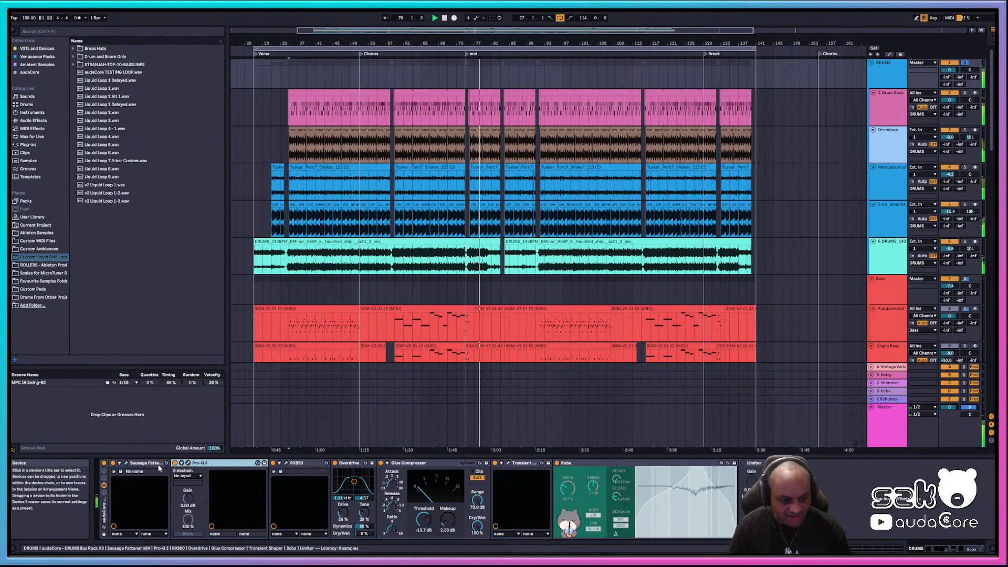
{"action": "left_click", "coordinate": [126, 463]}
{"action": "left_click_drag", "start_coordinate": [549, 202], "coordinate": [452, 168]}
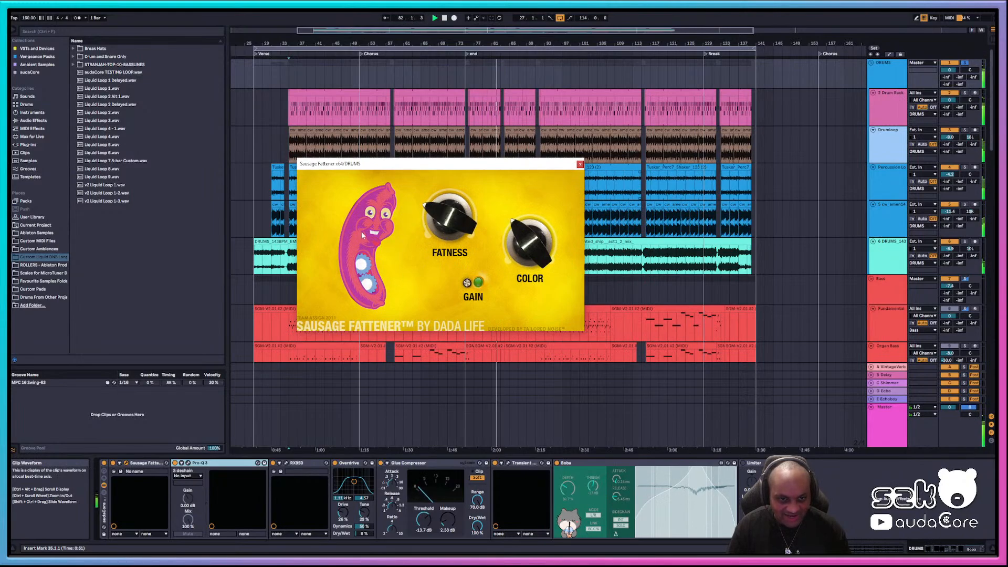
{"action": "mouse_move", "coordinate": [427, 210]}
{"action": "left_mouse_down"}
{"action": "mouse_move", "coordinate": [442, 197]}
{"action": "mouse_move", "coordinate": [441, 212]}
{"action": "left_mouse_up"}
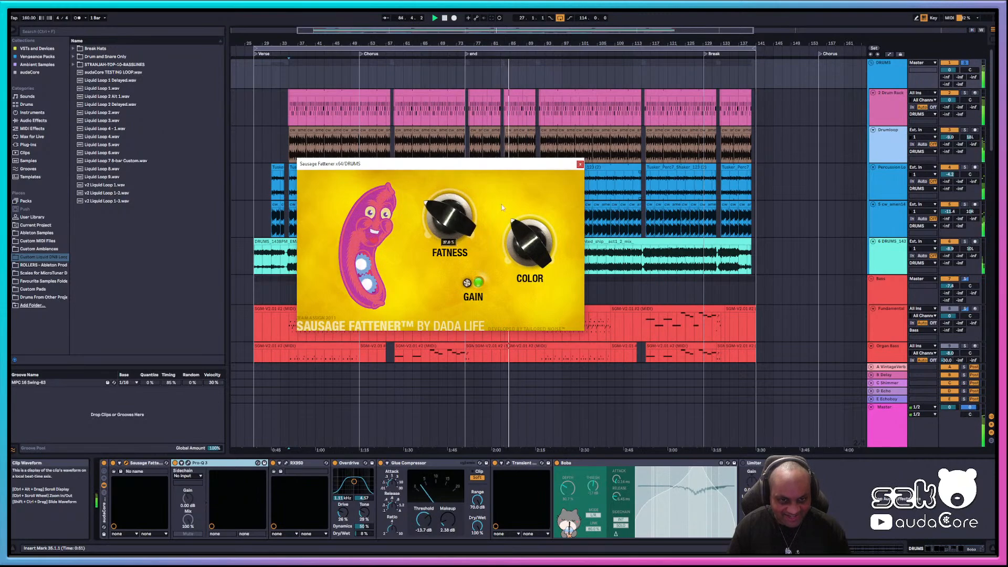
{"action": "left_click", "coordinate": [579, 164]}
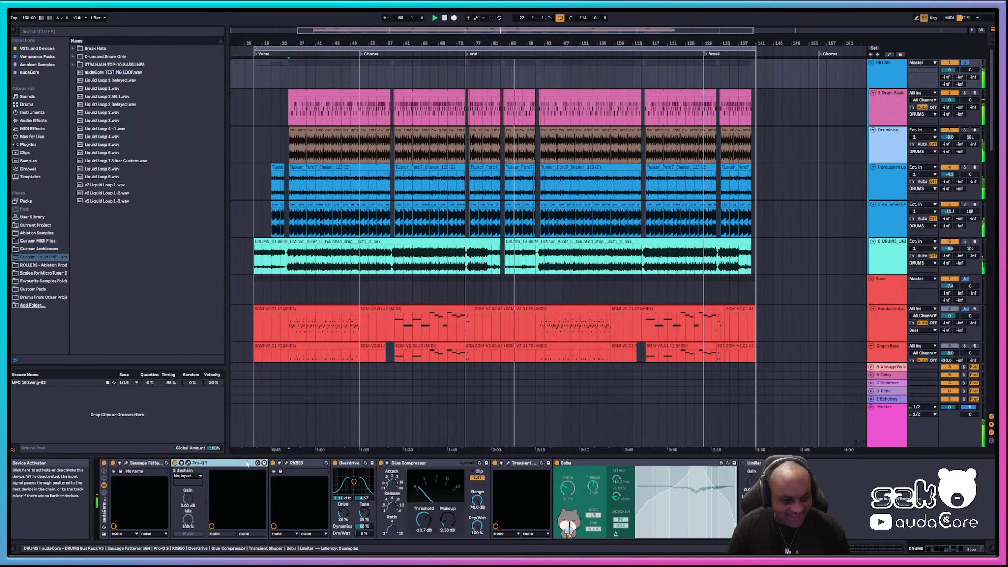
- Open the RX950 plug-in on the DRUMS group, check its Output Level setting, and close the plug-in window
{"action": "left_click", "coordinate": [279, 463]}
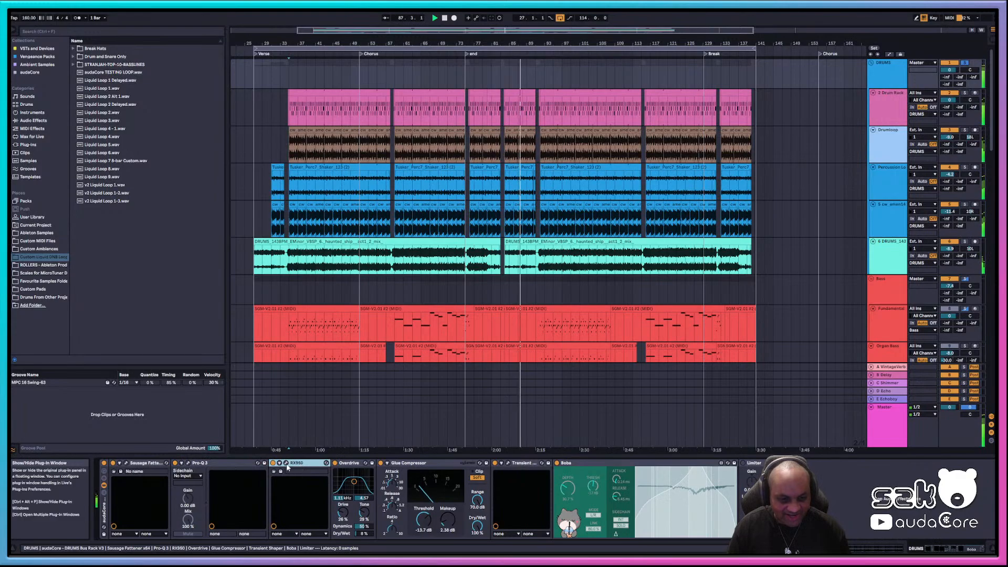
{"action": "left_click_drag", "start_coordinate": [499, 316], "coordinate": [464, 198]}
{"action": "left_click_drag", "start_coordinate": [526, 198], "coordinate": [508, 206]}
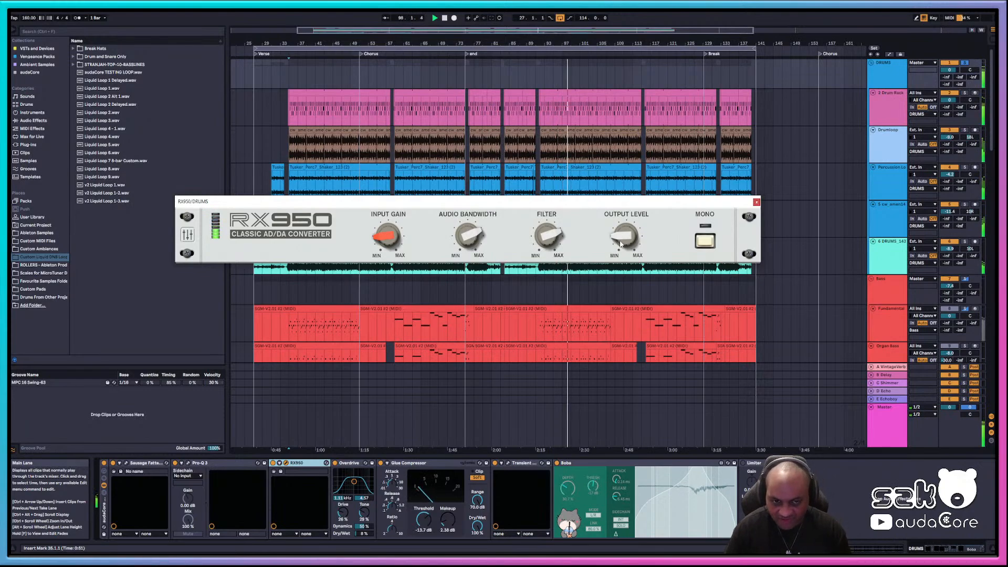
{"action": "mouse_move", "coordinate": [615, 245]}
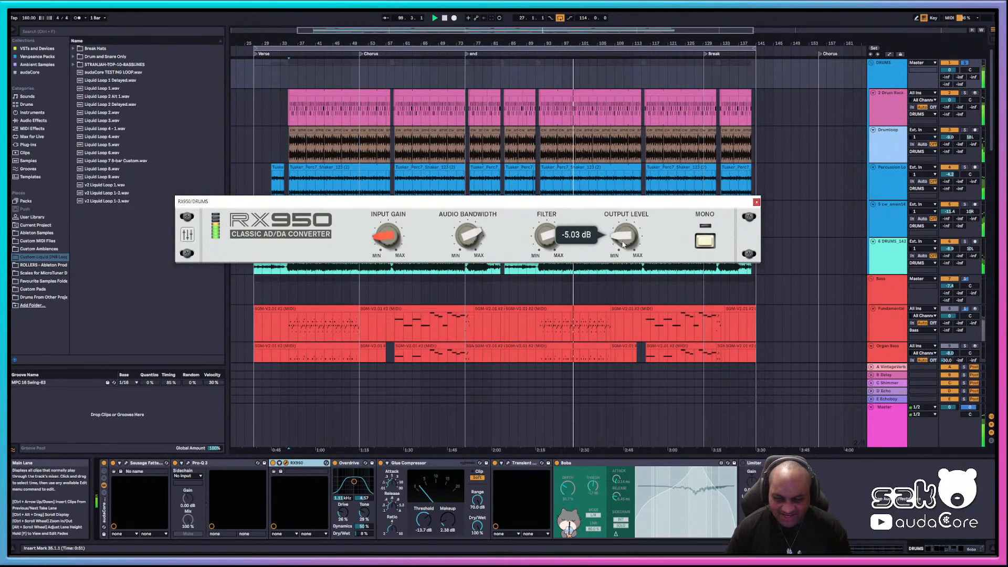
{"action": "left_click", "coordinate": [757, 202]}
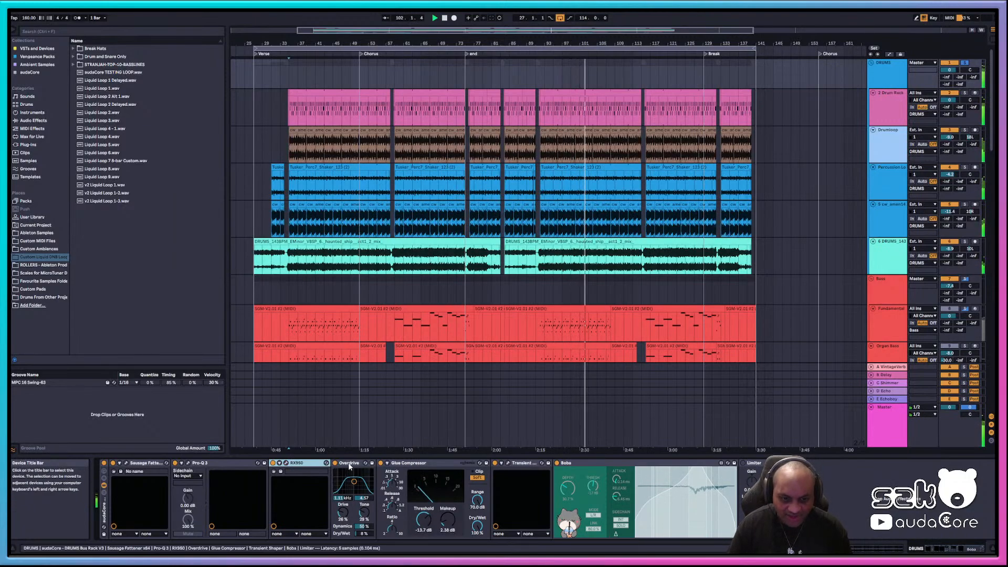
- Inspect the Glue Compressor, Transient Shaper and Boba on the DRUMS group, opening and closing the Transient Shaper's plug-in window
{"action": "left_click", "coordinate": [433, 462]}
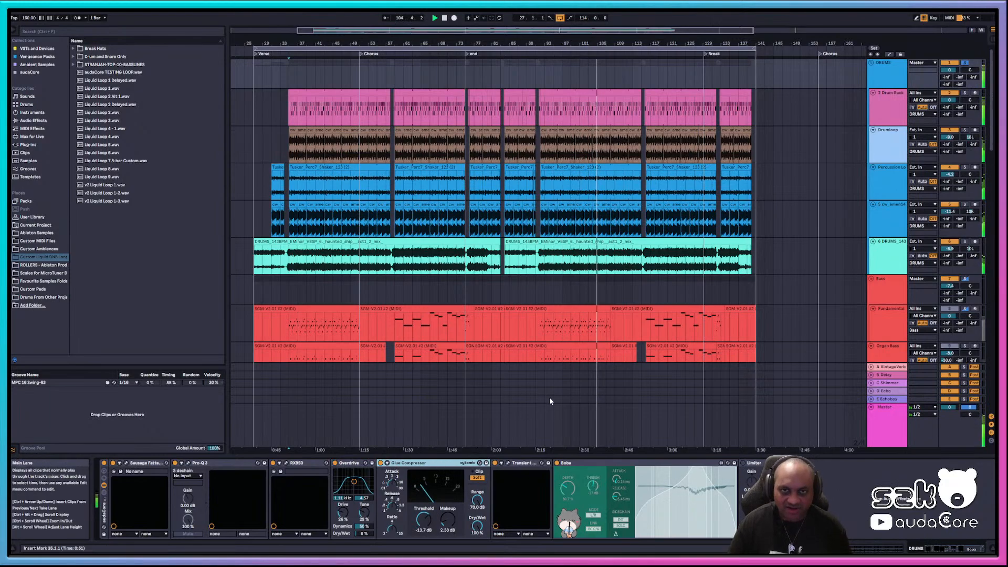
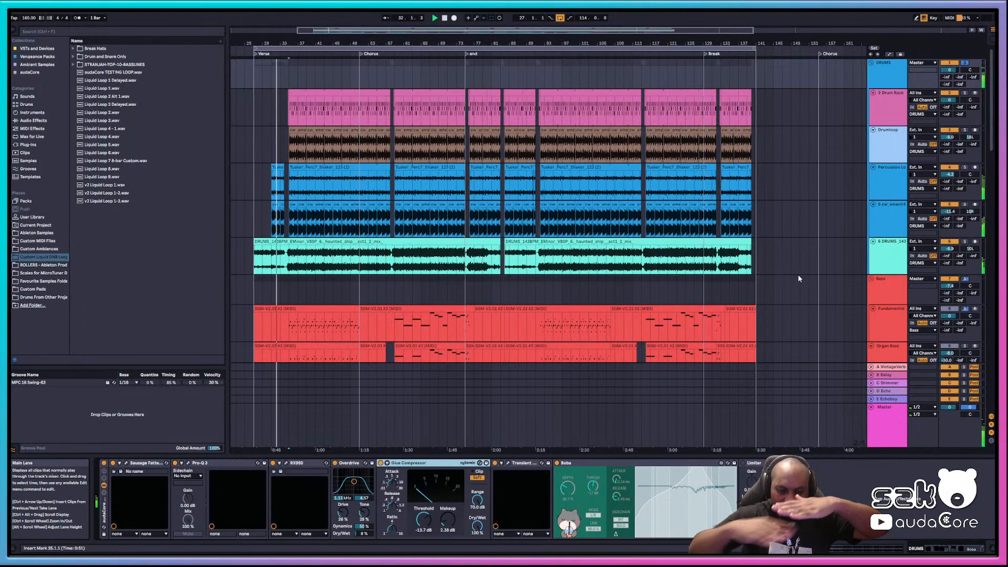
{"action": "left_click", "coordinate": [522, 463]}
{"action": "left_click", "coordinate": [507, 463]}
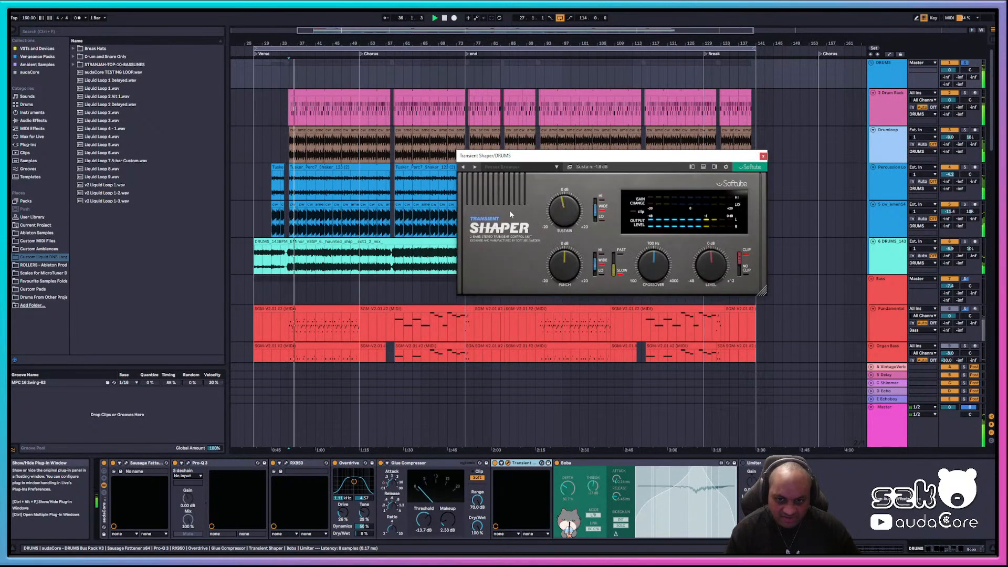
{"action": "left_click", "coordinate": [763, 156]}
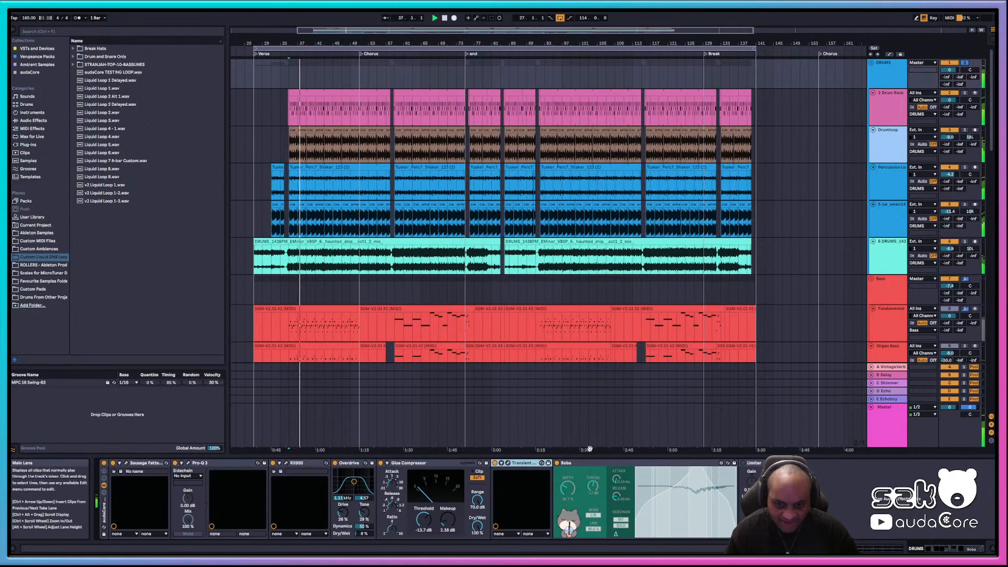
{"action": "left_click", "coordinate": [607, 464]}
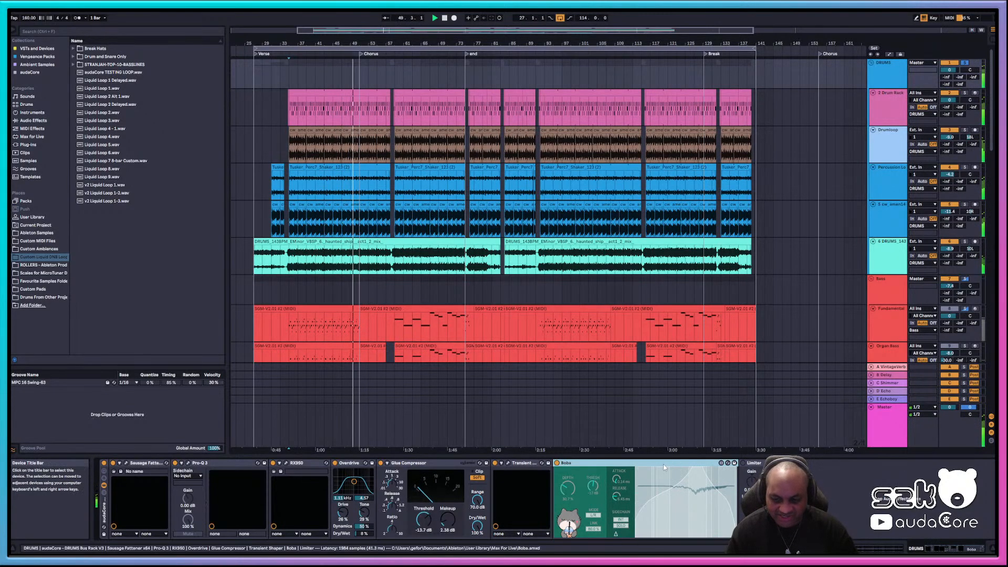
- Solo the Bass group together with the DRUMS group and play them from bar 59
{"action": "left_click", "coordinate": [882, 93]}
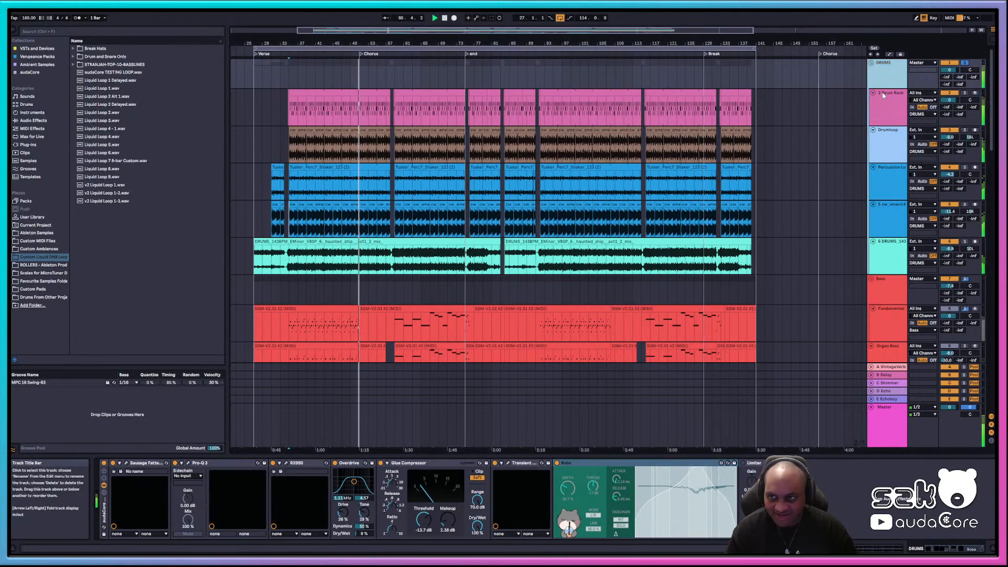
{"action": "scroll", "coordinate": [878, 267], "scroll_direction": "down", "scroll_amount": 5}
{"action": "scroll", "coordinate": [874, 265], "scroll_direction": "down", "scroll_amount": 1}
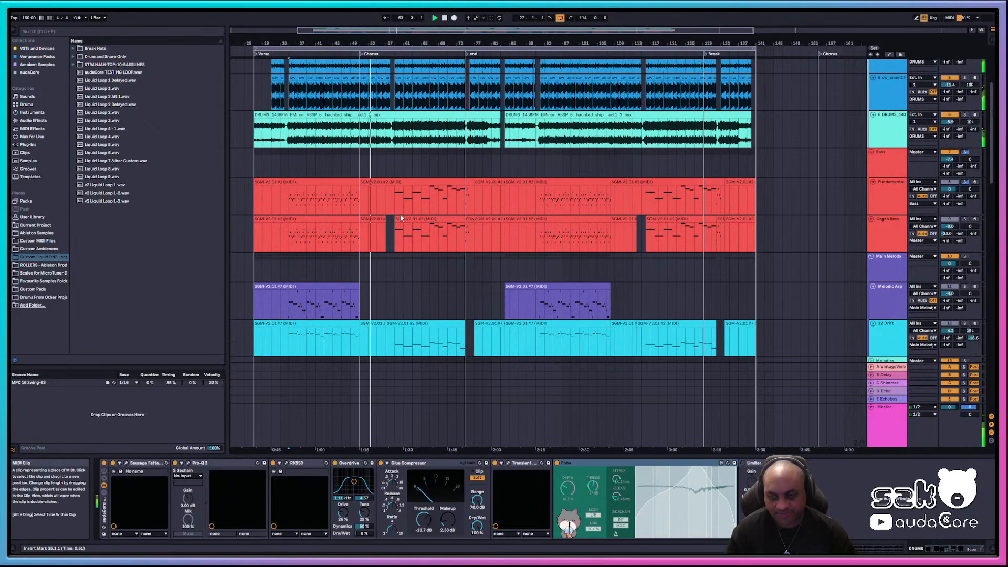
{"action": "left_click", "coordinate": [886, 172]}
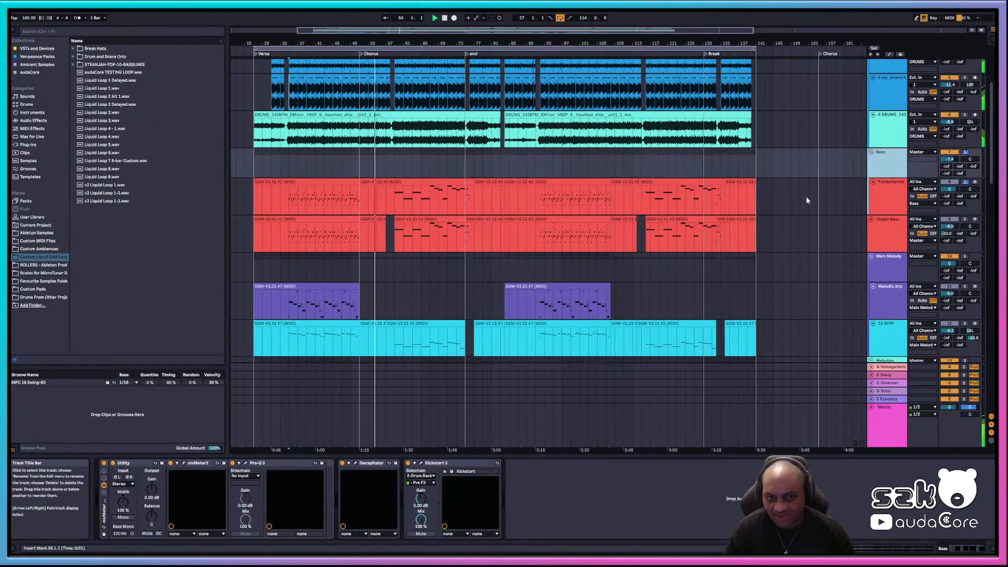
{"action": "left_click", "coordinate": [397, 202]}
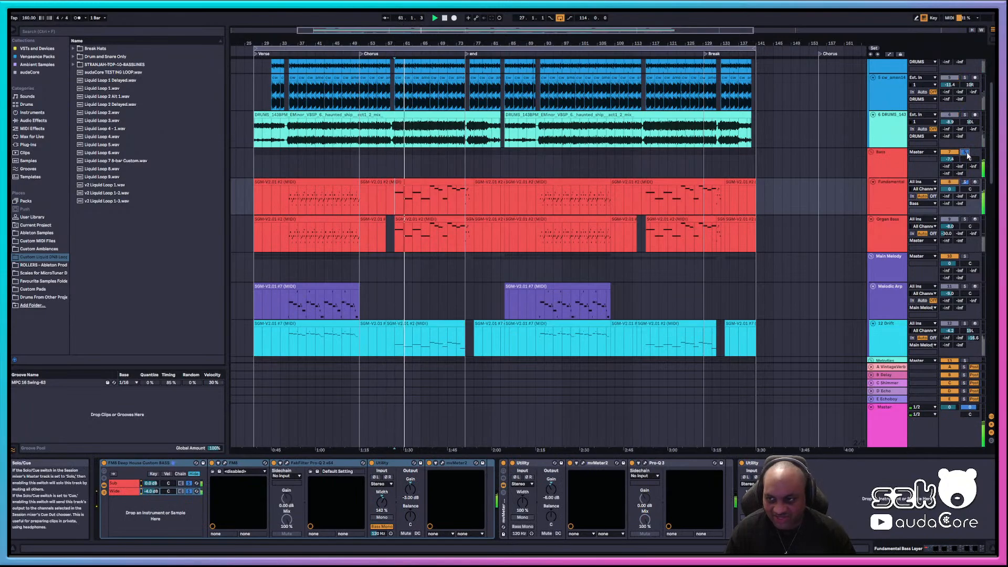
{"action": "scroll", "coordinate": [969, 151], "scroll_direction": "up", "scroll_amount": 3}
{"action": "scroll", "coordinate": [969, 150], "scroll_direction": "up", "scroll_amount": 3}
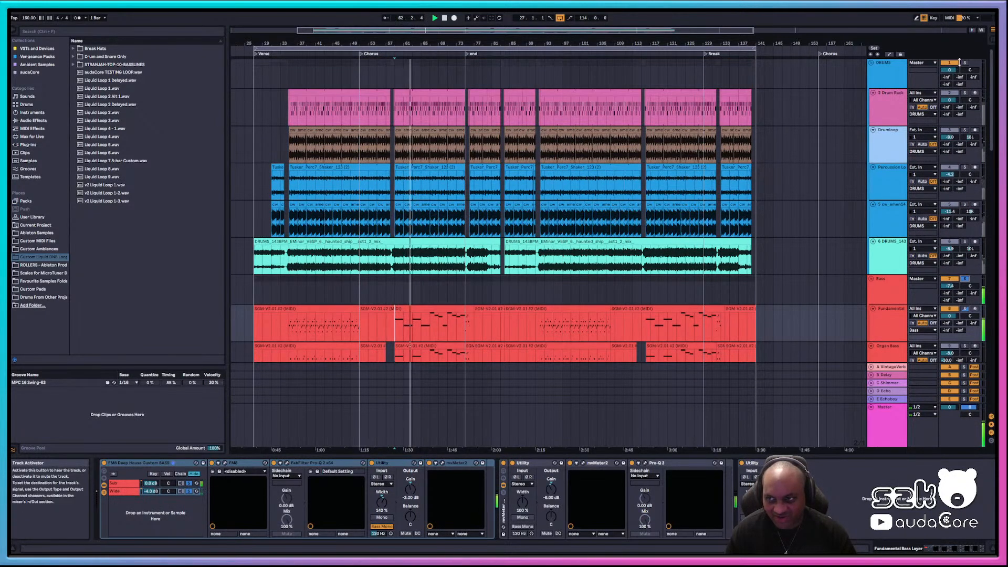
{"action": "left_click", "coordinate": [964, 63]}
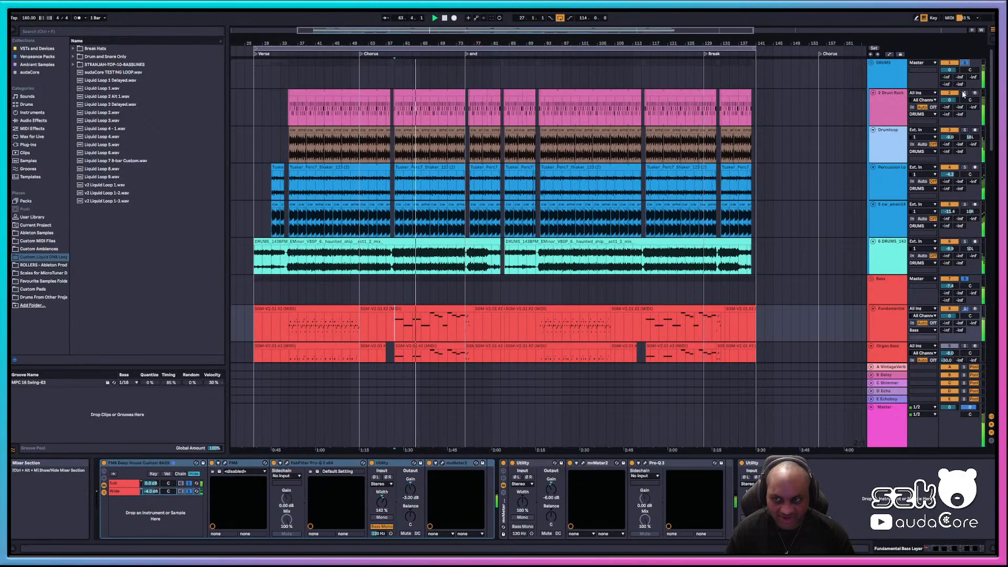
- Compare the Sub and Wide chains of the FM8 Deep House Custom BASS rack on the Fundamental Bass track
{"action": "scroll", "coordinate": [988, 138], "scroll_direction": "down", "scroll_amount": 6}
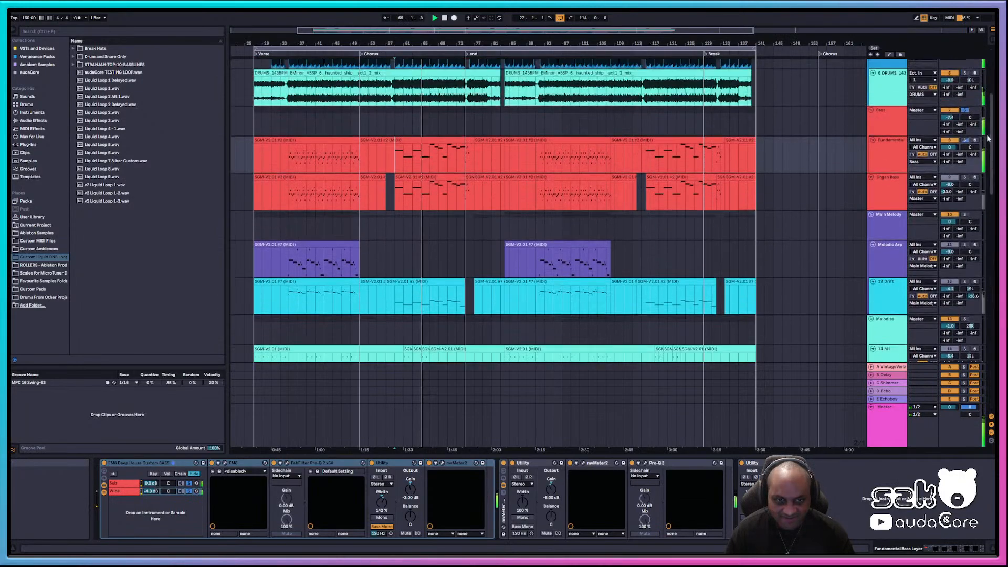
{"action": "left_click", "coordinate": [889, 153]}
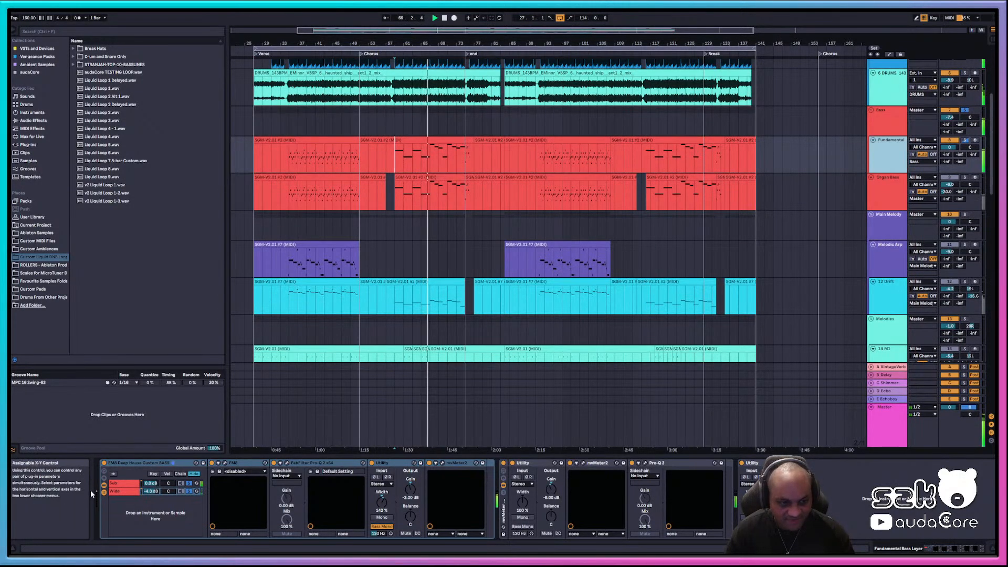
{"action": "left_click", "coordinate": [123, 482]}
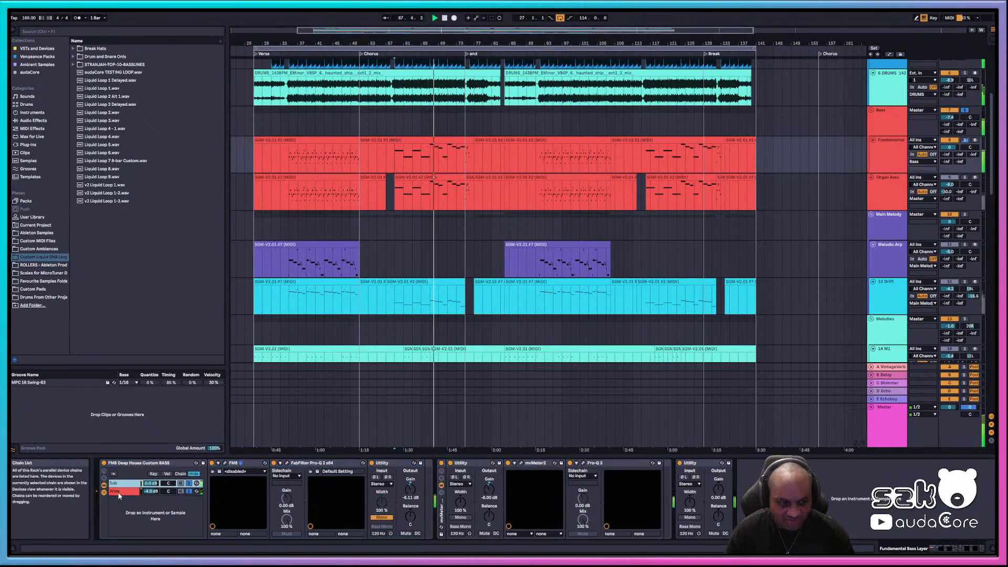
{"action": "left_click", "coordinate": [119, 492]}
{"action": "left_click", "coordinate": [127, 483]}
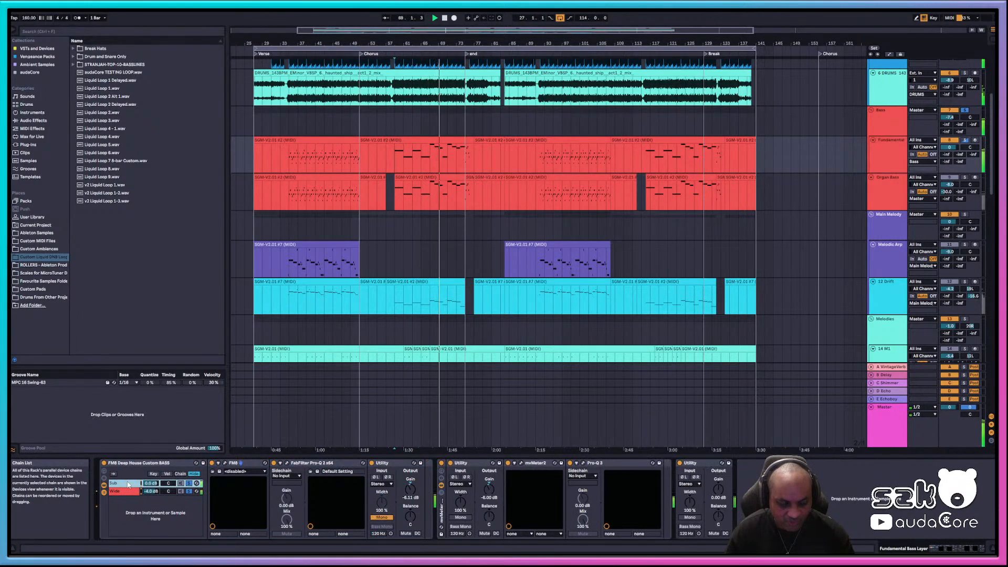
{"action": "left_click", "coordinate": [126, 492]}
{"action": "left_click", "coordinate": [127, 484]}
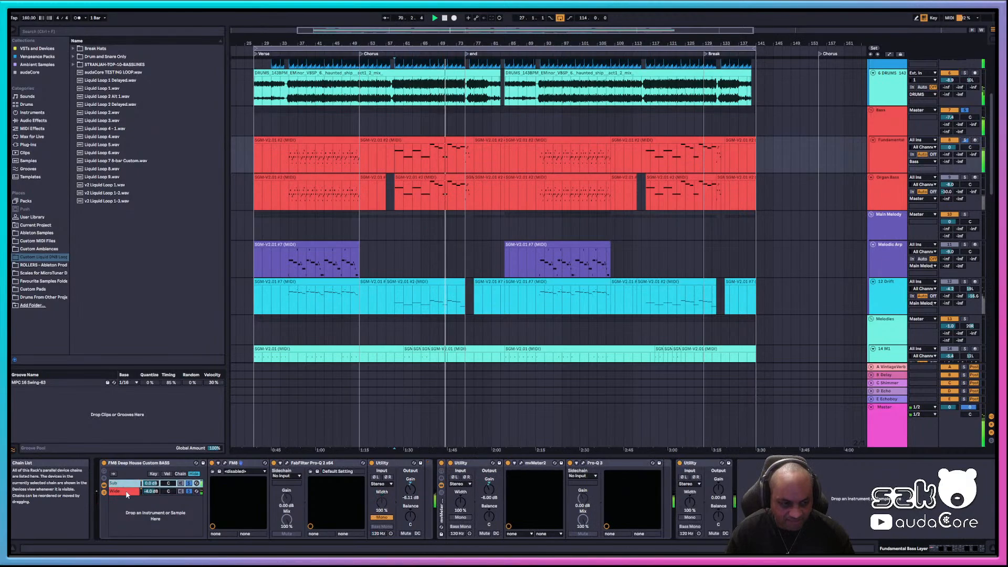
{"action": "left_click", "coordinate": [125, 491]}
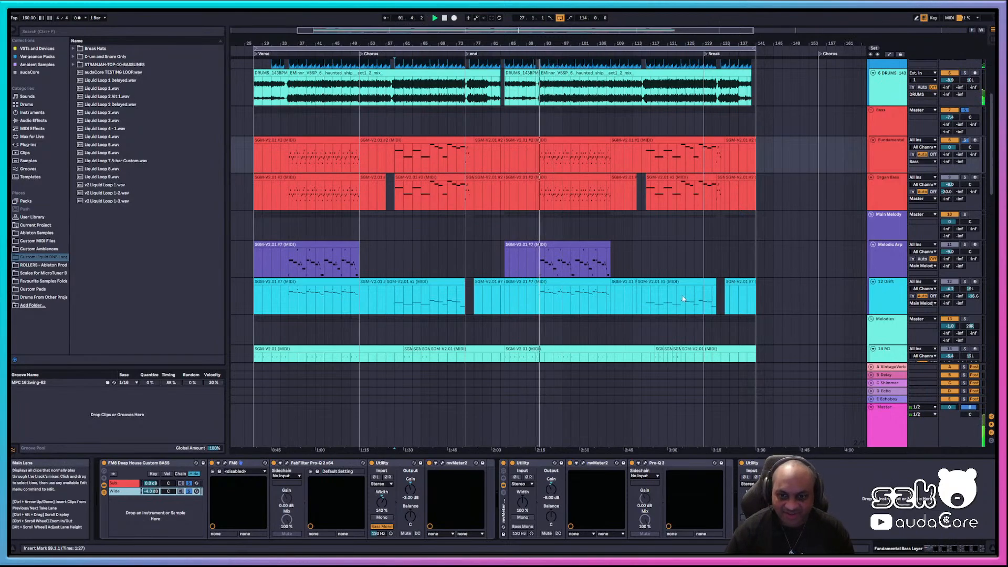
- Stop playback and insert a new MIDI track directly below the Organ Bass track
{"action": "scroll", "coordinate": [582, 294], "scroll_direction": "down", "scroll_amount": 2}
{"action": "scroll", "coordinate": [581, 294], "scroll_direction": "up", "scroll_amount": 2}
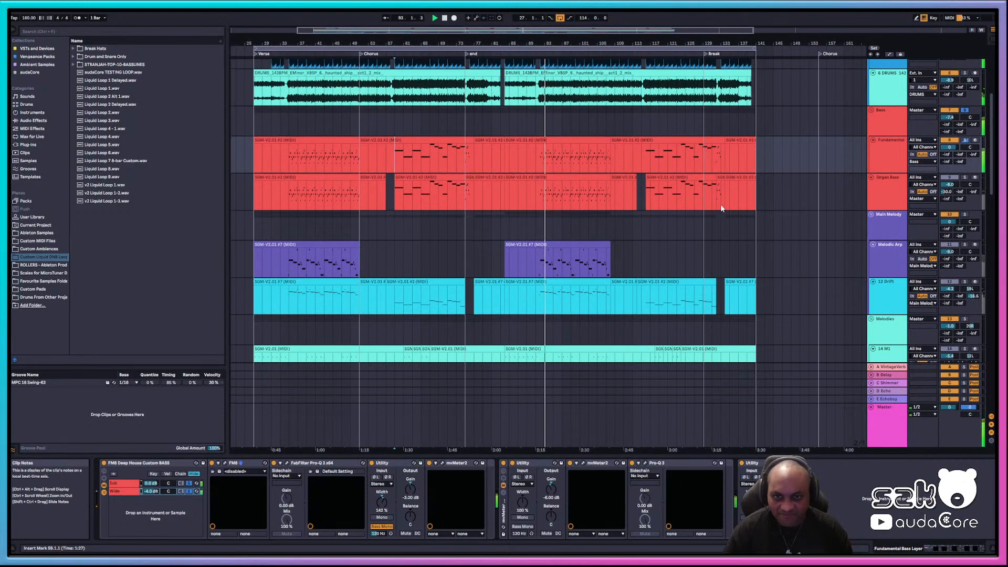
{"action": "left_click", "coordinate": [880, 192]}
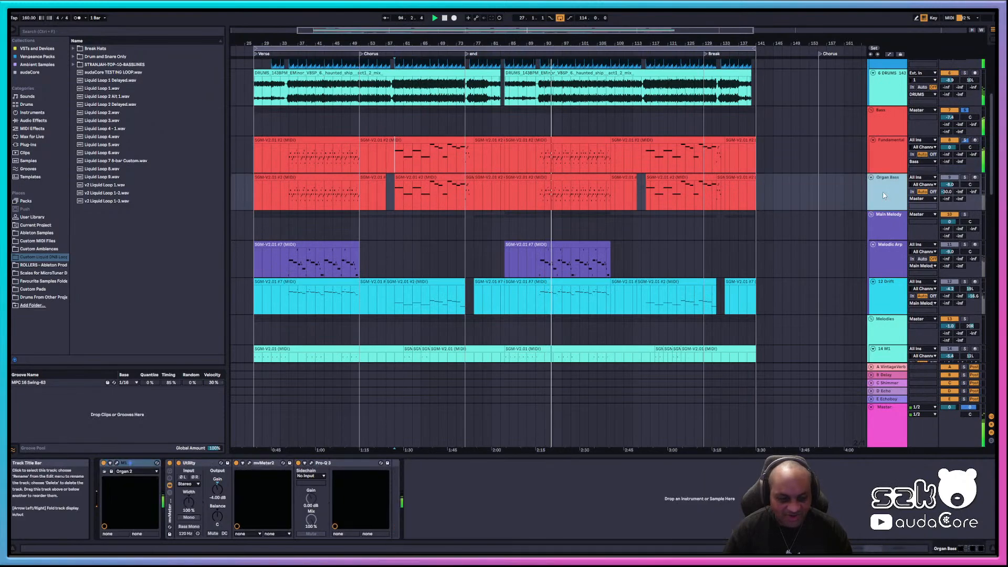
{"action": "key", "text": "space"}
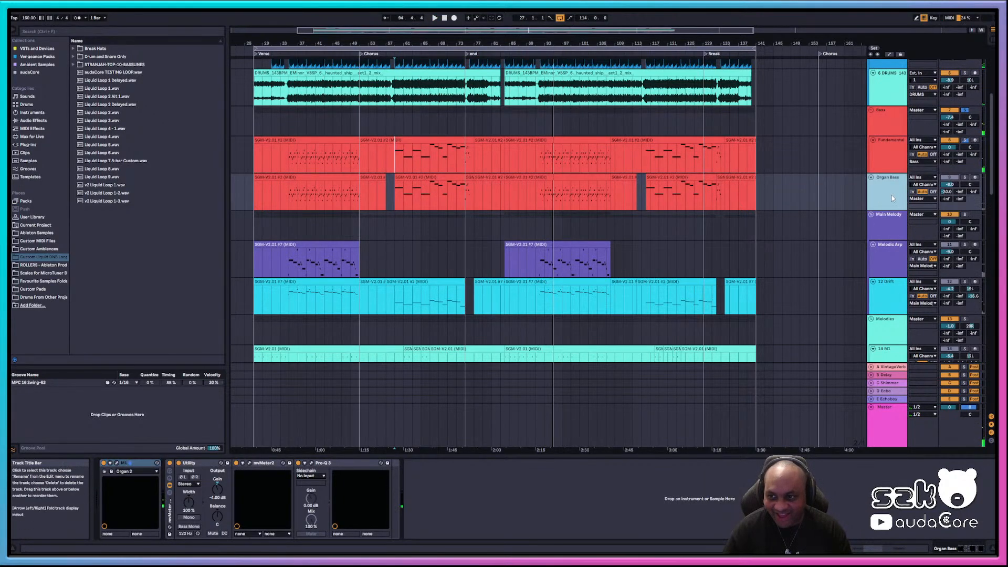
{"action": "right_click", "coordinate": [891, 196]}
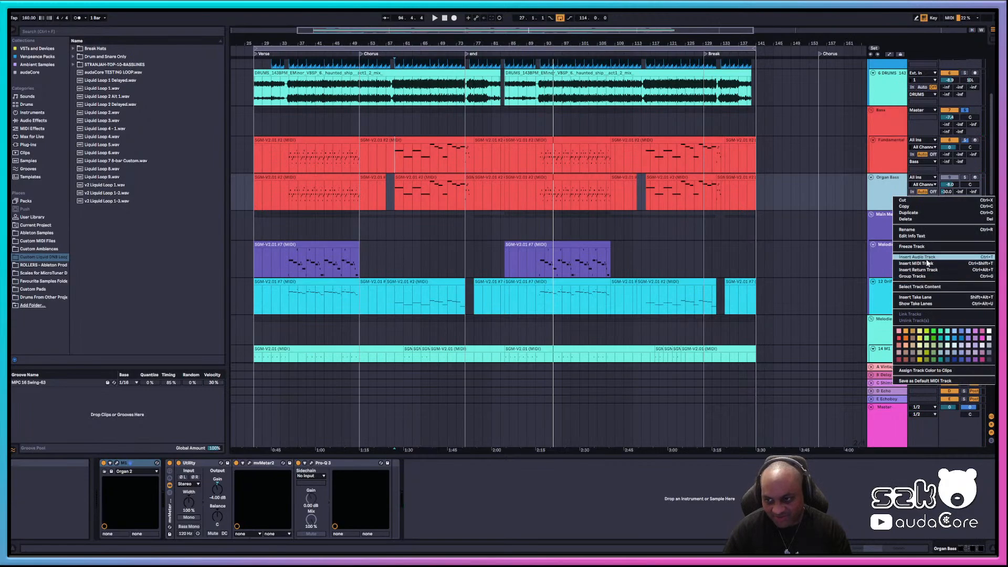
{"action": "key", "text": "Escape"}
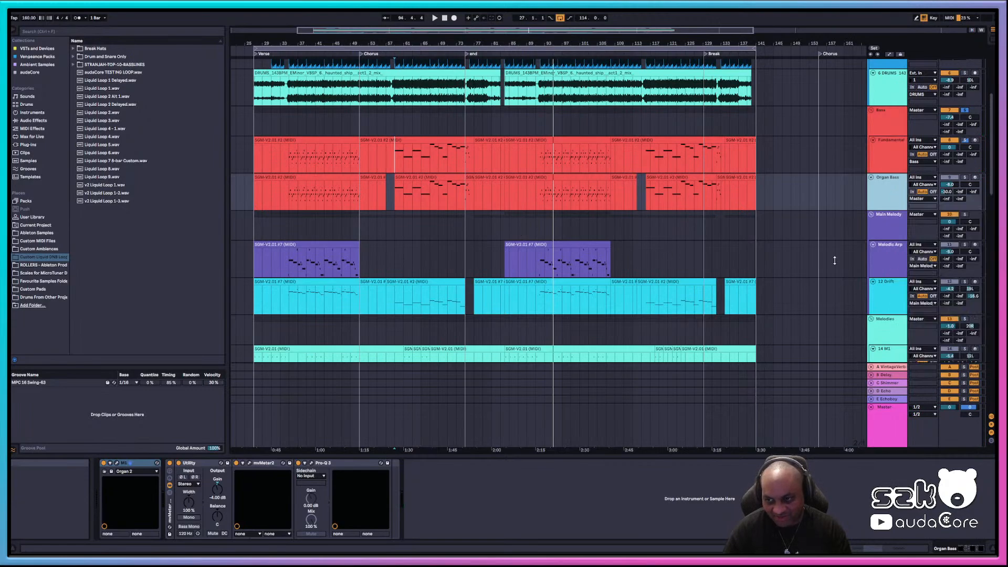
{"action": "key", "text": "ctrl+shift+t"}
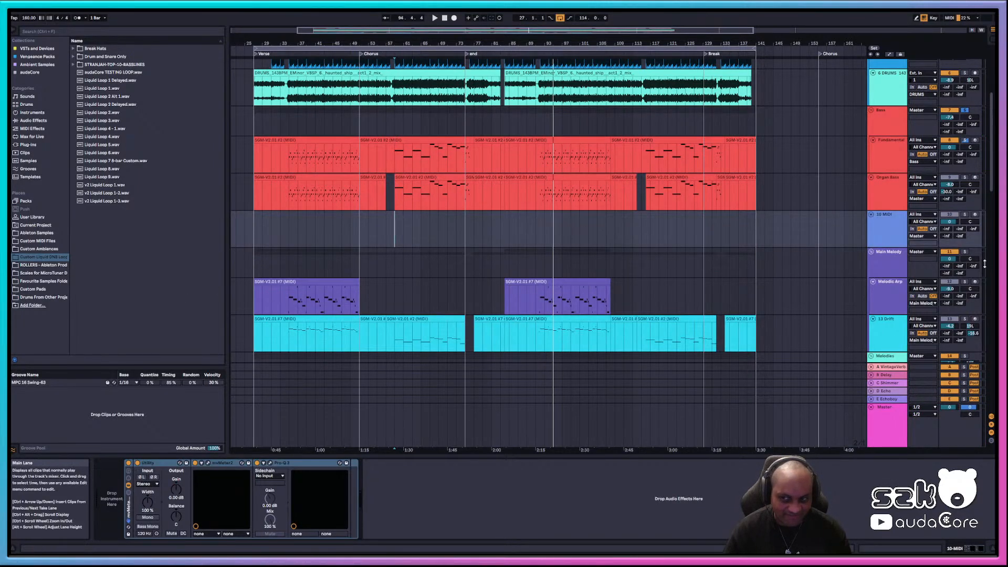
- Load the M1 instrument from the VSTs and Devices collection onto the new MIDI track and arm the track for recording
{"action": "left_click", "coordinate": [39, 50]}
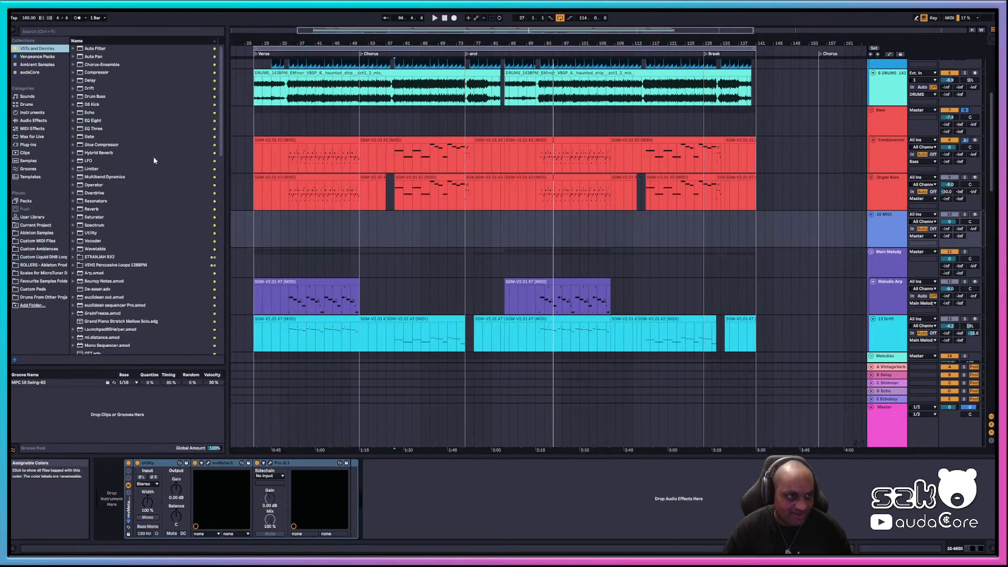
{"action": "scroll", "coordinate": [125, 269], "scroll_direction": "down", "scroll_amount": 10}
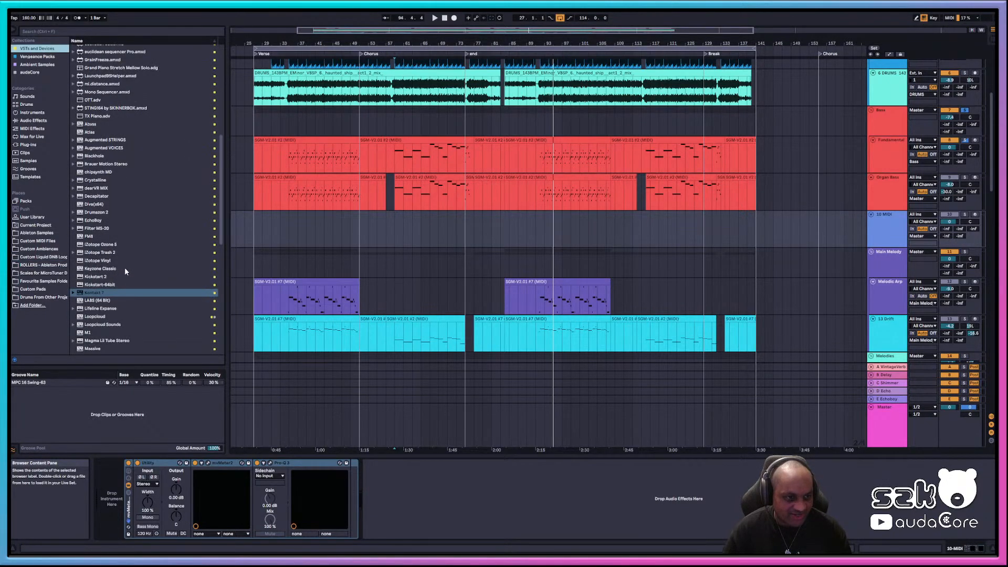
{"action": "scroll", "coordinate": [125, 271], "scroll_direction": "down", "scroll_amount": 3}
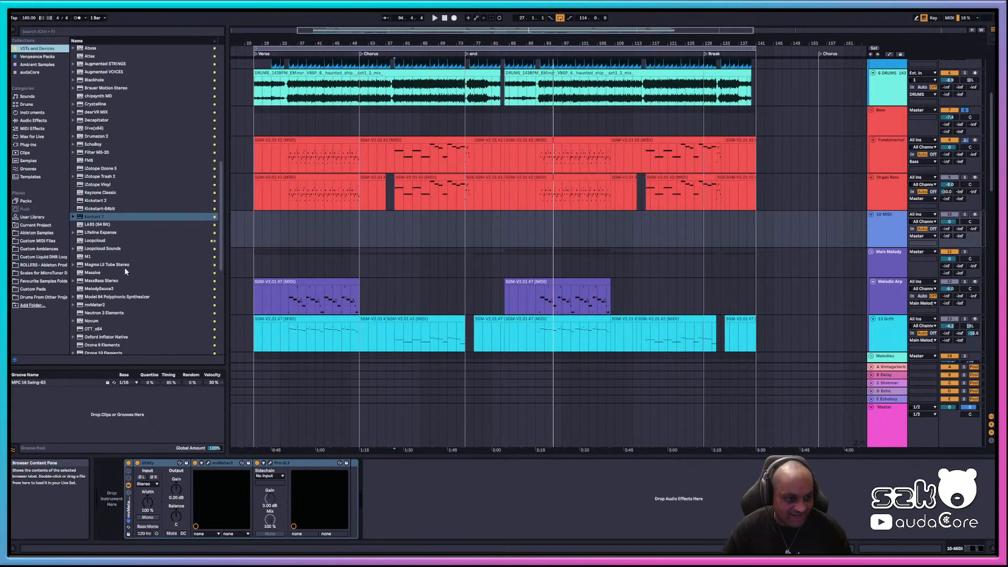
{"action": "left_click", "coordinate": [88, 257]}
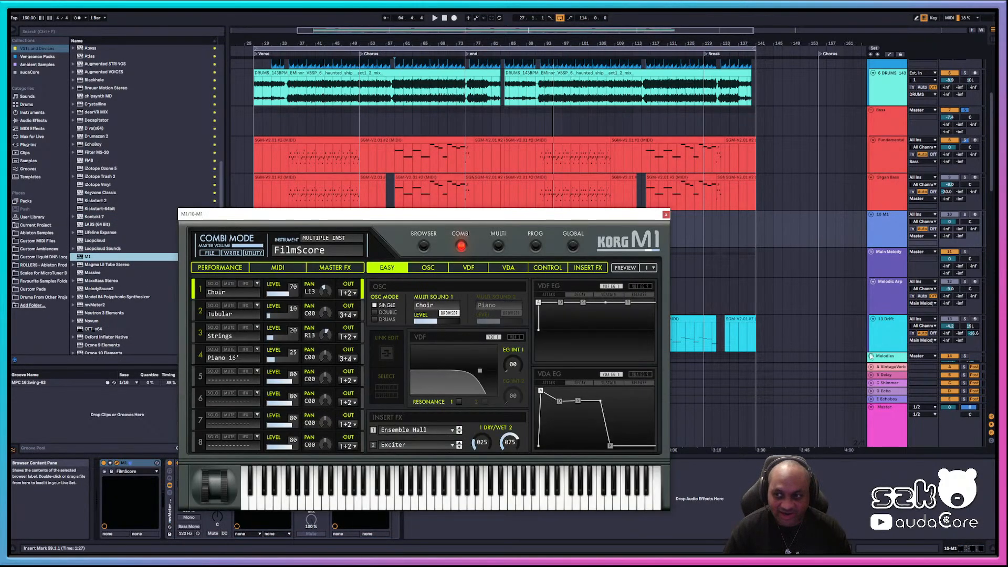
{"action": "left_click", "coordinate": [975, 214]}
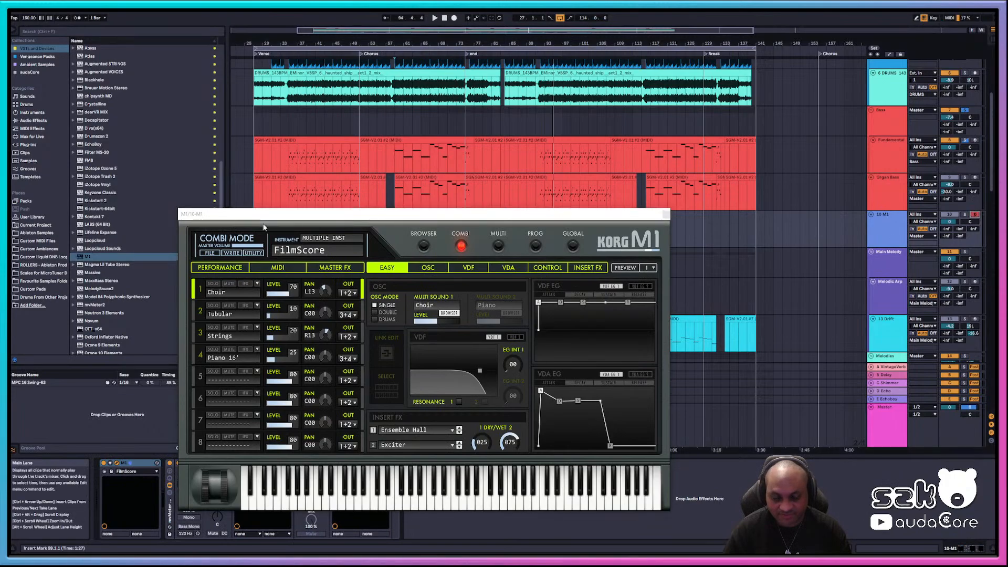
{"action": "left_click_drag", "start_coordinate": [297, 220], "coordinate": [437, 122]}
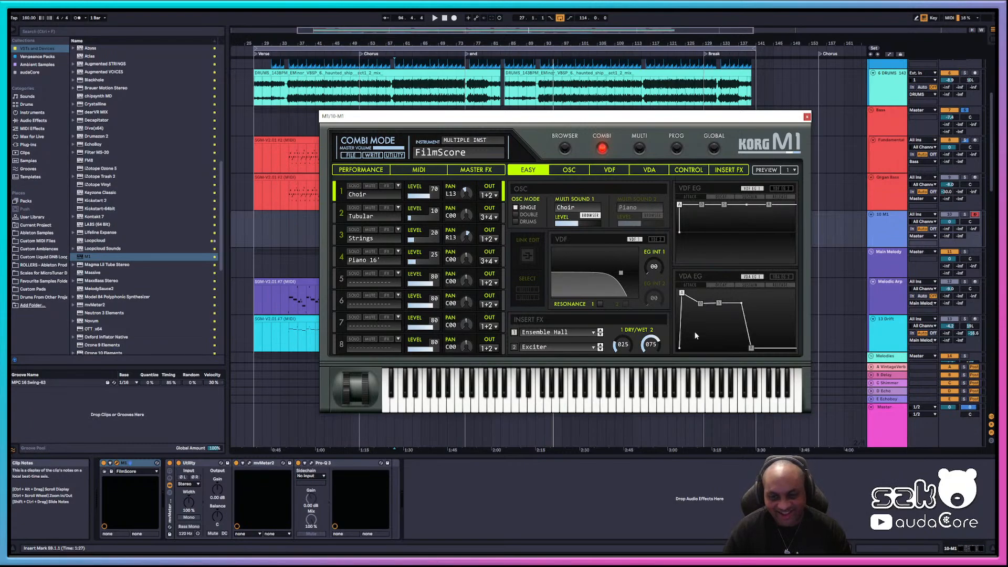
- Switch the M1 to Multi mode and load the Organ 2 program from the Organ instrument category
{"action": "left_click", "coordinate": [639, 148]}
{"action": "left_click", "coordinate": [564, 148]}
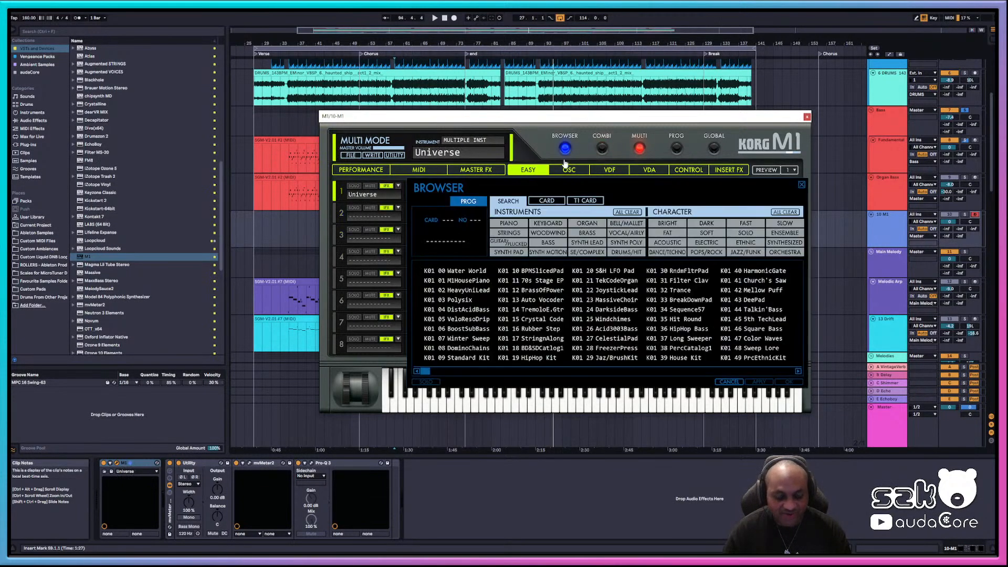
{"action": "left_click", "coordinate": [587, 223]}
{"action": "left_click", "coordinate": [455, 310]}
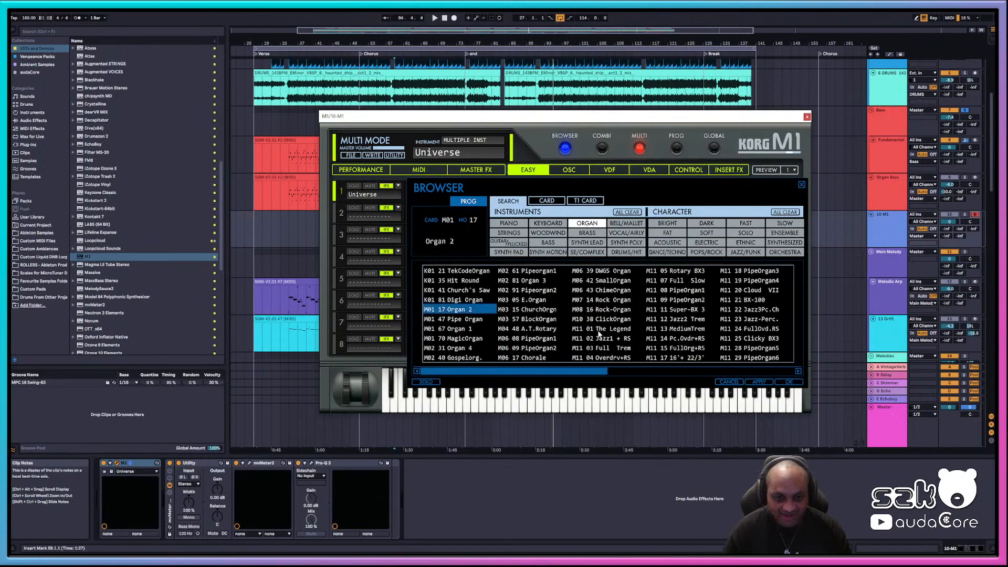
{"action": "double_click", "coordinate": [467, 311]}
- Solo the M1 track, turn the Hall insert effect's mix fully to DRY, and close the M1 window
{"action": "left_click_drag", "start_coordinate": [553, 124], "coordinate": [374, 67]}
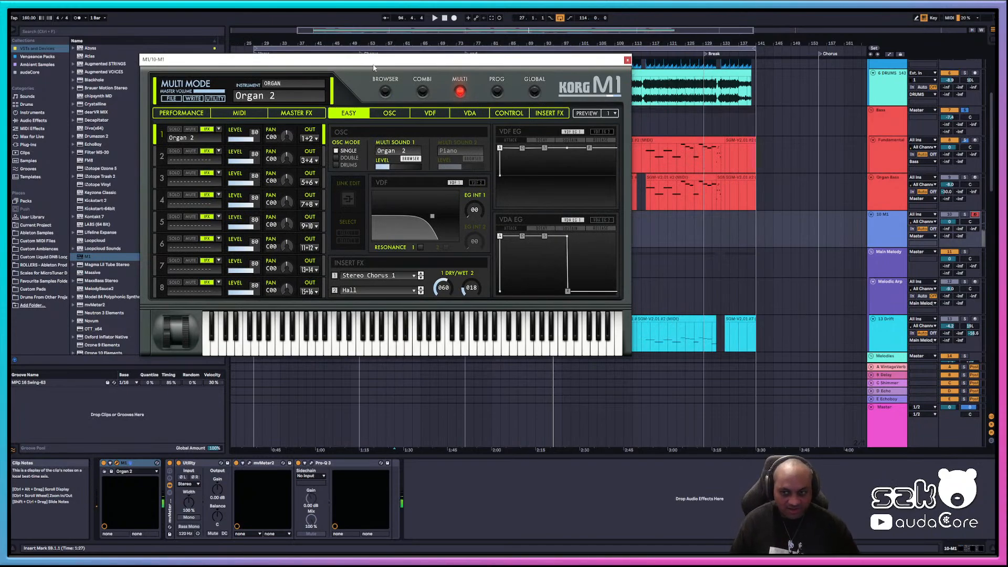
{"action": "left_click", "coordinate": [965, 215]}
{"action": "left_click_drag", "start_coordinate": [452, 62], "coordinate": [622, 85]}
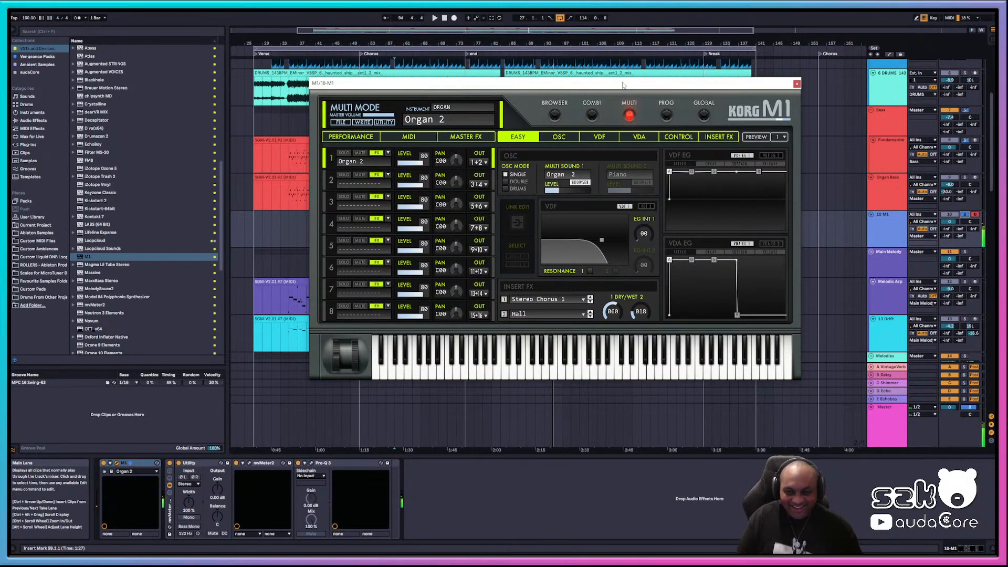
{"action": "left_click_drag", "start_coordinate": [641, 311], "coordinate": [648, 366]}
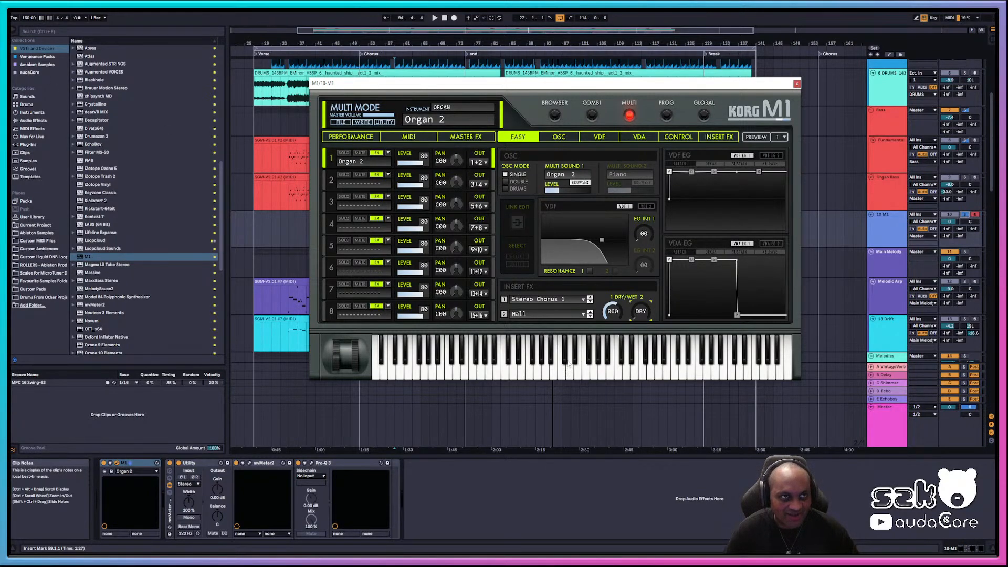
{"action": "left_click", "coordinate": [796, 84]}
- Search the VSTs and Devices collection for "mode" and load Model 84 Polyphonic Synthesizer onto the track in place of the M1
{"action": "scroll", "coordinate": [157, 323], "scroll_direction": "down", "scroll_amount": 10}
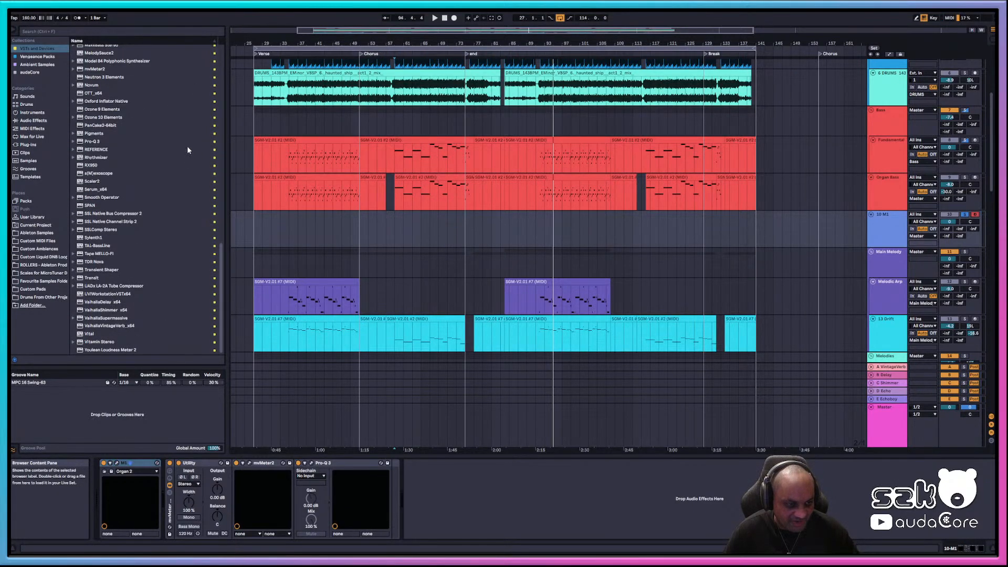
{"action": "left_click", "coordinate": [134, 30]}
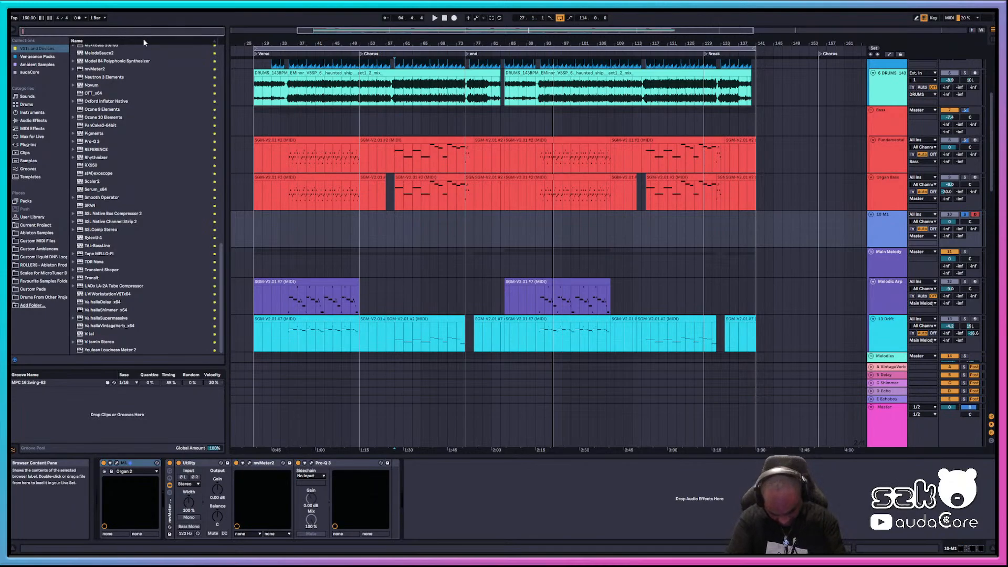
{"action": "type", "text": "mdel"}
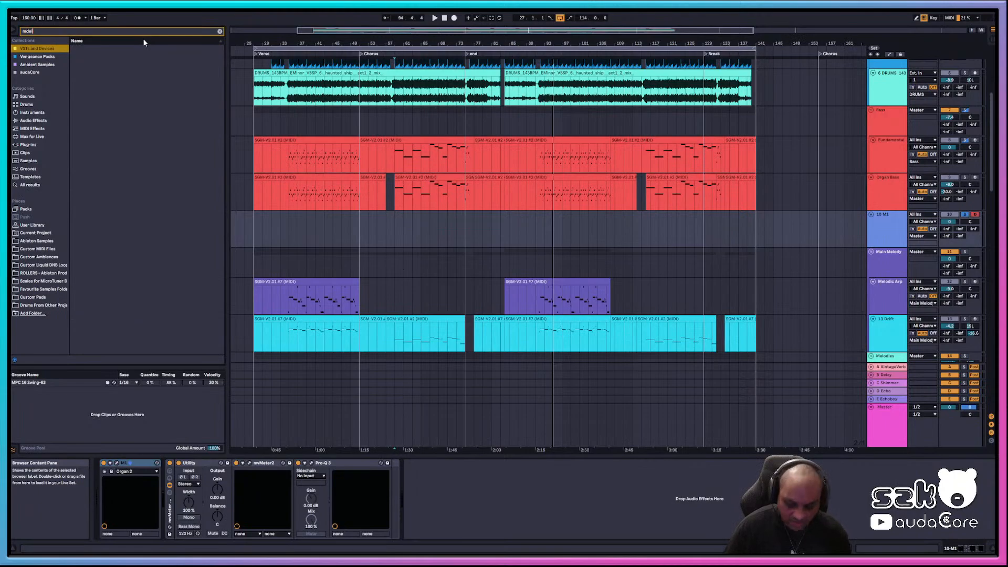
{"action": "key", "text": "BackSpace"}
{"action": "key", "text": "BackSpace"}
{"action": "key", "text": "BackSpace"}
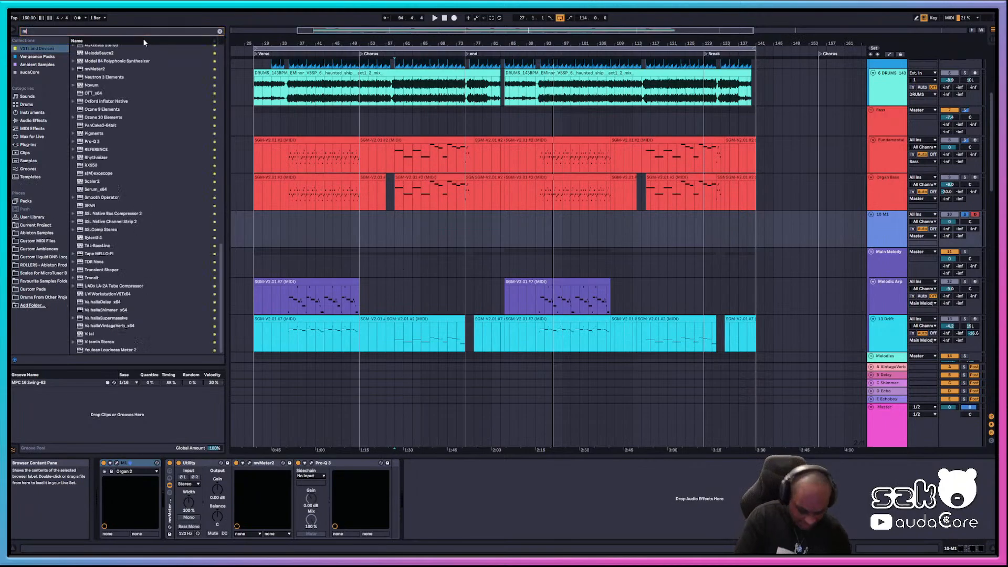
{"action": "type", "text": "ode"}
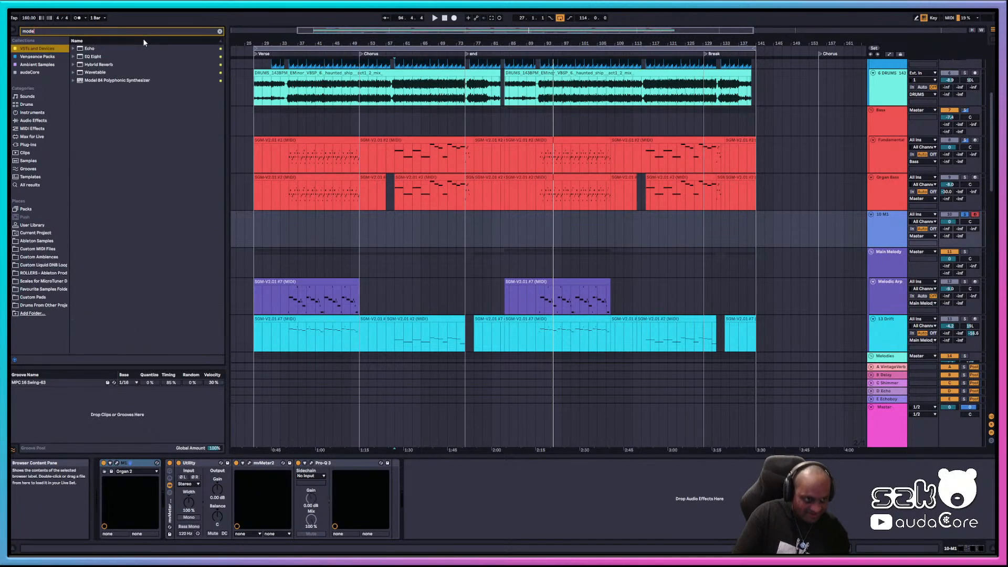
{"action": "left_click", "coordinate": [117, 81]}
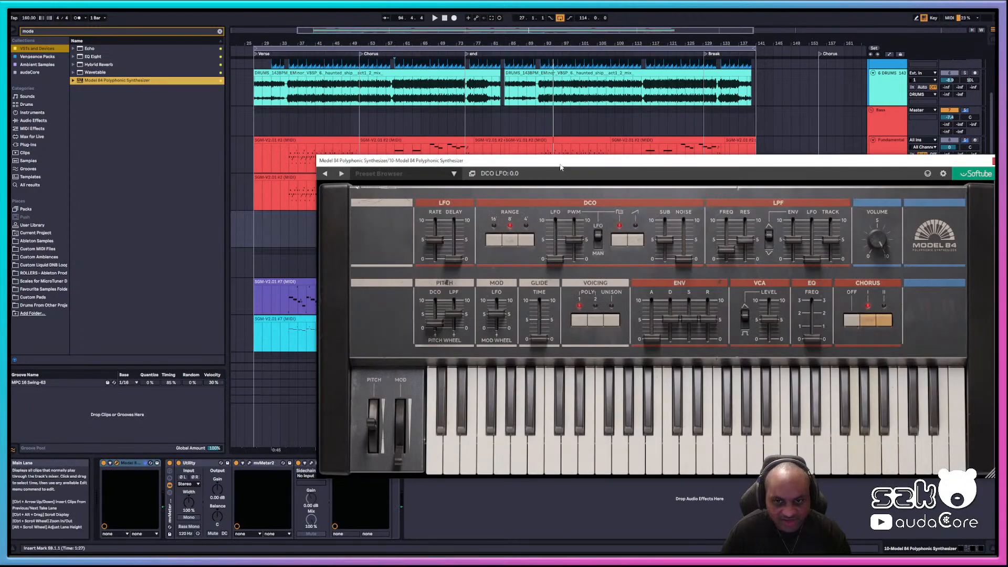
{"action": "left_click_drag", "start_coordinate": [559, 161], "coordinate": [412, 94]}
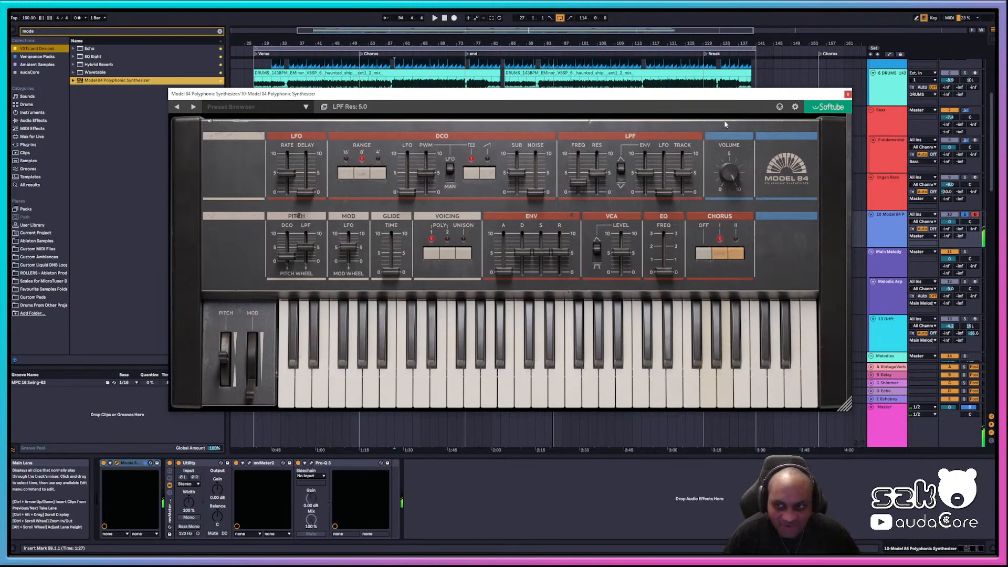
- Audition the A12 Brass Swell, Ambipluk, B75 High Bells and A21 Organ I presets from the Model 84 preset collection
{"action": "left_click", "coordinate": [268, 112]}
{"action": "left_click", "coordinate": [252, 233]}
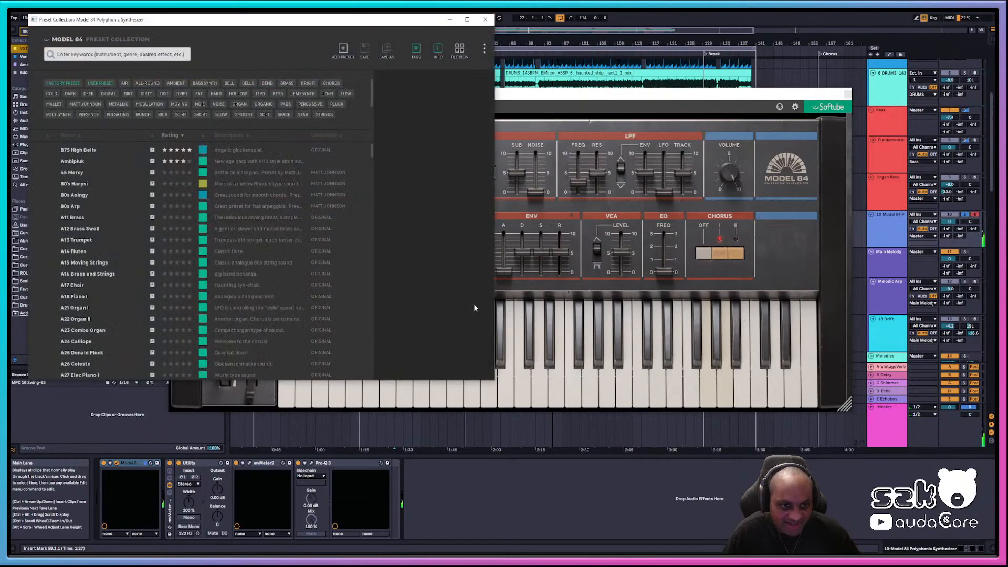
{"action": "left_click", "coordinate": [97, 228]}
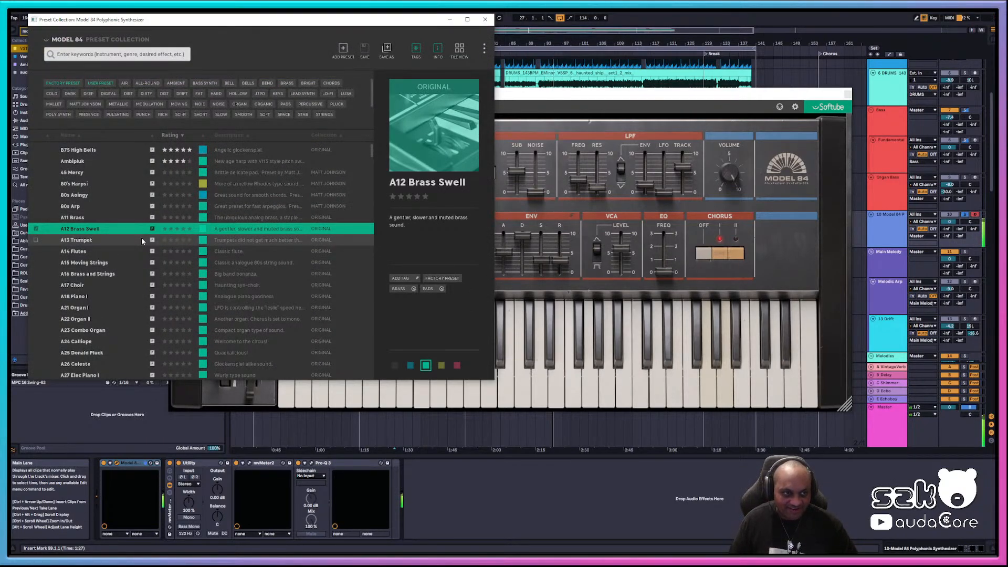
{"action": "left_click", "coordinate": [103, 162]}
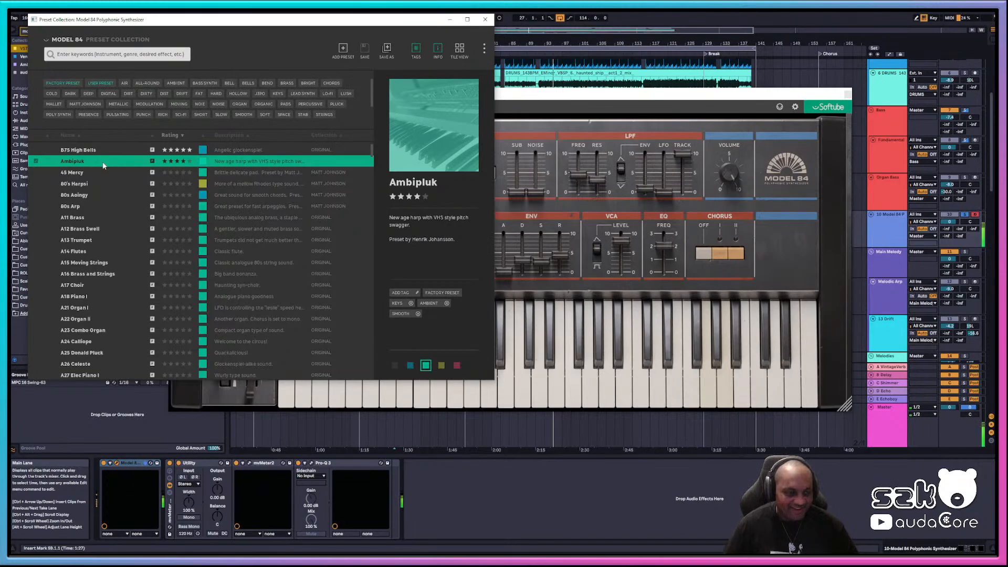
{"action": "left_click", "coordinate": [107, 152]}
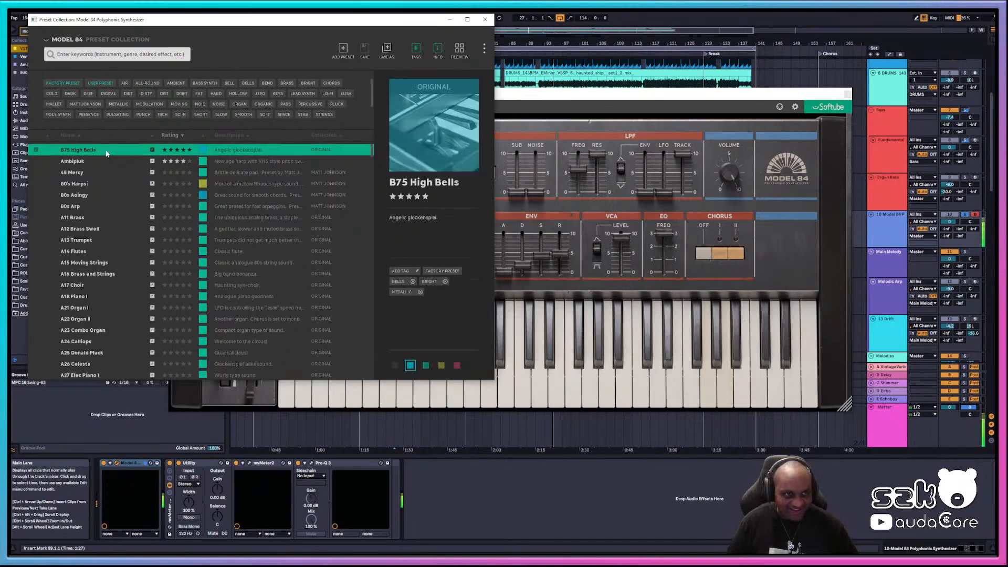
{"action": "left_click", "coordinate": [105, 309]}
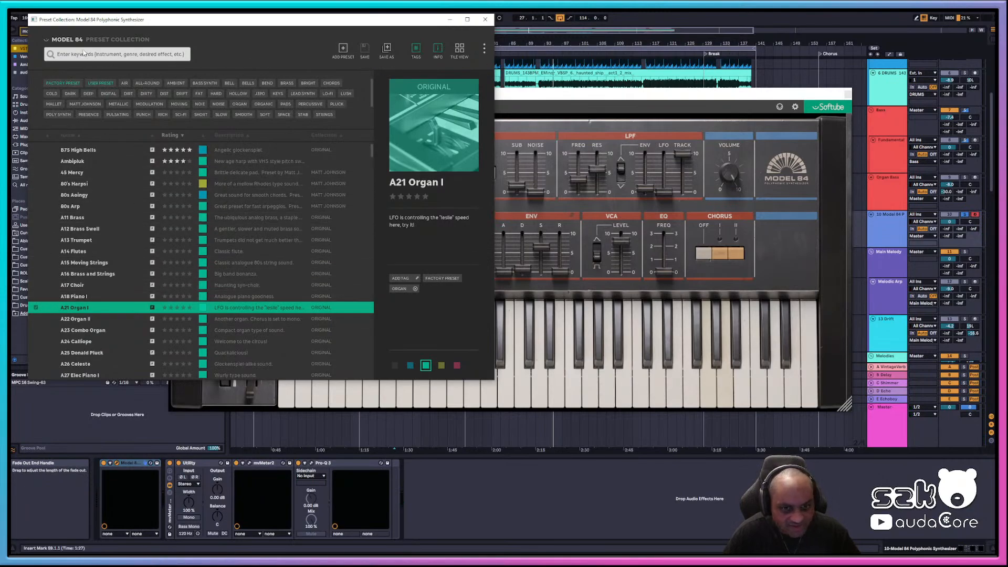
{"action": "left_click", "coordinate": [485, 19]}
- Load the user preset "audaCore - Human Nature Pad" in Model 84 and close the synthesizer window
{"action": "left_click", "coordinate": [244, 108]}
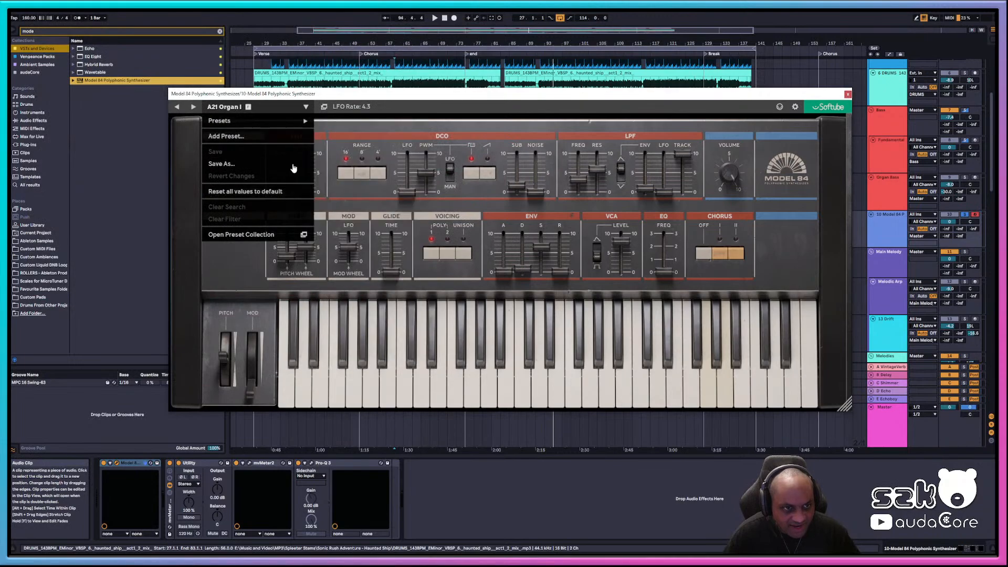
{"action": "mouse_move", "coordinate": [297, 120]}
{"action": "mouse_move", "coordinate": [376, 129]}
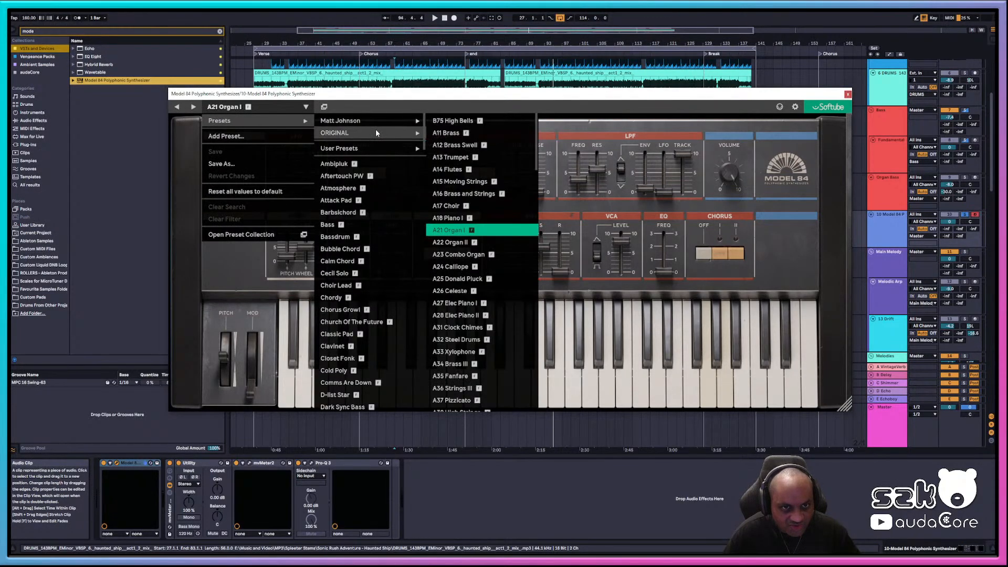
{"action": "mouse_move", "coordinate": [382, 148]}
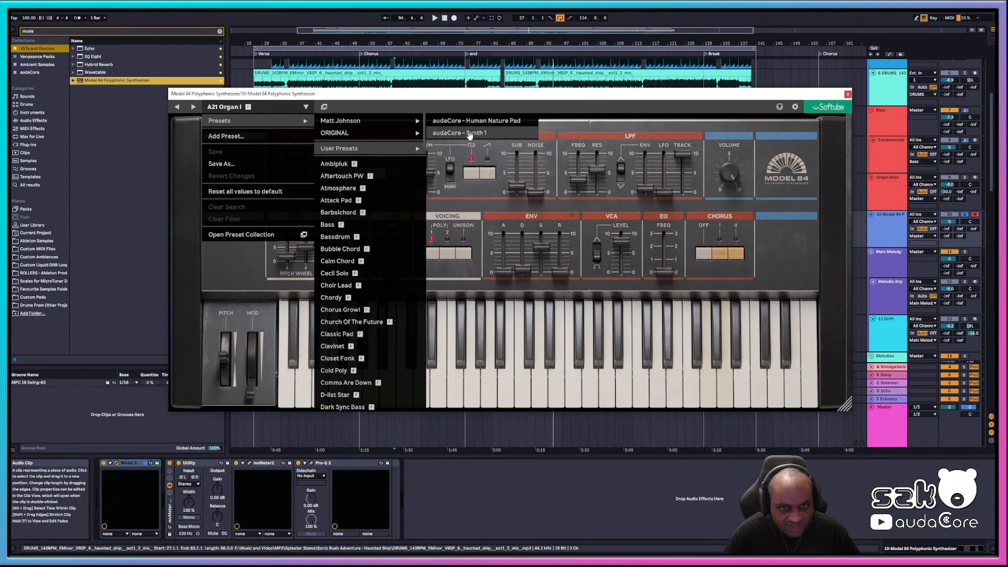
{"action": "left_click", "coordinate": [491, 122]}
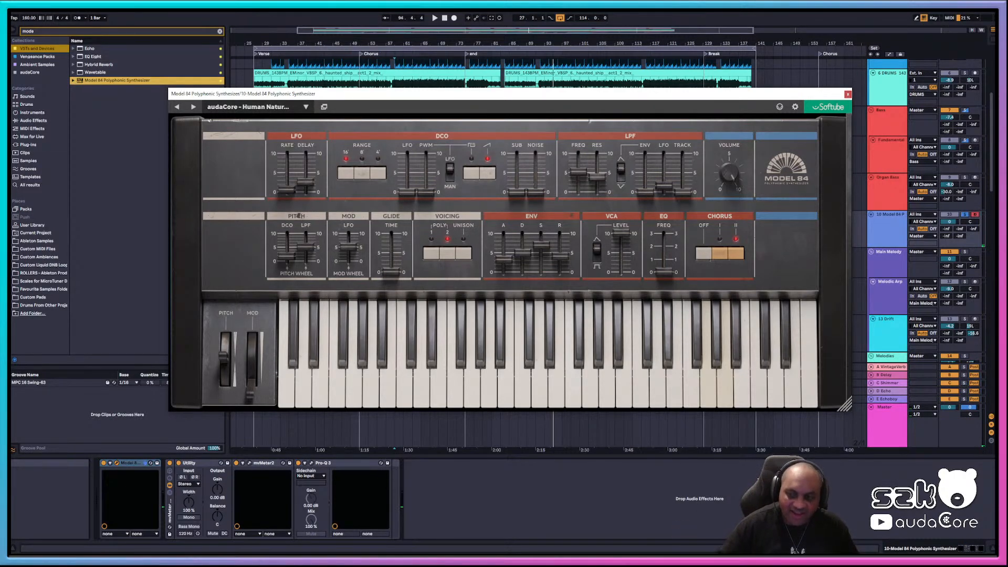
{"action": "left_click", "coordinate": [848, 94]}
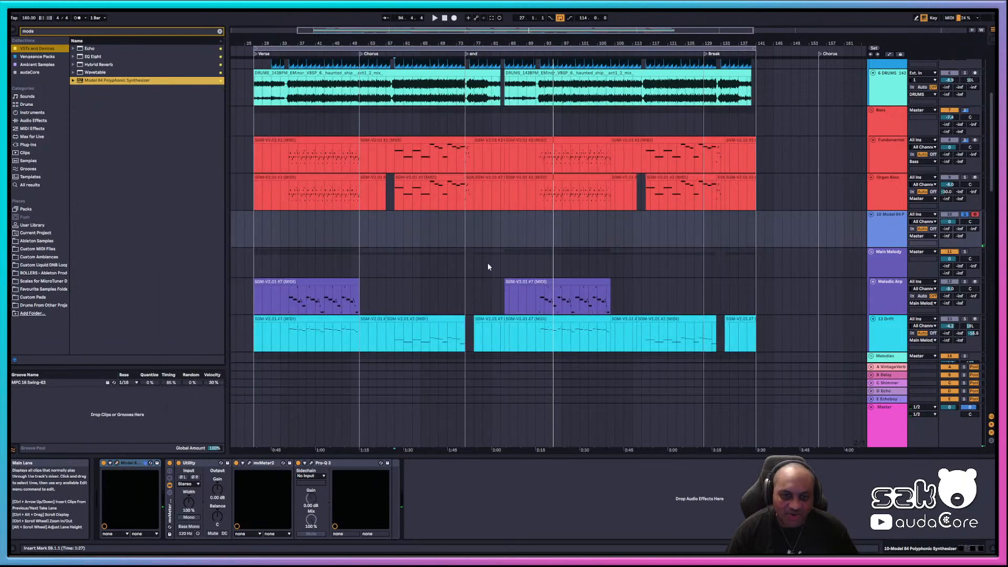
- Delete the Model 84 track and place the insert marker at bar 35 in the Melodic Arp clip
{"action": "left_click", "coordinate": [898, 219]}
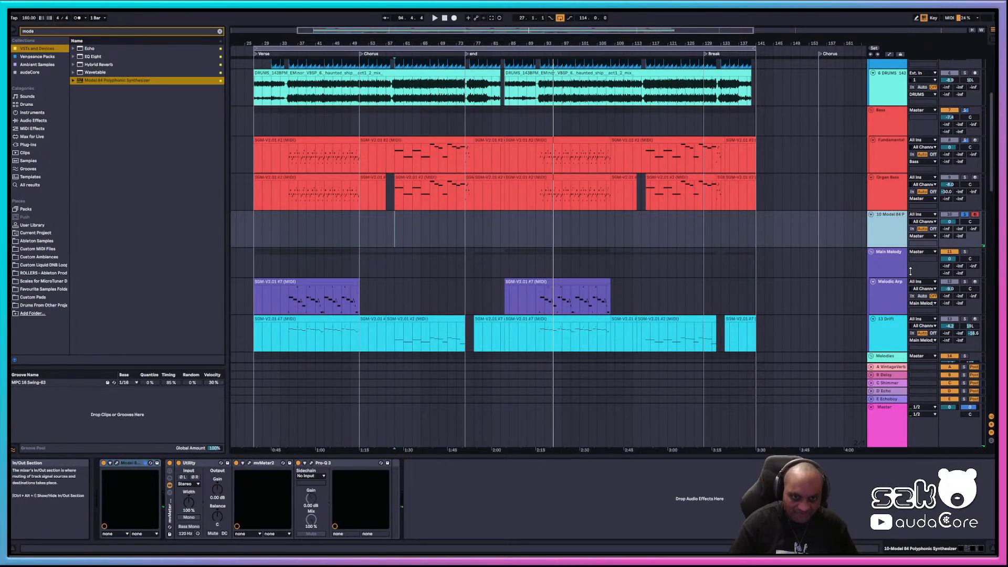
{"action": "key", "text": "Delete"}
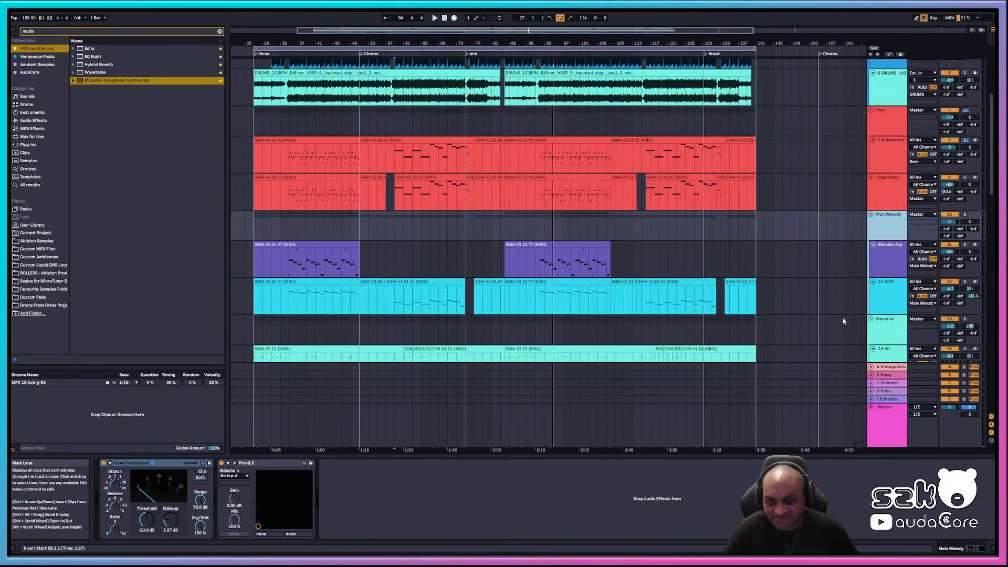
{"action": "scroll", "coordinate": [842, 317], "scroll_direction": "down", "scroll_amount": 3}
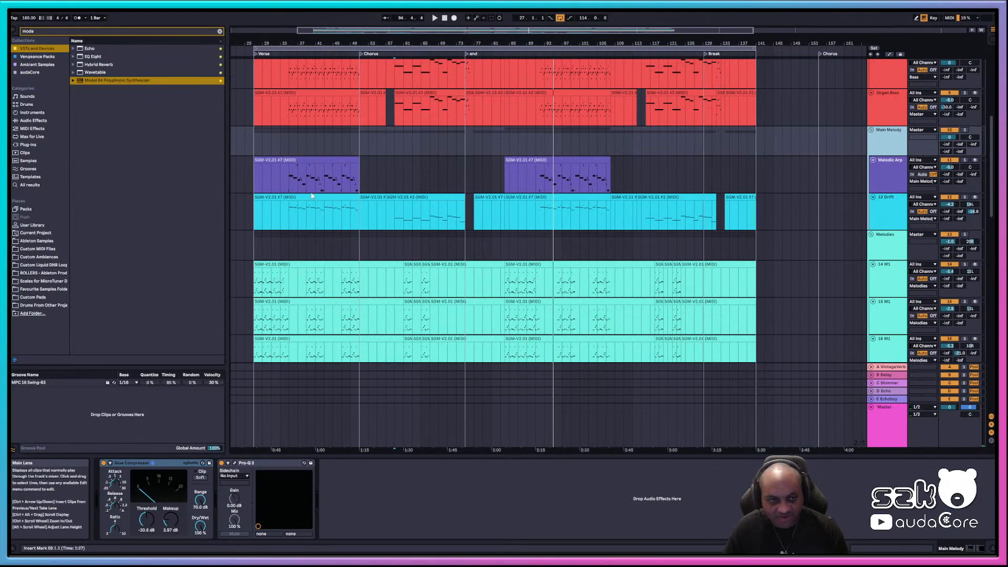
{"action": "left_click", "coordinate": [290, 179]}
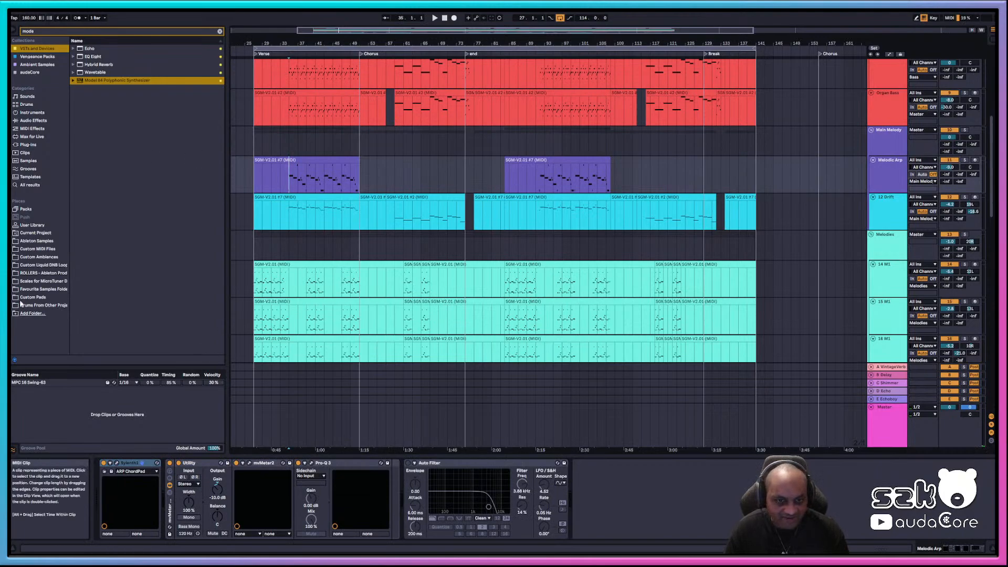
- Open the recent set "audaCore - Liquid DnB Collection 28 GOOD.als" without saving changes to the Haunted Ship set
{"action": "key", "text": "alt+f"}
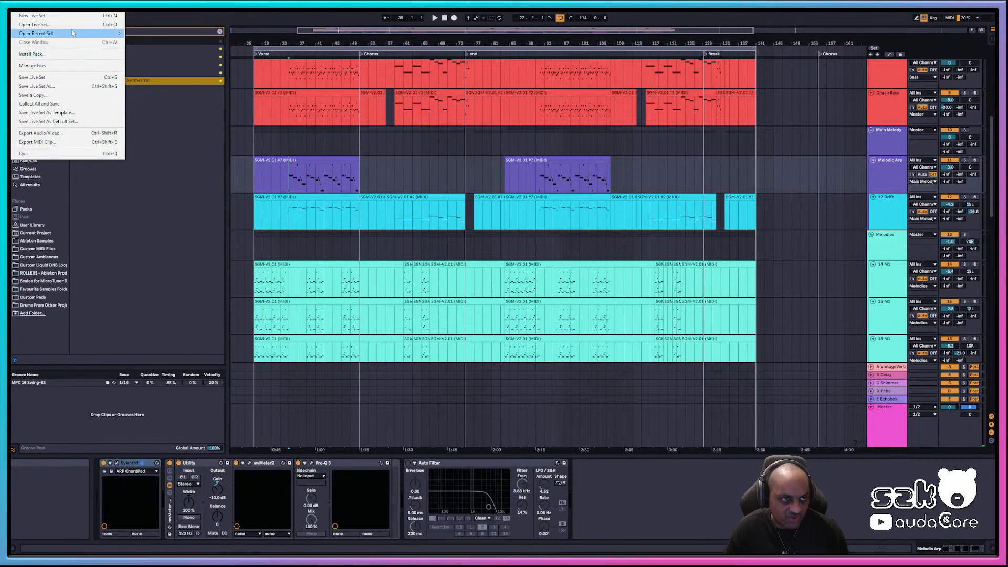
{"action": "mouse_move", "coordinate": [68, 33]}
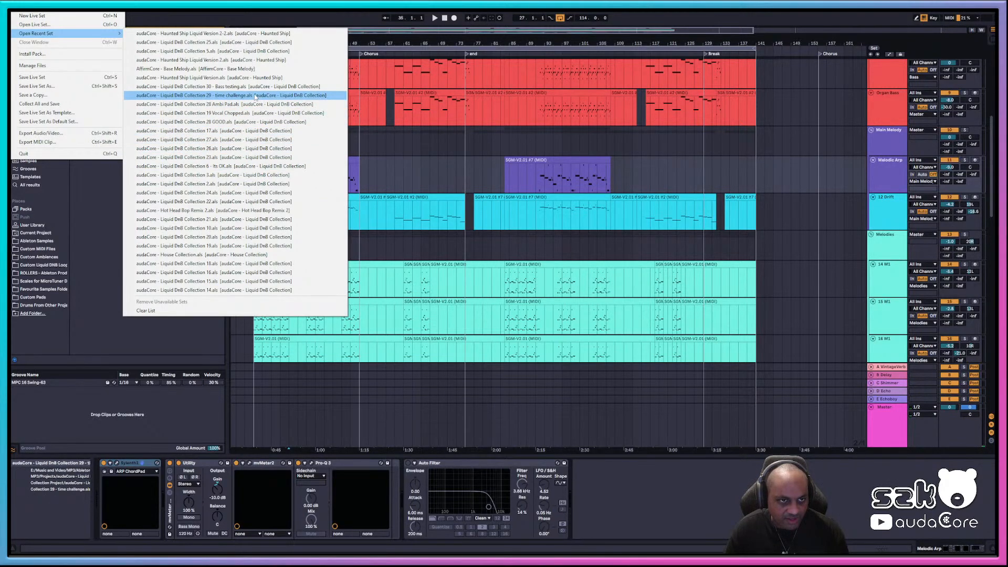
{"action": "left_click", "coordinate": [242, 121]}
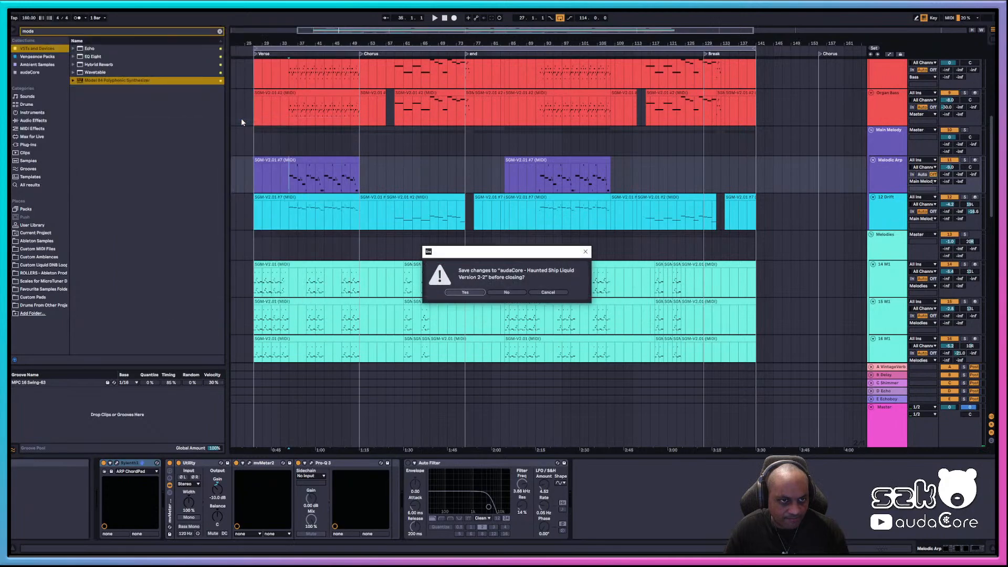
{"action": "left_click", "coordinate": [502, 292]}
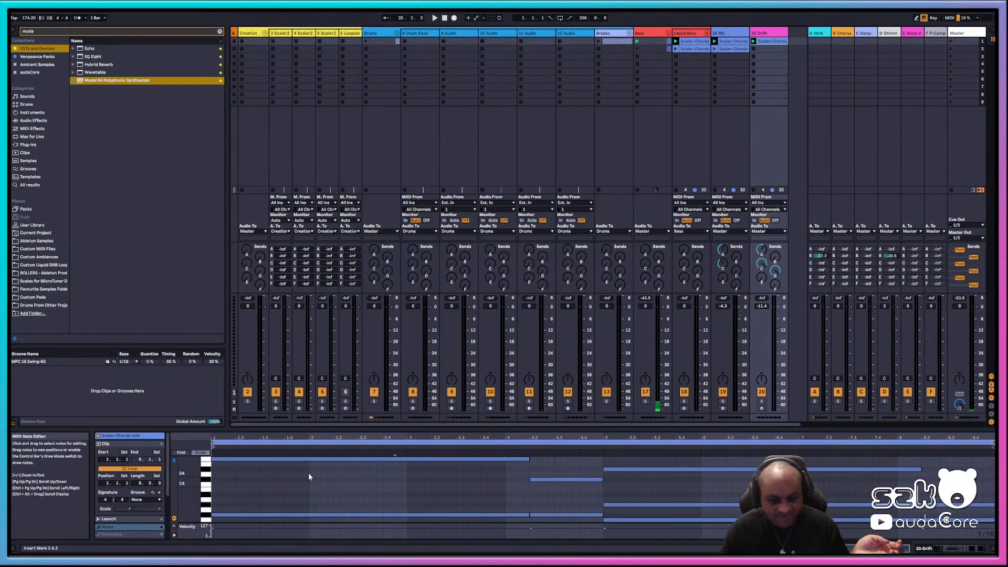
- Enlarge the MIDI note editor, examine the chord notes in the Drift track's clip, and check the set's Arrangement View
{"action": "left_click_drag", "start_coordinate": [397, 429], "coordinate": [401, 343]}
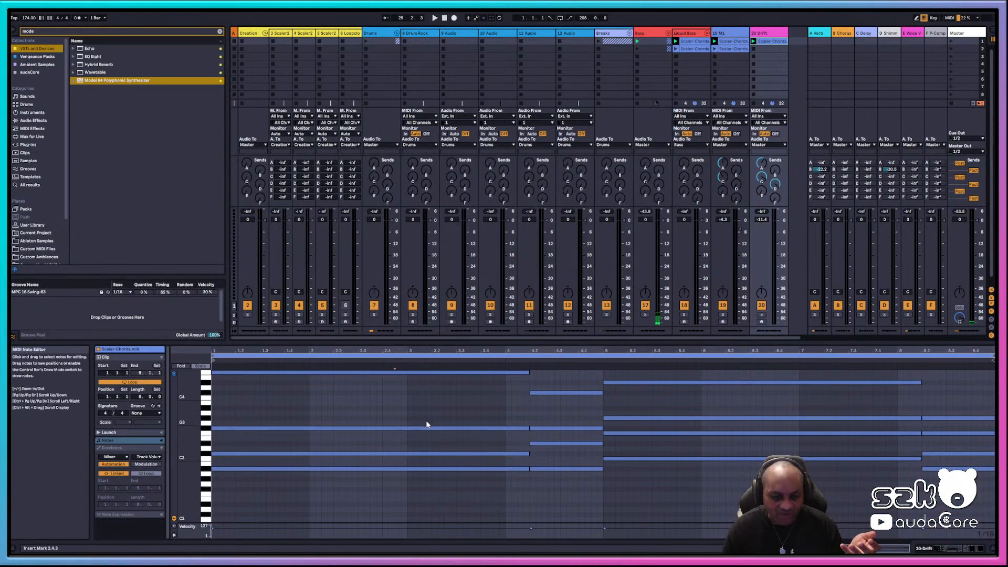
{"action": "scroll", "coordinate": [426, 424], "scroll_direction": "up", "scroll_amount": 2}
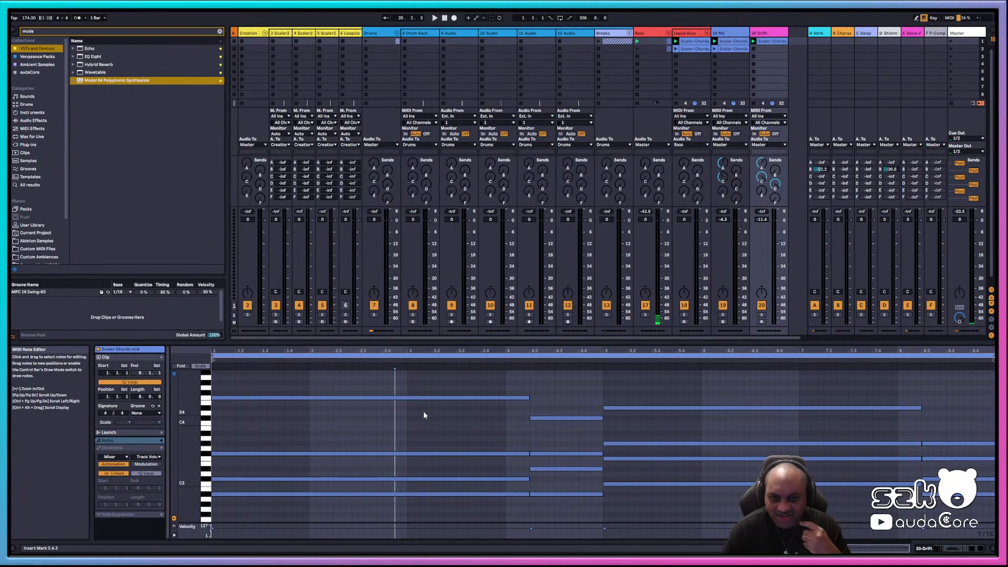
{"action": "scroll", "coordinate": [423, 415], "scroll_direction": "up", "scroll_amount": 3}
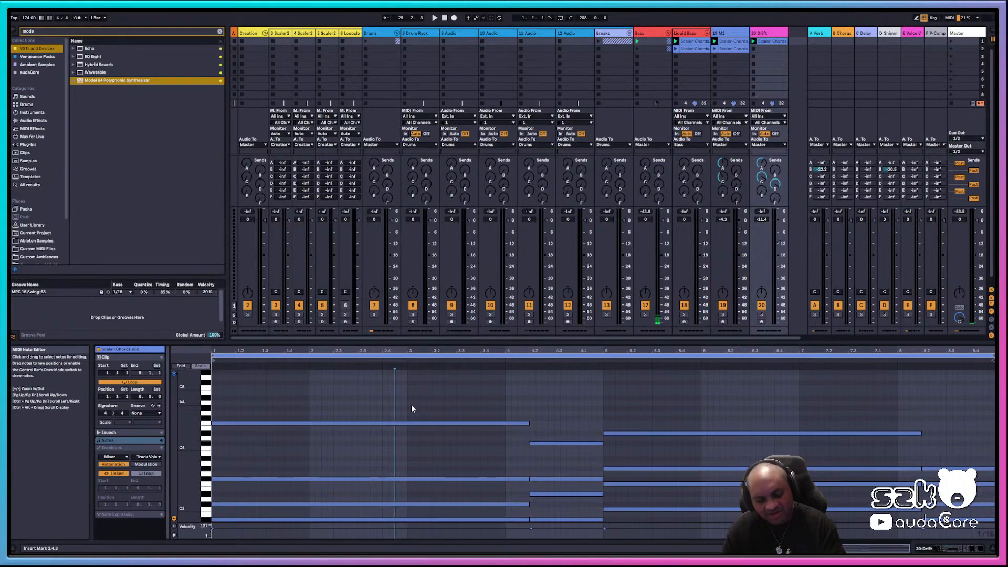
{"action": "key", "text": "Tab"}
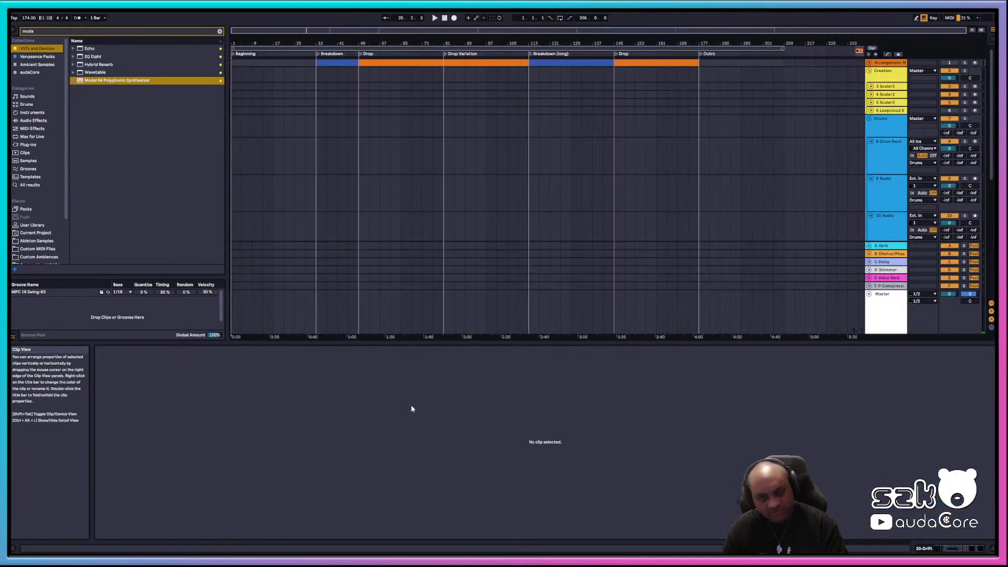
{"action": "key", "text": "Tab"}
- Open the recent set "audaCore - Liquid DnB Collection 30 - Bass testing.als" and view its drum tracks in the arrangement
{"action": "key", "text": "alt+f"}
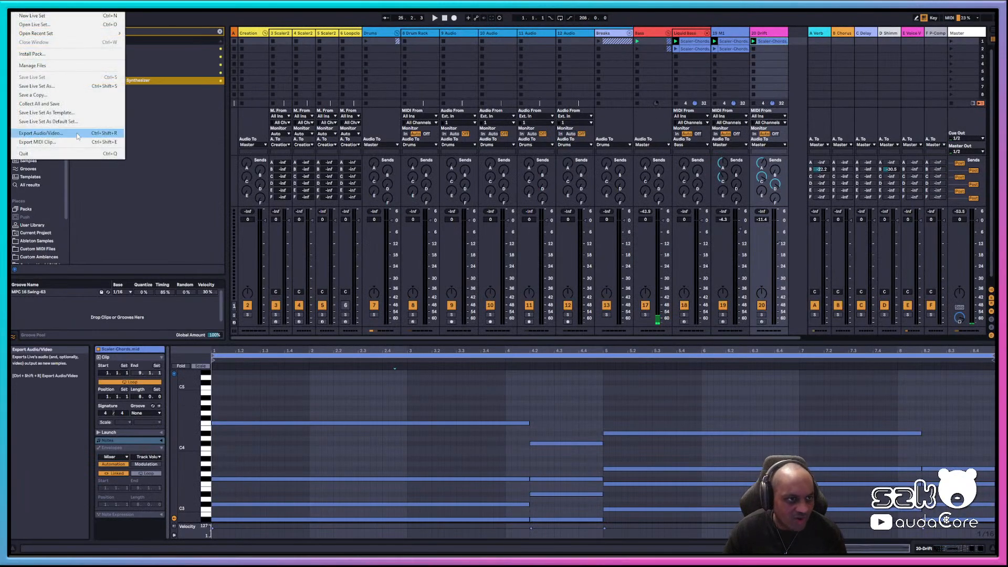
{"action": "mouse_move", "coordinate": [79, 33]}
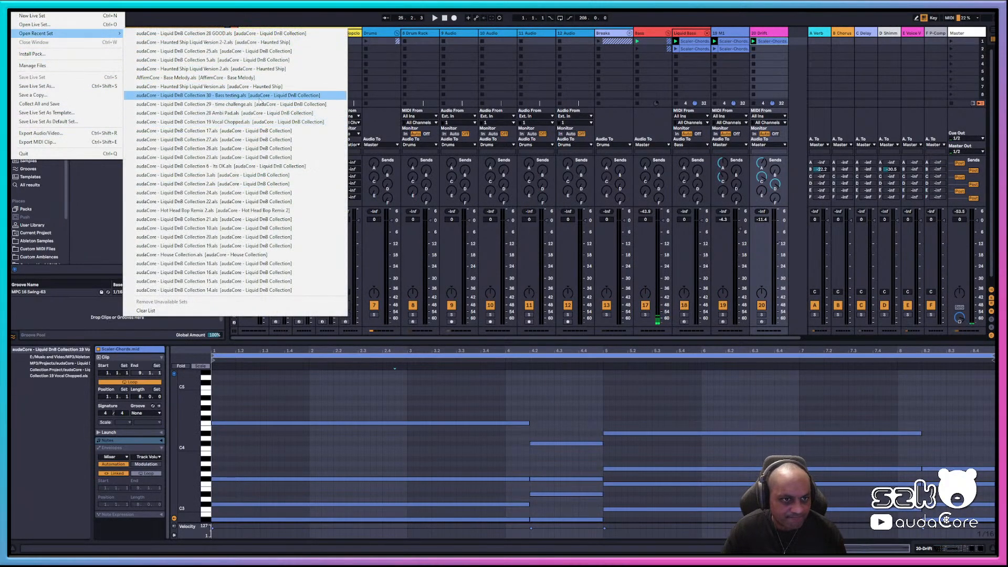
{"action": "left_click", "coordinate": [278, 97]}
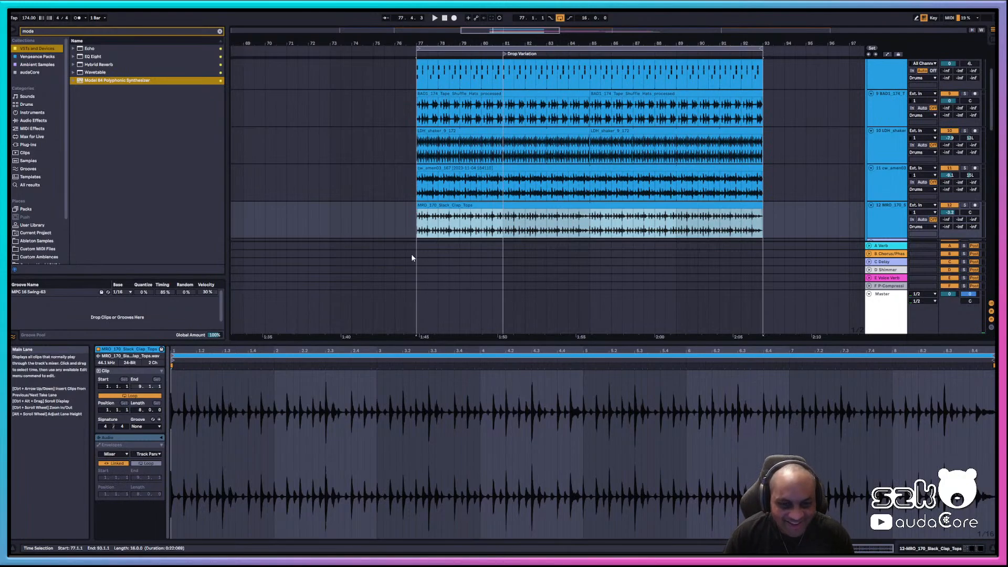
{"action": "scroll", "coordinate": [418, 223], "scroll_direction": "down", "scroll_amount": 2}
{"action": "scroll", "coordinate": [418, 225], "scroll_direction": "up", "scroll_amount": 2}
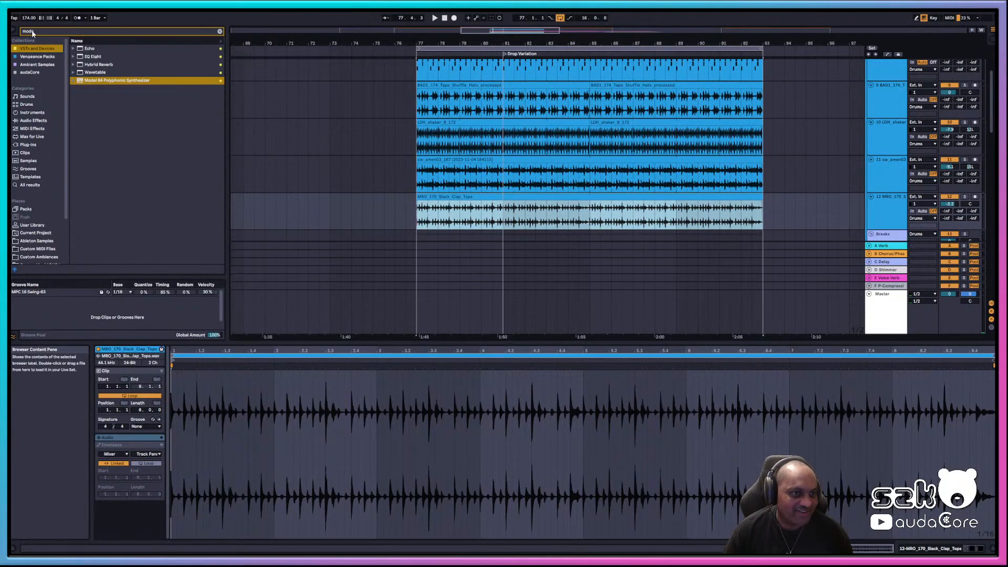
- Open the recent set "audaCore - Liquid DnB Collection 28 Ambi Pad.als" and show its Session View
{"action": "left_click", "coordinate": [18, 8]}
{"action": "mouse_move", "coordinate": [43, 35]}
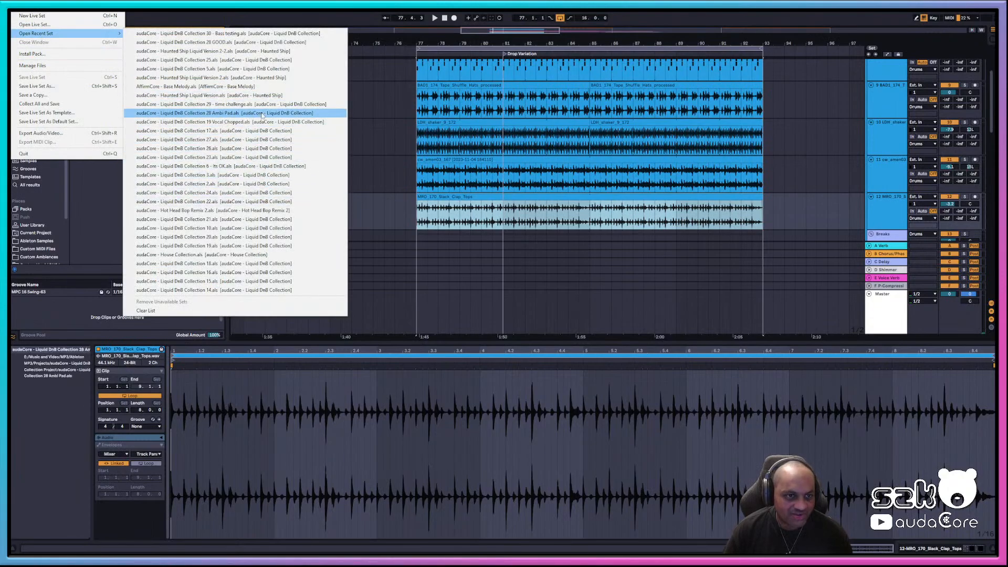
{"action": "left_click", "coordinate": [233, 115]}
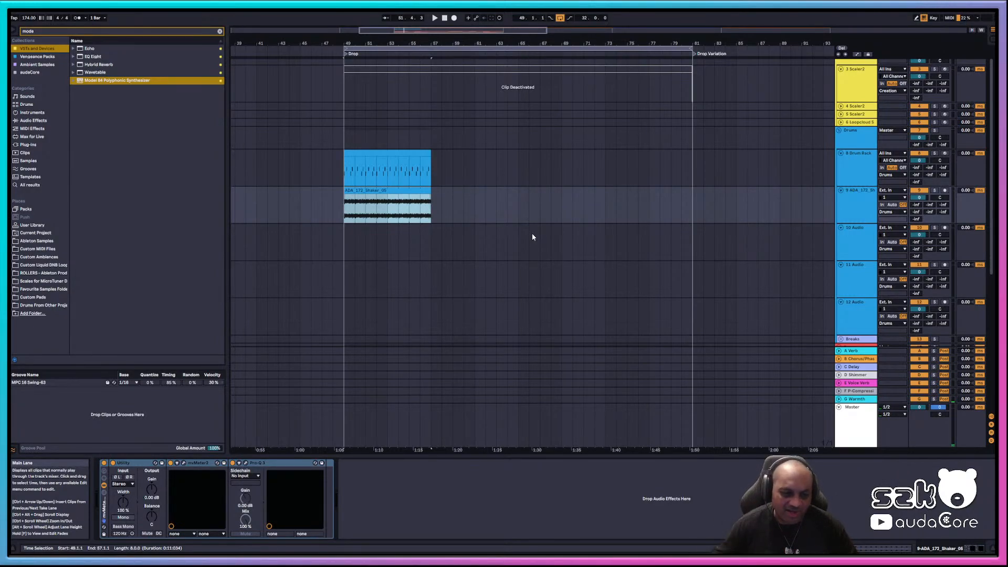
{"action": "key", "text": "Tab"}
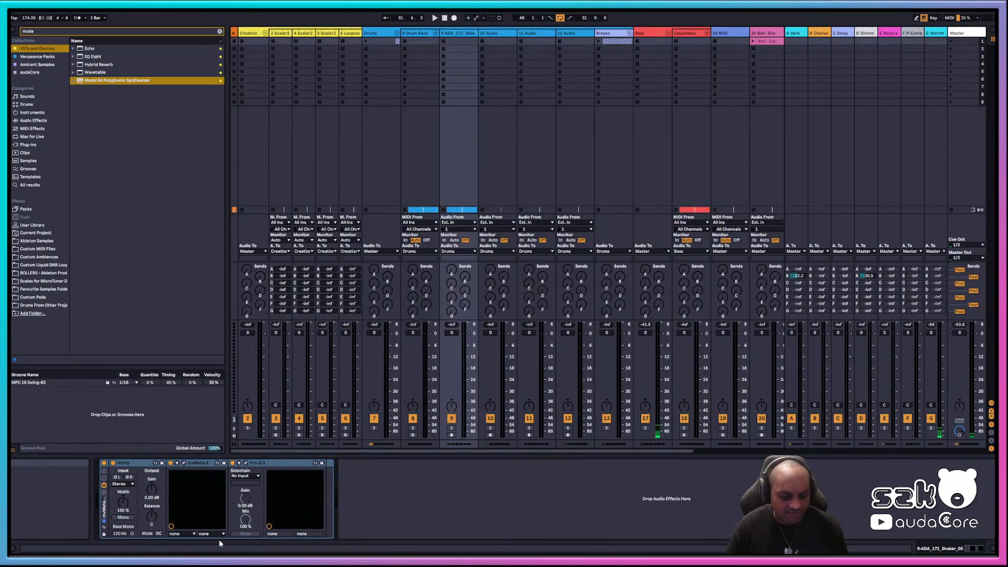
- Bring up the Videos folder in File Explorer and move the folder and media player windows out of the way
{"action": "mouse_move", "coordinate": [203, 561]}
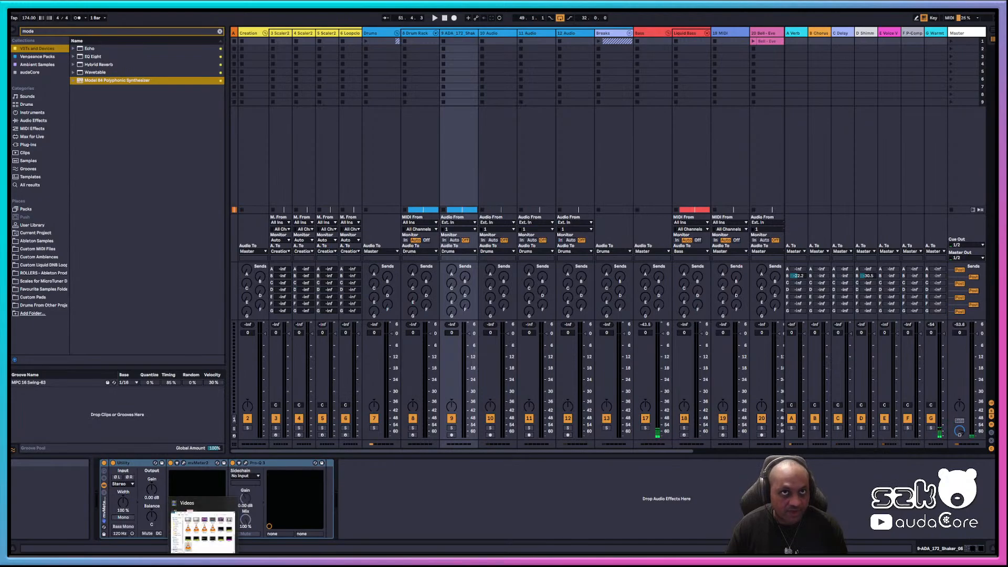
{"action": "left_click", "coordinate": [203, 548]}
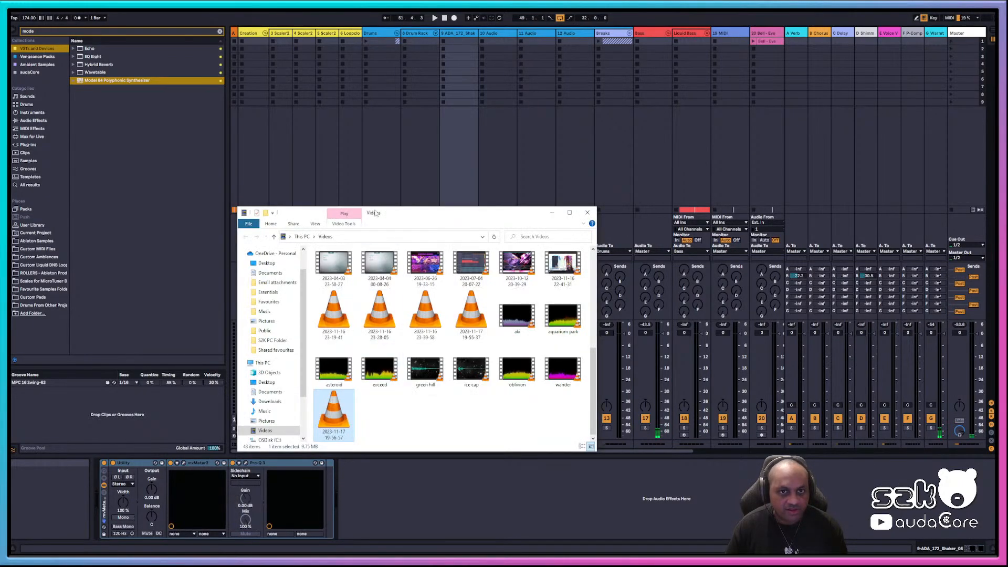
{"action": "left_click_drag", "start_coordinate": [394, 217], "coordinate": [420, 1]}
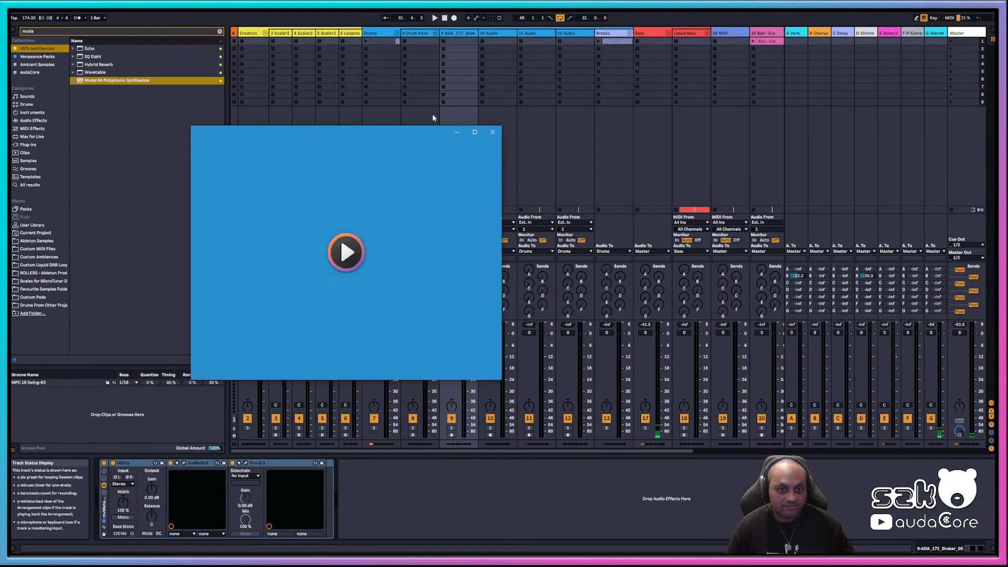
{"action": "left_click_drag", "start_coordinate": [391, 137], "coordinate": [1006, 137]}
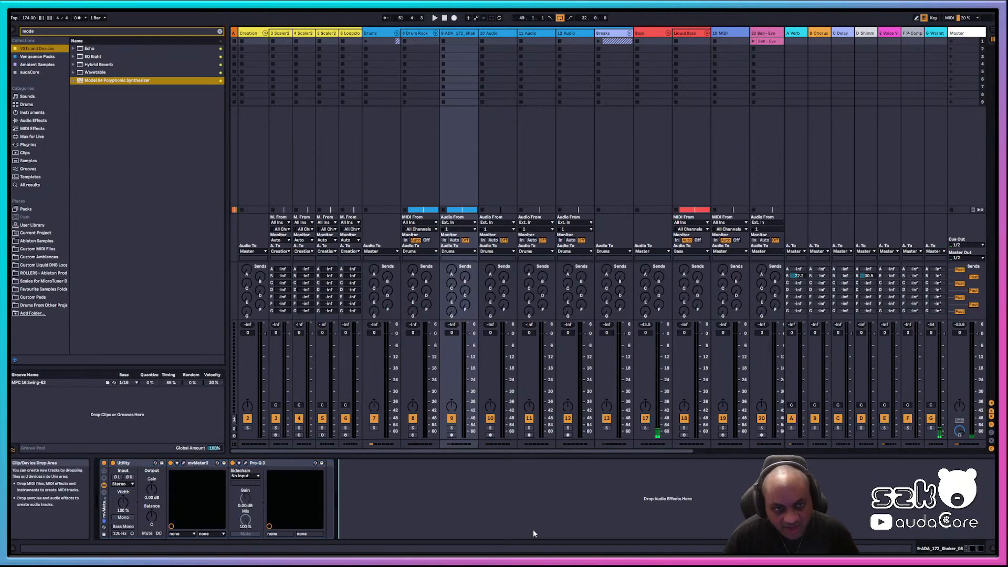
- Create a new Live Set and add an empty MIDI clip in the first slot of the 19 MIDI track
{"action": "left_click", "coordinate": [17, 11]}
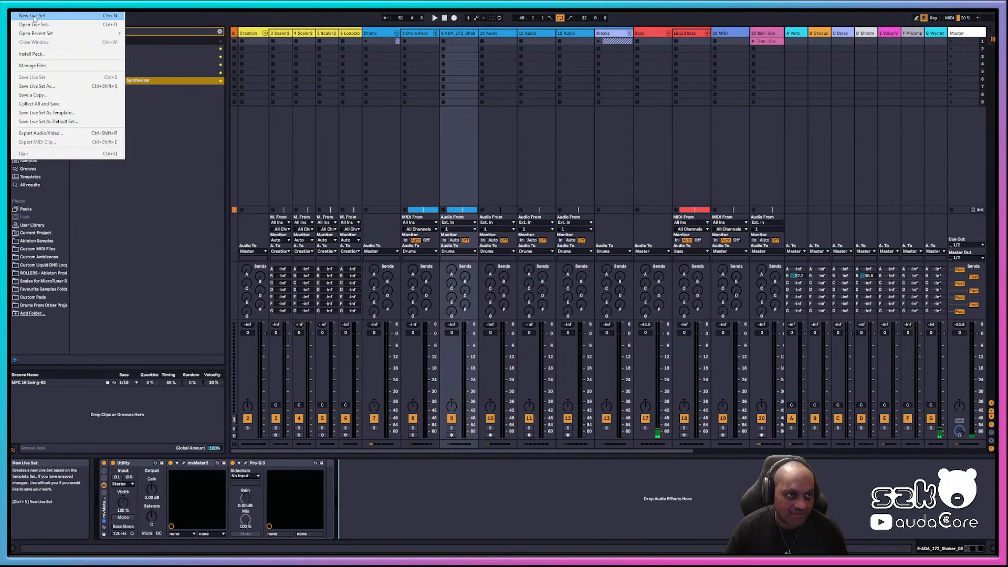
{"action": "left_click", "coordinate": [33, 19]}
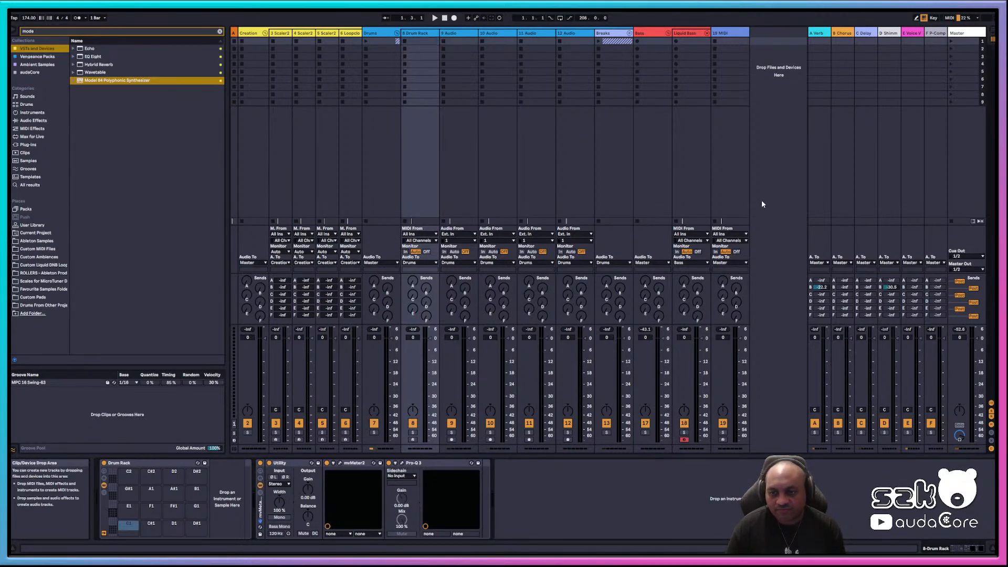
{"action": "left_click", "coordinate": [280, 33]}
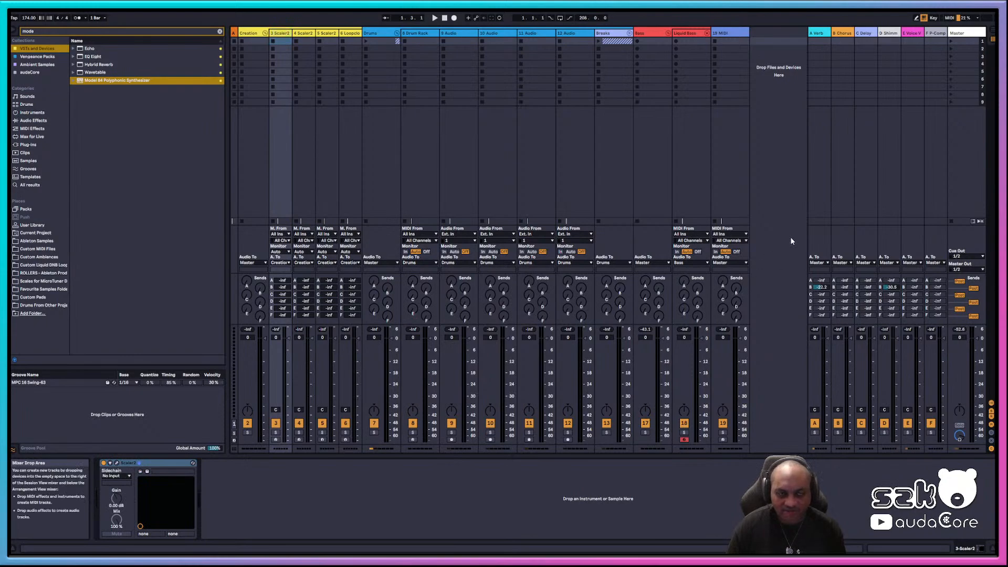
{"action": "left_click", "coordinate": [737, 33]}
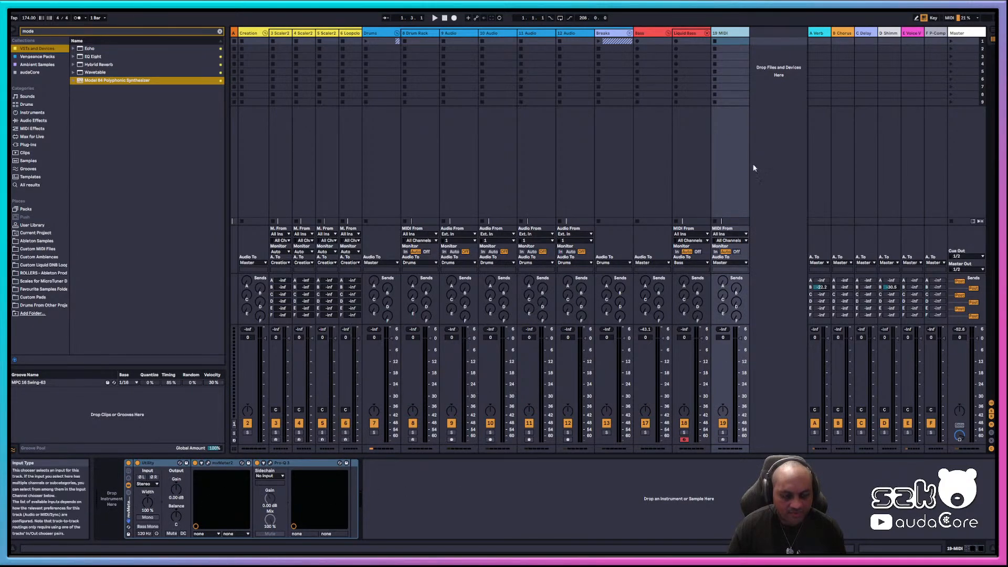
{"action": "double_click", "coordinate": [732, 42]}
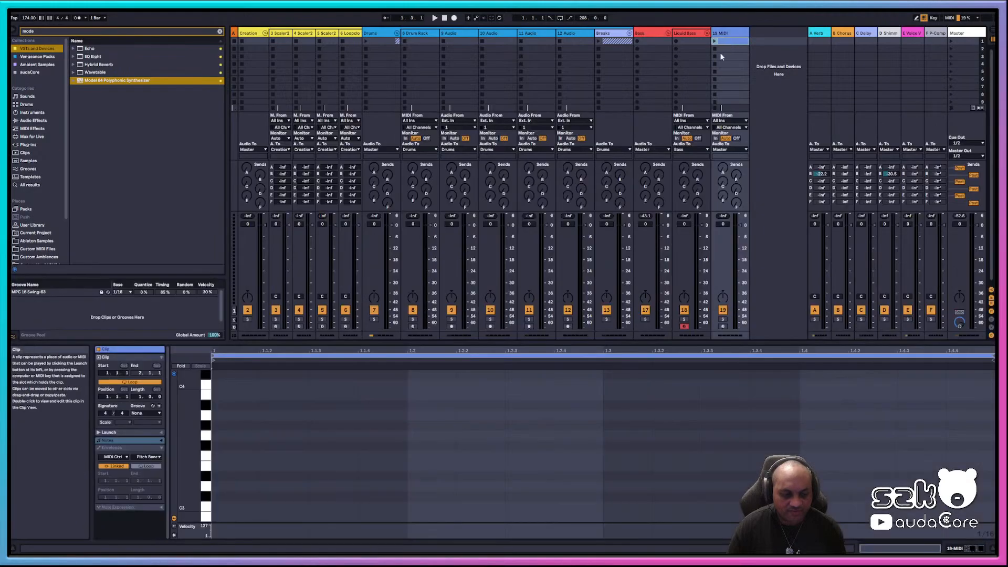
- Clear the browser search, shrink the clip editor and look through the VSTs and Devices collection for an instrument
{"action": "left_click", "coordinate": [220, 33]}
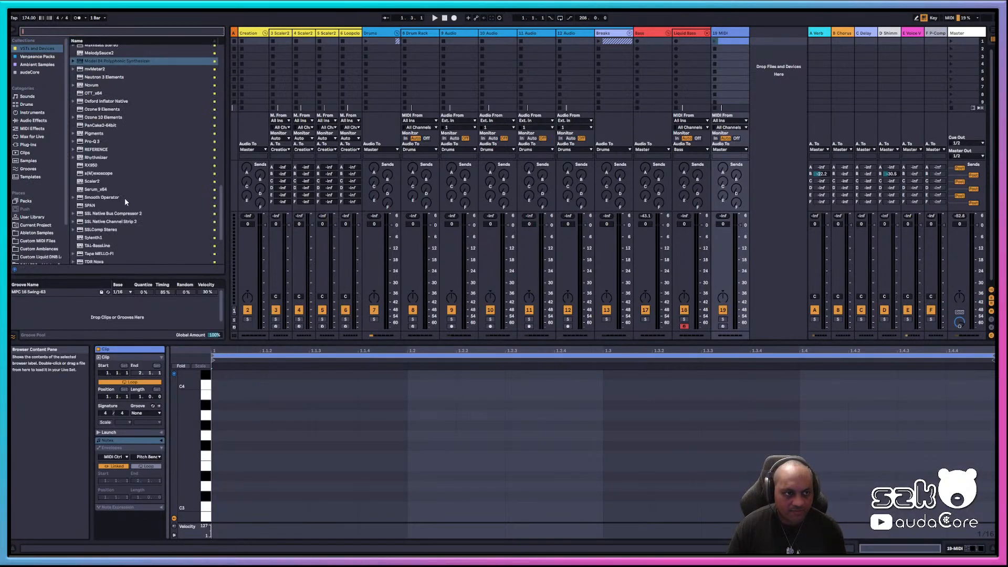
{"action": "scroll", "coordinate": [124, 219], "scroll_direction": "down", "scroll_amount": 5}
{"action": "scroll", "coordinate": [125, 220], "scroll_direction": "up", "scroll_amount": 3}
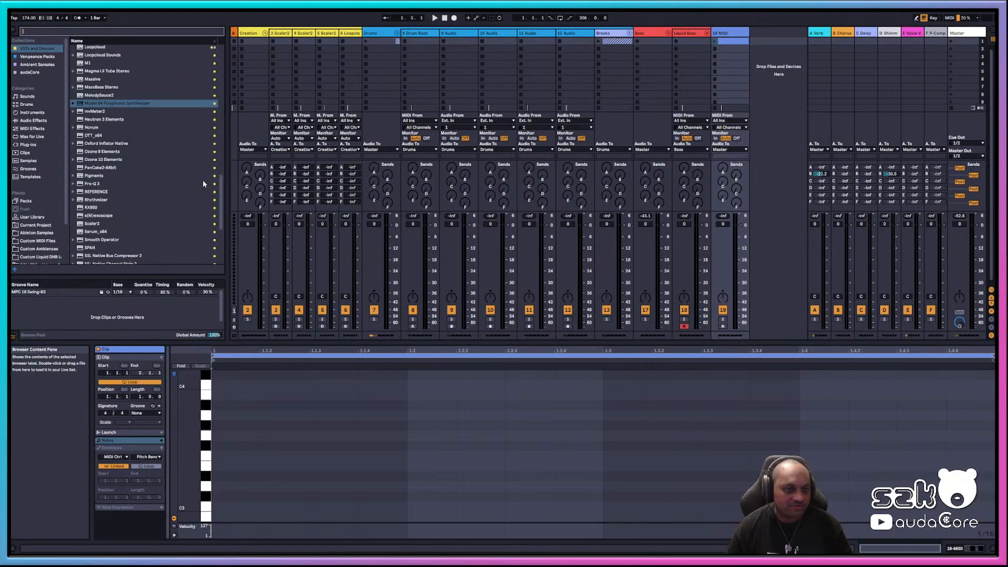
{"action": "left_click_drag", "start_coordinate": [222, 183], "coordinate": [223, 205]}
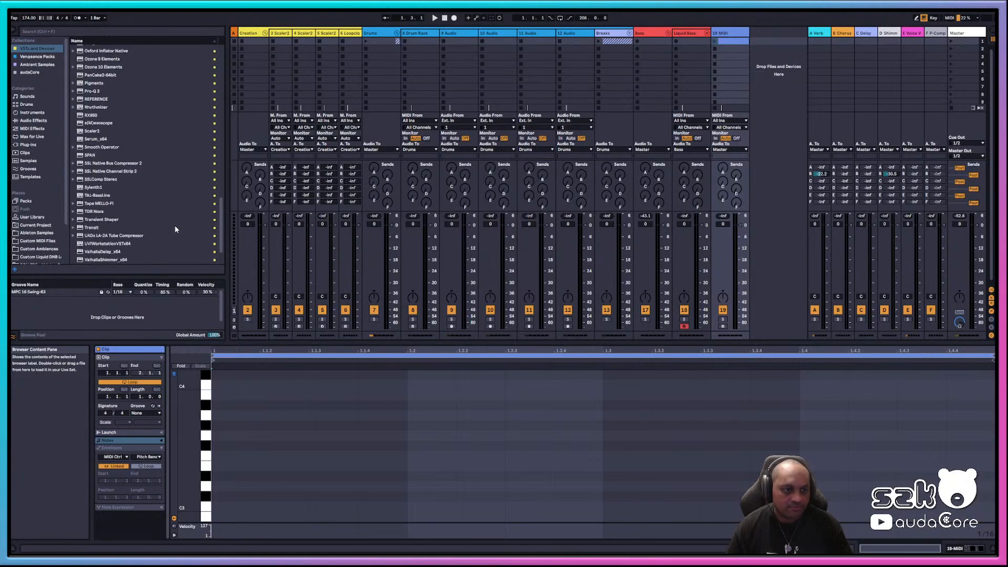
{"action": "scroll", "coordinate": [170, 229], "scroll_direction": "up", "scroll_amount": 5}
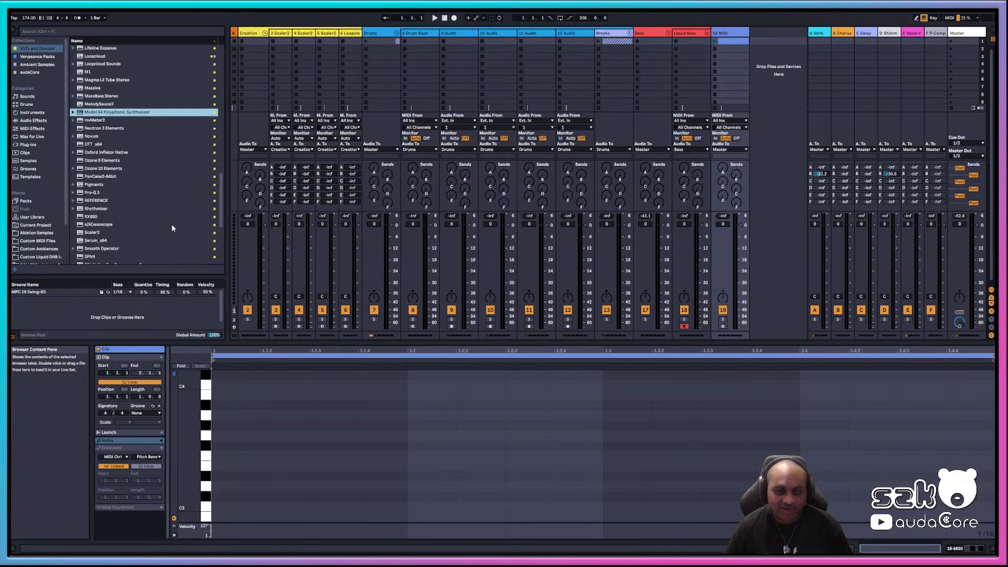
{"action": "scroll", "coordinate": [165, 224], "scroll_direction": "up", "scroll_amount": 4}
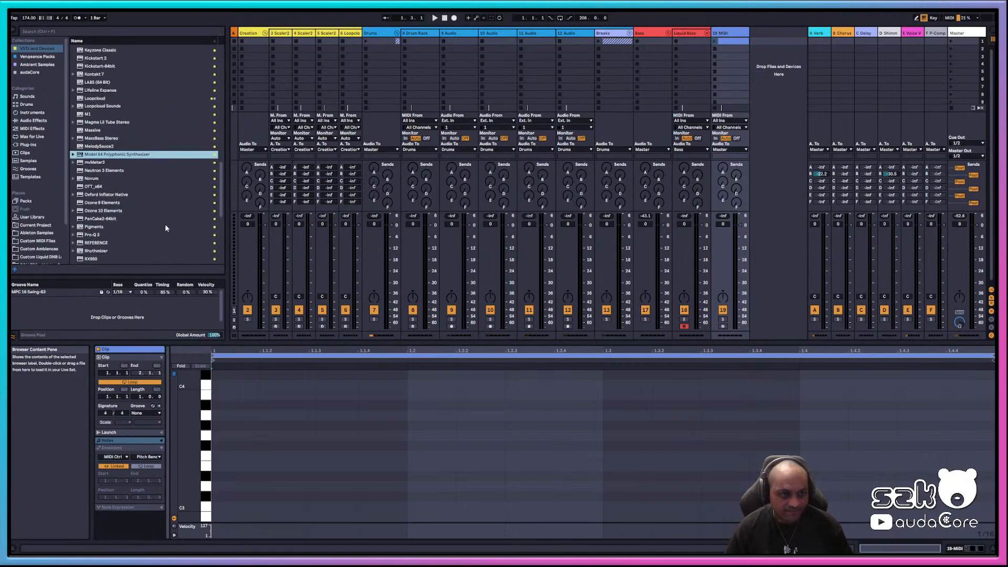
{"action": "mouse_move", "coordinate": [223, 162]}
{"action": "left_mouse_down"}
{"action": "mouse_move", "coordinate": [228, 52]}
{"action": "mouse_move", "coordinate": [210, 172]}
{"action": "mouse_move", "coordinate": [216, 166]}
{"action": "left_mouse_up"}
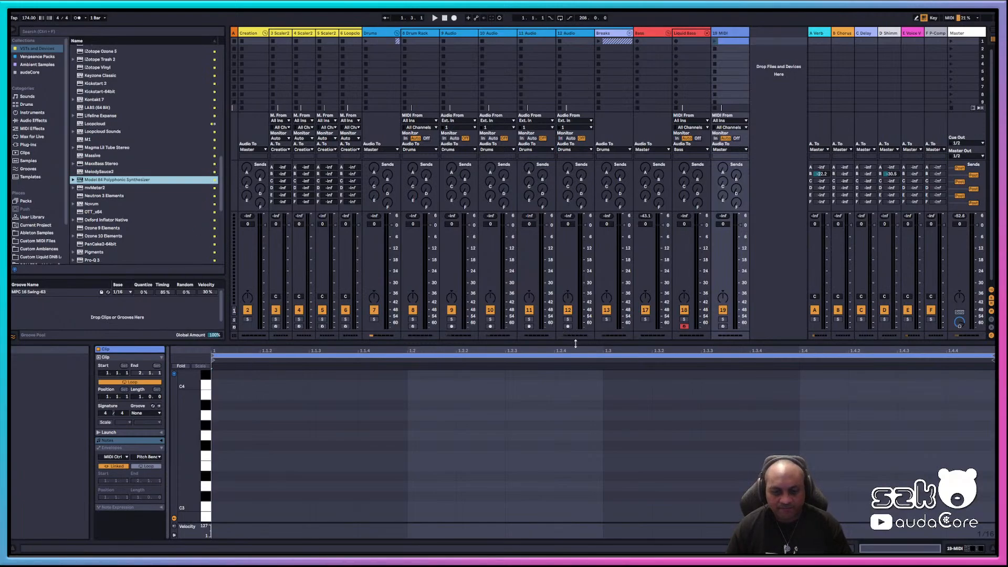
{"action": "left_click_drag", "start_coordinate": [571, 343], "coordinate": [573, 408]}
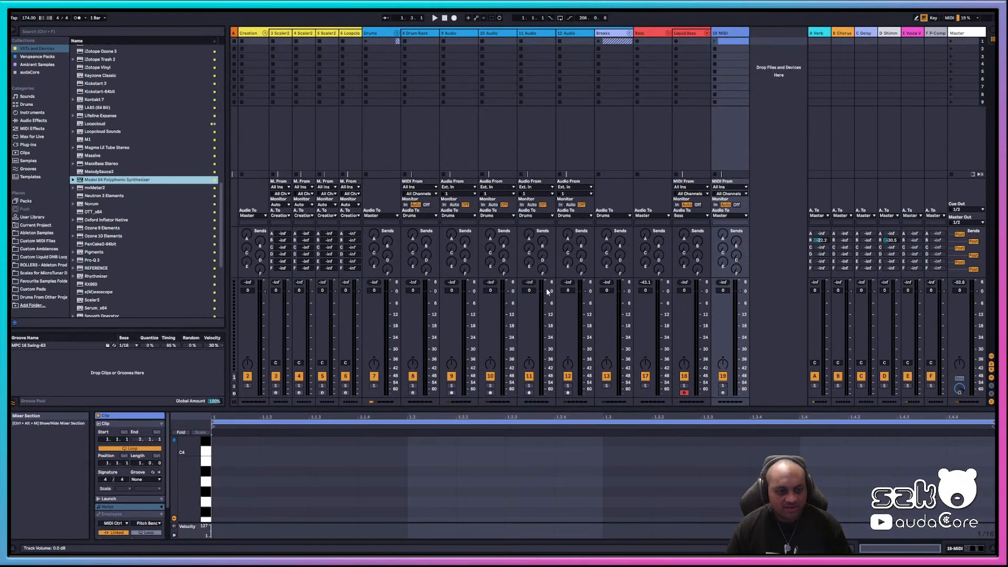
{"action": "left_click", "coordinate": [790, 227]}
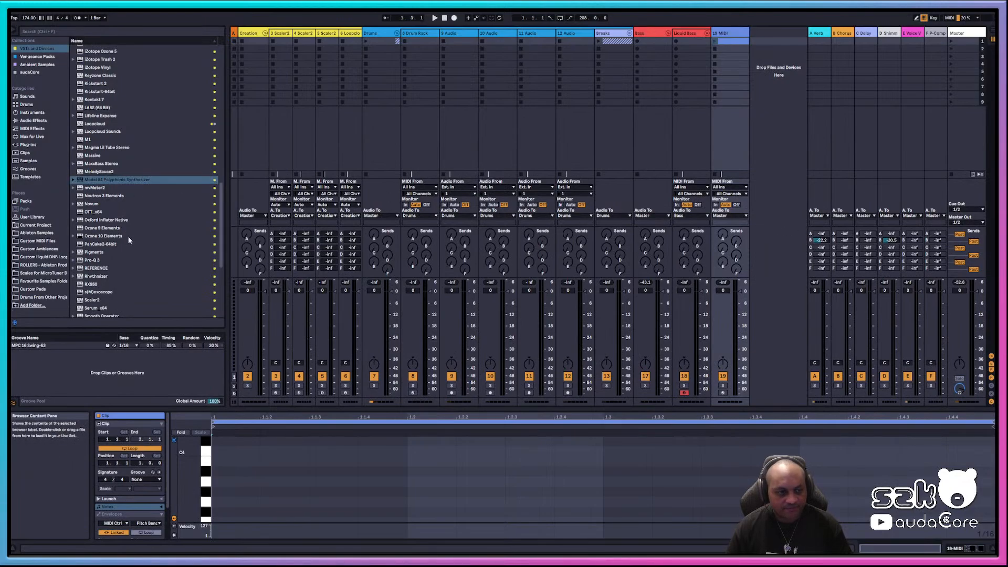
{"action": "scroll", "coordinate": [150, 268], "scroll_direction": "up", "scroll_amount": 5}
{"action": "scroll", "coordinate": [152, 263], "scroll_direction": "up", "scroll_amount": 8}
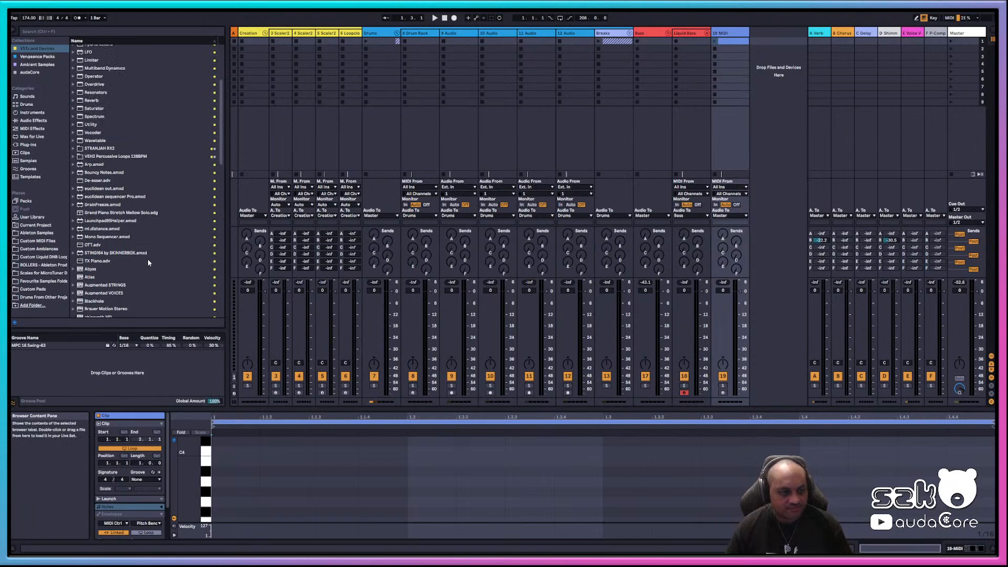
{"action": "scroll", "coordinate": [148, 262], "scroll_direction": "up", "scroll_amount": 5}
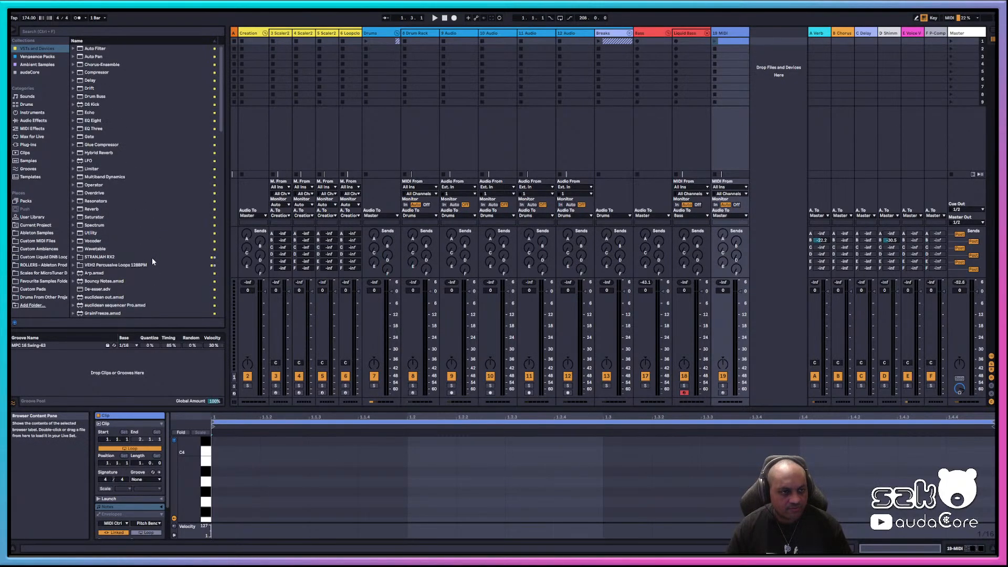
{"action": "scroll", "coordinate": [152, 261], "scroll_direction": "down", "scroll_amount": 10}
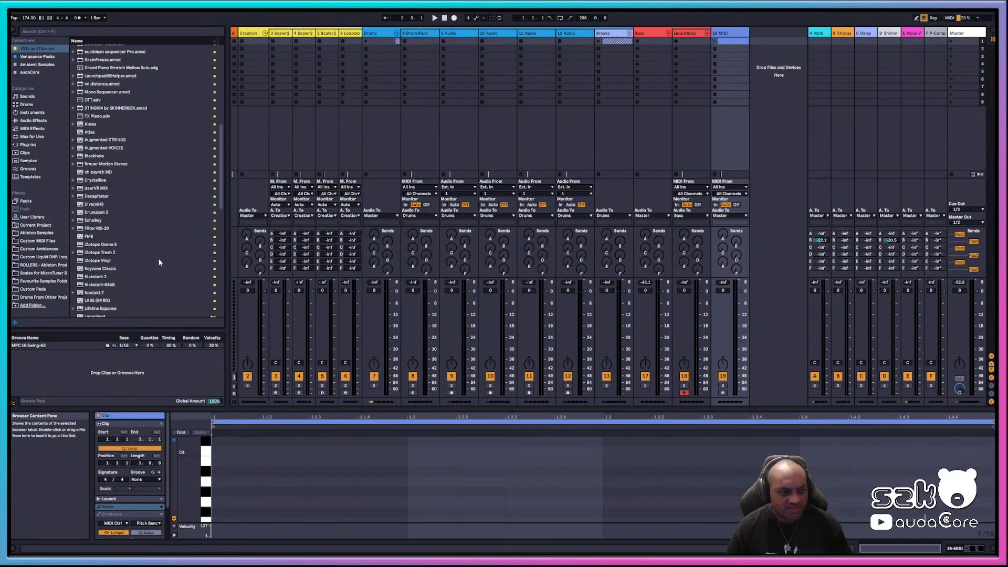
{"action": "scroll", "coordinate": [159, 257], "scroll_direction": "down", "scroll_amount": 5}
{"action": "scroll", "coordinate": [159, 262], "scroll_direction": "down", "scroll_amount": 6}
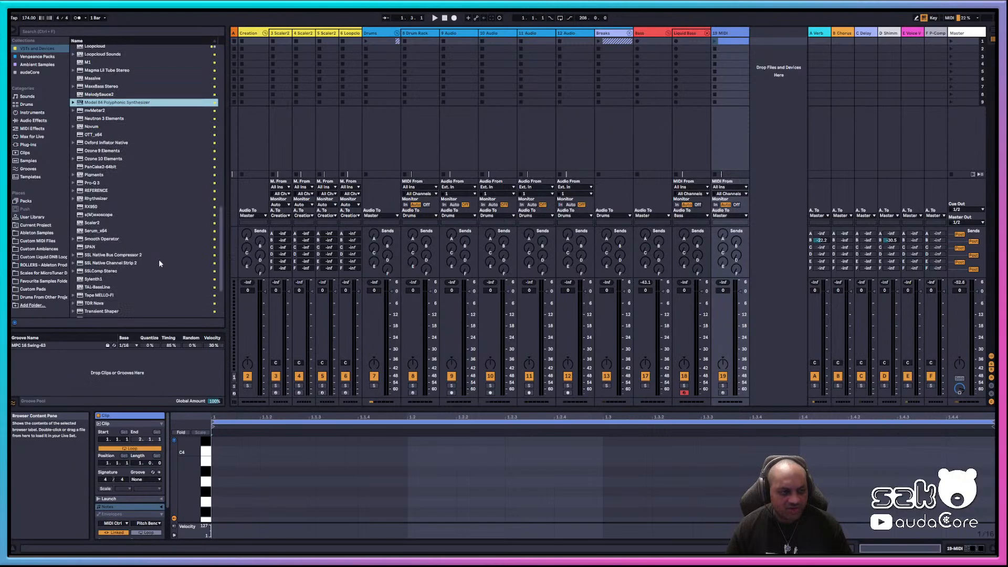
{"action": "scroll", "coordinate": [159, 259], "scroll_direction": "up", "scroll_amount": 5}
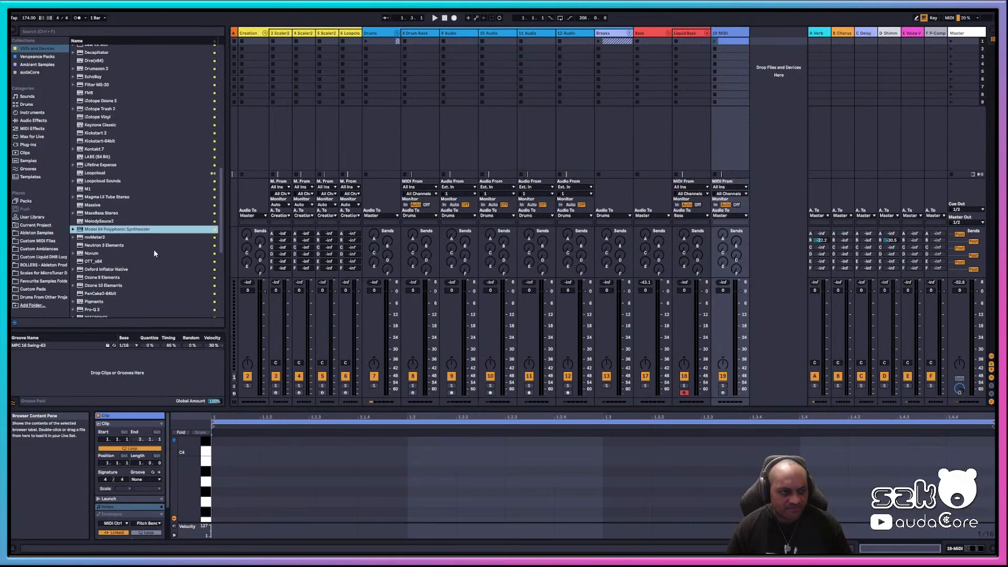
- Load Kontakt 7 onto the 19 MIDI track and move its plug-in window clear of the browser
{"action": "left_click", "coordinate": [98, 149]}
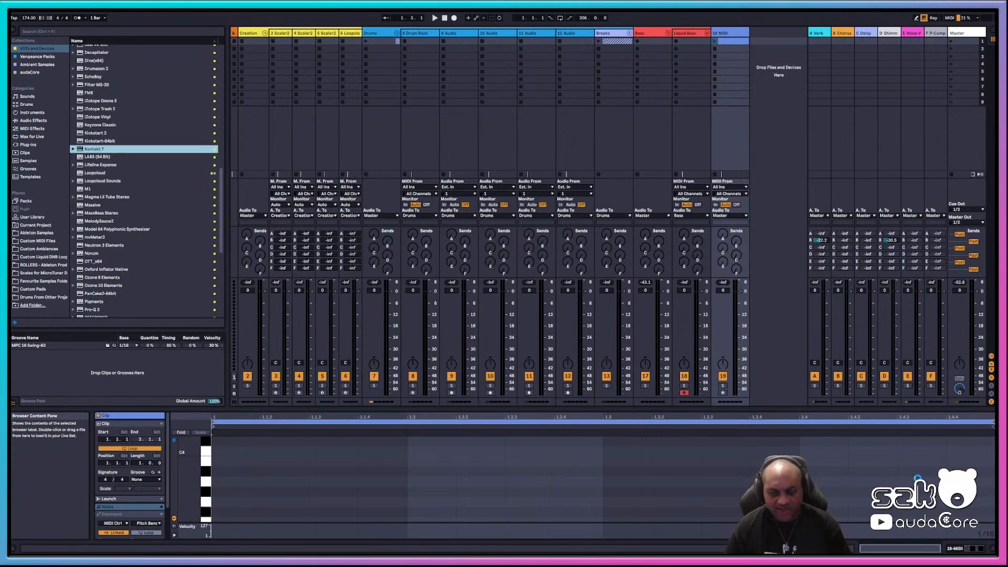
{"action": "key", "text": "Return"}
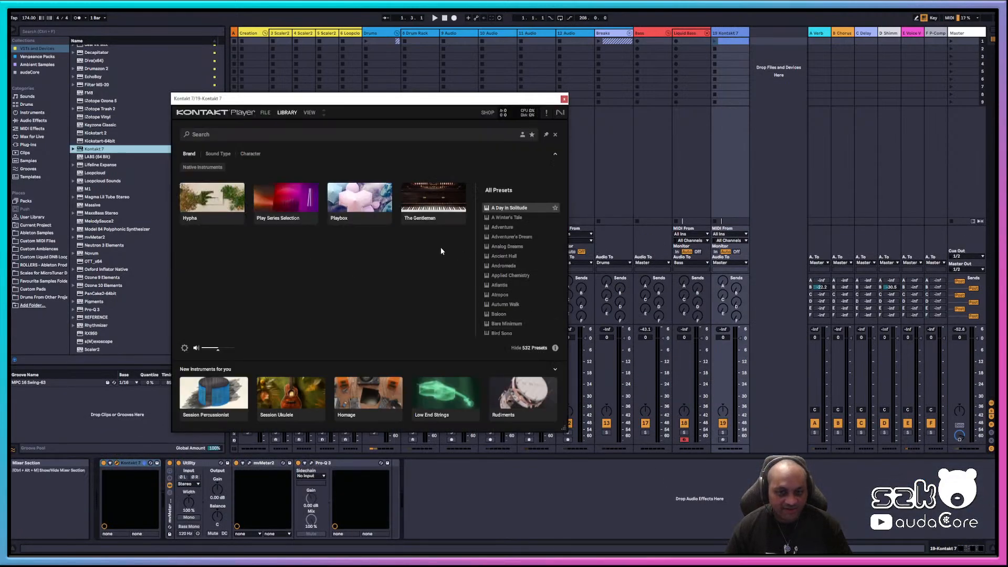
{"action": "left_click_drag", "start_coordinate": [368, 101], "coordinate": [436, 112]}
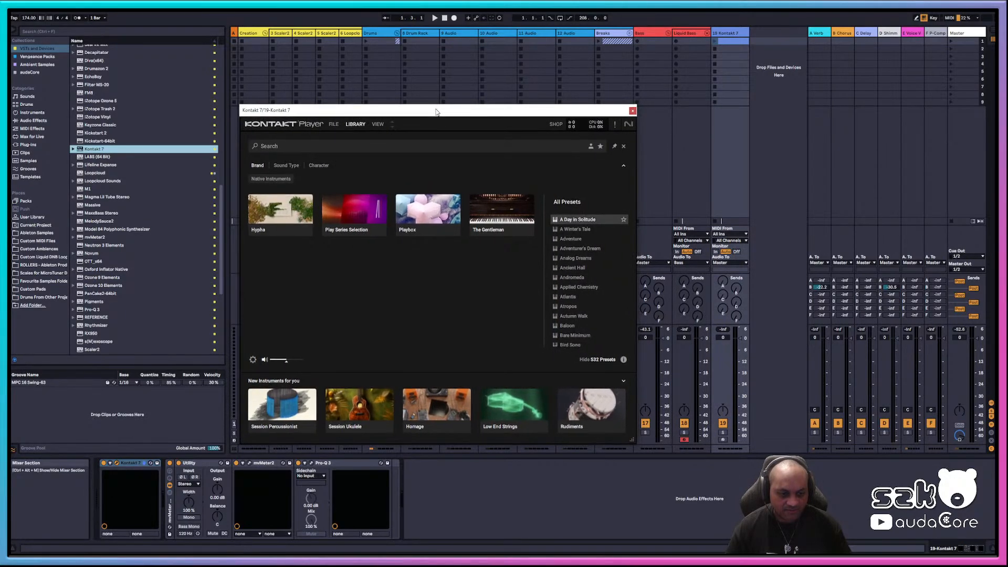
- Load the "A Cute Piano" preset from the Playbox library in Kontakt and reposition the instrument window
{"action": "left_click", "coordinate": [430, 218]}
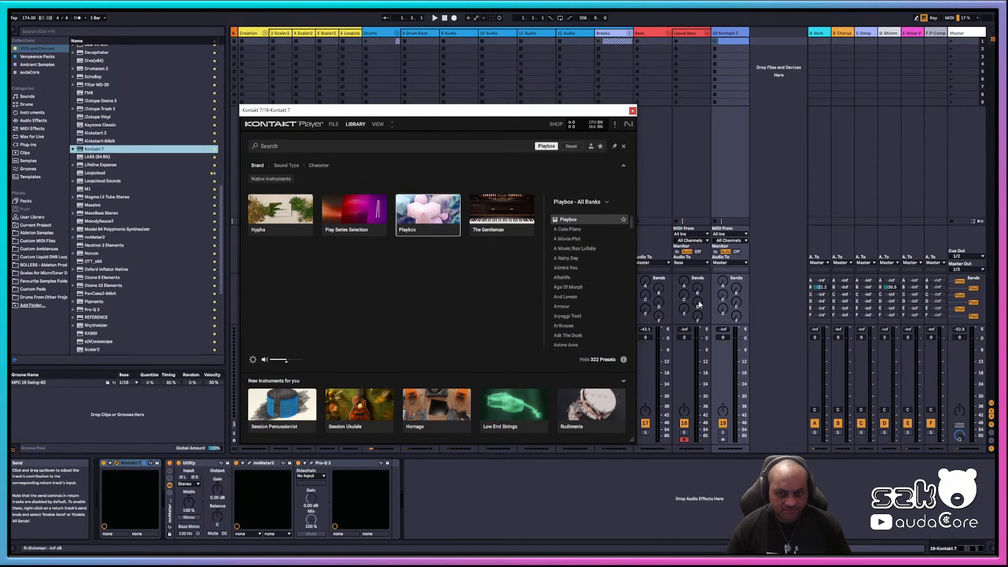
{"action": "left_click", "coordinate": [577, 229]}
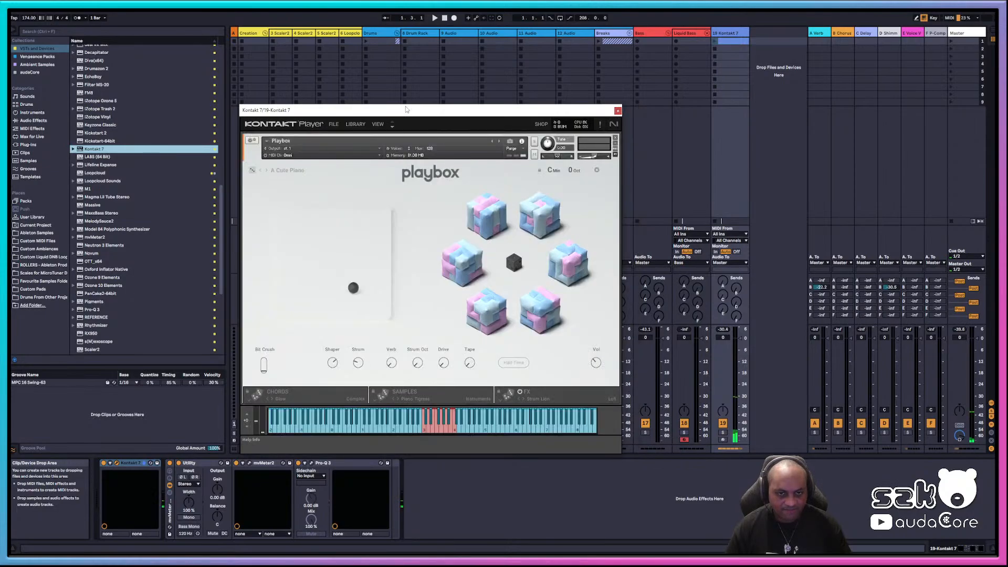
{"action": "left_click_drag", "start_coordinate": [414, 109], "coordinate": [494, 128]}
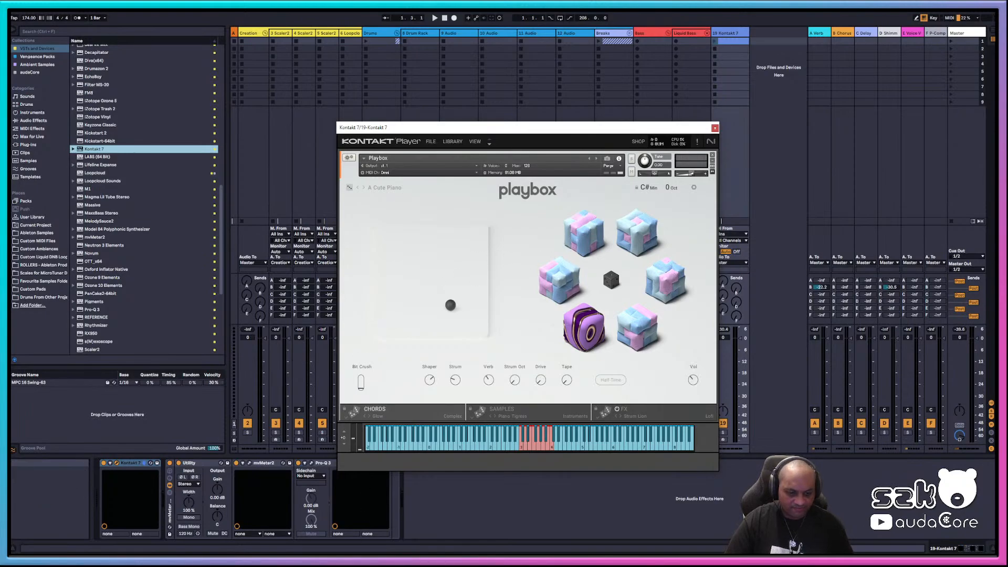
- Return to the Live Set and move the Kontakt 7 plug-in window slightly higher over the session view
{"action": "mouse_move", "coordinate": [317, 560]}
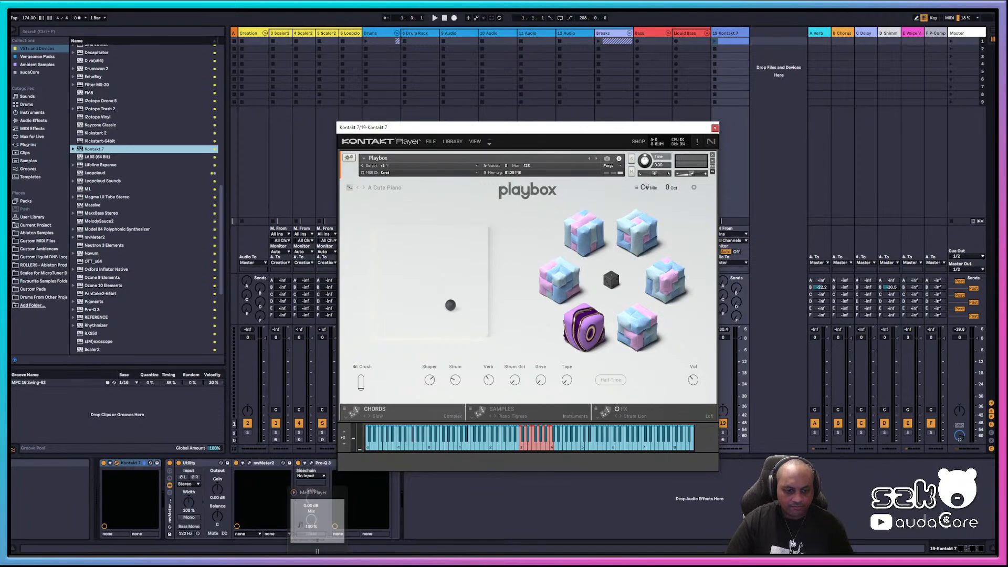
{"action": "left_click", "coordinate": [317, 561]}
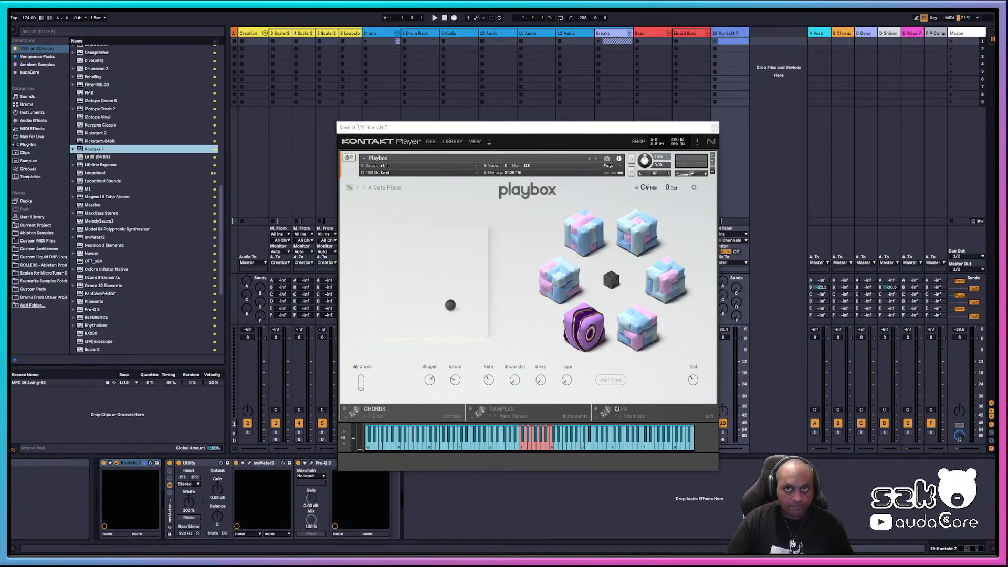
{"action": "left_click", "coordinate": [586, 522]}
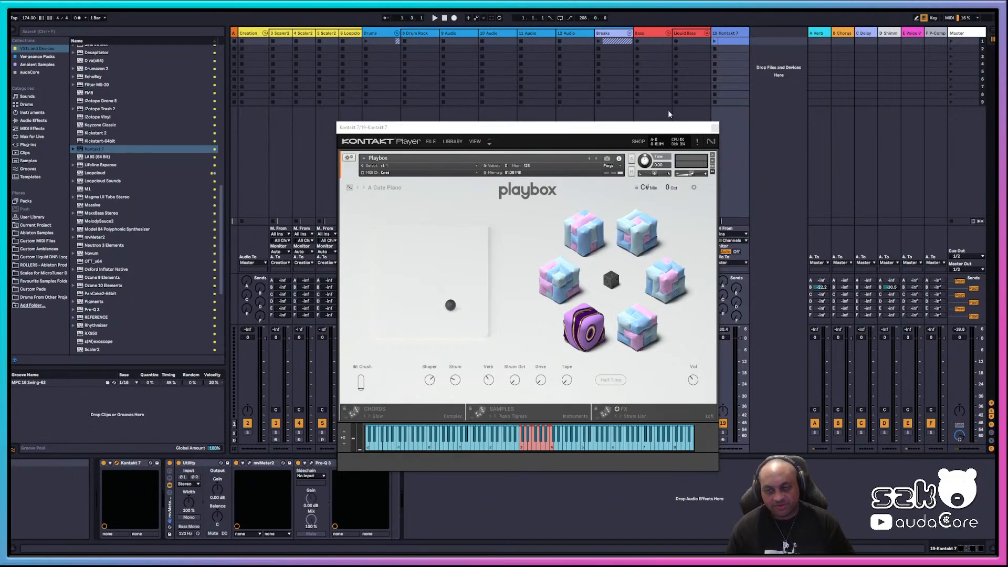
{"action": "left_click_drag", "start_coordinate": [637, 130], "coordinate": [623, 109]}
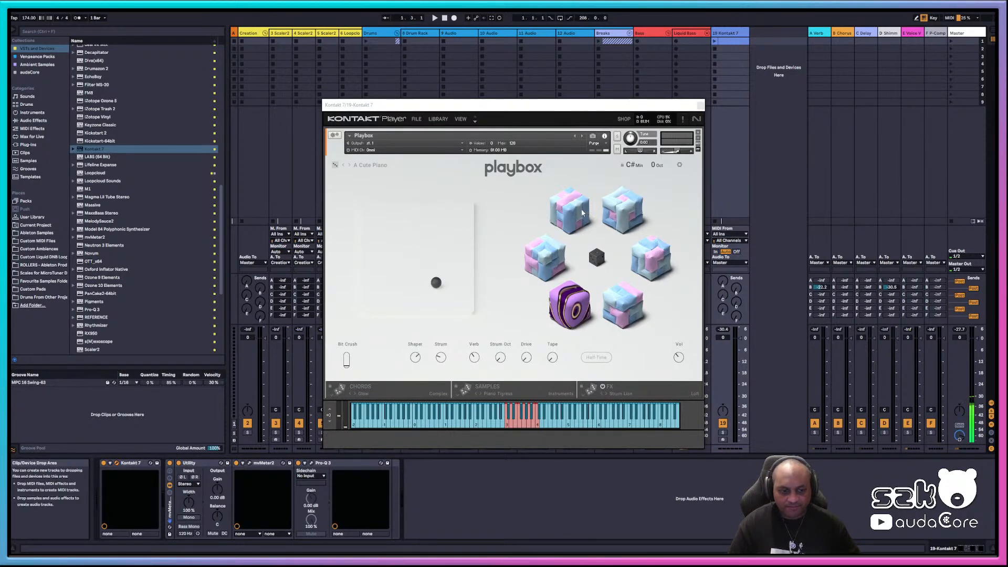
- Set the Utility gain on the Master track to 6 dB and turn off the SoundID Reference plug-in there
{"action": "left_click", "coordinate": [953, 35]}
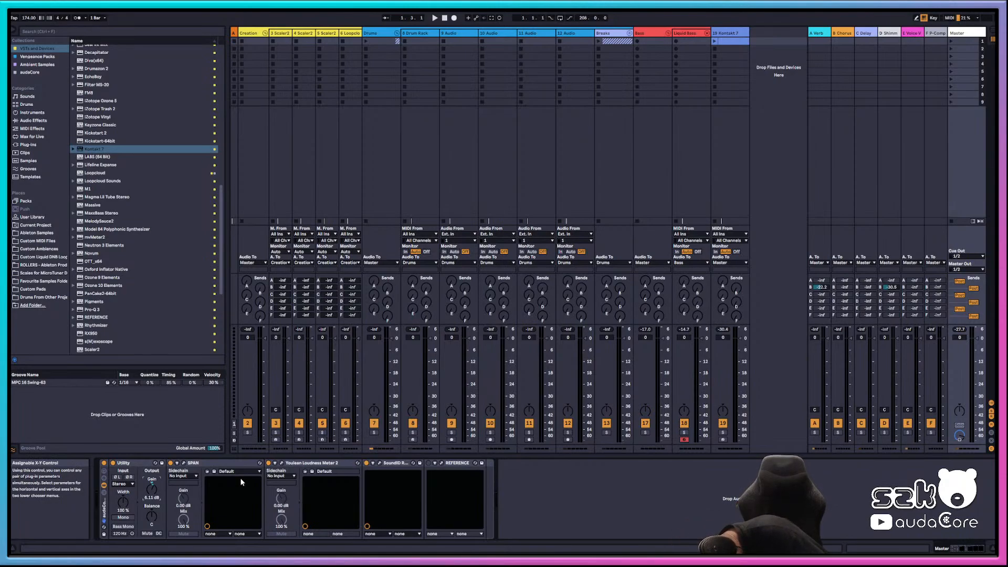
{"action": "type", "text": "6"}
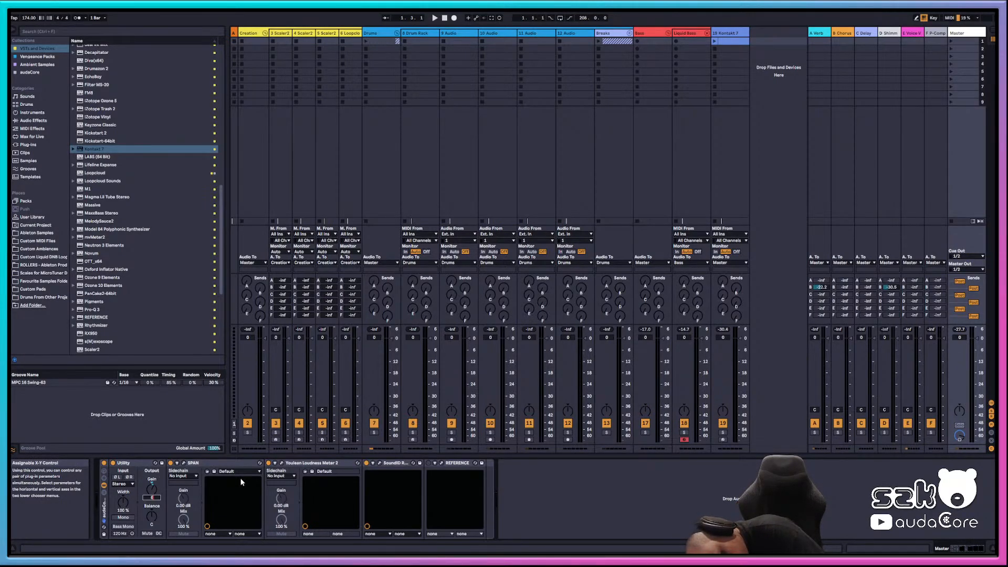
{"action": "key", "text": "Return"}
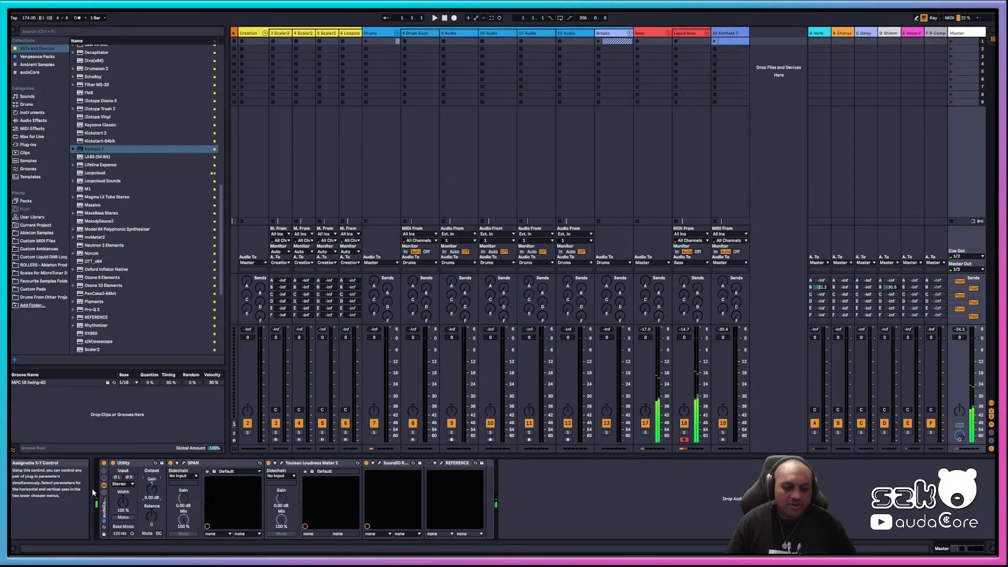
{"action": "left_click", "coordinate": [395, 465]}
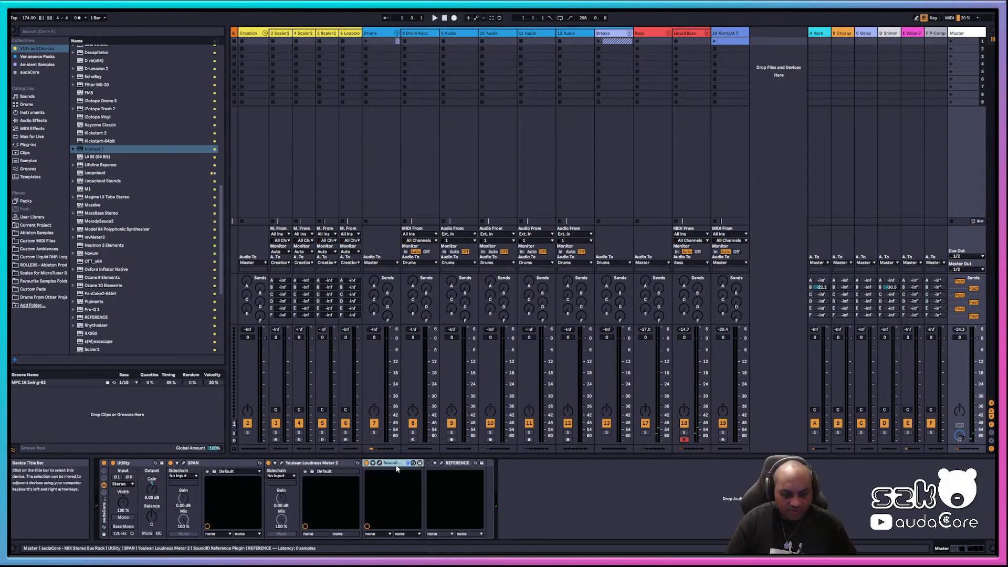
{"action": "left_click", "coordinate": [367, 463]}
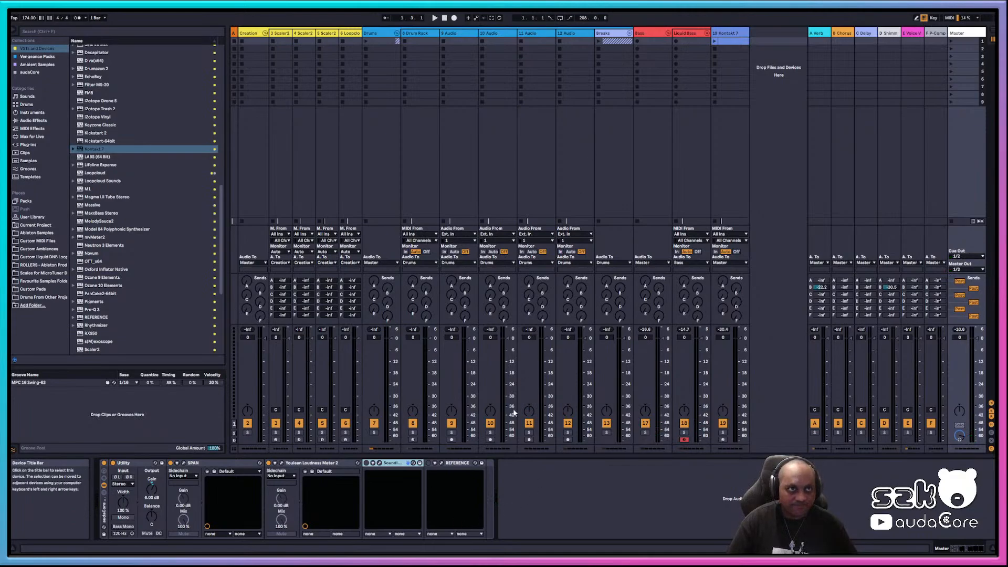
- Arm the 19 Kontakt 7 track for playing and turn the Master track's SoundID Reference plug-in back on
{"action": "left_click", "coordinate": [731, 33]}
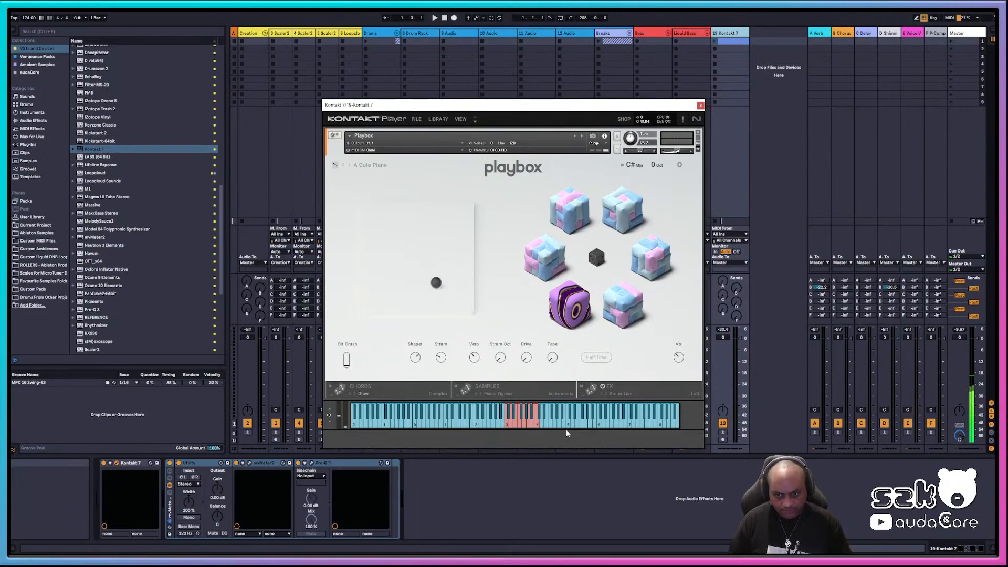
{"action": "left_click", "coordinate": [710, 460]}
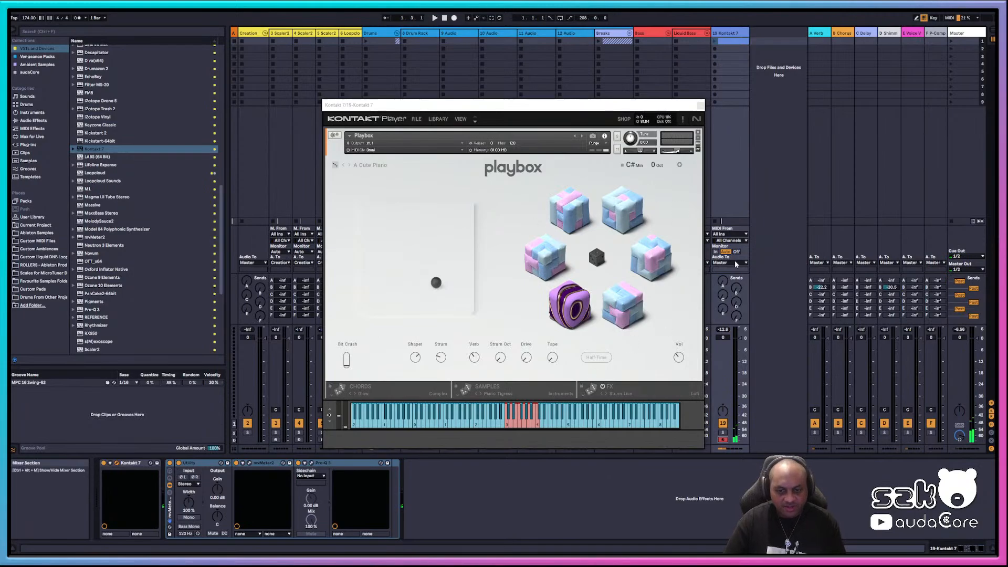
{"action": "left_click", "coordinate": [983, 212]}
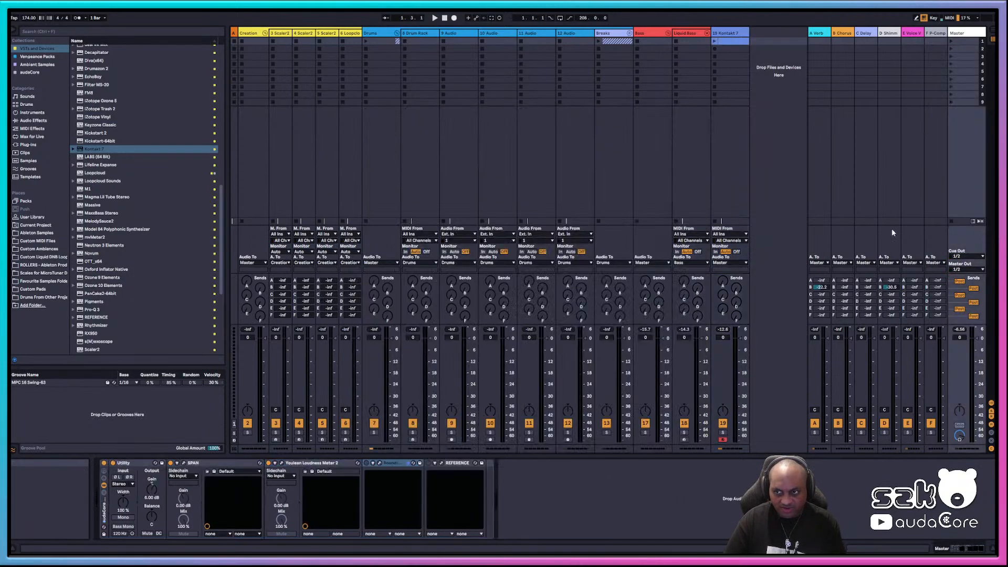
{"action": "left_click", "coordinate": [366, 463]}
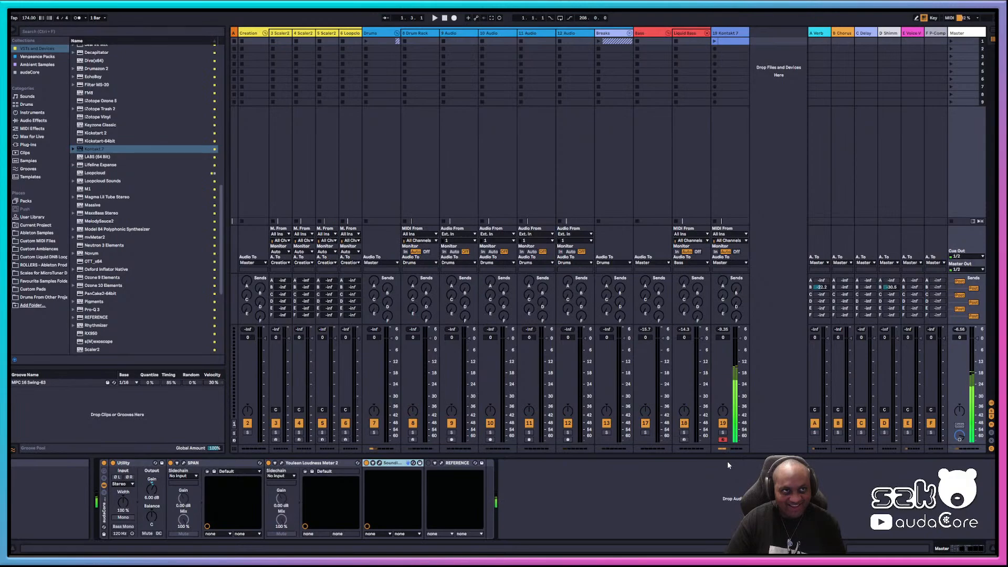
- Load the "Going To Finland" preset in Playbox on the Kontakt 7 track and move the plug-in window clear of the track's clip slots
{"action": "left_click", "coordinate": [742, 40]}
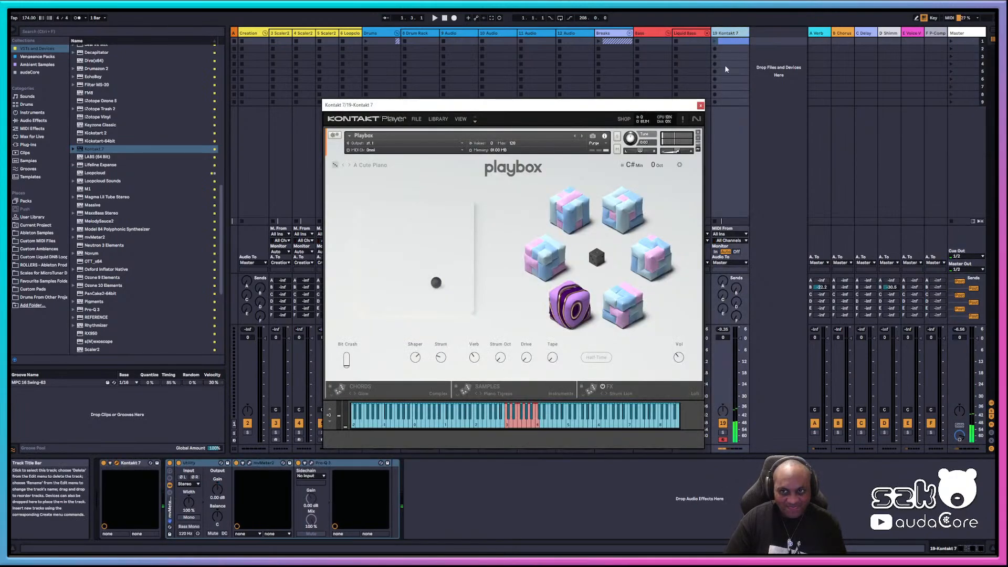
{"action": "left_click_drag", "start_coordinate": [606, 105], "coordinate": [603, 71]}
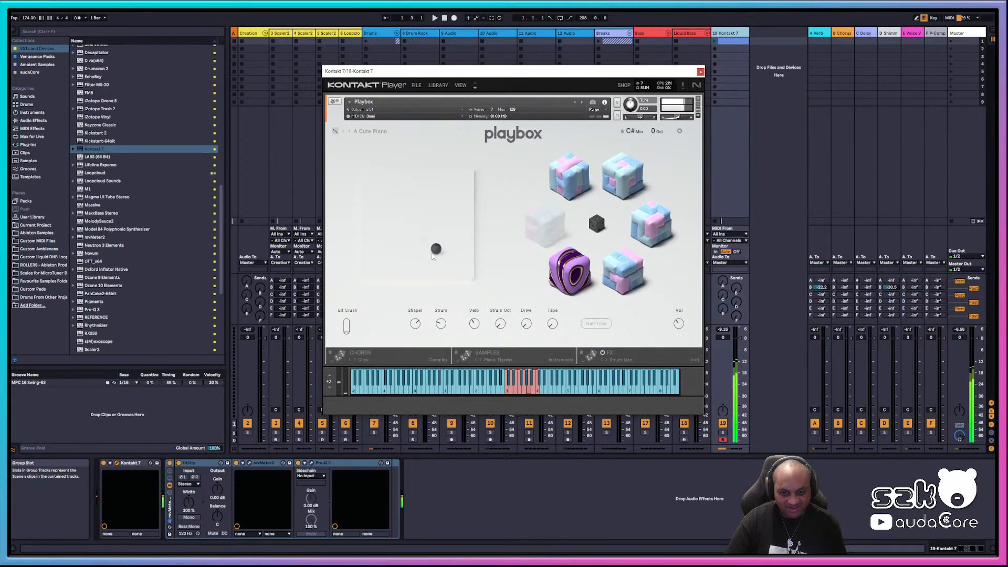
{"action": "left_click", "coordinate": [402, 144]}
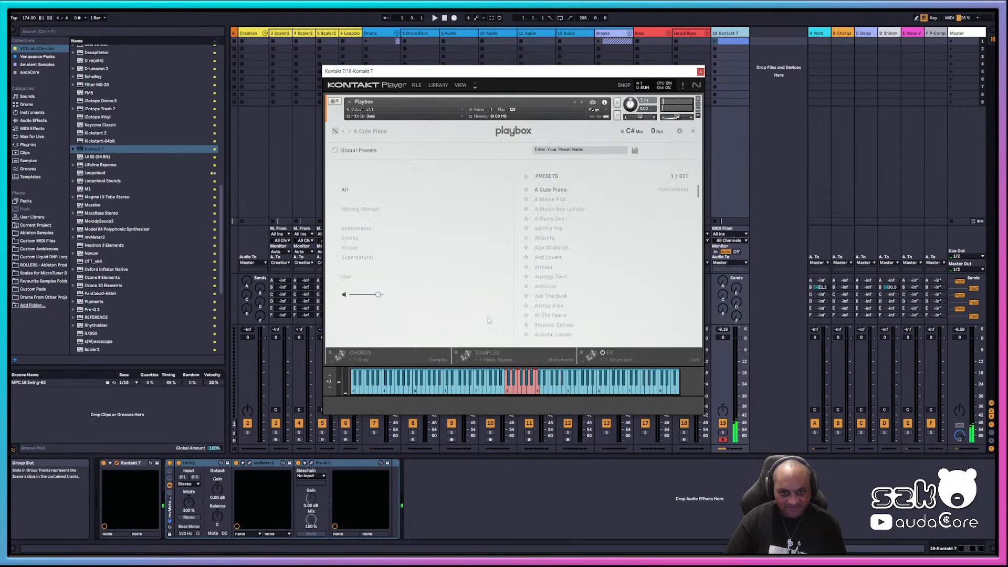
{"action": "left_click_drag", "start_coordinate": [700, 196], "coordinate": [668, 256]}
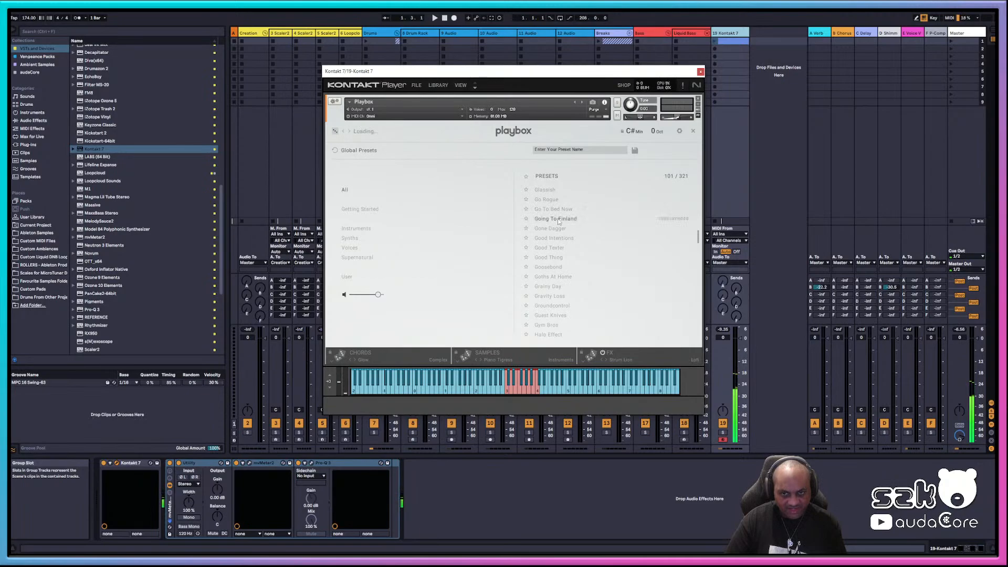
{"action": "left_click_drag", "start_coordinate": [634, 76], "coordinate": [621, 61]}
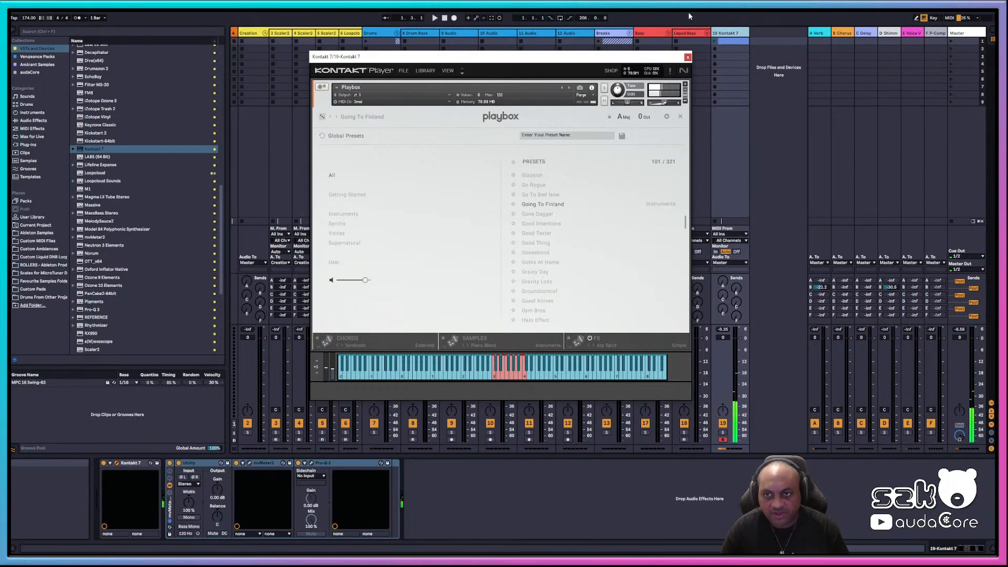
{"action": "left_click_drag", "start_coordinate": [476, 62], "coordinate": [304, 56]}
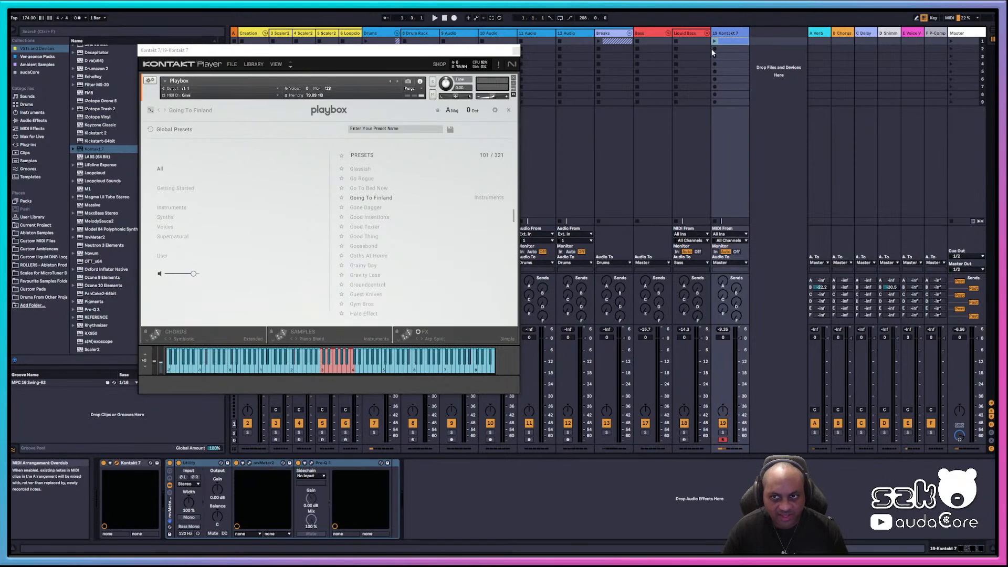
- Capture the MIDI notes just played into a clip in the first slot of the 19 Kontakt 7 track
{"action": "right_click", "coordinate": [730, 44]}
{"action": "key", "text": "Escape"}
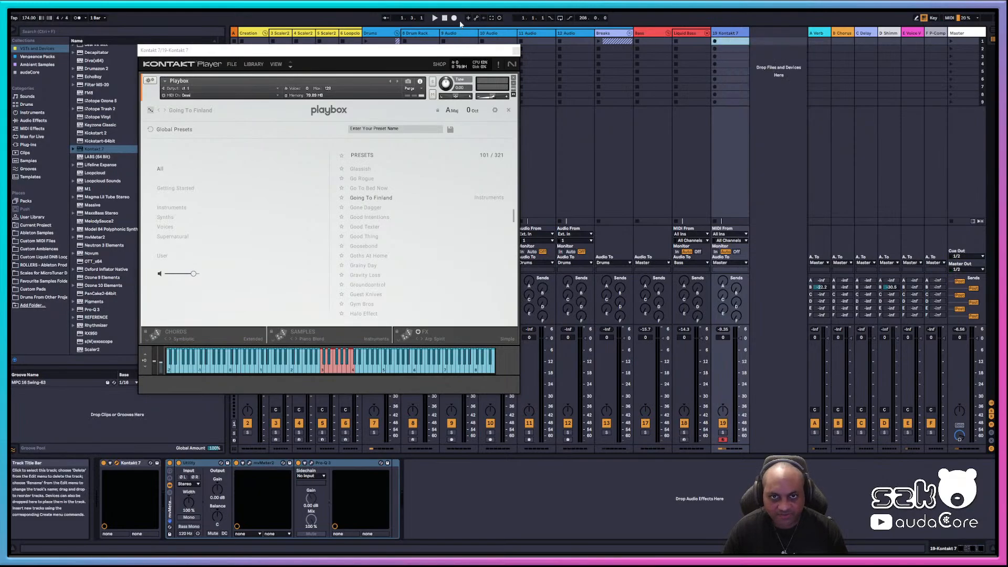
{"action": "left_click", "coordinate": [494, 19]}
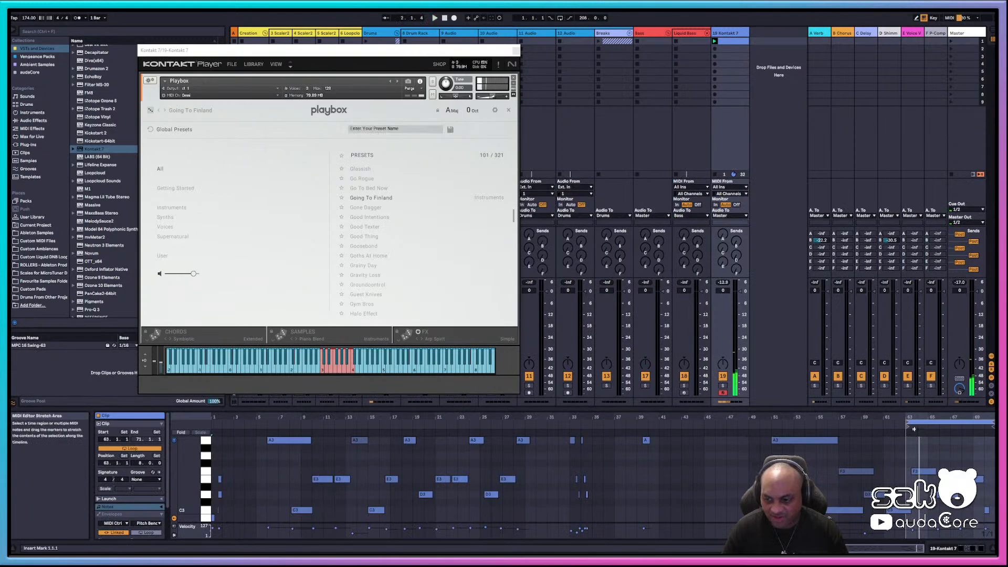
- Extend the captured clip's loop start back to make the loop 10 bars long, and crop the clip to it
{"action": "left_click_drag", "start_coordinate": [908, 424], "coordinate": [886, 426]}
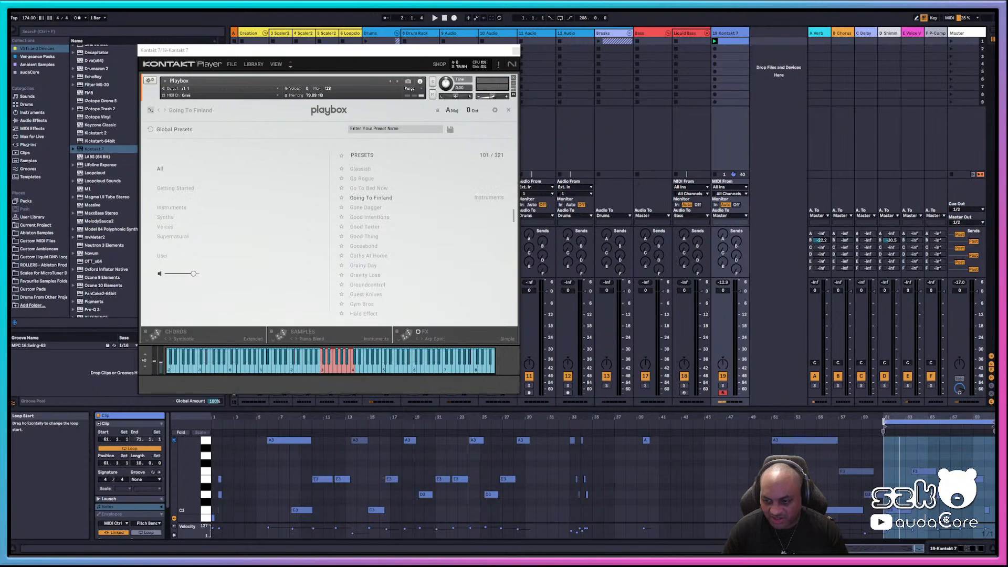
{"action": "right_click", "coordinate": [885, 432]}
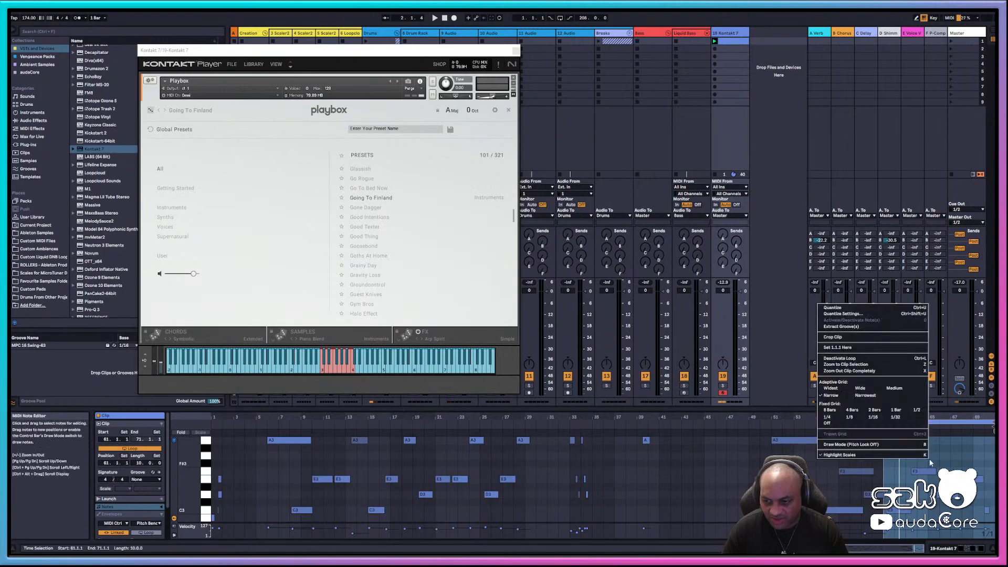
{"action": "left_click", "coordinate": [846, 339]}
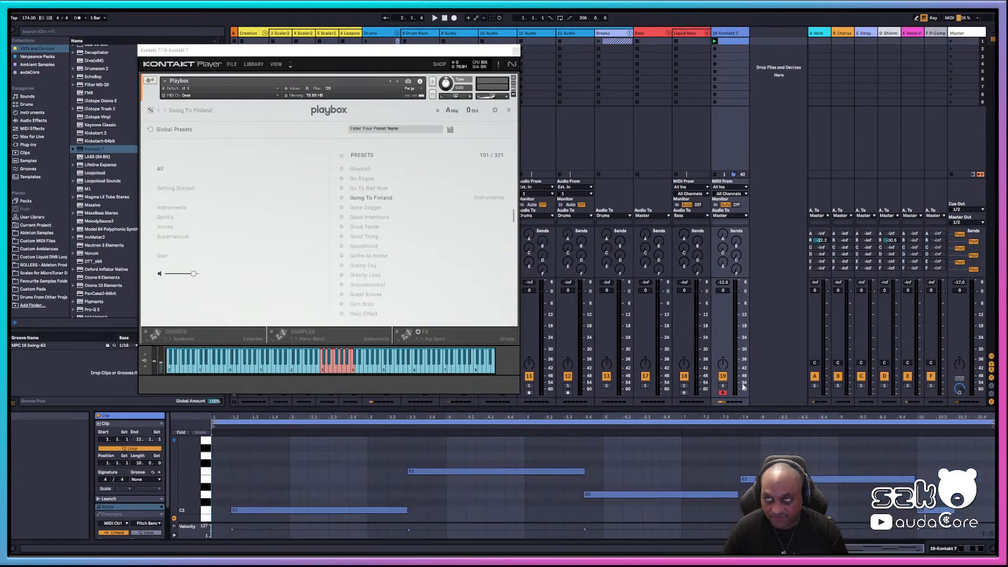
- Enlarge the clip editor, move the first C3 note to the clip start and place the F3 note directly after it
{"action": "left_click_drag", "start_coordinate": [729, 407], "coordinate": [729, 360]}
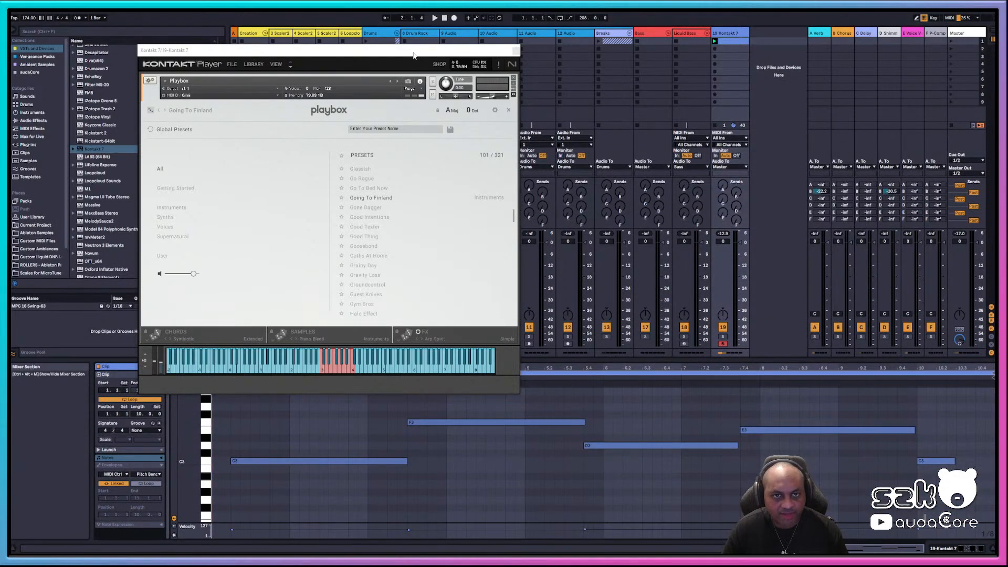
{"action": "left_click_drag", "start_coordinate": [413, 55], "coordinate": [377, 9]}
{"action": "left_click_drag", "start_coordinate": [285, 461], "coordinate": [266, 461]}
{"action": "left_click", "coordinate": [442, 422]}
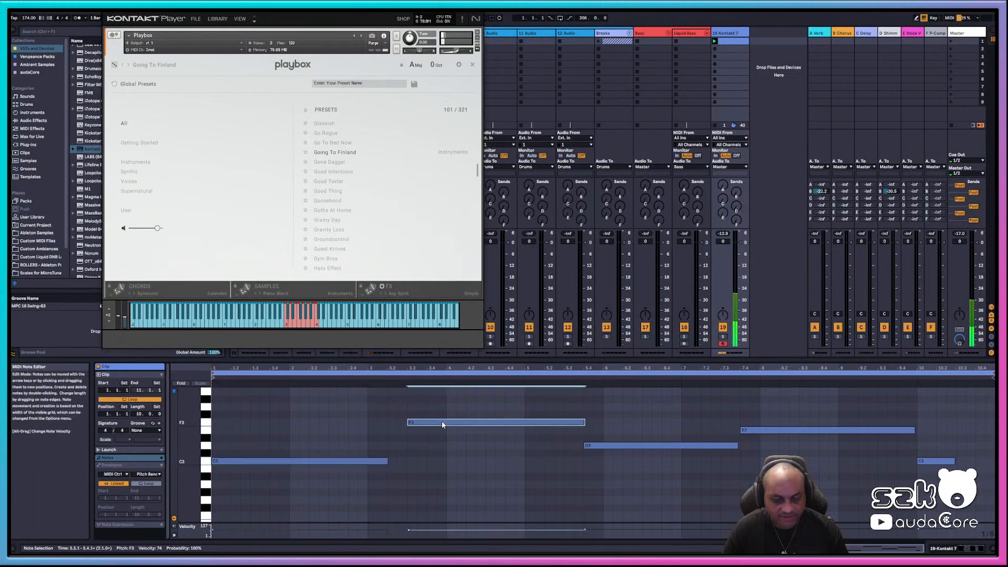
{"action": "left_click_drag", "start_coordinate": [442, 422], "coordinate": [425, 423]}
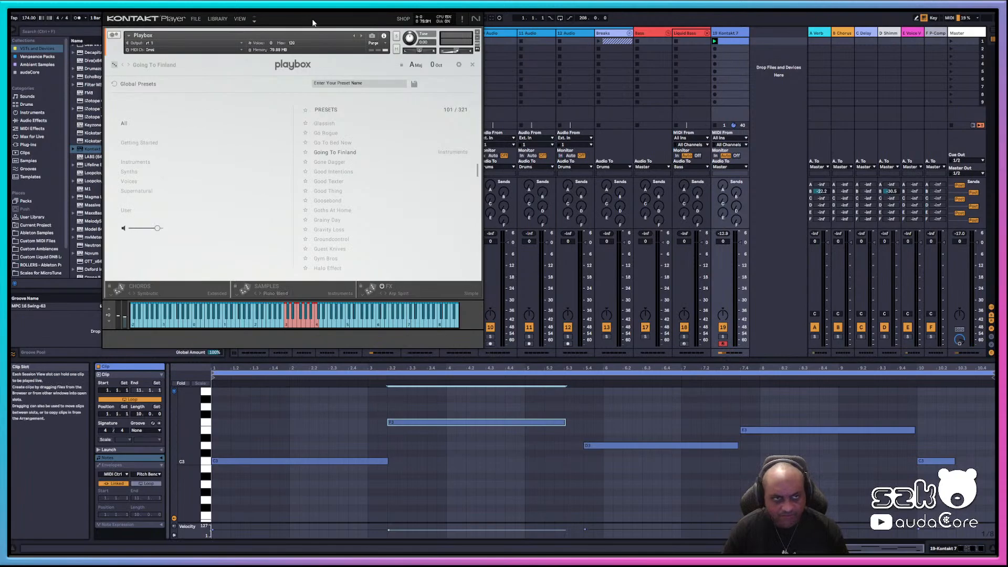
- Play the cropped Kontakt 7 clip with the metronome turned on
{"action": "left_click_drag", "start_coordinate": [359, 7], "coordinate": [397, 85]}
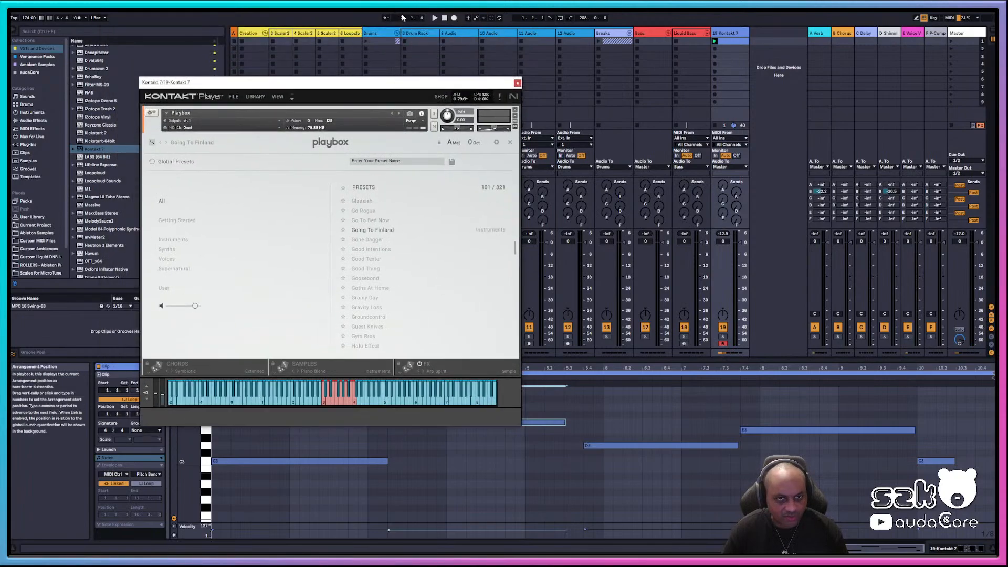
{"action": "left_click", "coordinate": [435, 18]}
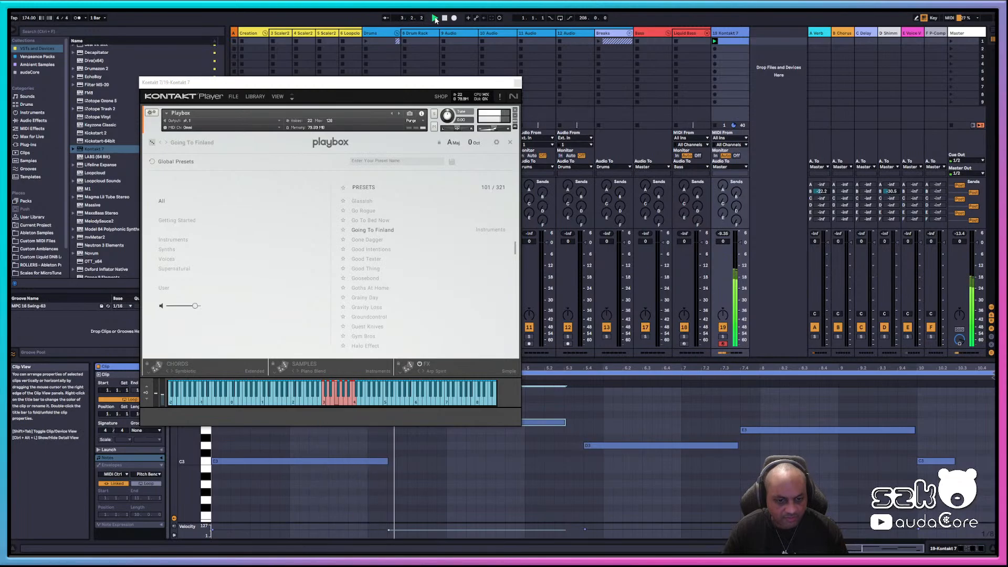
{"action": "left_click", "coordinate": [77, 18]}
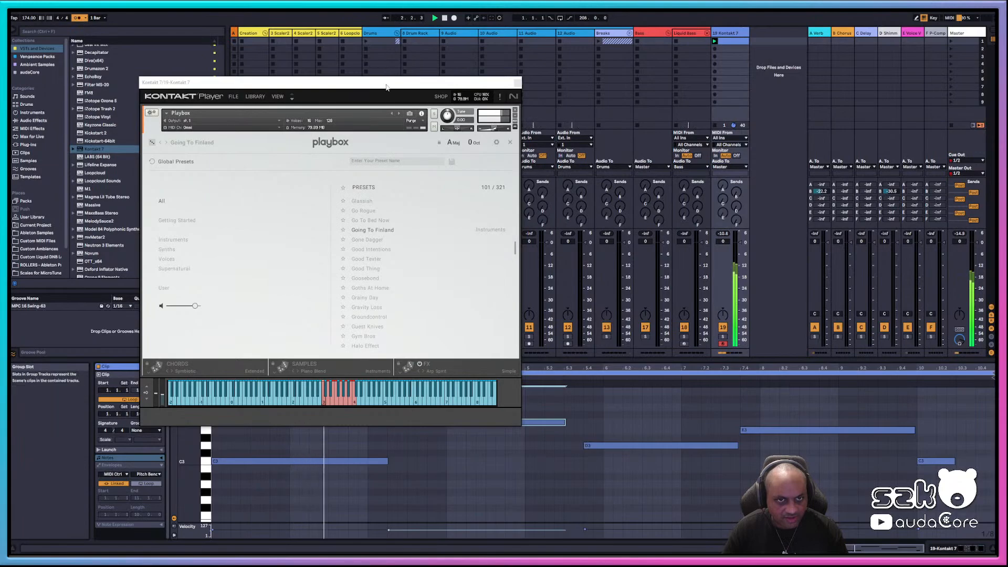
- Shorten the first C3 note to end at bar 3 and make the F3 note span bar 3 to bar 5
{"action": "left_click_drag", "start_coordinate": [387, 86], "coordinate": [337, 31]}
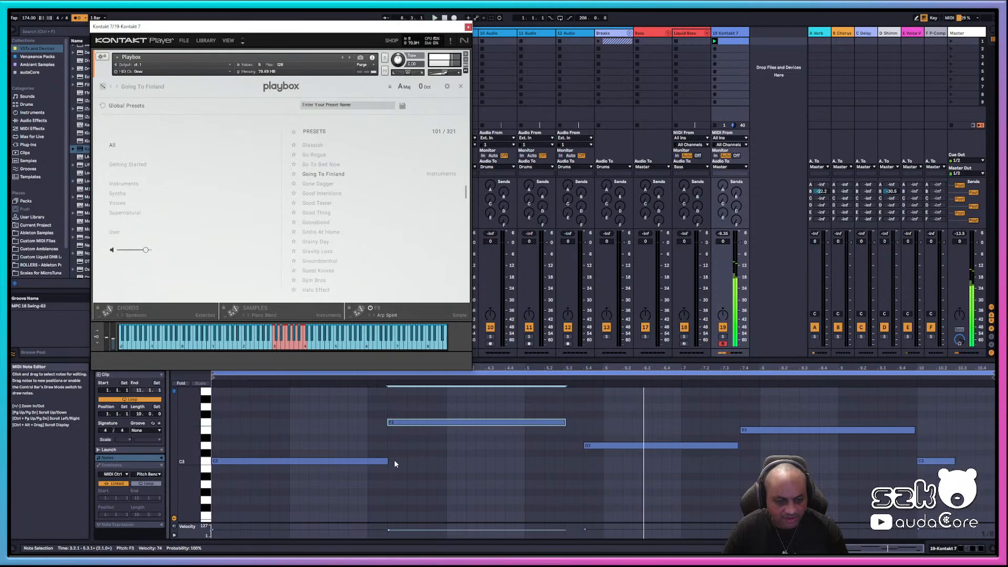
{"action": "left_click_drag", "start_coordinate": [387, 461], "coordinate": [367, 462]}
{"action": "left_click_drag", "start_coordinate": [396, 423], "coordinate": [377, 422]}
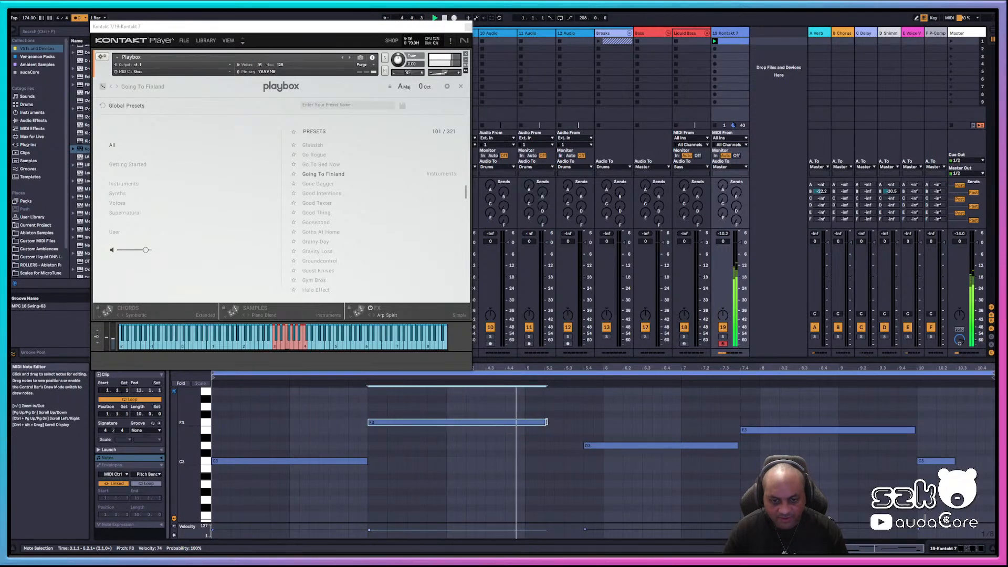
{"action": "left_click_drag", "start_coordinate": [545, 421], "coordinate": [524, 422]}
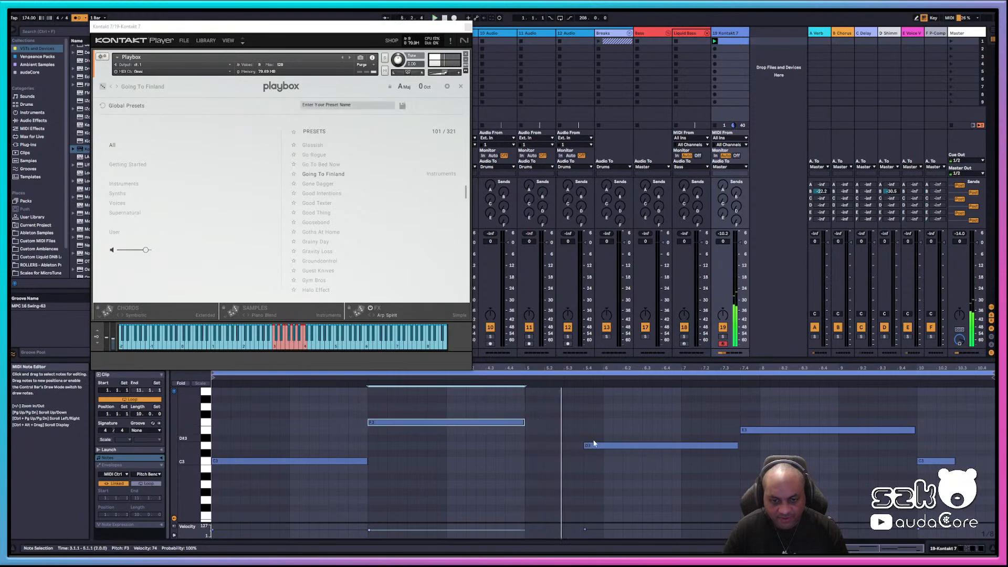
- Make the D3 note span bar 5 to bar 8 and E3 run from bar 8 to the clip end, deleting the short last C3 note
{"action": "left_click_drag", "start_coordinate": [594, 444], "coordinate": [535, 445]}
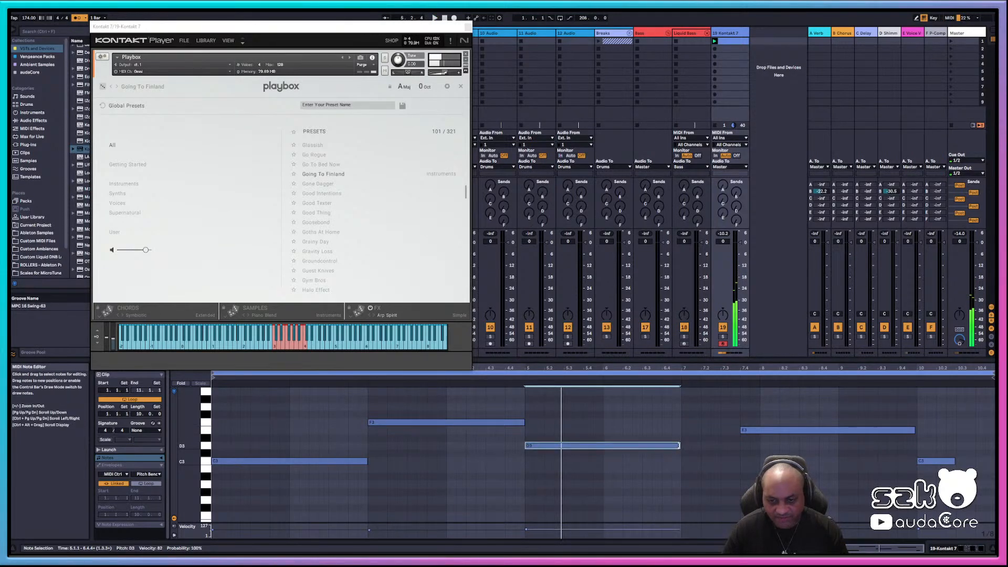
{"action": "left_click_drag", "start_coordinate": [680, 445], "coordinate": [764, 430]}
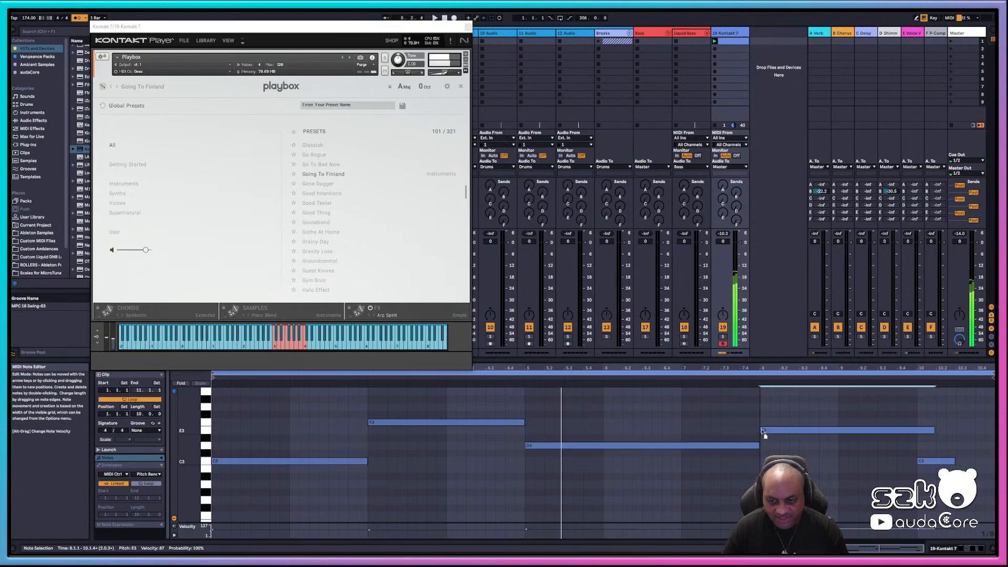
{"action": "left_click_drag", "start_coordinate": [933, 430], "coordinate": [986, 427]}
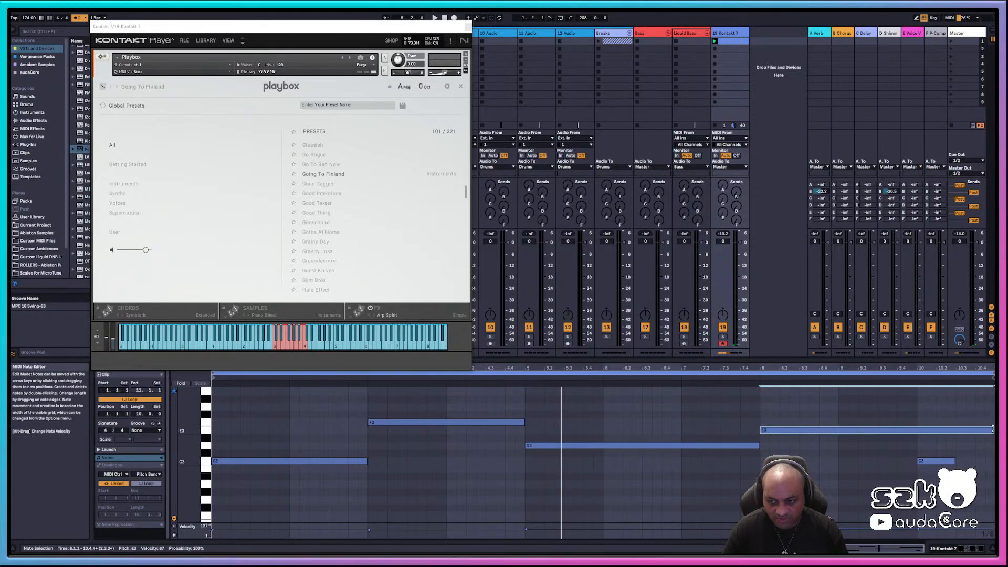
{"action": "left_click", "coordinate": [935, 461]}
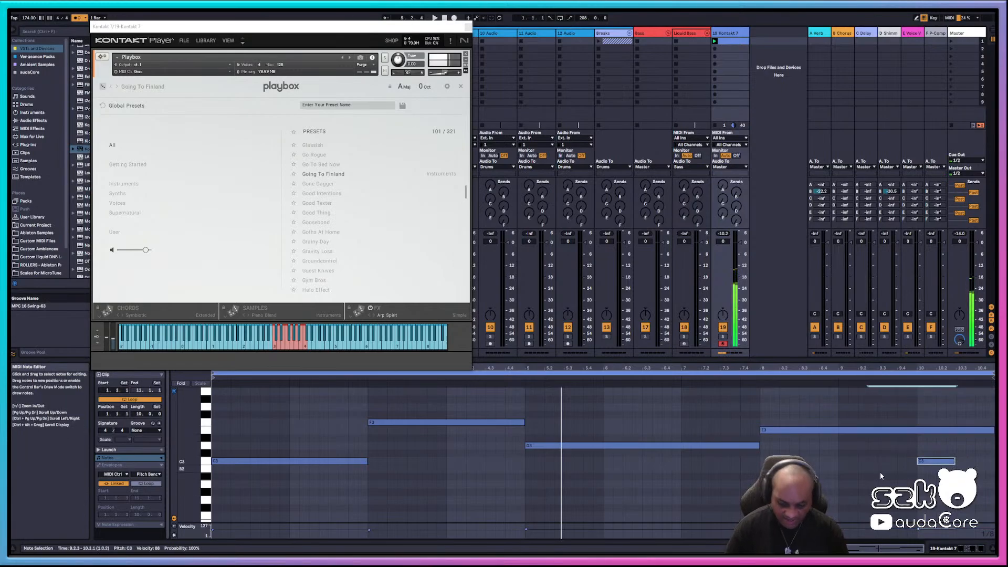
{"action": "key", "text": "Delete"}
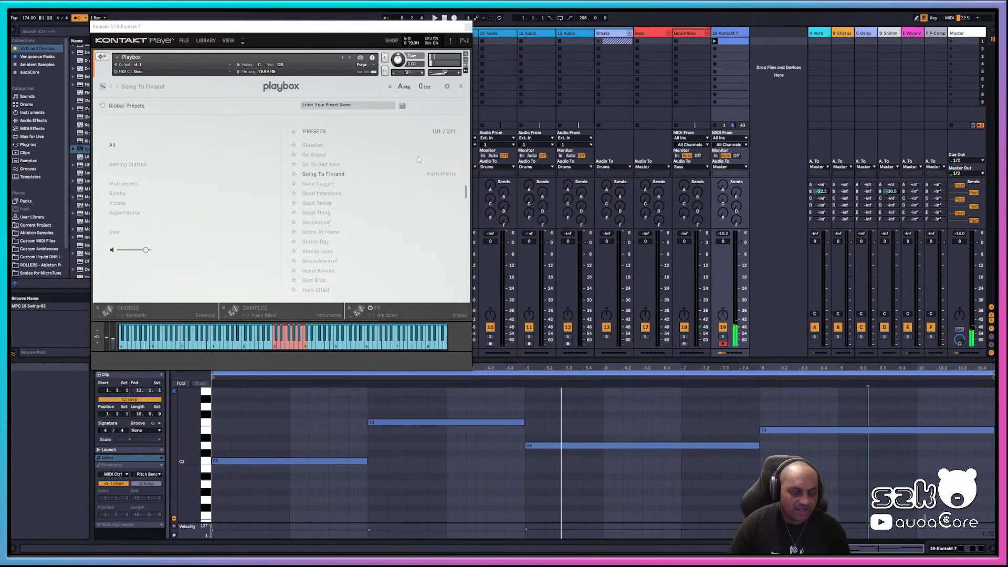
- Look through Playbox's Chords, Samples and FX pages, randomize the FX preset, and play the clip with it
{"action": "left_click_drag", "start_coordinate": [269, 40], "coordinate": [544, 152]}
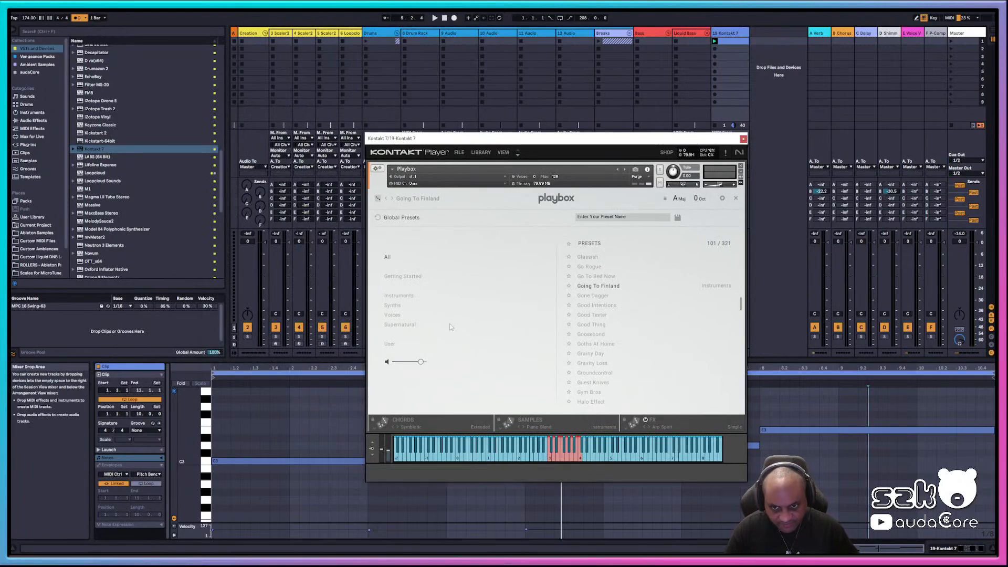
{"action": "left_click", "coordinate": [430, 423]}
{"action": "left_click", "coordinate": [555, 427]}
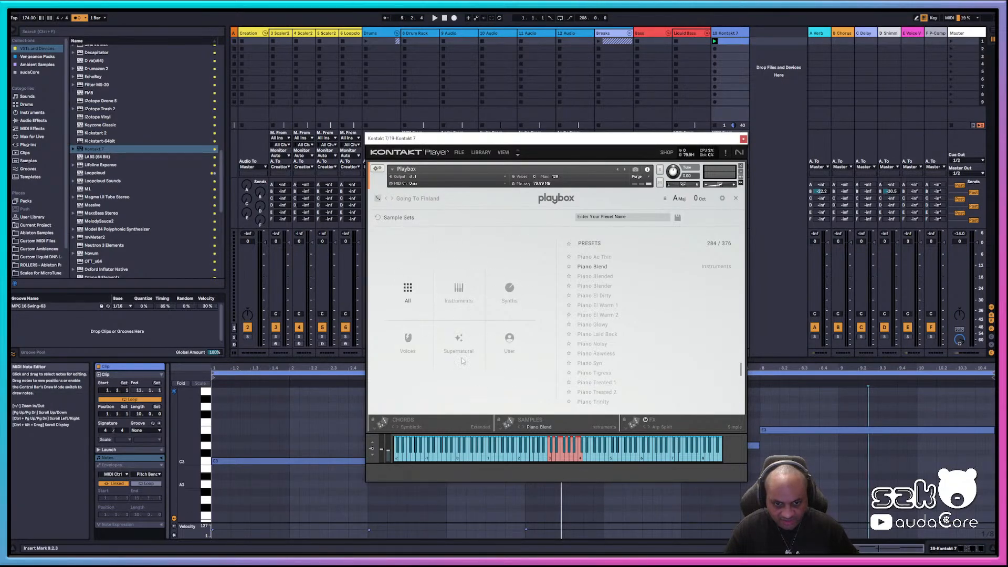
{"action": "left_click", "coordinate": [435, 418]}
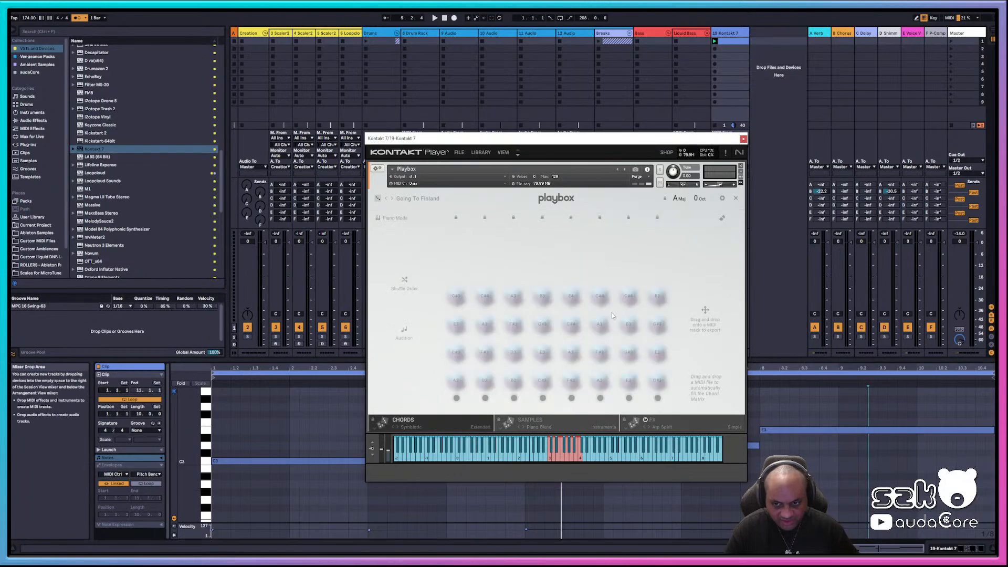
{"action": "left_click", "coordinate": [698, 421]}
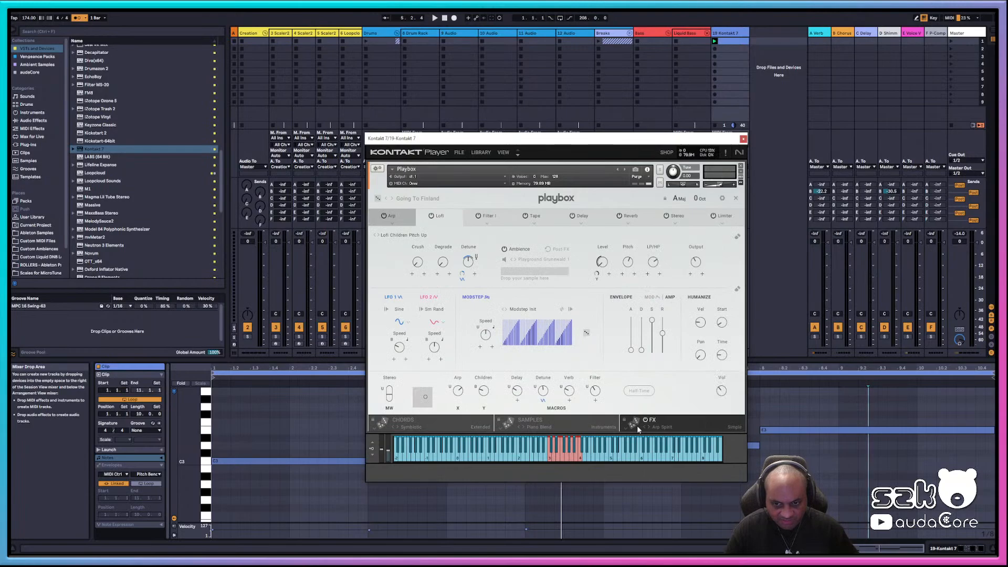
{"action": "left_click", "coordinate": [634, 423]}
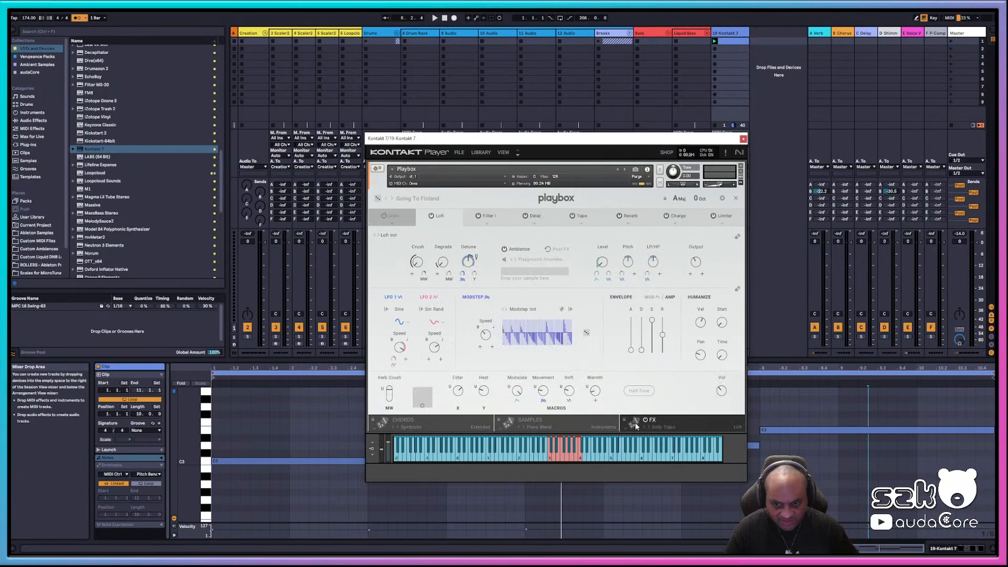
{"action": "key", "text": "space"}
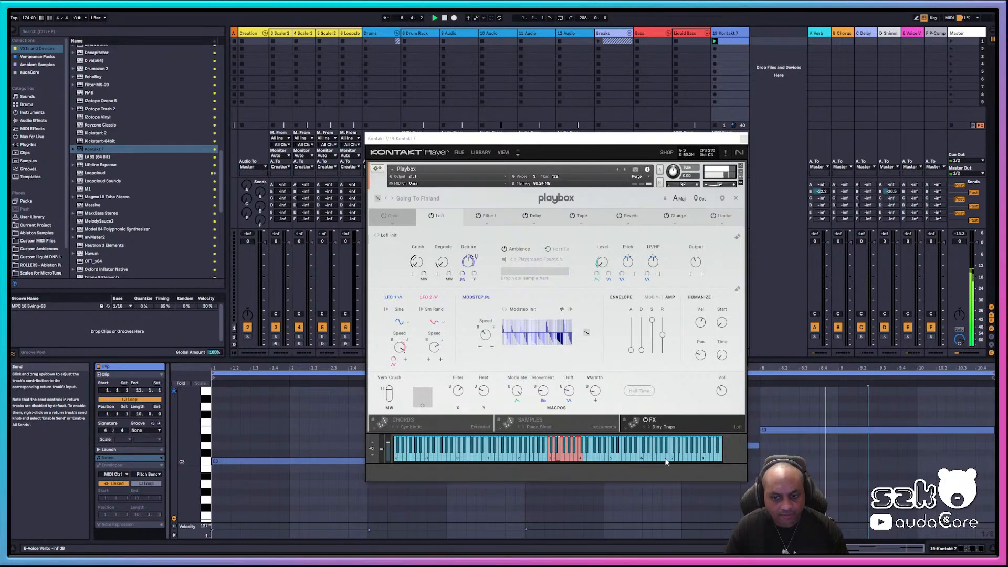
- Set the clip's loop length to 8 bars, shorten the E3 note to end at bar 9, and play the loop
{"action": "left_click_drag", "start_coordinate": [626, 141], "coordinate": [610, 32]}
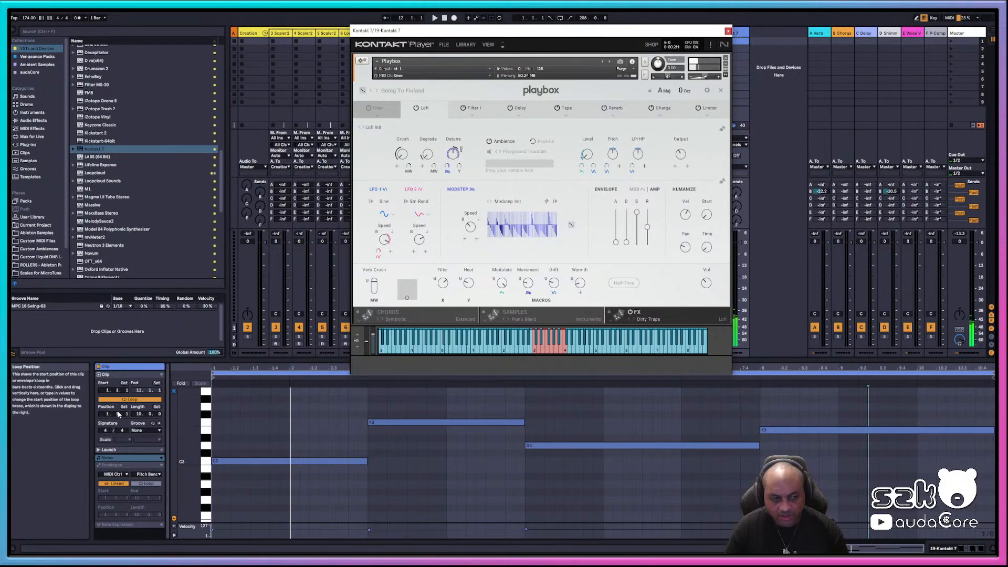
{"action": "left_click_drag", "start_coordinate": [139, 414], "coordinate": [138, 404]}
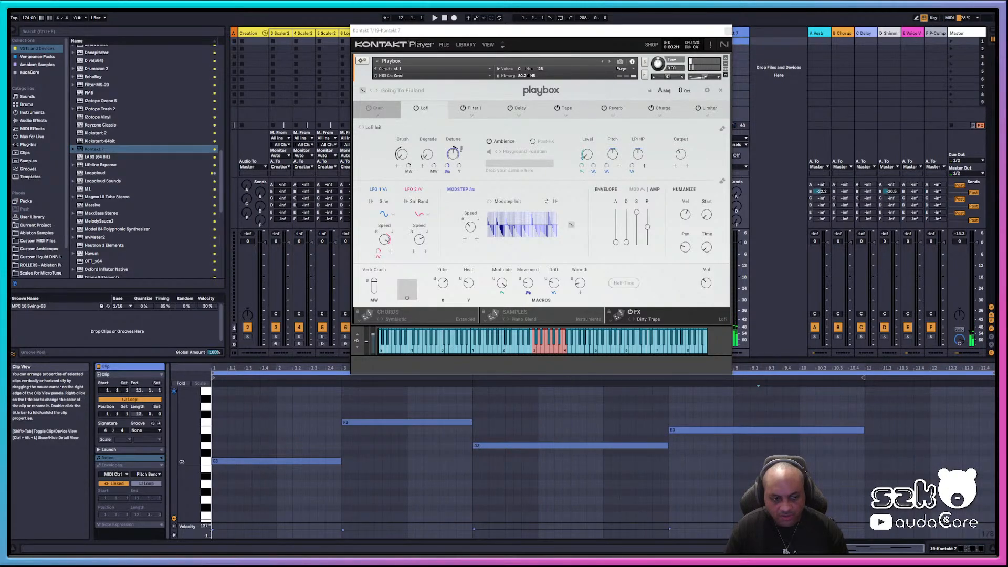
{"action": "left_click_drag", "start_coordinate": [138, 414], "coordinate": [139, 425]}
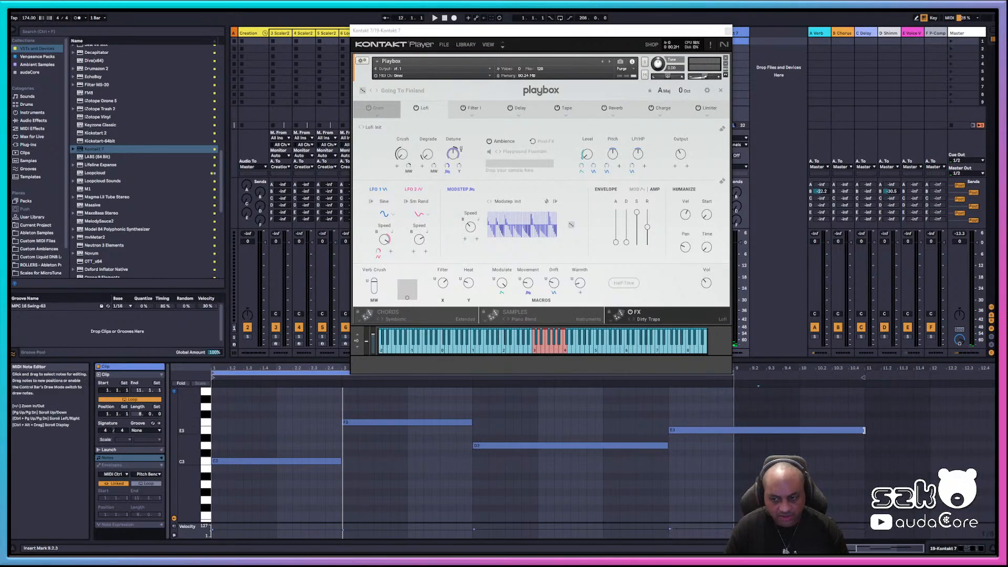
{"action": "left_click", "coordinate": [798, 431]}
{"action": "key", "text": "space"}
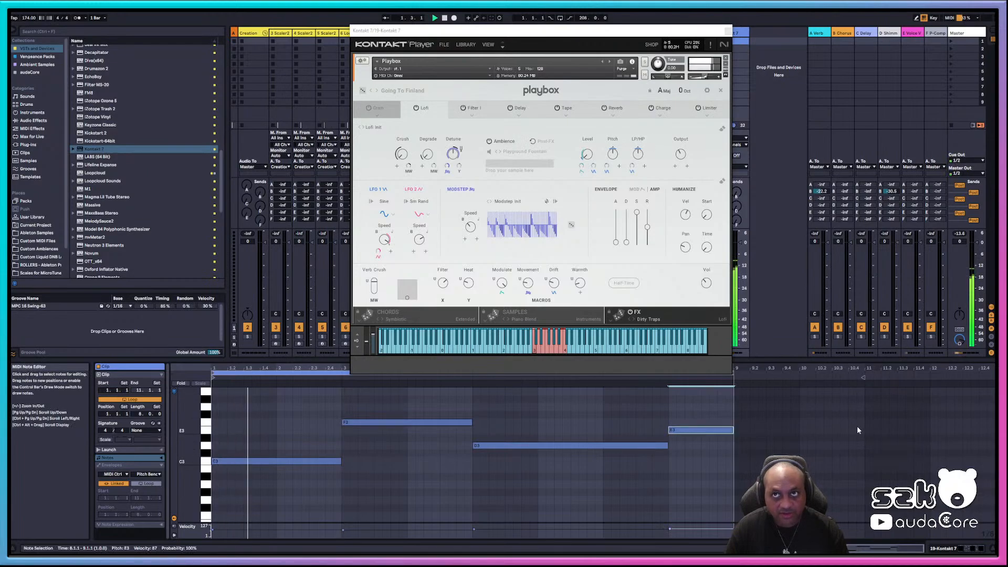
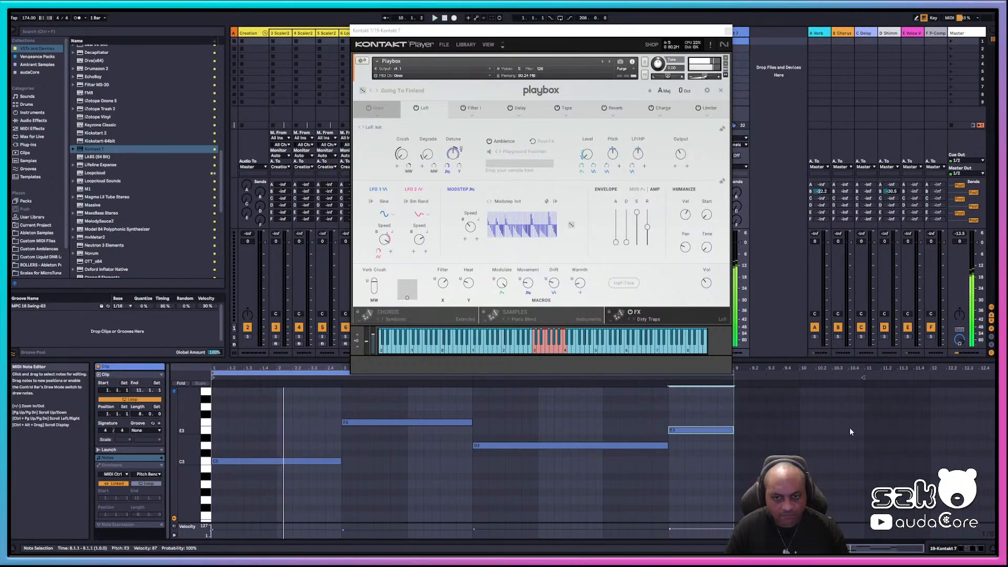
{"action": "key", "text": "space"}
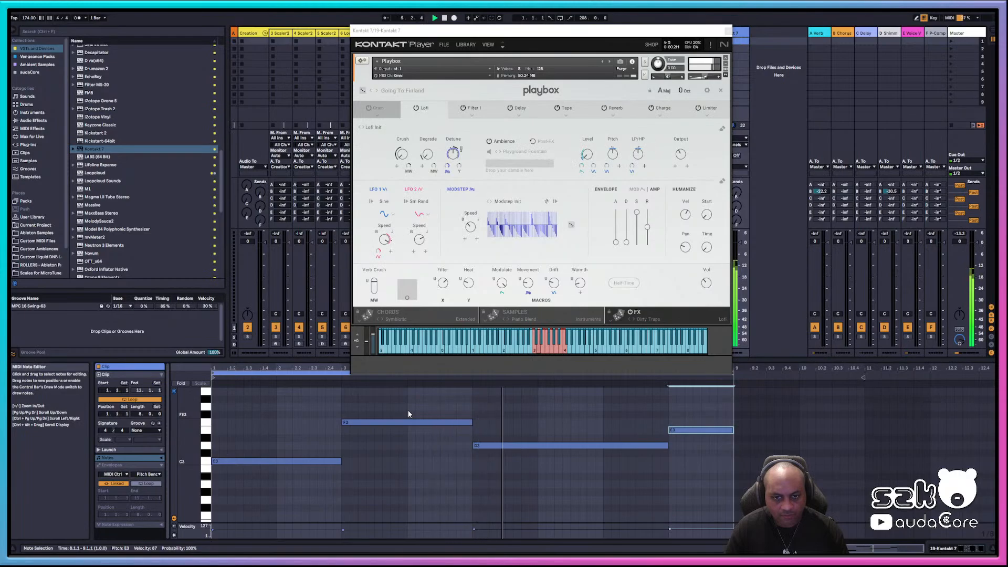
{"action": "key", "text": "space"}
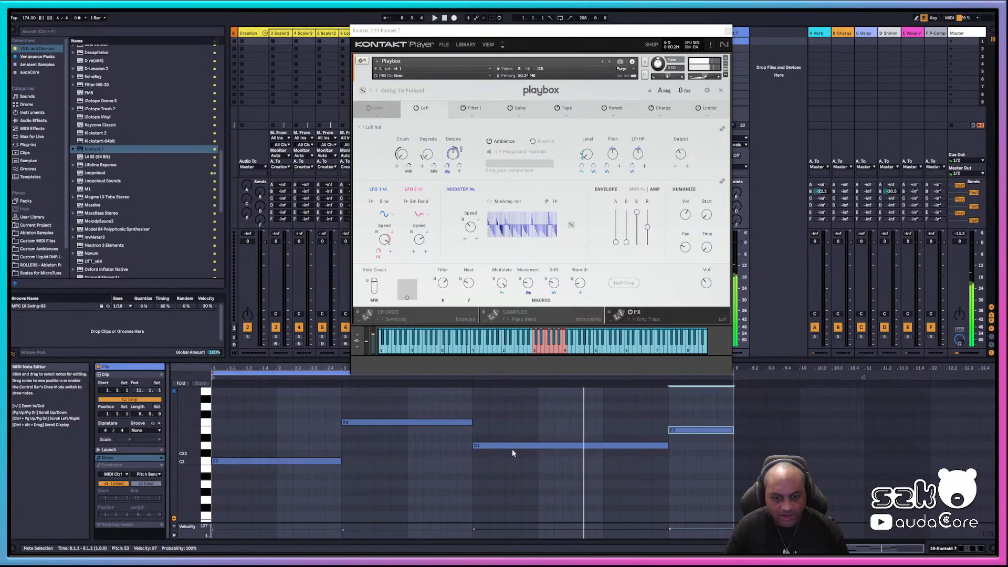
- Try higher pitches for the second note, set it to C3, raise the first note to F3, and audition the clip
{"action": "left_click", "coordinate": [513, 446]}
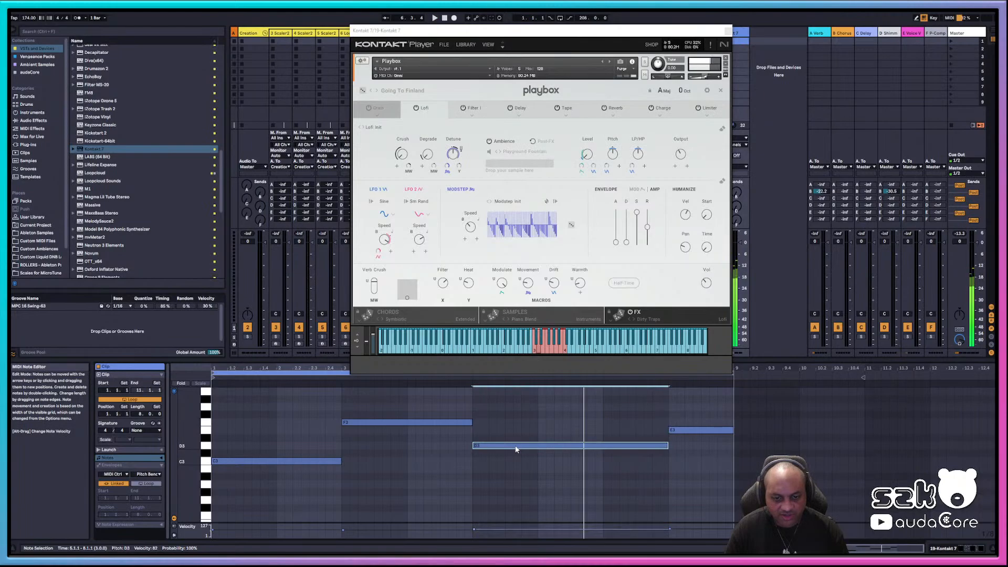
{"action": "left_click", "coordinate": [397, 423]}
{"action": "mouse_move", "coordinate": [398, 426]}
{"action": "left_mouse_down"}
{"action": "mouse_move", "coordinate": [400, 435]}
{"action": "mouse_move", "coordinate": [401, 422]}
{"action": "left_mouse_up"}
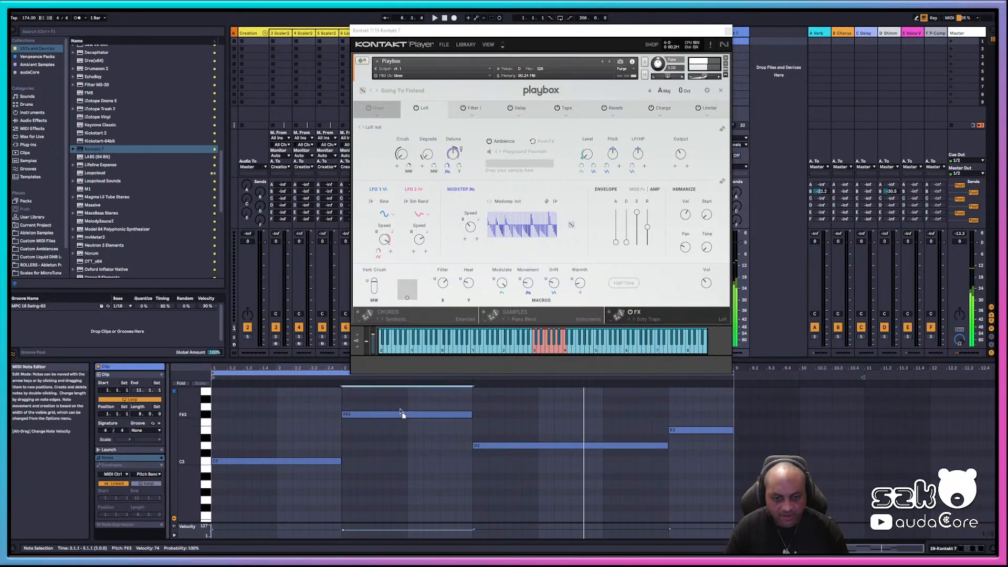
{"action": "key", "text": "Up"}
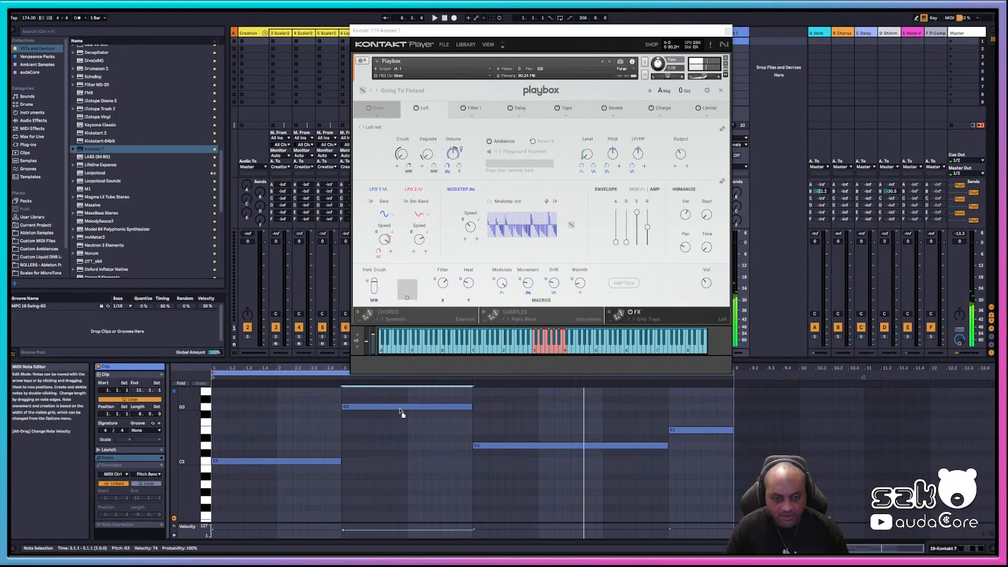
{"action": "left_click_drag", "start_coordinate": [400, 412], "coordinate": [399, 461]}
{"action": "left_click_drag", "start_coordinate": [338, 462], "coordinate": [337, 425]}
{"action": "key", "text": "space"}
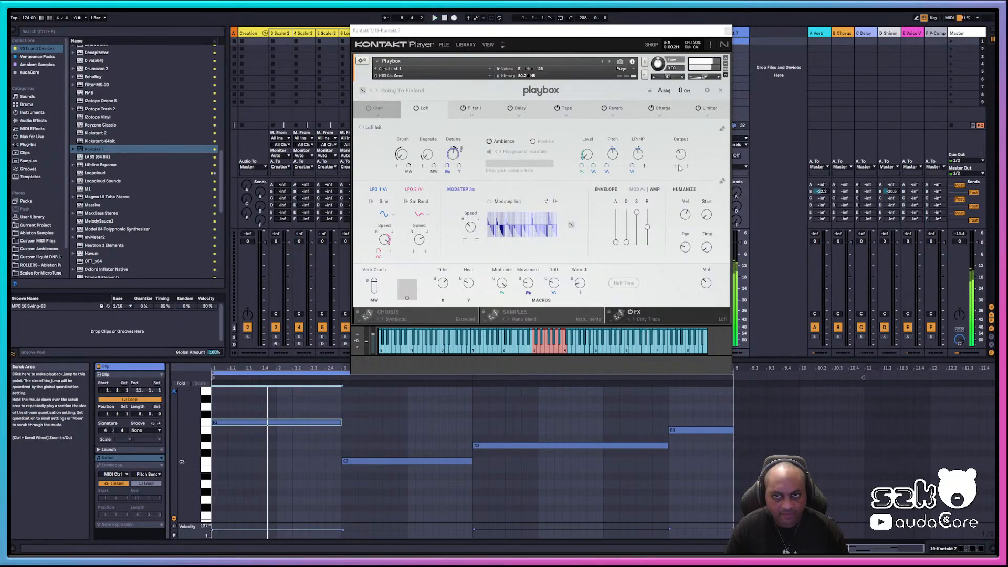
- Add a 12 dB/oct low cut at about 254 Hz in the Kontakt 7 track's Pro-Q 3 and raise its A Verb and C Delay sends
{"action": "left_click", "coordinate": [727, 29]}
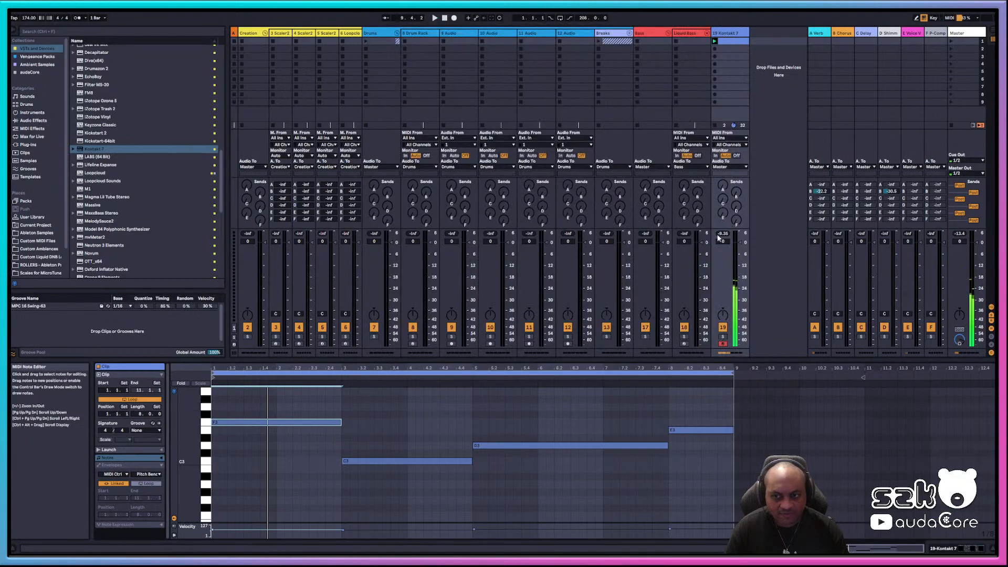
{"action": "double_click", "coordinate": [728, 32]}
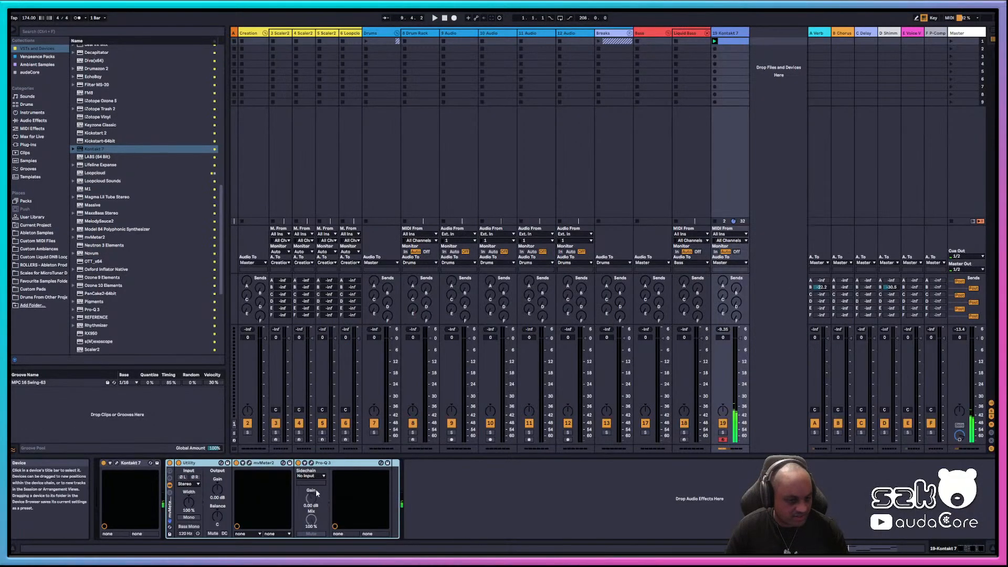
{"action": "left_click", "coordinate": [311, 463]}
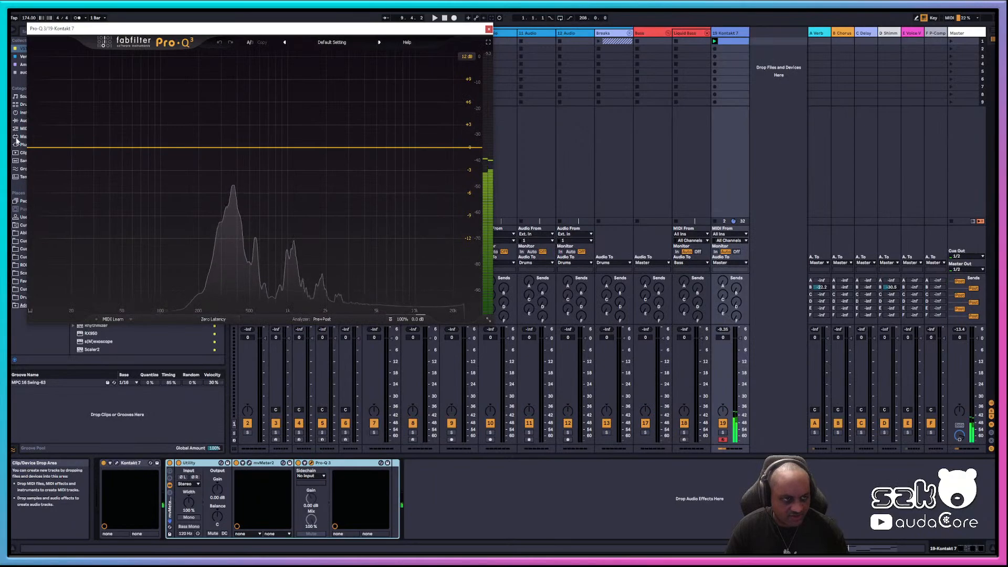
{"action": "key", "text": "space"}
{"action": "left_click_drag", "start_coordinate": [33, 149], "coordinate": [211, 162]}
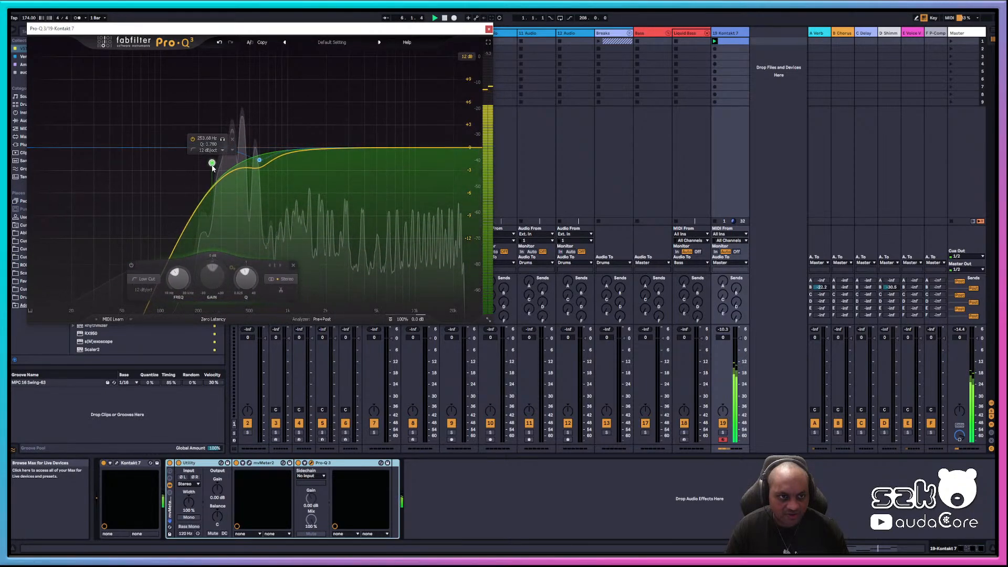
{"action": "left_click", "coordinate": [488, 28]}
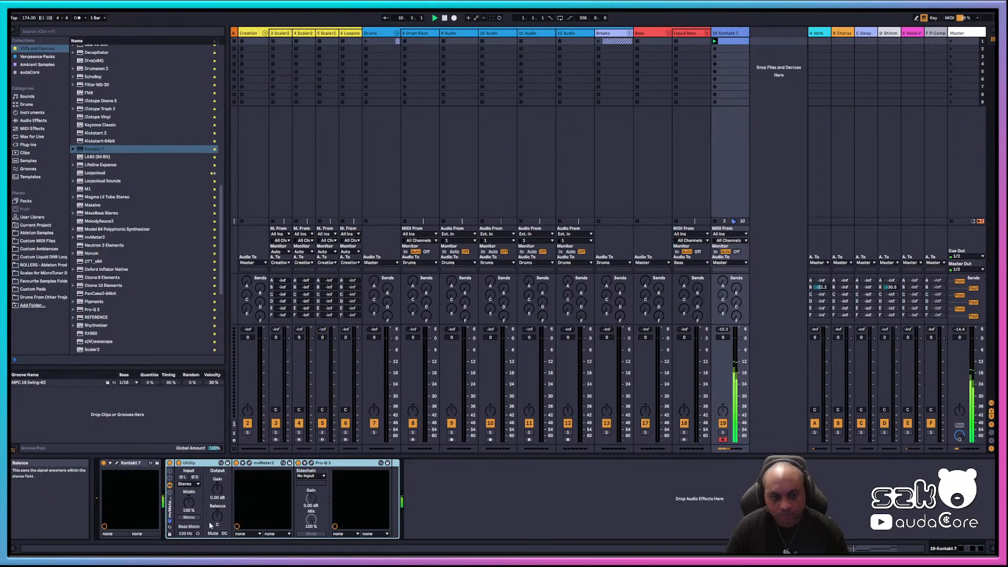
{"action": "left_click", "coordinate": [723, 295]}
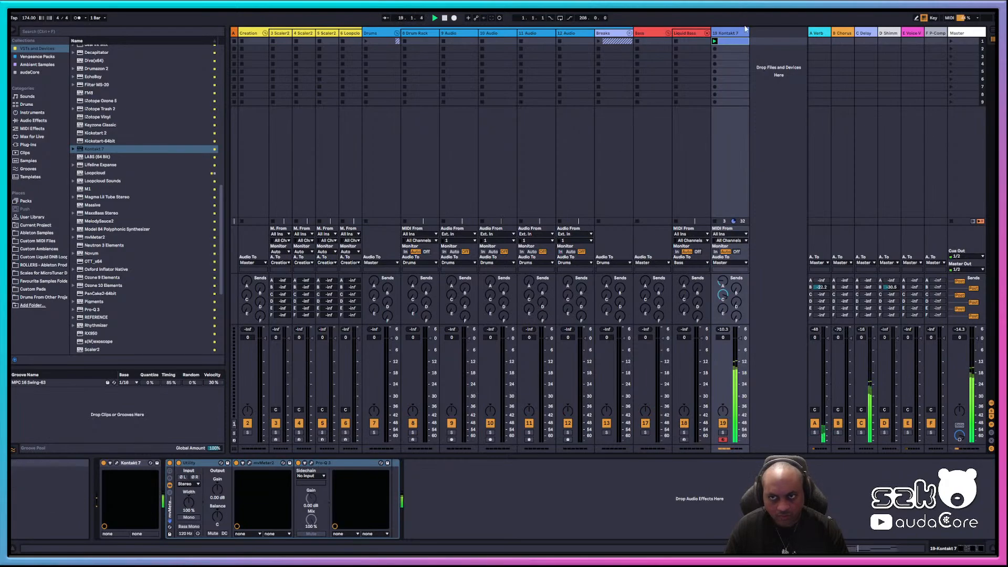
- Export Playbox's chord set as a MIDI clip into the first slot of the Liquid Bass track
{"action": "left_click", "coordinate": [729, 33]}
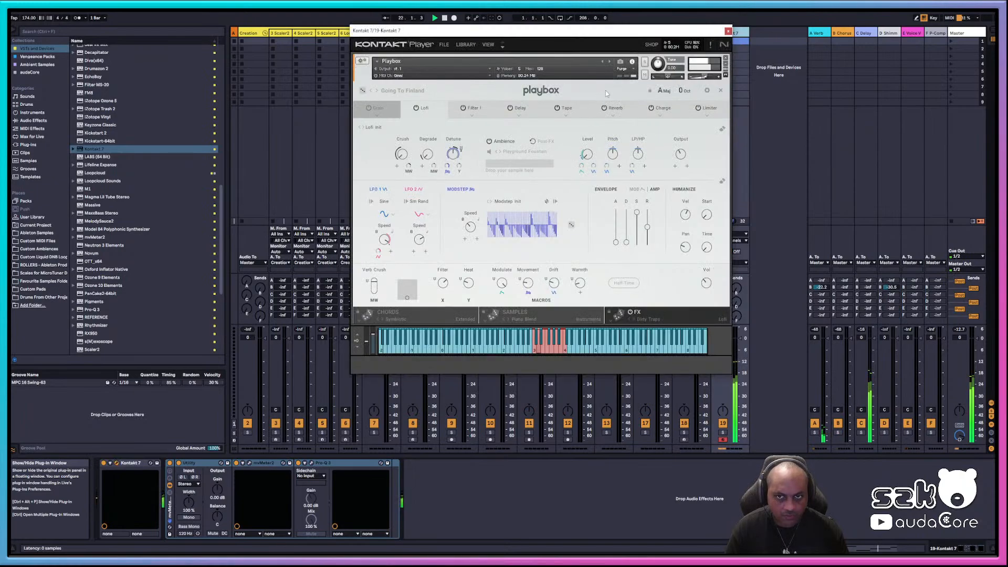
{"action": "left_click_drag", "start_coordinate": [625, 36], "coordinate": [384, 101]}
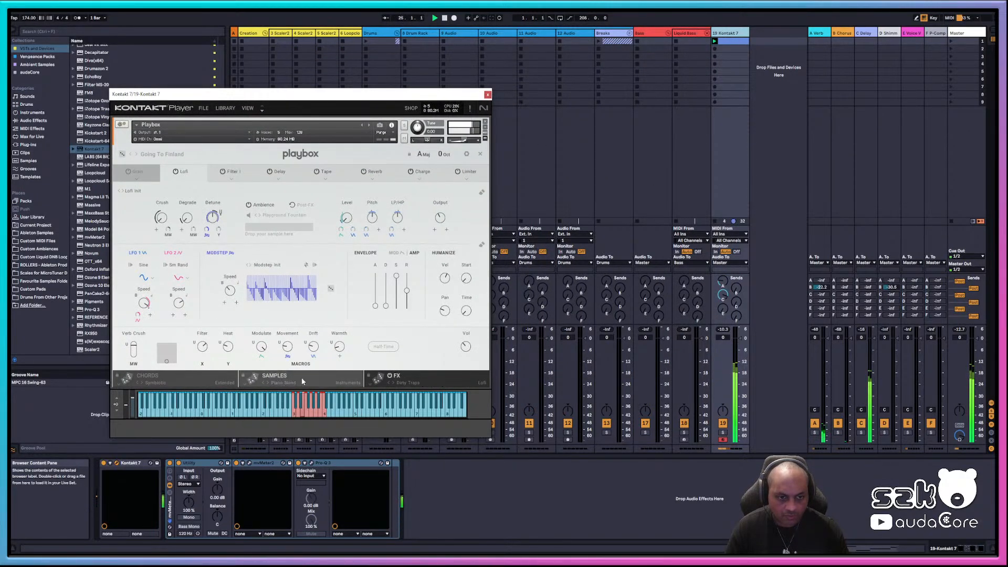
{"action": "left_click", "coordinate": [203, 379]}
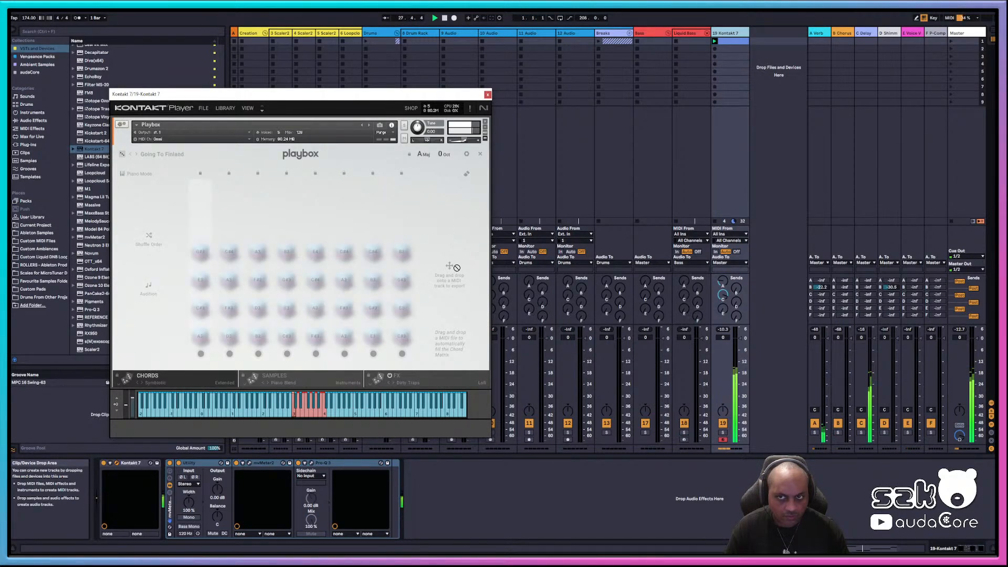
{"action": "left_click_drag", "start_coordinate": [696, 44], "coordinate": [696, 41]}
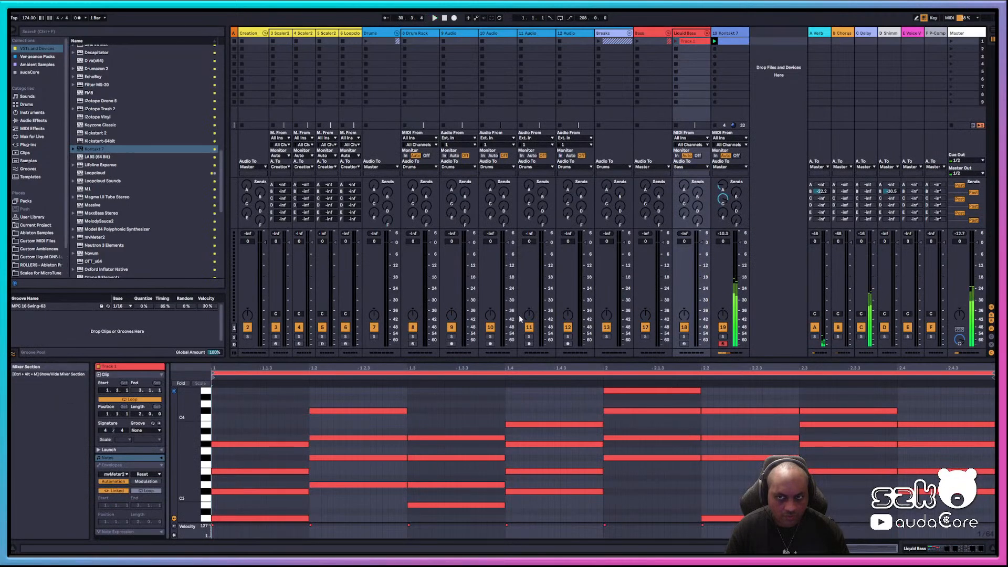
- Show the Kontakt 7 clip's notes and move the plug-in window so it no longer covers them
{"action": "left_click", "coordinate": [730, 41]}
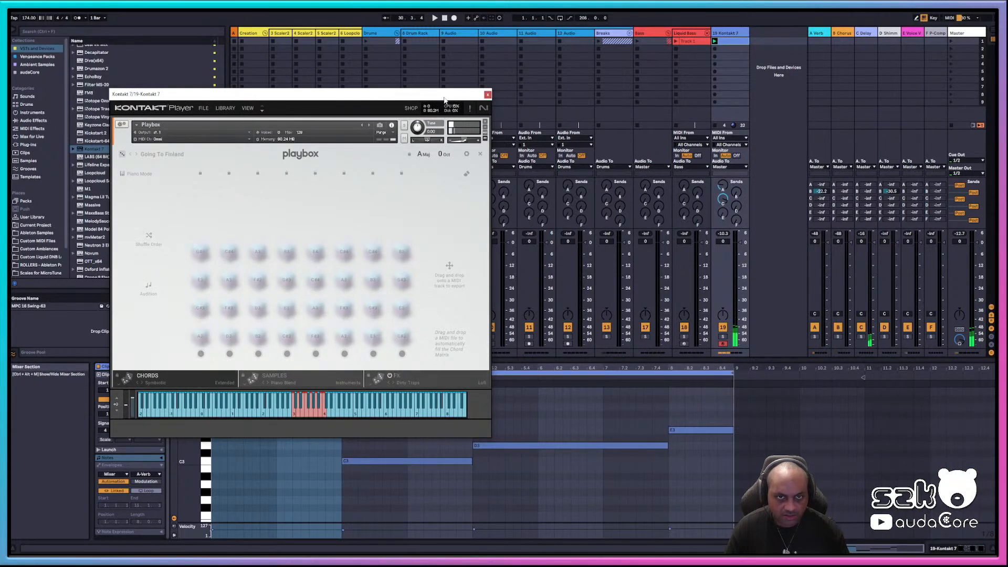
{"action": "left_click_drag", "start_coordinate": [444, 100], "coordinate": [444, 31]}
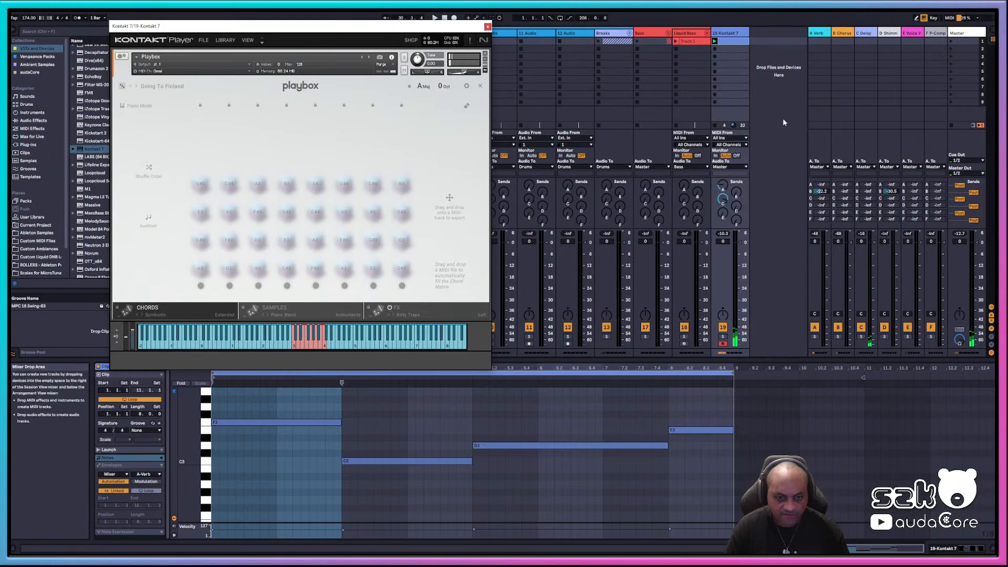
- Set the exported Liquid Bass clip's loop length to 9 bars and move the chord at 2.1.1 to 3.1.1
{"action": "left_click", "coordinate": [701, 42]}
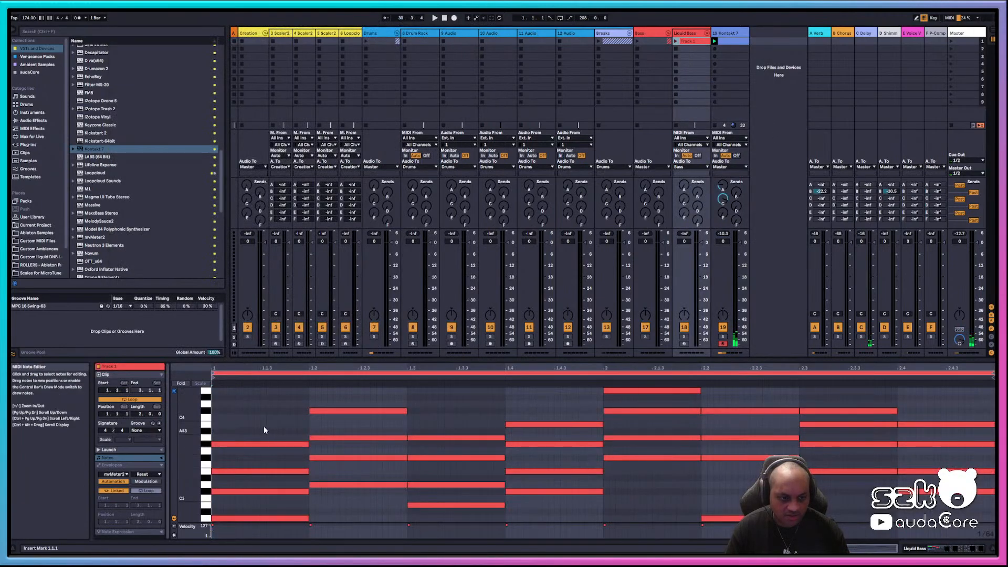
{"action": "scroll", "coordinate": [263, 426], "scroll_direction": "down", "scroll_amount": 2}
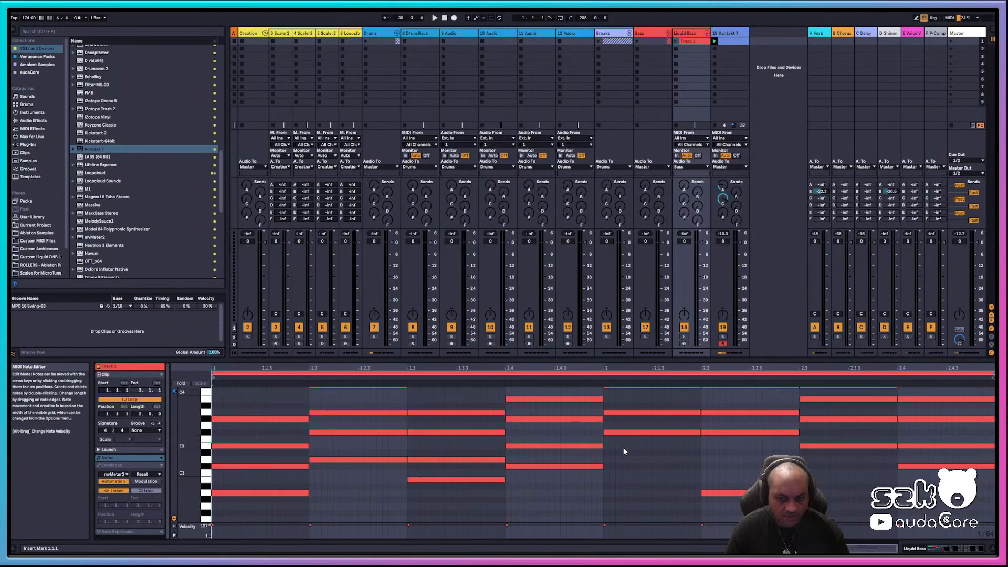
{"action": "scroll", "coordinate": [624, 454], "scroll_direction": "up", "scroll_amount": 3}
{"action": "left_click_drag", "start_coordinate": [671, 508], "coordinate": [684, 391]}
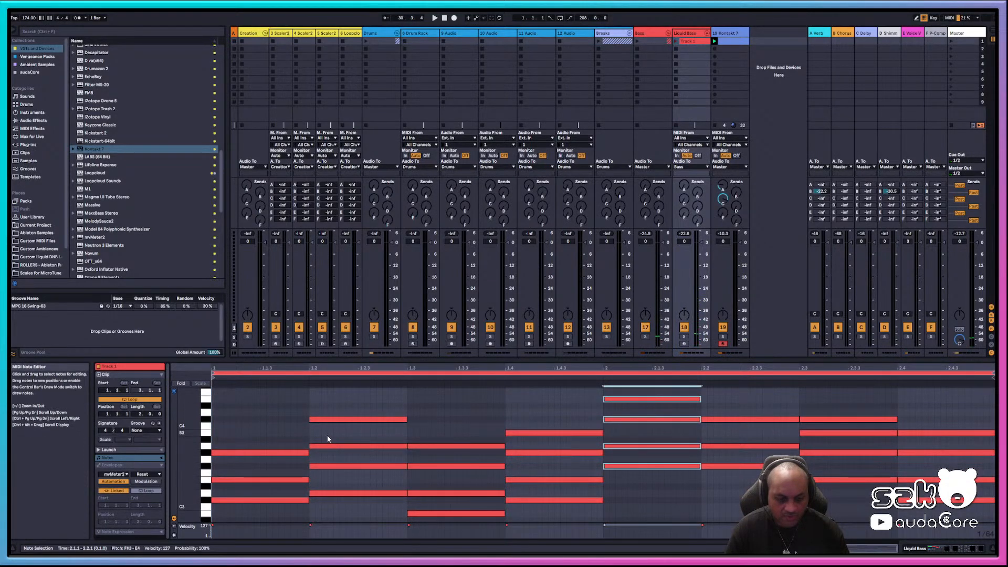
{"action": "scroll", "coordinate": [696, 495], "scroll_direction": "down", "scroll_amount": 4}
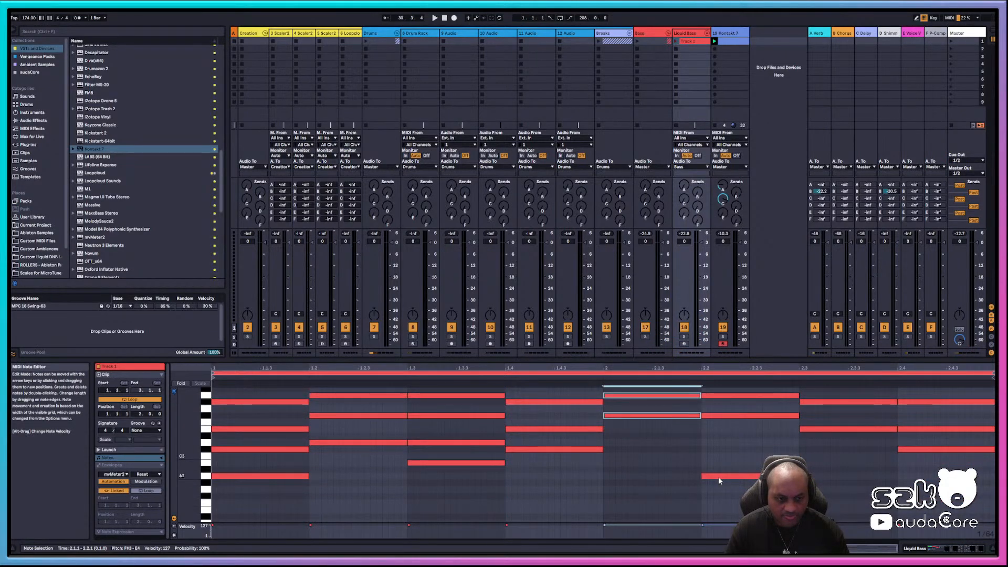
{"action": "scroll", "coordinate": [885, 469], "scroll_direction": "up", "scroll_amount": 3}
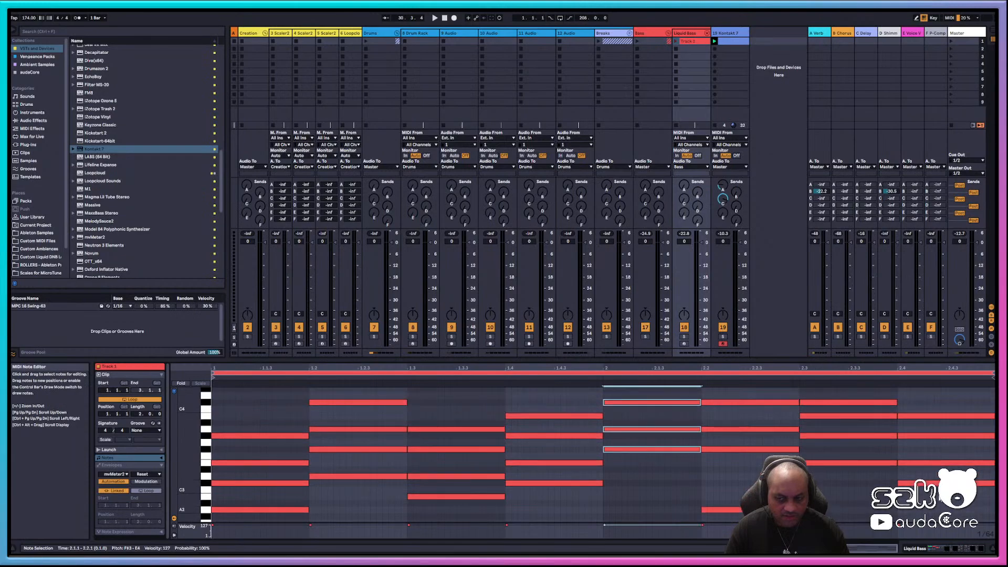
{"action": "scroll", "coordinate": [656, 445], "scroll_direction": "up", "scroll_amount": 3}
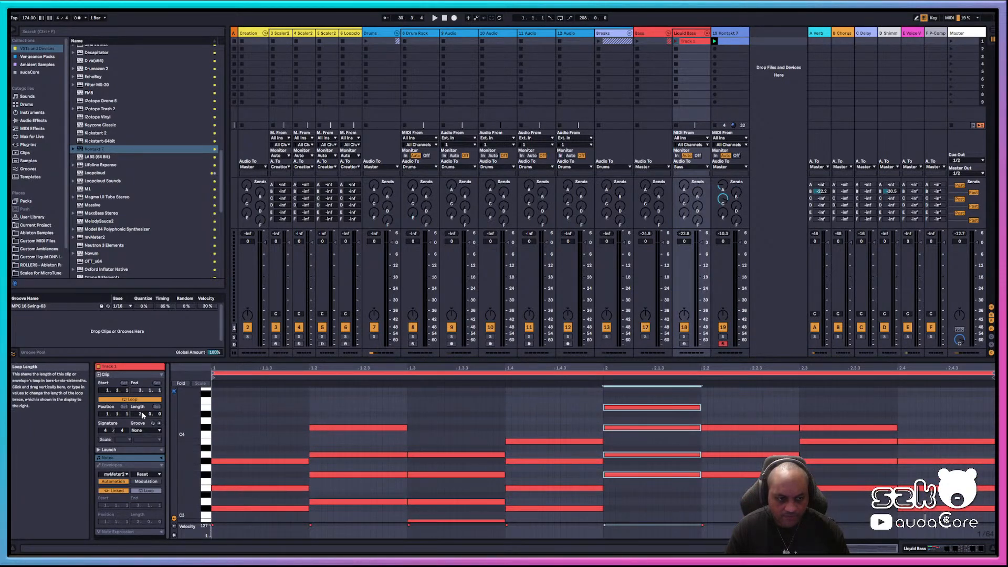
{"action": "left_click_drag", "start_coordinate": [141, 414], "coordinate": [141, 399]}
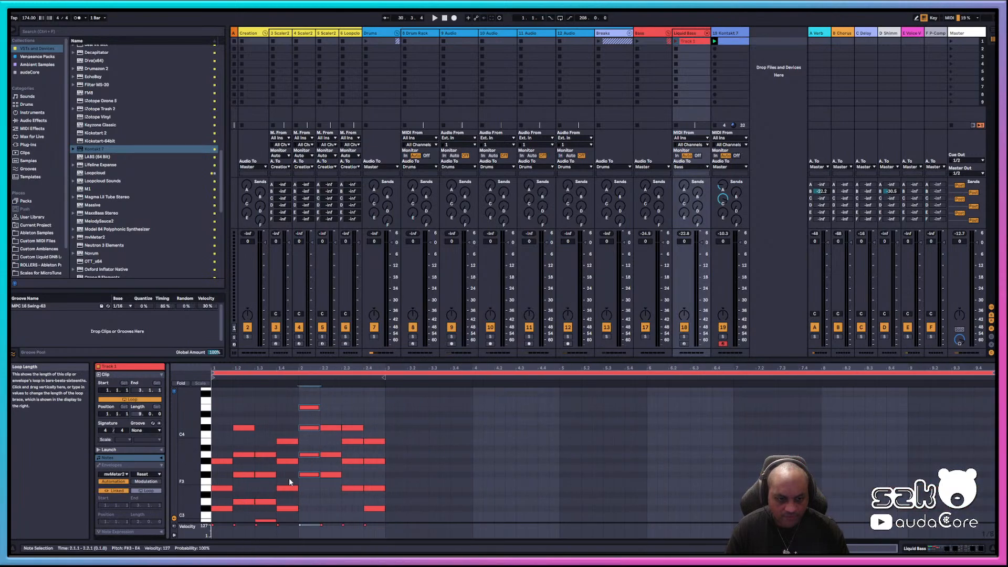
{"action": "mouse_move", "coordinate": [310, 409]}
{"action": "left_mouse_down"}
{"action": "mouse_move", "coordinate": [409, 419]}
{"action": "mouse_move", "coordinate": [399, 408]}
{"action": "mouse_move", "coordinate": [310, 414]}
{"action": "left_mouse_up"}
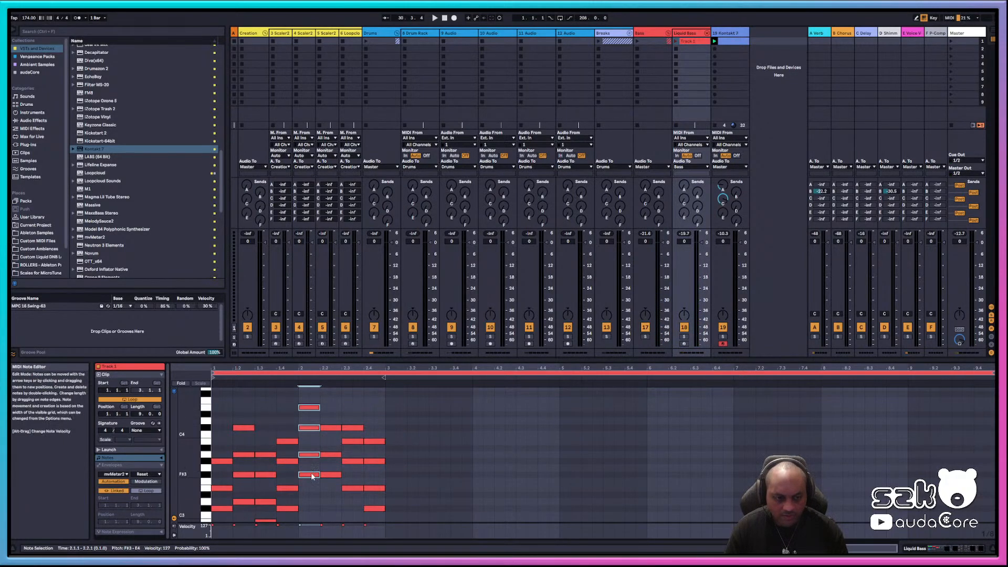
{"action": "left_click_drag", "start_coordinate": [313, 474], "coordinate": [400, 474]}
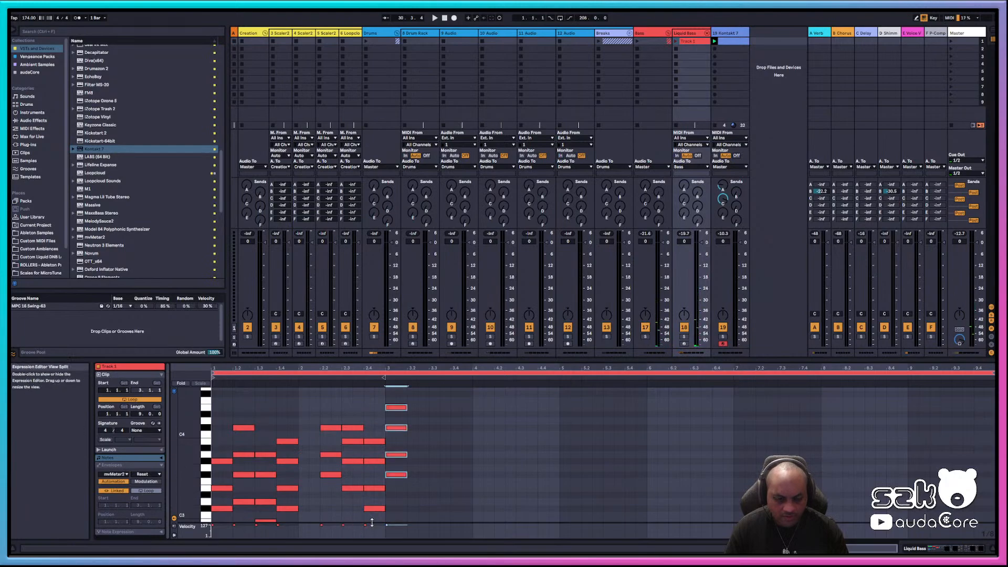
- Select the chord at 2.4.1 to audition it, and delete the exported chord clip from the Liquid Bass track
{"action": "left_click_drag", "start_coordinate": [389, 523], "coordinate": [373, 396]}
{"action": "scroll", "coordinate": [380, 418], "scroll_direction": "down", "scroll_amount": 2}
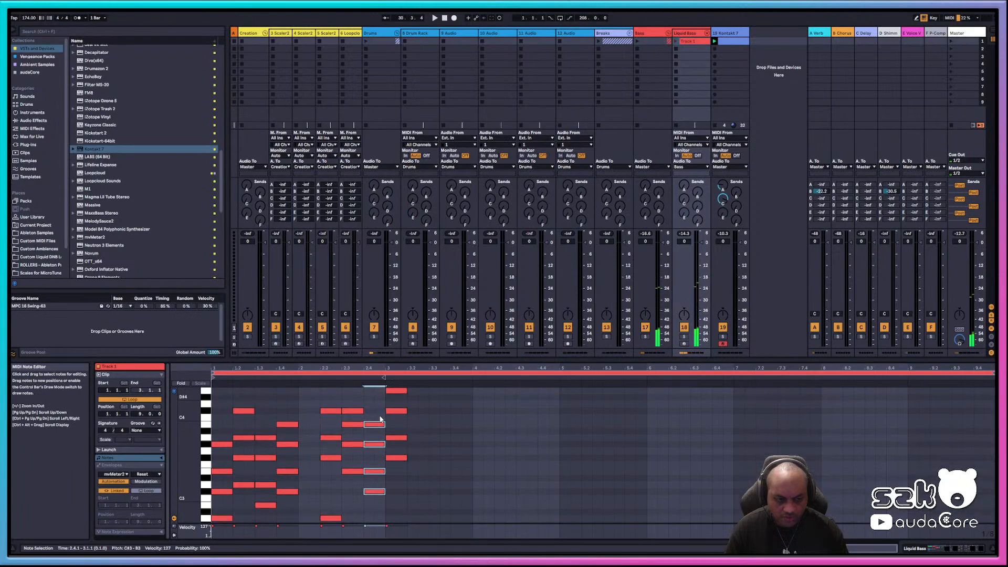
{"action": "left_click", "coordinate": [303, 500]}
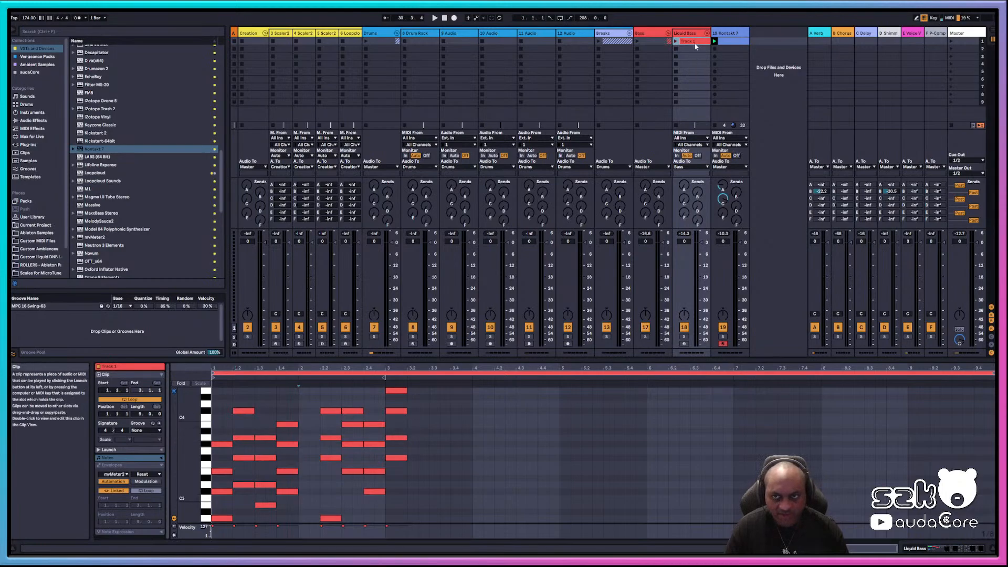
{"action": "key", "text": "Delete"}
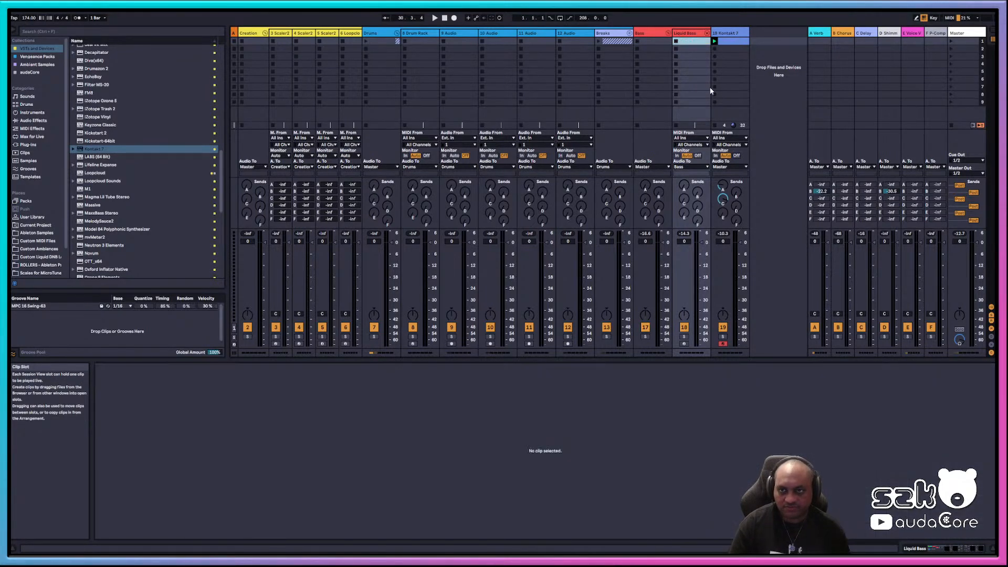
- Play the first note of the Kontakt 7 clip to identify which Playbox chord it triggers
{"action": "left_click", "coordinate": [730, 41]}
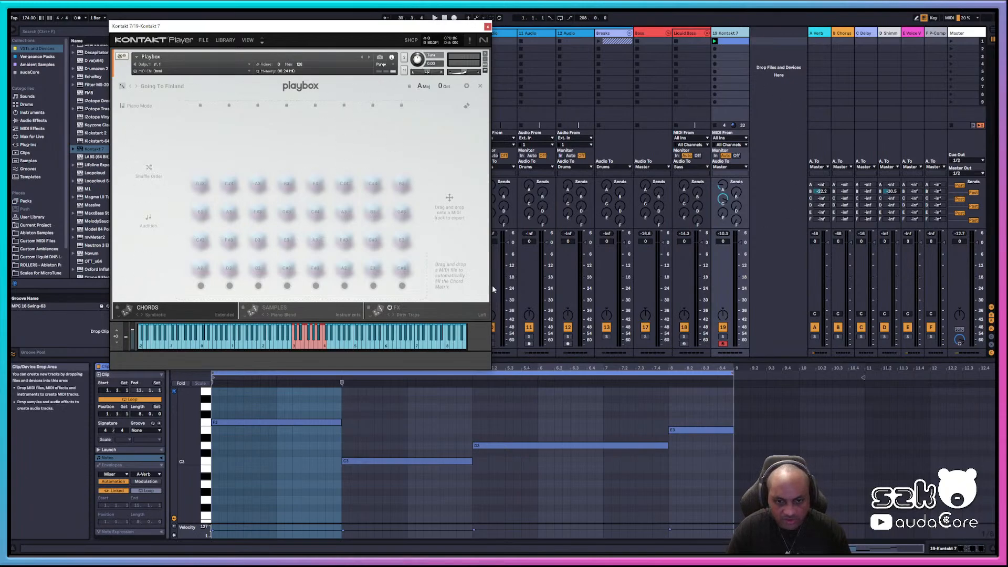
{"action": "left_click", "coordinate": [219, 423]}
{"action": "left_click", "coordinate": [219, 423]}
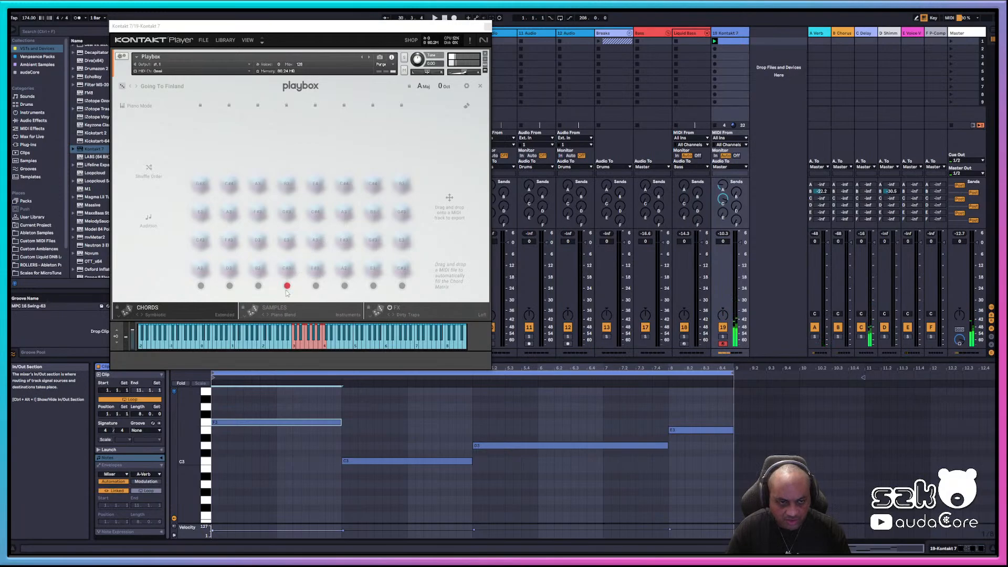
- Export the Playbox chord set again as a fresh MIDI clip in the Liquid Bass track's first slot
{"action": "left_click", "coordinate": [691, 41]}
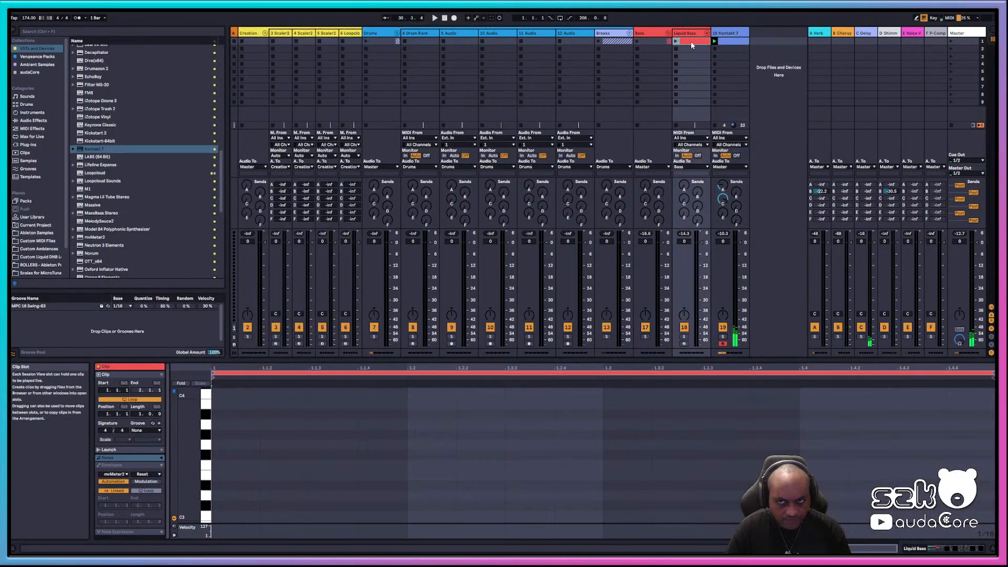
{"action": "left_click", "coordinate": [732, 43]}
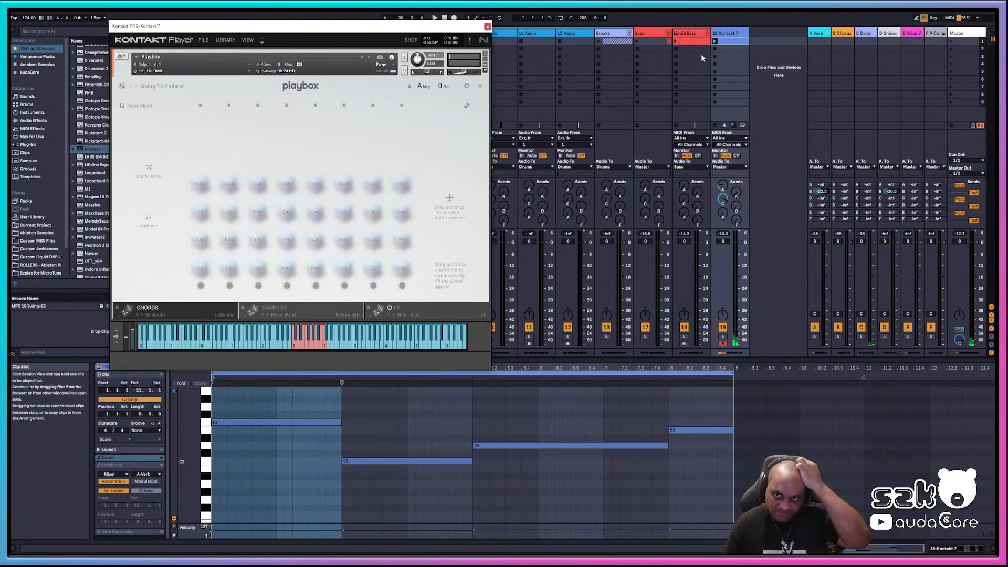
{"action": "left_click", "coordinate": [691, 42]}
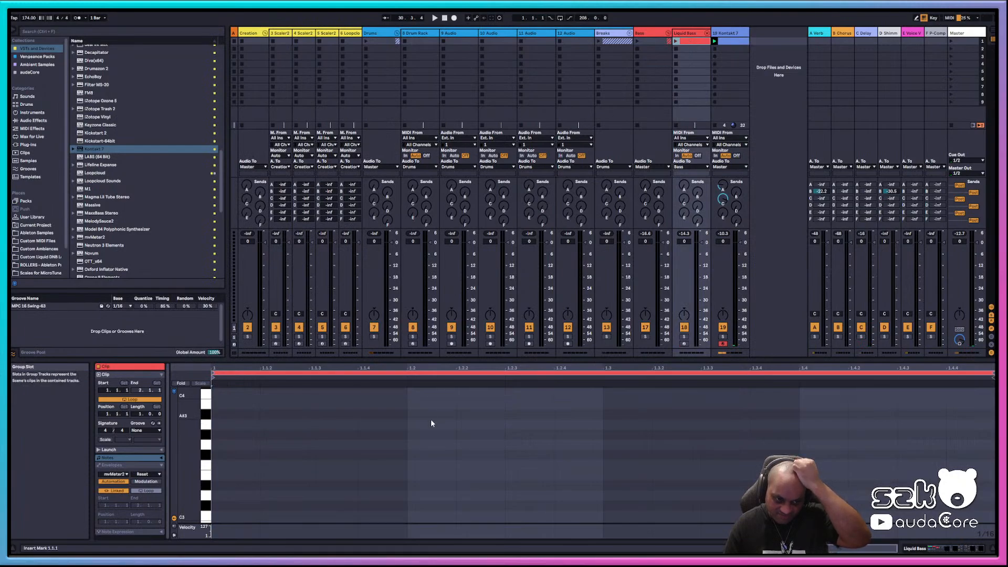
{"action": "scroll", "coordinate": [425, 420], "scroll_direction": "up", "scroll_amount": 5}
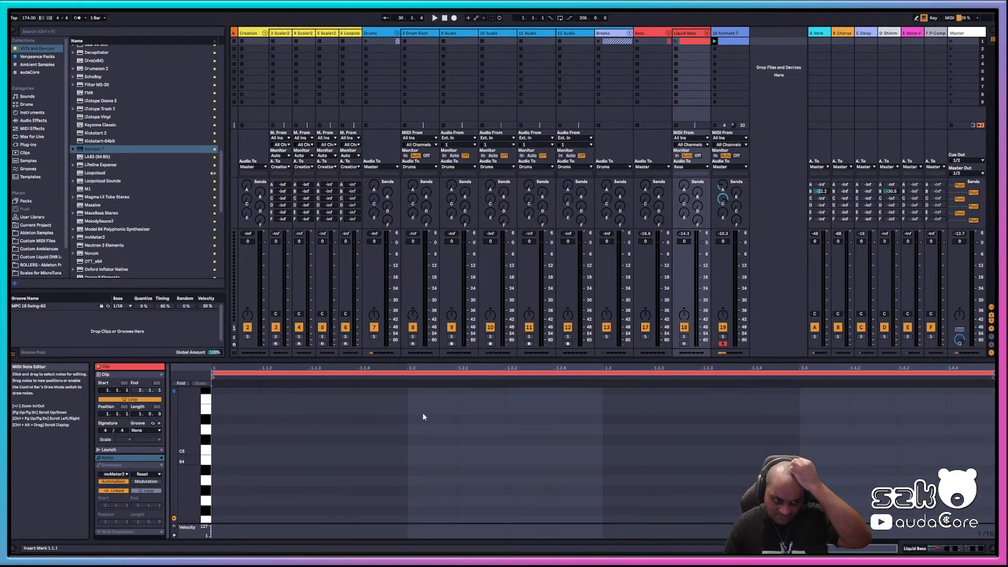
{"action": "scroll", "coordinate": [423, 414], "scroll_direction": "down", "scroll_amount": 3}
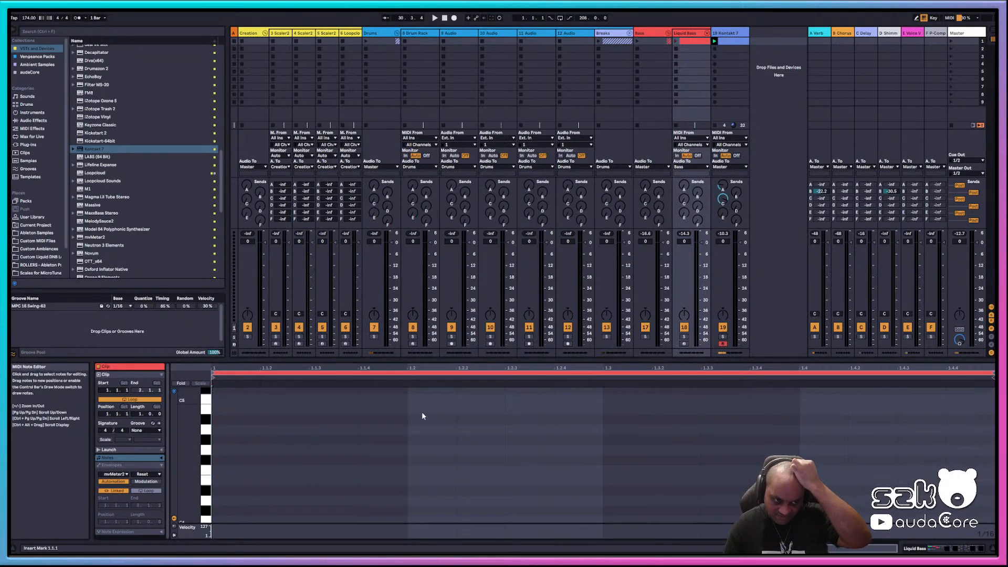
{"action": "left_click", "coordinate": [714, 42]}
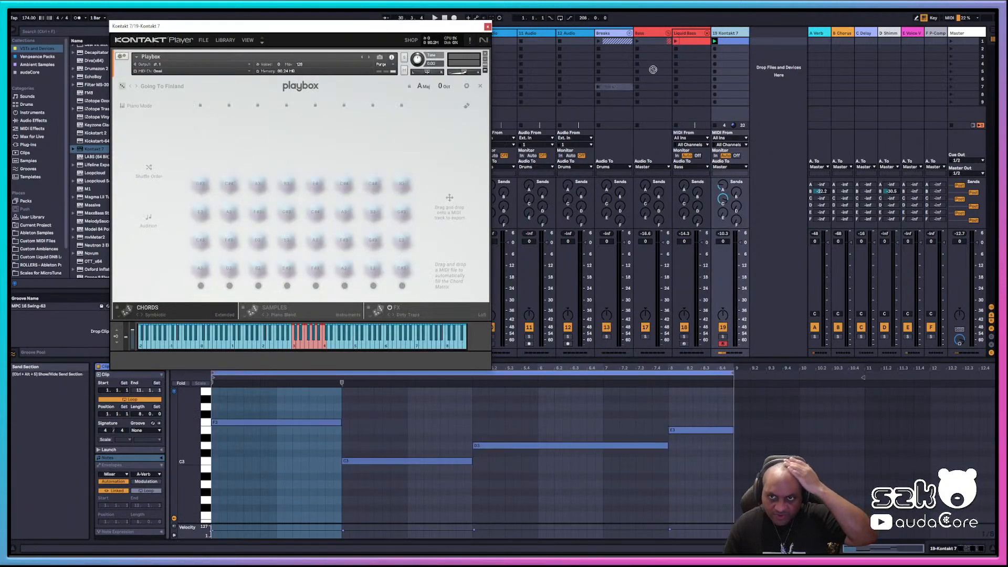
{"action": "left_click", "coordinate": [703, 41]}
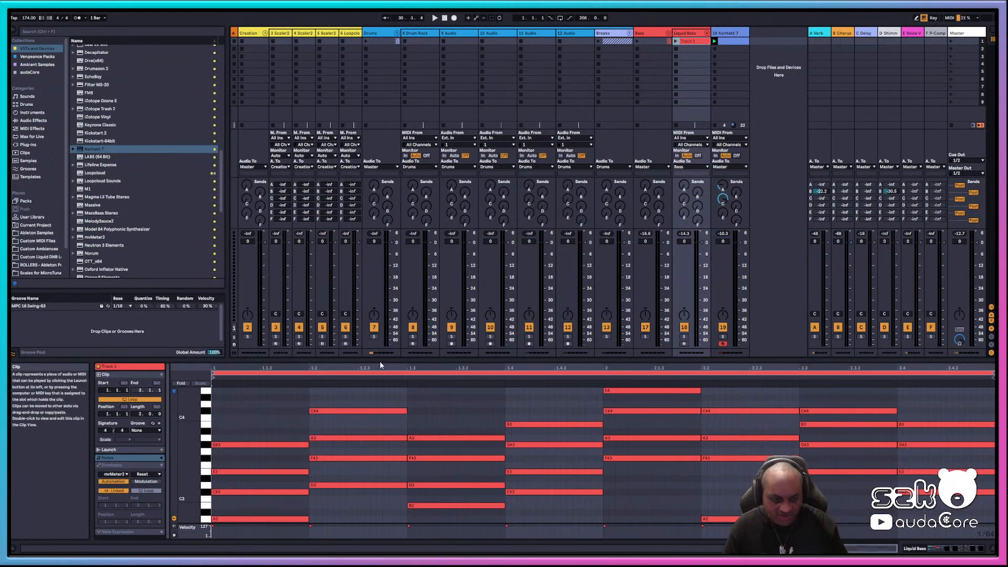
- Audition the Kontakt clip's F3 note, set the Liquid Bass clip's loop length to 9 bars, and copy its fourth chord to 3.1.1
{"action": "left_click", "coordinate": [729, 42]}
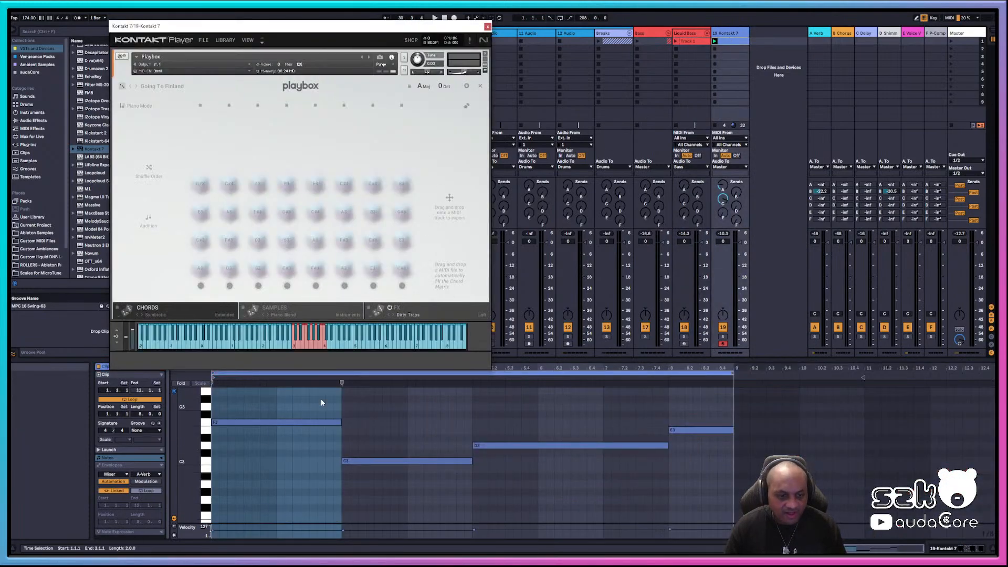
{"action": "left_click", "coordinate": [272, 423]}
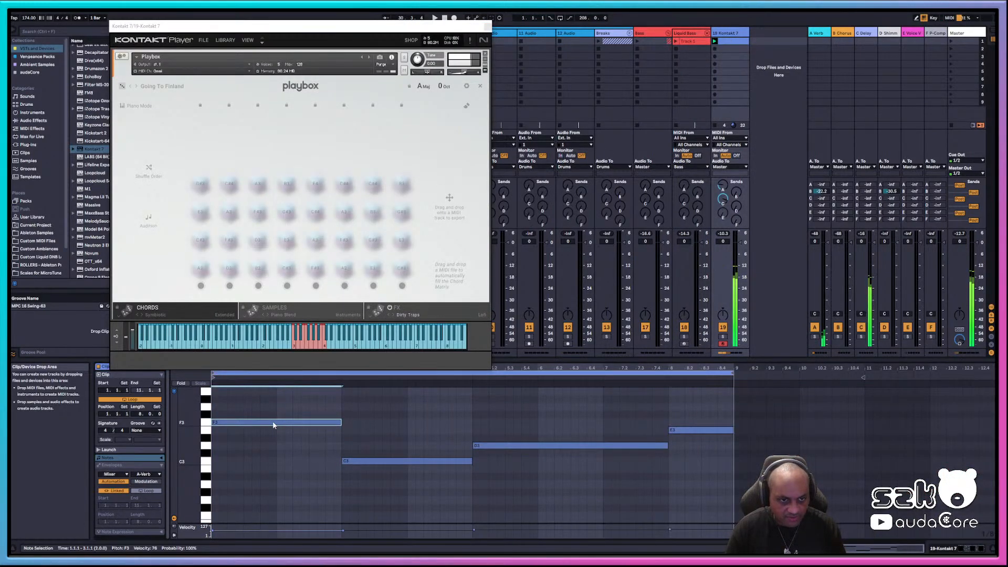
{"action": "left_click", "coordinate": [687, 41]}
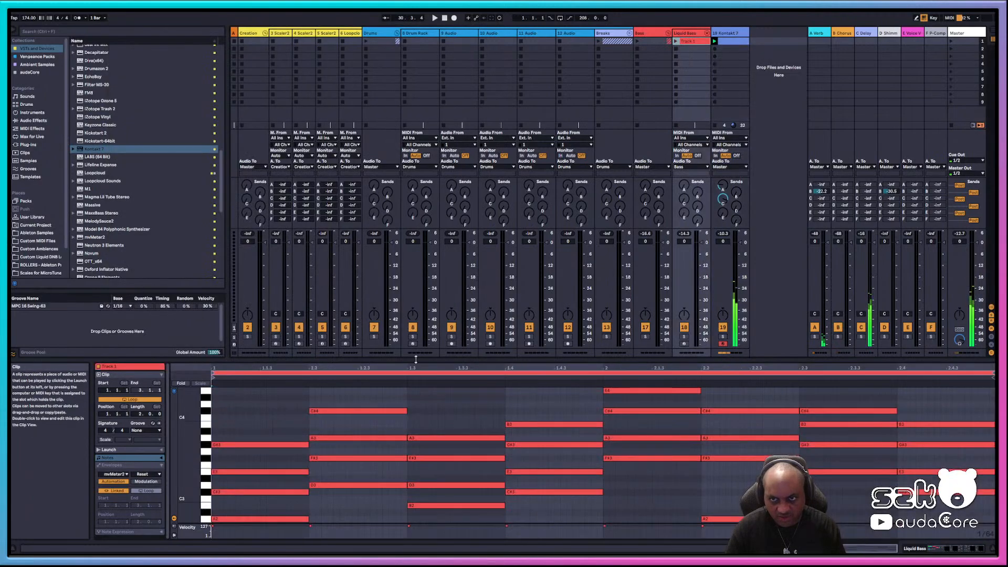
{"action": "scroll", "coordinate": [445, 505], "scroll_direction": "down", "scroll_amount": 2}
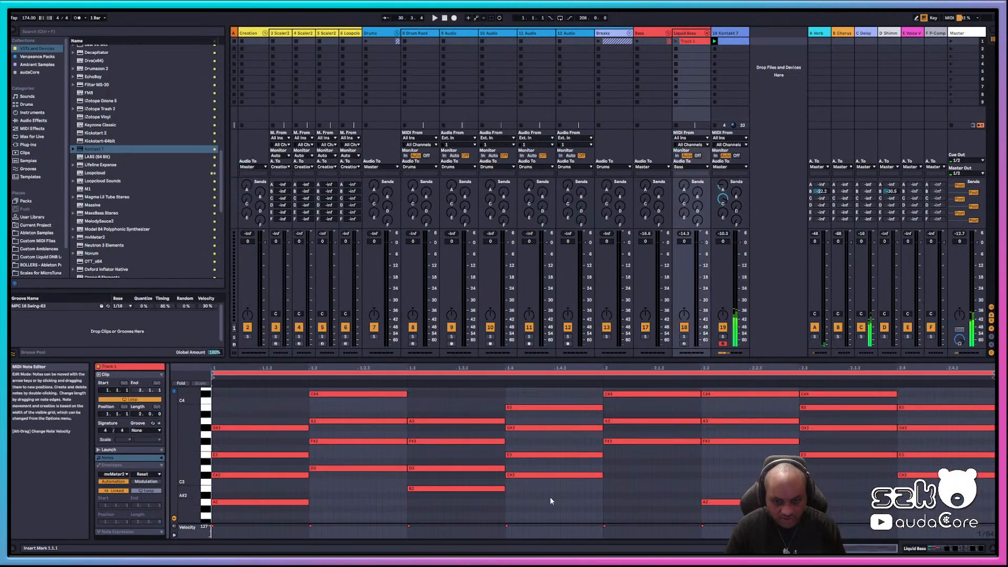
{"action": "left_click", "coordinate": [560, 366]}
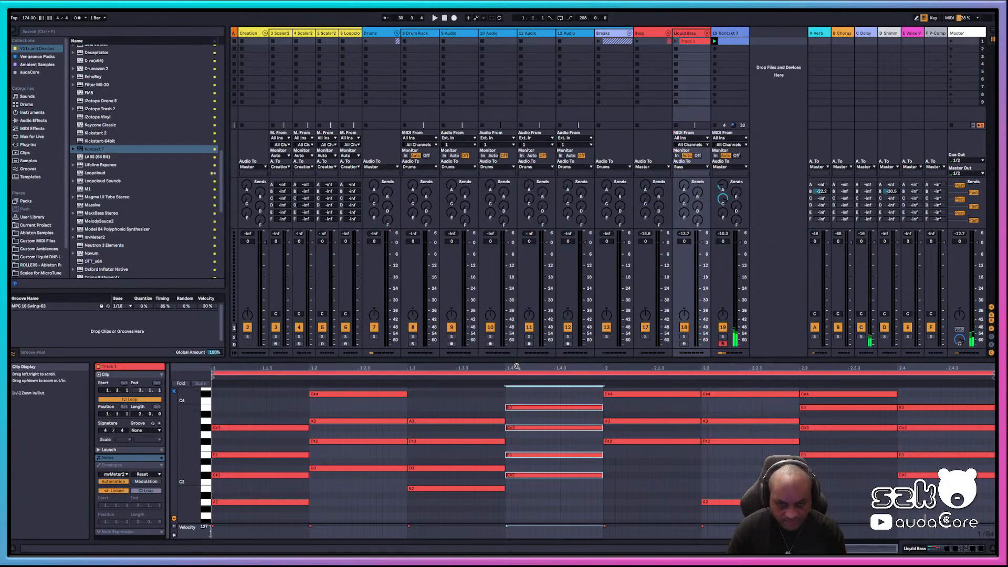
{"action": "left_click_drag", "start_coordinate": [139, 413], "coordinate": [140, 394]}
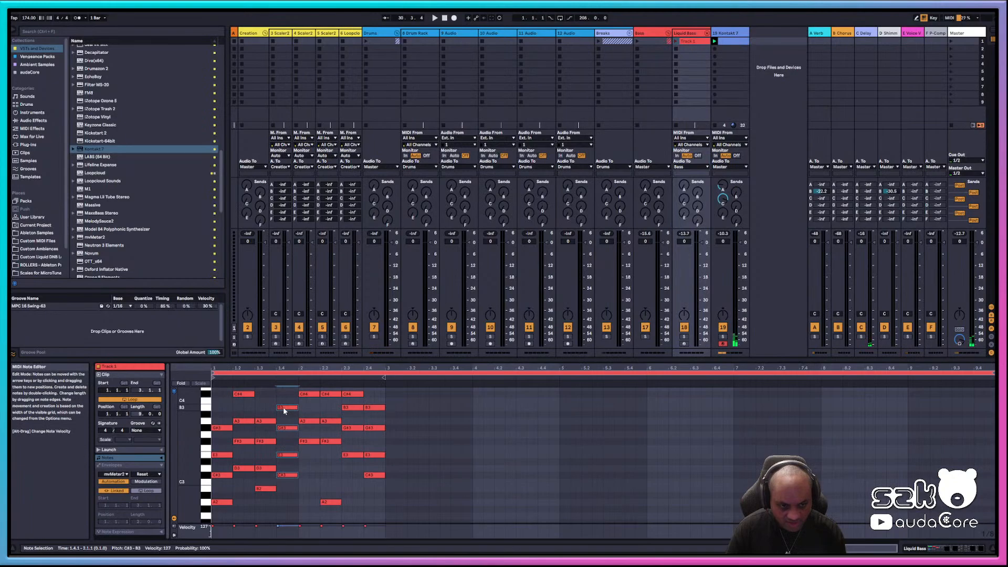
{"action": "left_click_drag", "start_coordinate": [283, 411], "coordinate": [392, 411]}
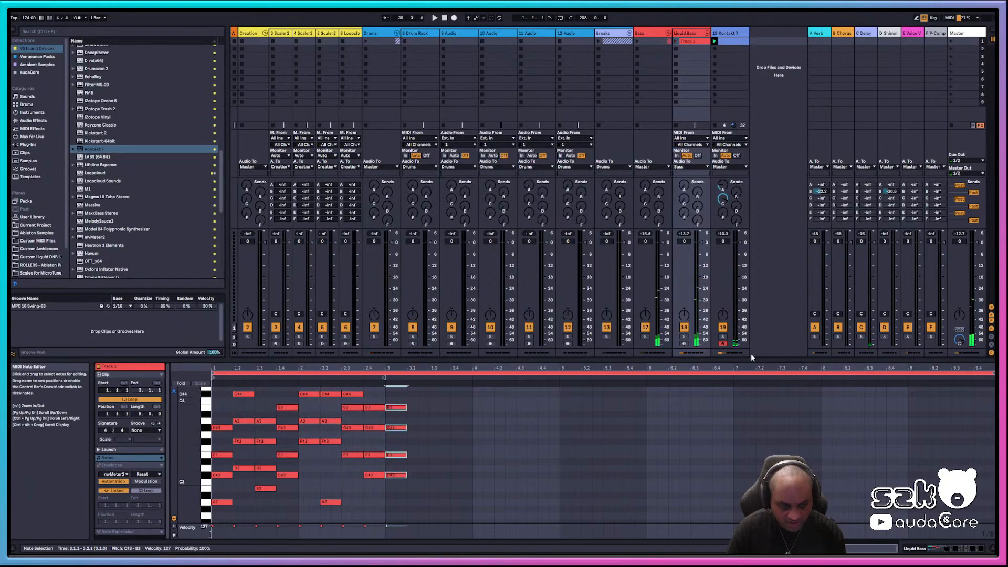
- Audition the Kontakt clip's C3 note and copy the Liquid Bass clip's first chord to directly after the copied fourth chord
{"action": "left_click", "coordinate": [733, 41]}
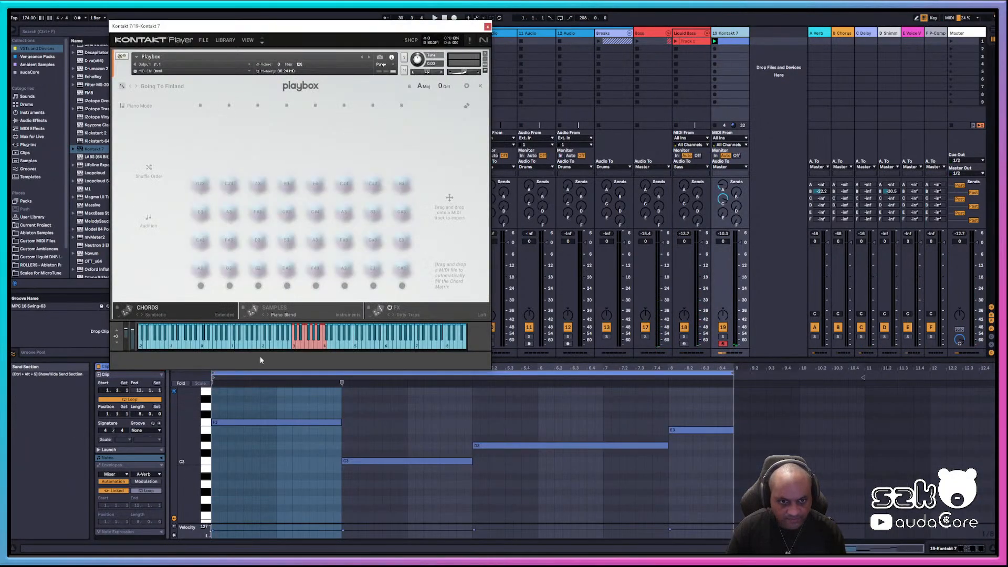
{"action": "left_click", "coordinate": [407, 461]}
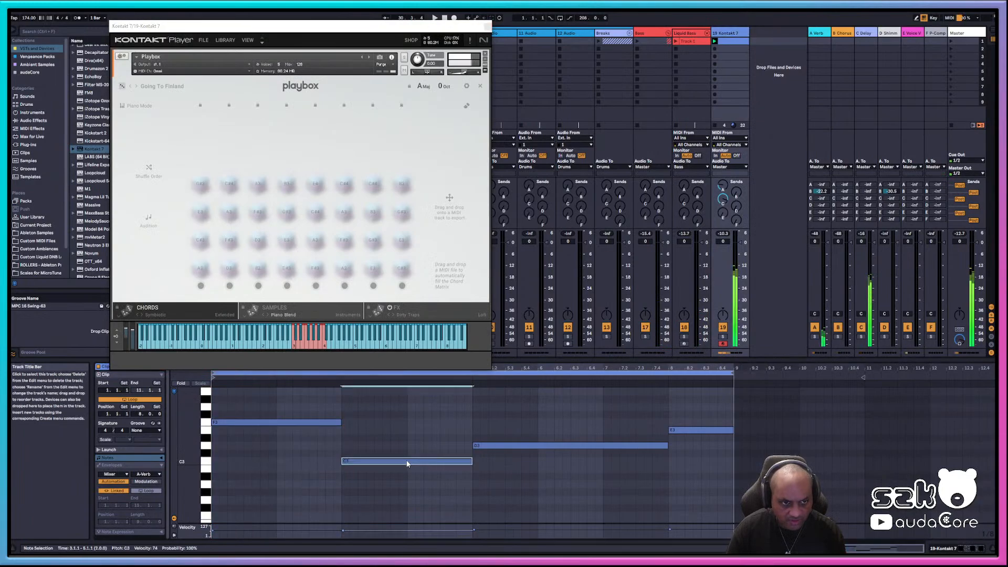
{"action": "left_click", "coordinate": [692, 41]}
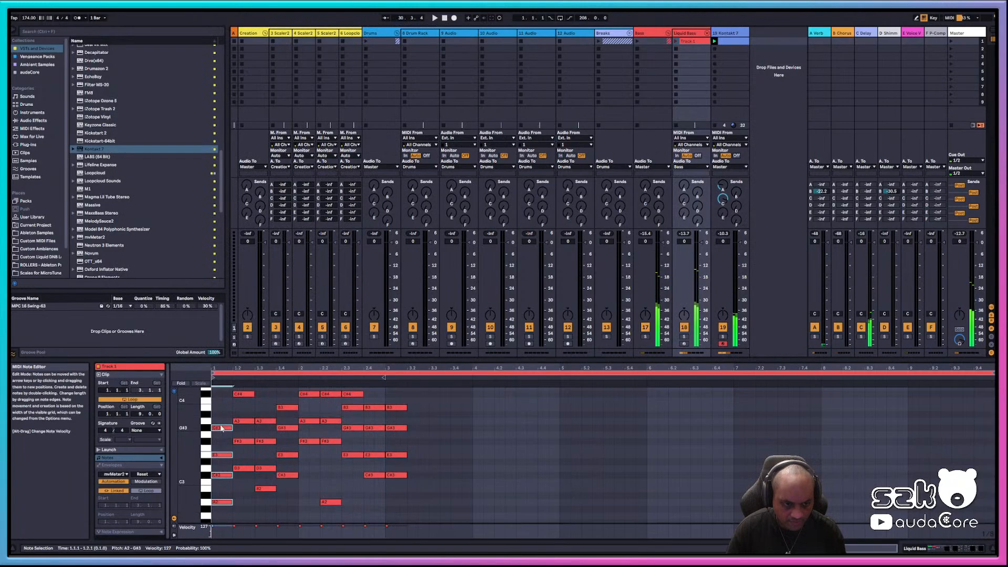
{"action": "left_click_drag", "start_coordinate": [221, 430], "coordinate": [418, 431]}
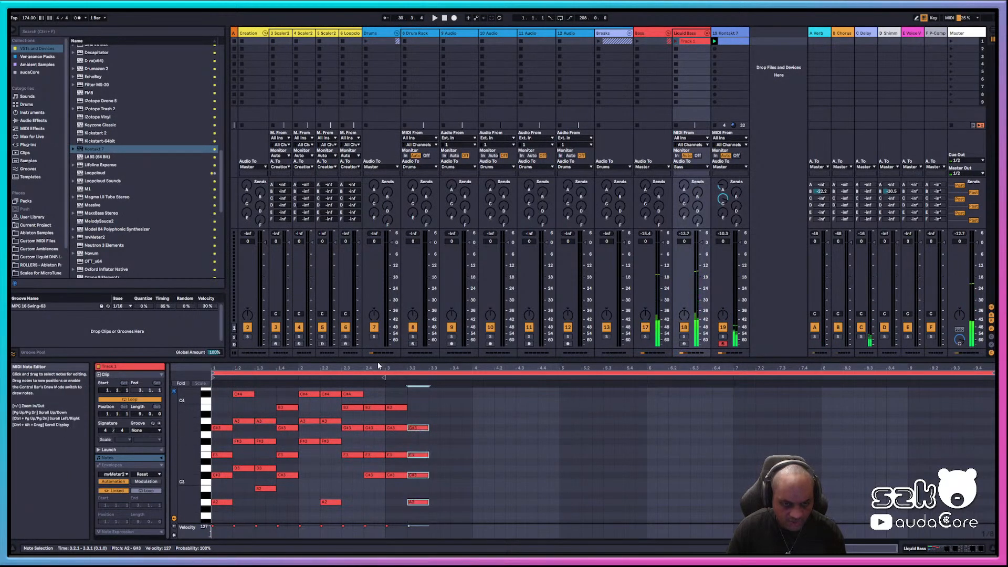
- Audition the Kontakt clip's D3 note and copy the Liquid Bass clip's second chord to 3.3.1
{"action": "left_click", "coordinate": [728, 34]}
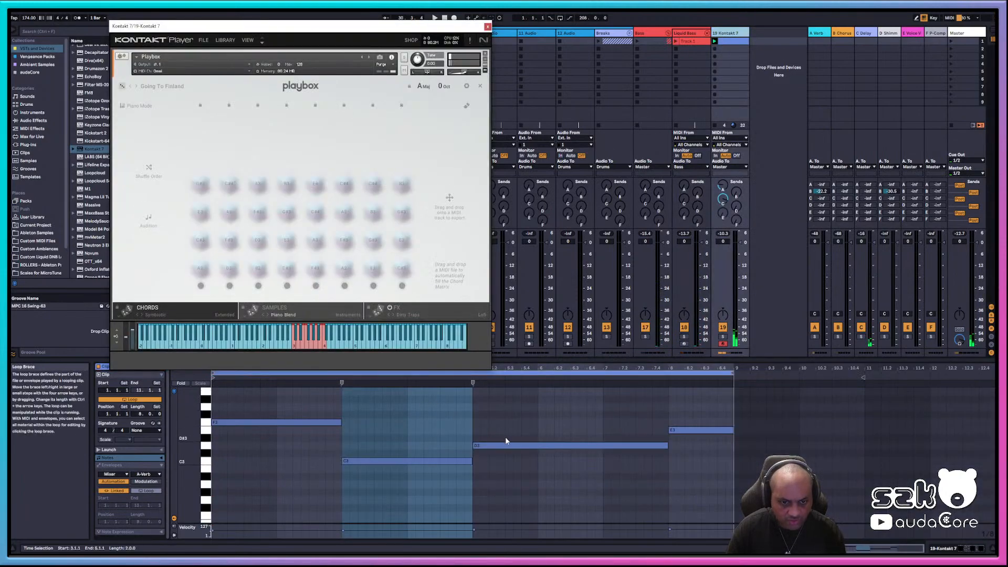
{"action": "left_click", "coordinate": [520, 450]}
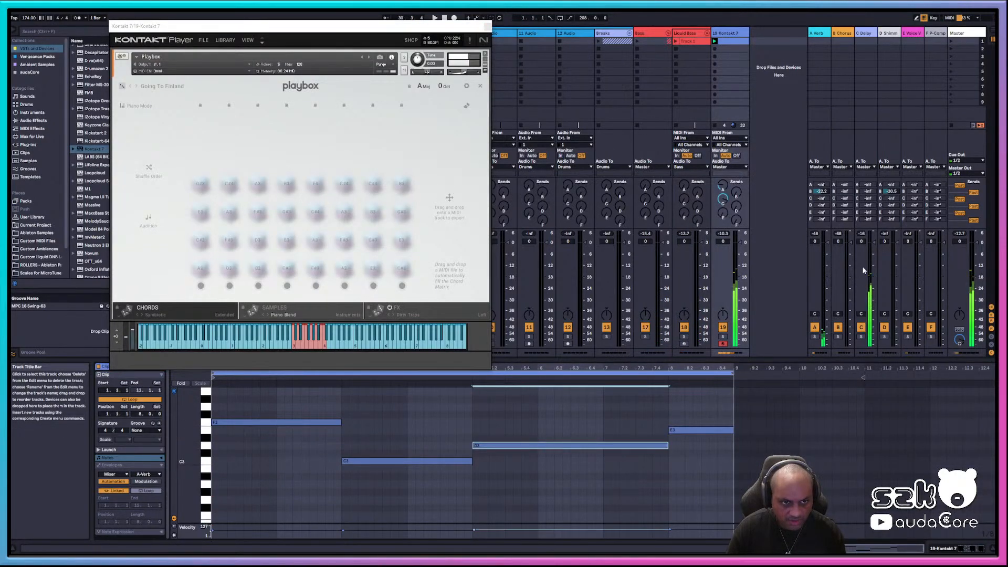
{"action": "left_click", "coordinate": [728, 34]}
{"action": "left_click", "coordinate": [692, 34]}
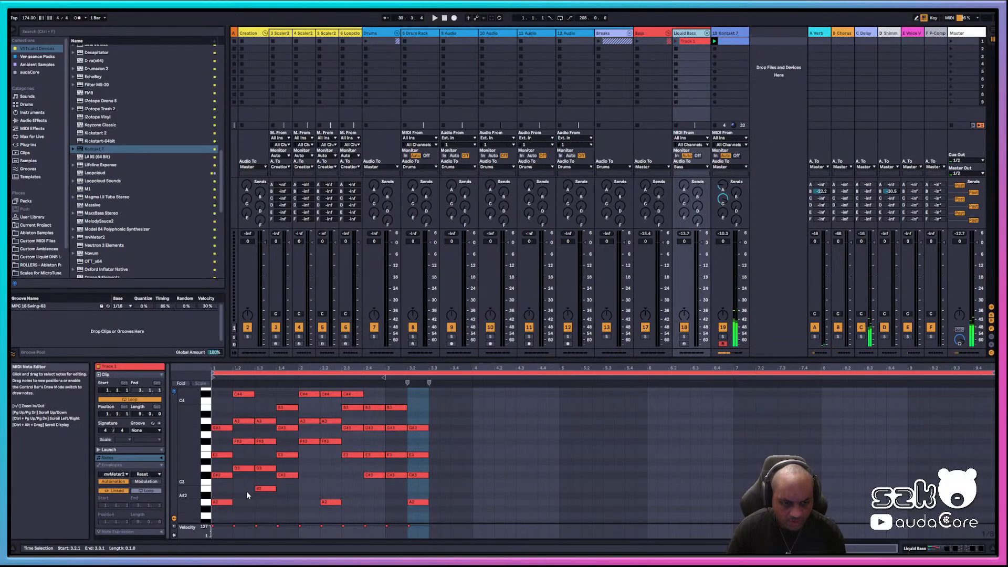
{"action": "left_click_drag", "start_coordinate": [242, 471], "coordinate": [244, 399]}
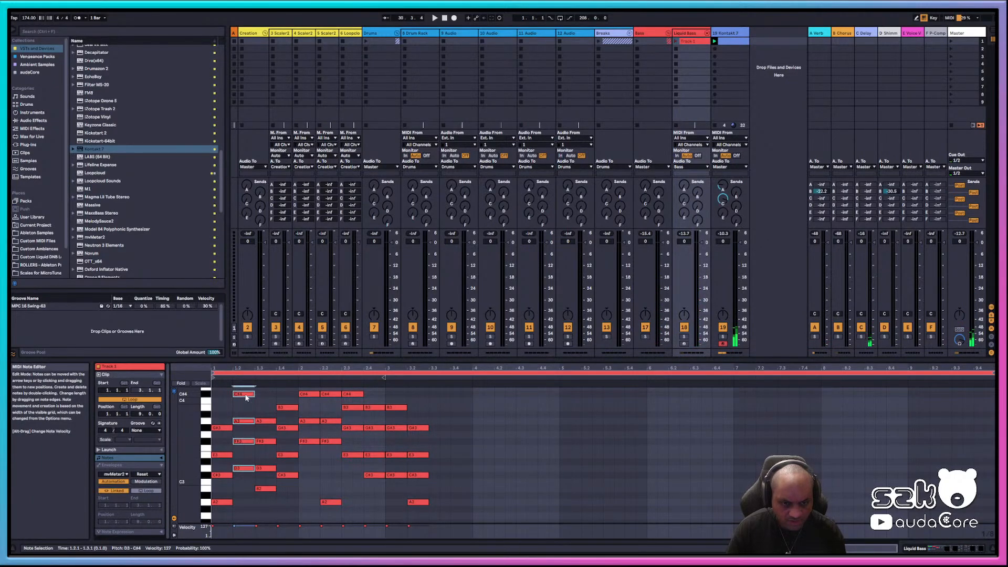
{"action": "left_click_drag", "start_coordinate": [246, 398], "coordinate": [443, 401]}
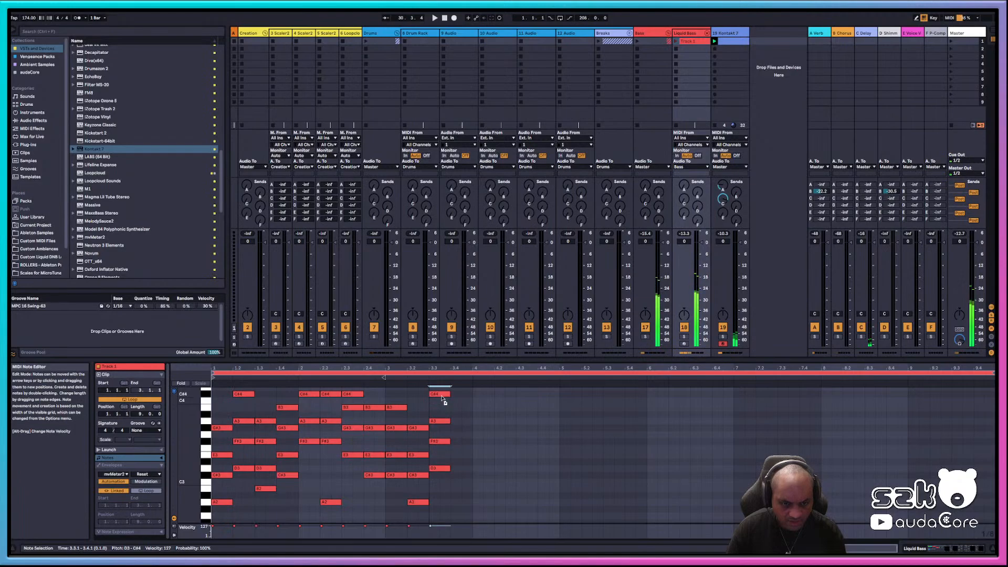
- Audition the Kontakt clip's final E3 note and copy the Liquid Bass clip's third chord to 3.4.1
{"action": "left_click", "coordinate": [727, 33]}
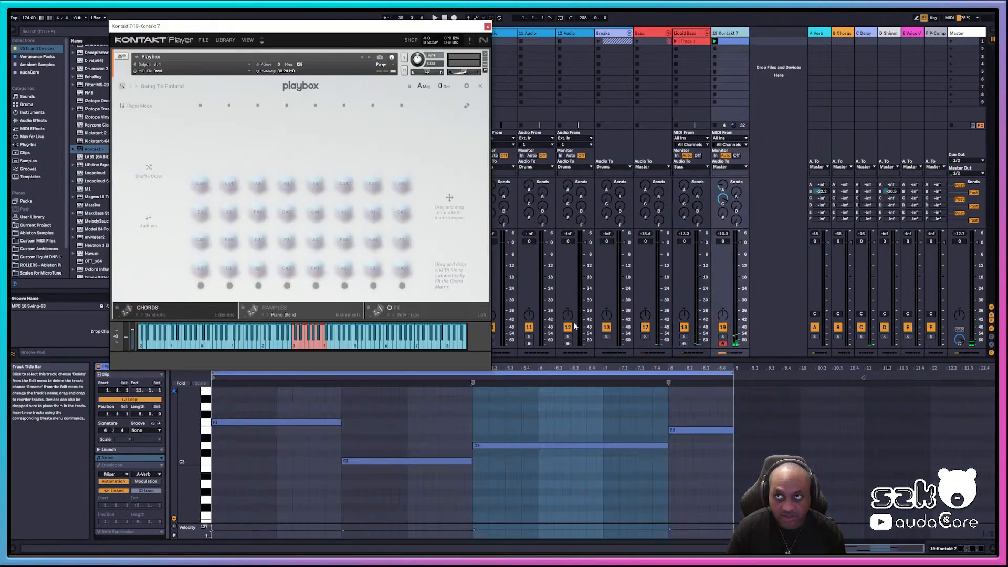
{"action": "left_click", "coordinate": [685, 431]}
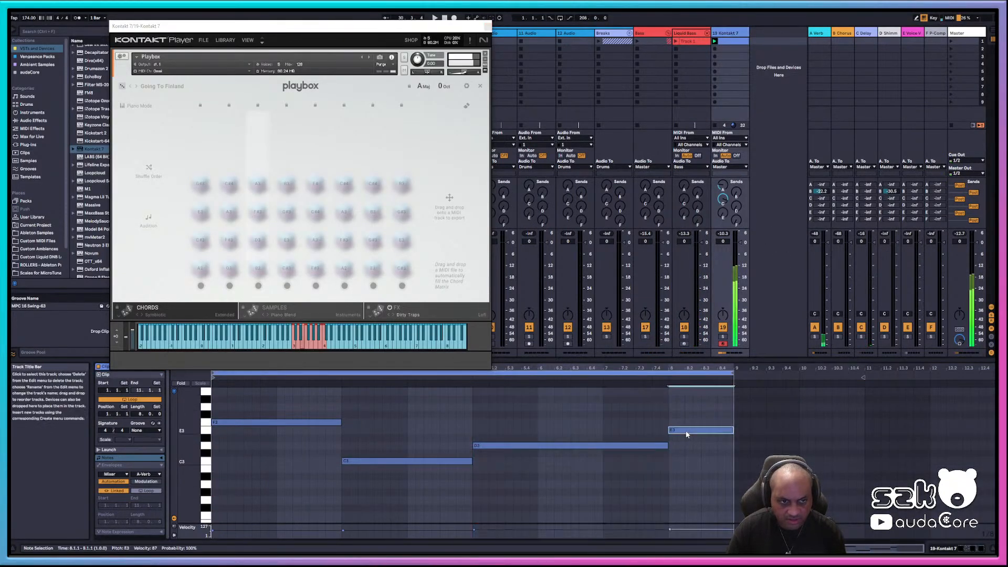
{"action": "left_click", "coordinate": [688, 35]}
{"action": "left_click_drag", "start_coordinate": [263, 507], "coordinate": [466, 422]}
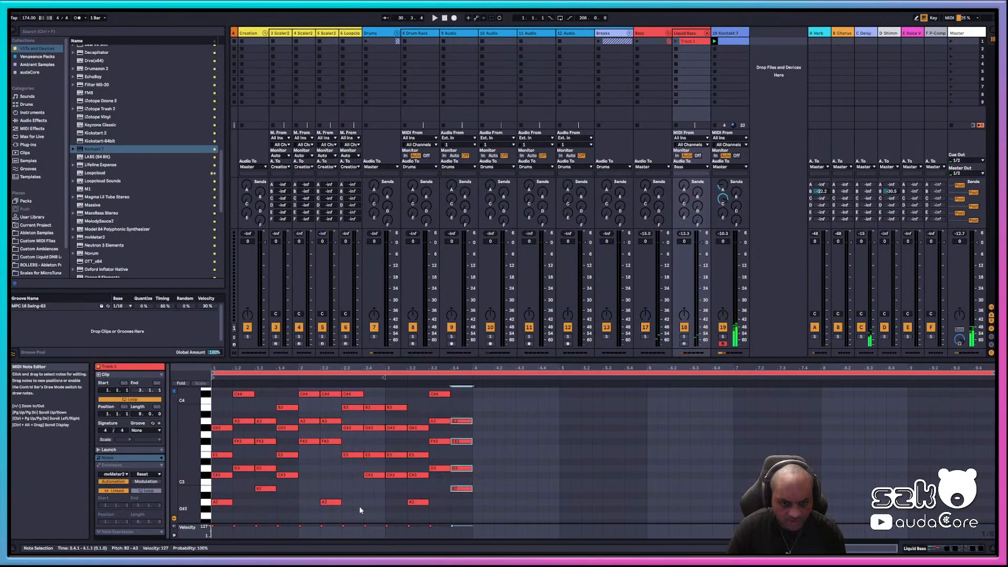
- Delete the original exported chords before bar 3 and move the four copied chords to the clip start at 1.1.1
{"action": "left_click_drag", "start_coordinate": [375, 515], "coordinate": [138, 270]}
{"action": "key", "text": "Delete"}
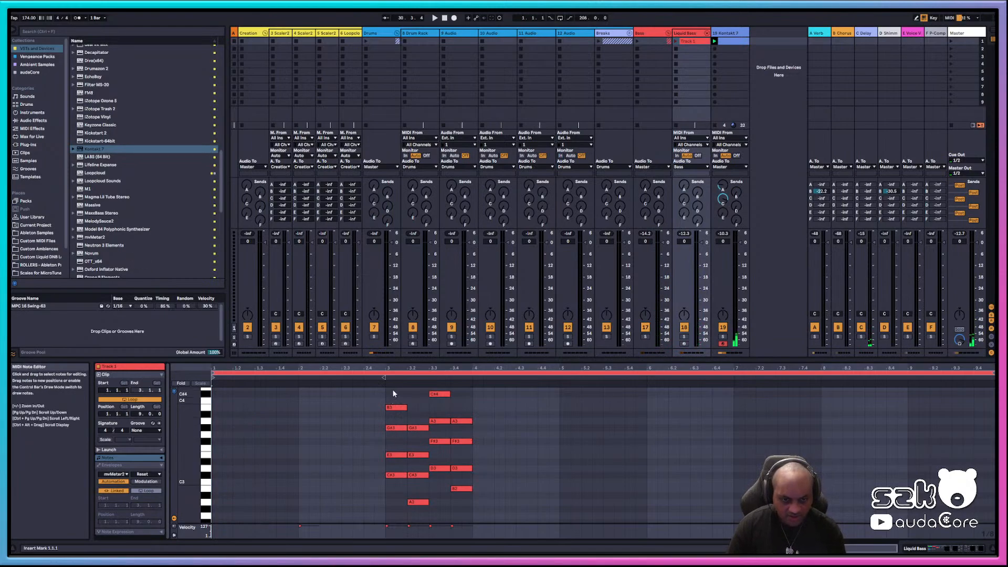
{"action": "key", "text": "ctrl+a"}
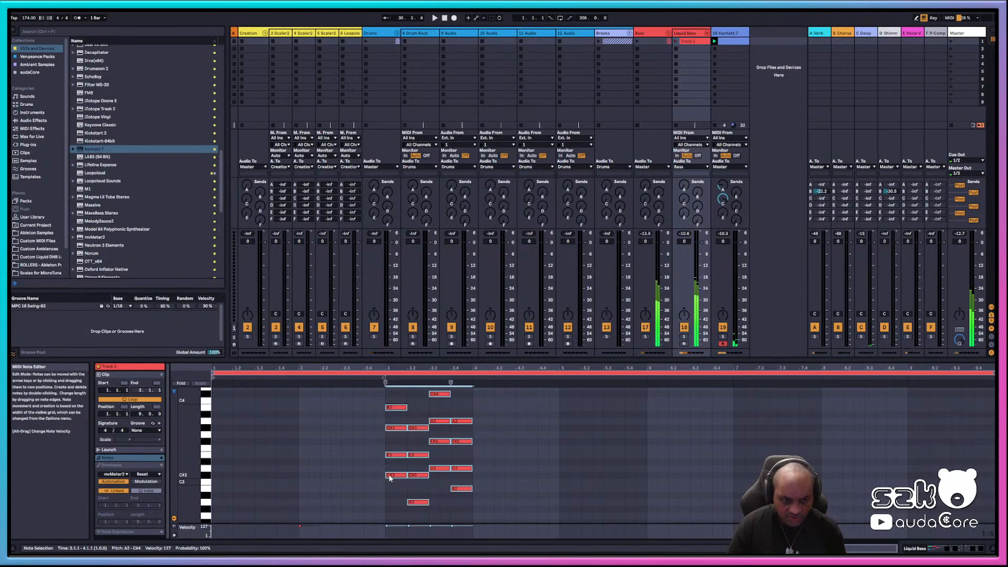
{"action": "left_click_drag", "start_coordinate": [391, 477], "coordinate": [217, 476]}
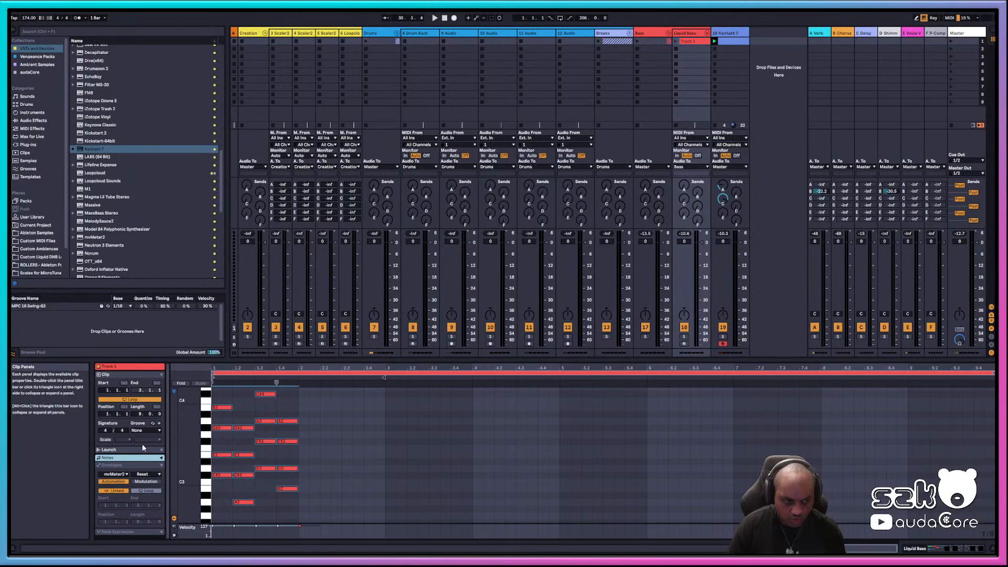
- Stretch the four selected chords to half tempo three times so each chord lasts two bars
{"action": "left_click", "coordinate": [137, 464]}
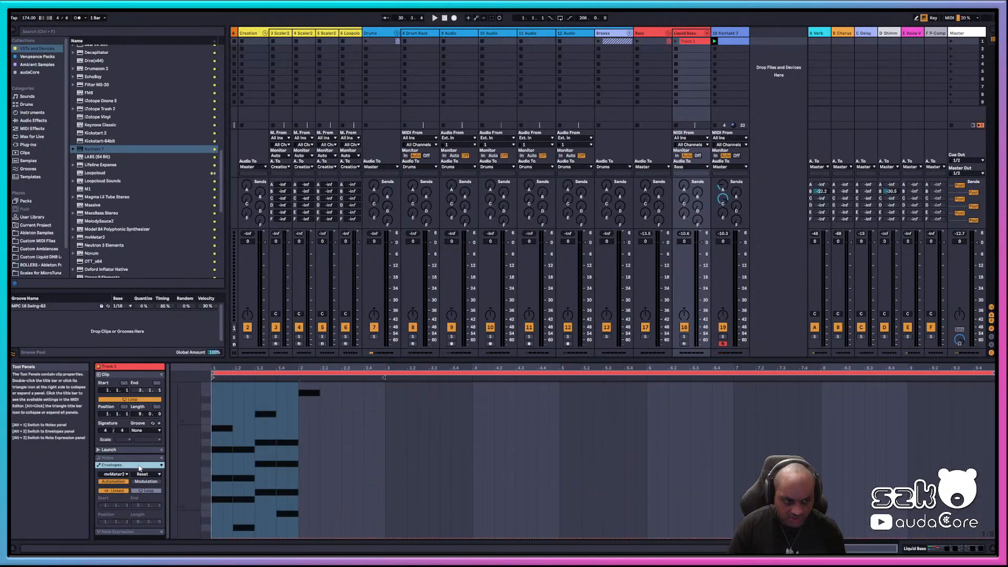
{"action": "left_click", "coordinate": [138, 458]}
{"action": "left_click", "coordinate": [162, 458]}
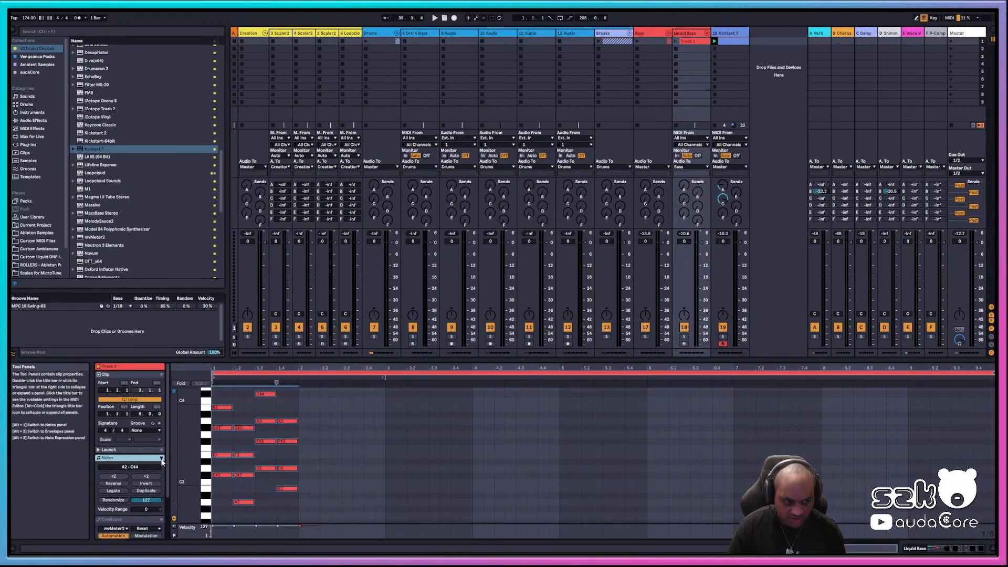
{"action": "left_click", "coordinate": [147, 477]}
{"action": "left_click", "coordinate": [147, 476]}
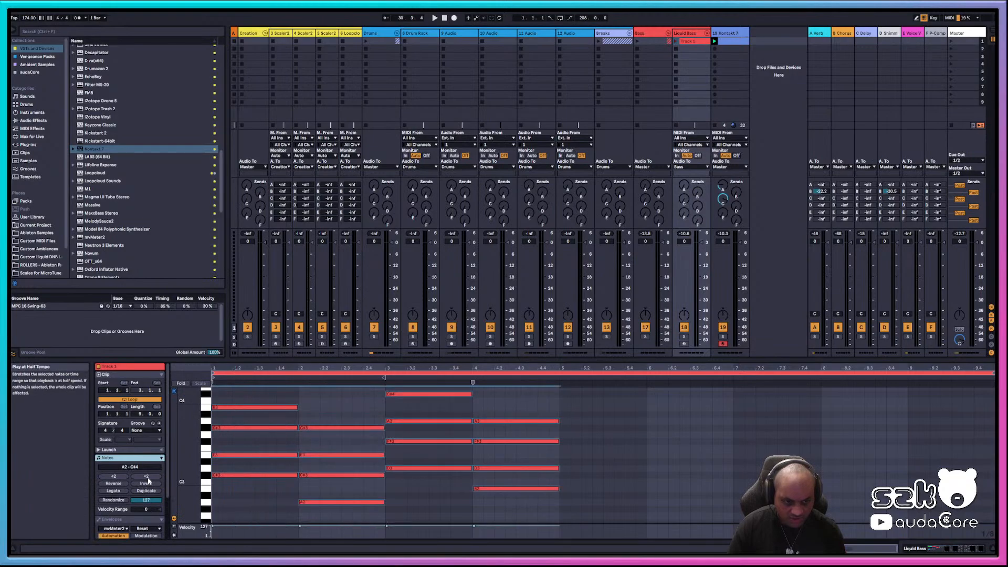
{"action": "left_click", "coordinate": [147, 477]}
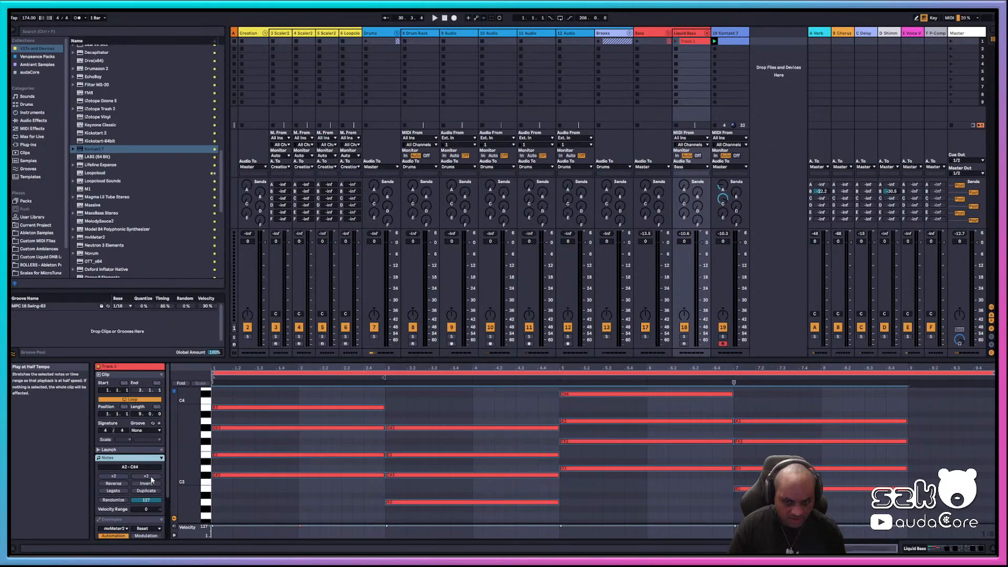
- Launch the Liquid Bass clip alongside the Kontakt clip and shorten its loop to 8 bars
{"action": "key", "text": "space"}
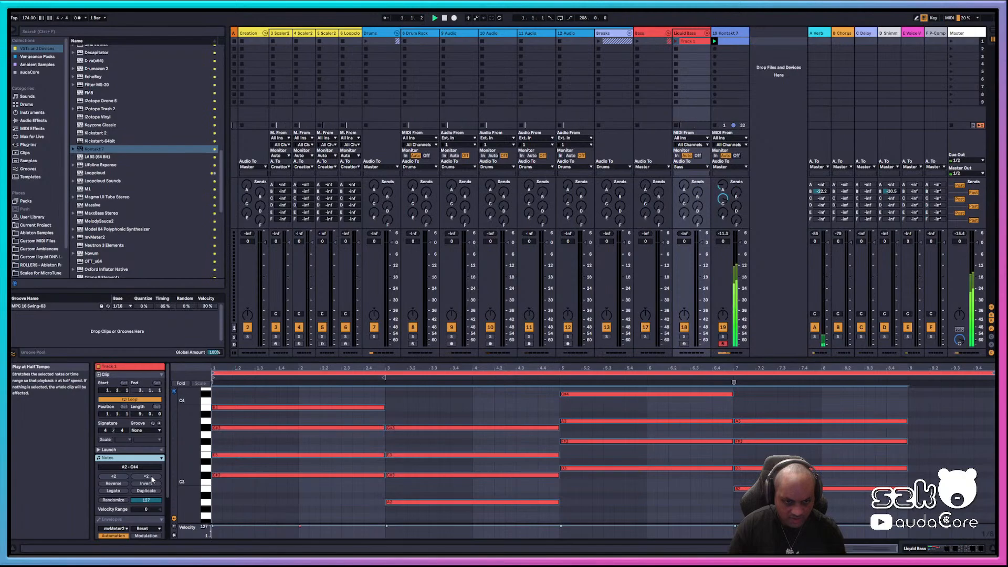
{"action": "left_click", "coordinate": [676, 42]}
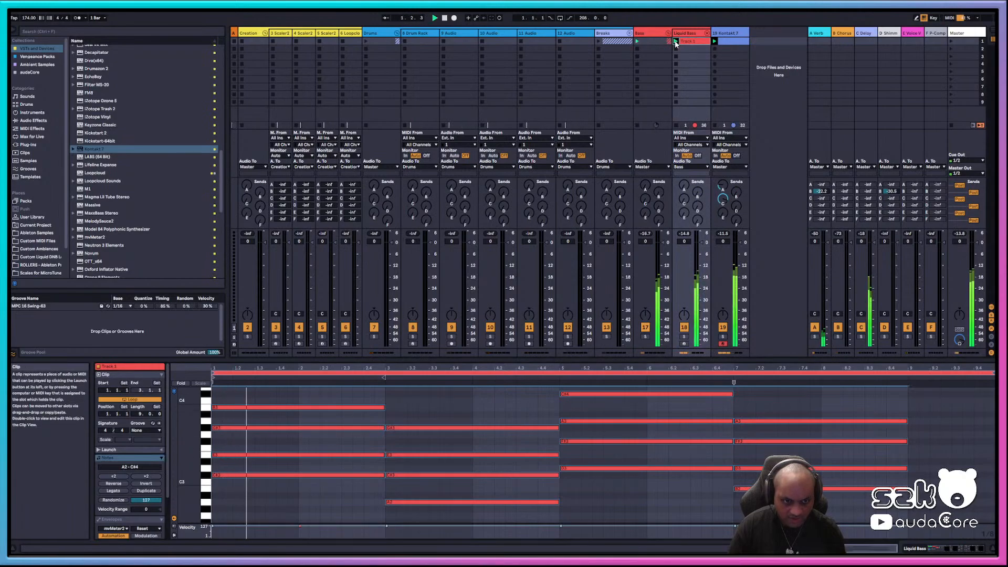
{"action": "key", "text": "space"}
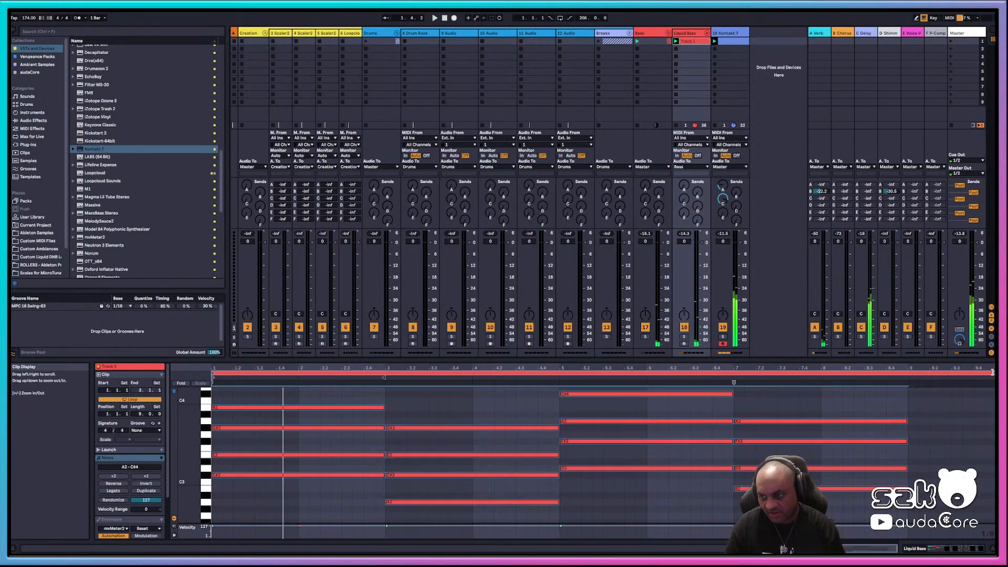
{"action": "left_click_drag", "start_coordinate": [992, 374], "coordinate": [908, 383]}
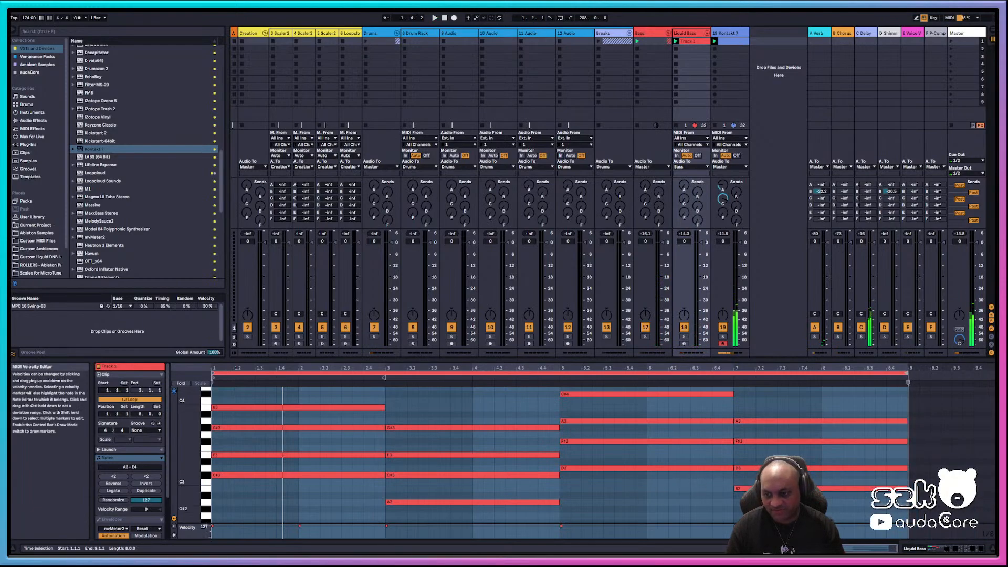
- Deactivate the upper notes of all four chords, leaving only each chord's lowest note active
{"action": "left_click_drag", "start_coordinate": [787, 478], "coordinate": [789, 388]}
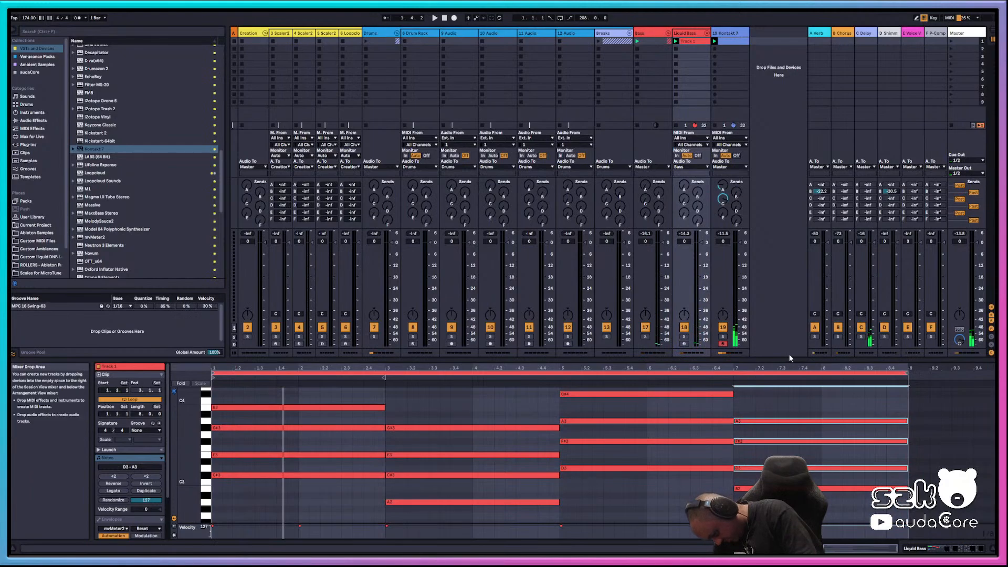
{"action": "key", "text": "0"}
{"action": "left_click_drag", "start_coordinate": [717, 454], "coordinate": [680, 392]}
{"action": "key", "text": "0"}
{"action": "left_click_drag", "start_coordinate": [467, 390], "coordinate": [439, 487]}
{"action": "key", "text": "0"}
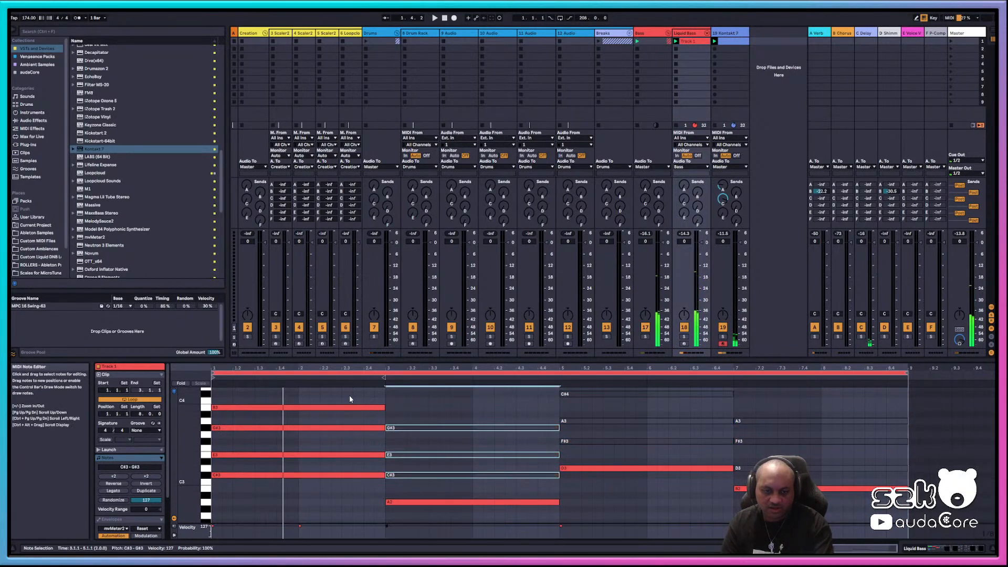
{"action": "left_click_drag", "start_coordinate": [348, 395], "coordinate": [320, 458]}
{"action": "key", "text": "0"}
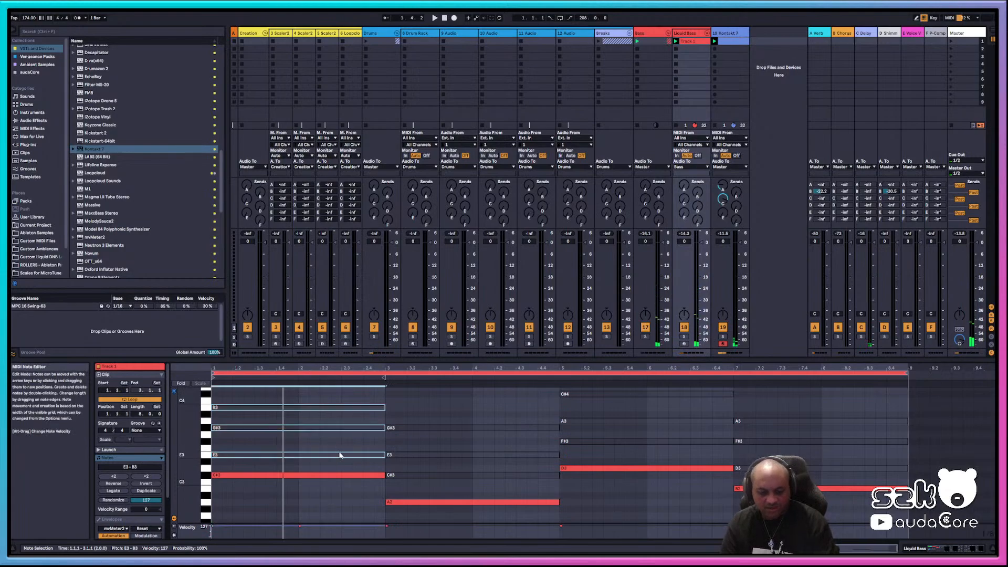
- Transpose all notes in the Liquid Bass clip down one octave and play the result
{"action": "key", "text": "ctrl+a"}
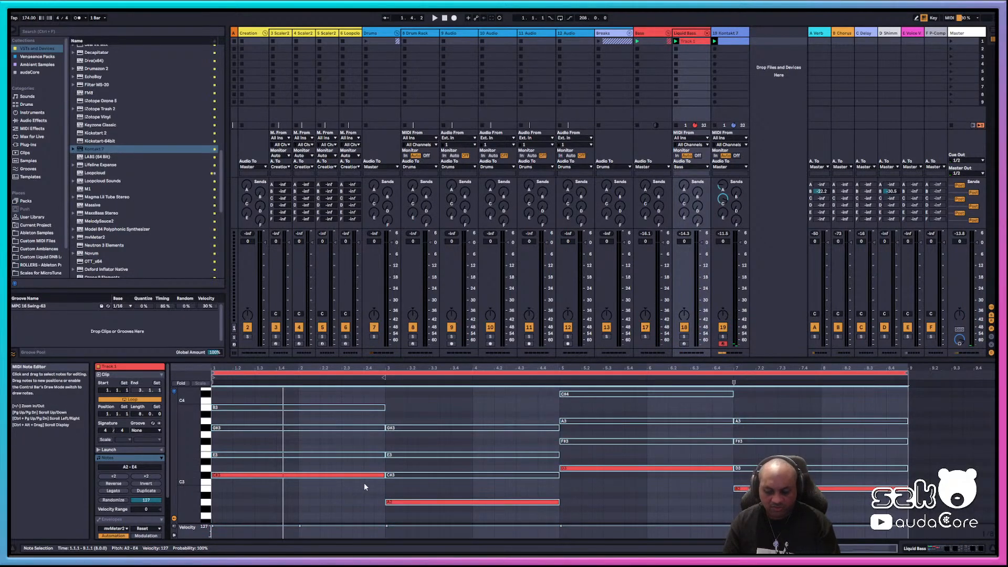
{"action": "key", "text": "shift+Down"}
{"action": "key", "text": "space"}
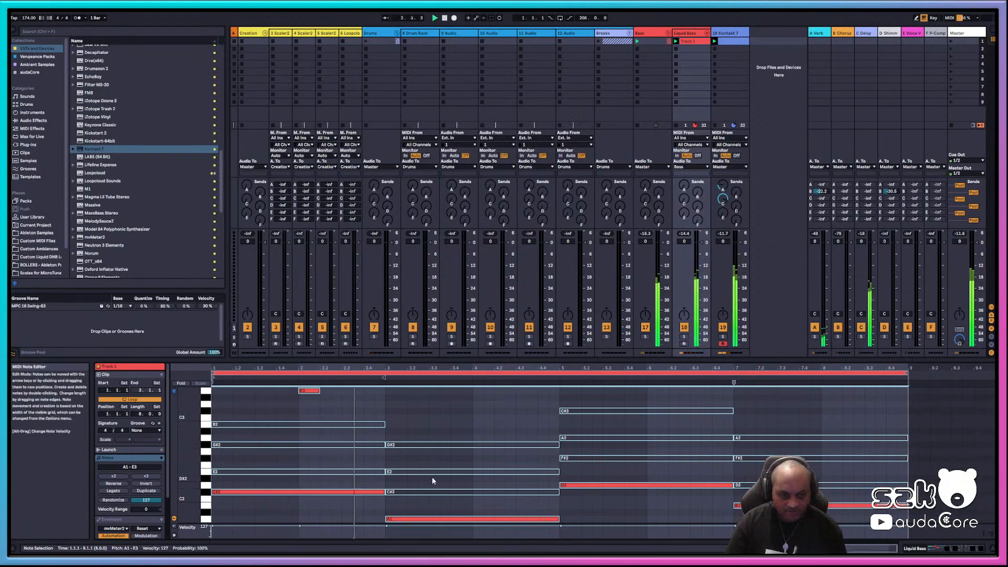
- Delete the stray short E3 note at 2.1.1 from the Liquid Bass clip
{"action": "scroll", "coordinate": [420, 462], "scroll_direction": "up", "scroll_amount": 2}
{"action": "left_click", "coordinate": [307, 433]}
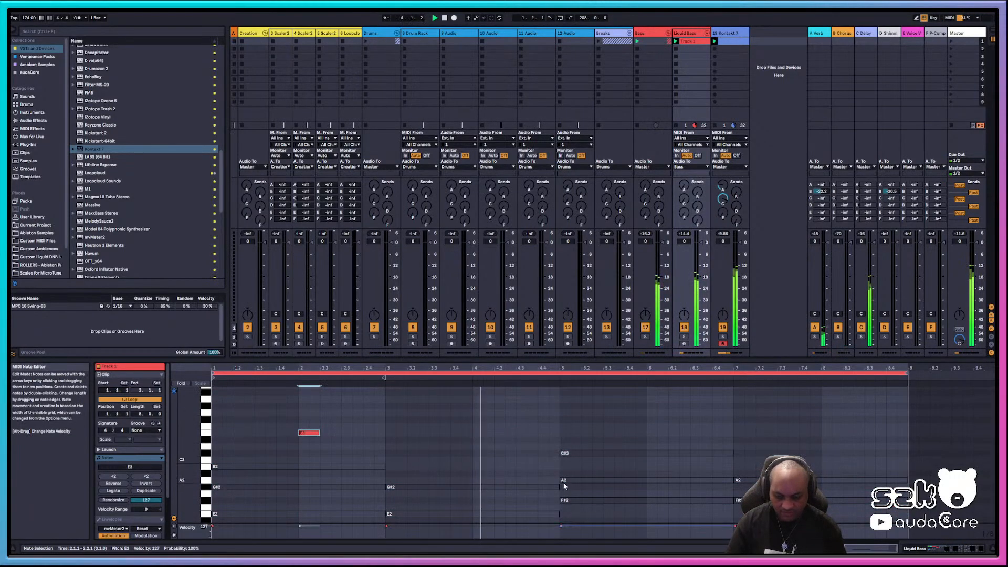
{"action": "key", "text": "Delete"}
{"action": "scroll", "coordinate": [571, 490], "scroll_direction": "down", "scroll_amount": 3}
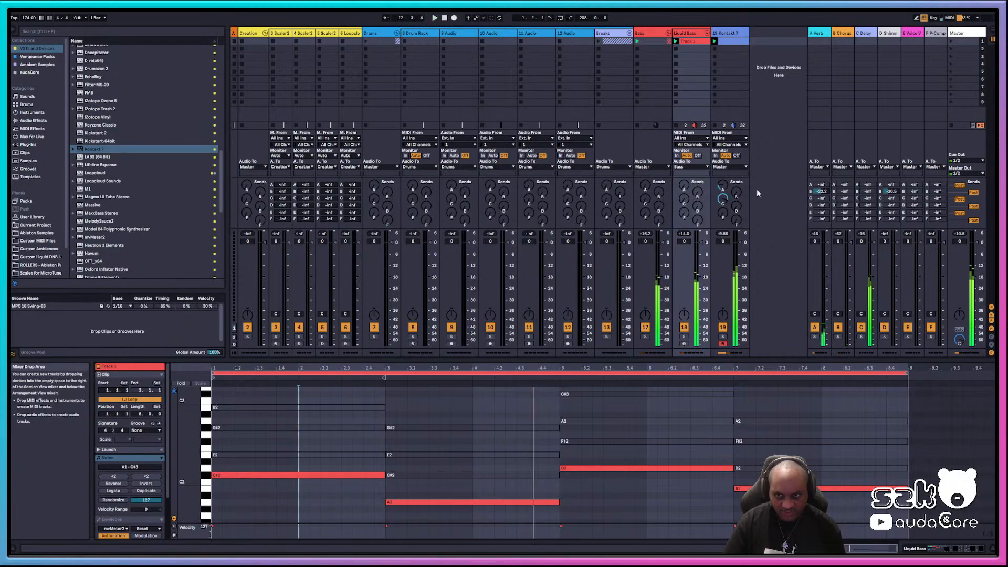
- Lower the Kontakt 7 track's volume to -6.0 dB while listening to the bass and chords together
{"action": "key", "text": "space"}
{"action": "left_click_drag", "start_coordinate": [739, 241], "coordinate": [740, 254]}
{"action": "key", "text": "space"}
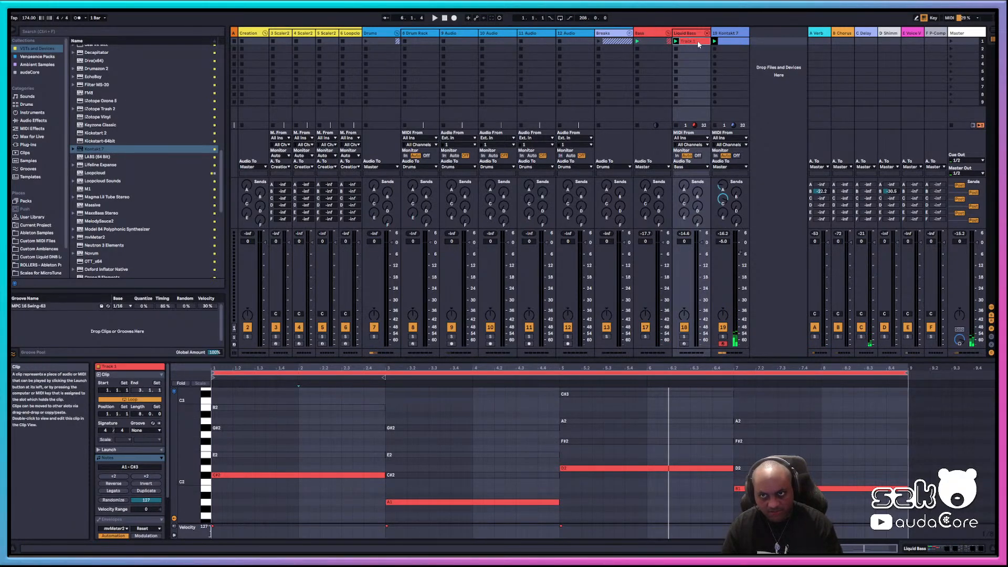
- Copy the Liquid Bass clip to a new track after Kontakt 7 and reactivate all its chord notes
{"action": "left_click_drag", "start_coordinate": [697, 40], "coordinate": [770, 42]}
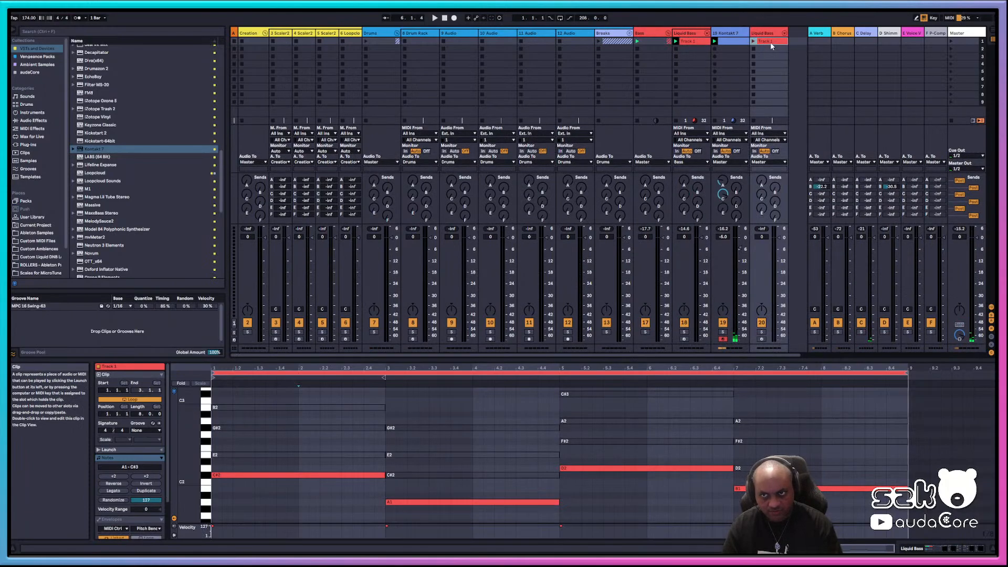
{"action": "left_click", "coordinate": [259, 508]}
{"action": "key", "text": "ctrl+a"}
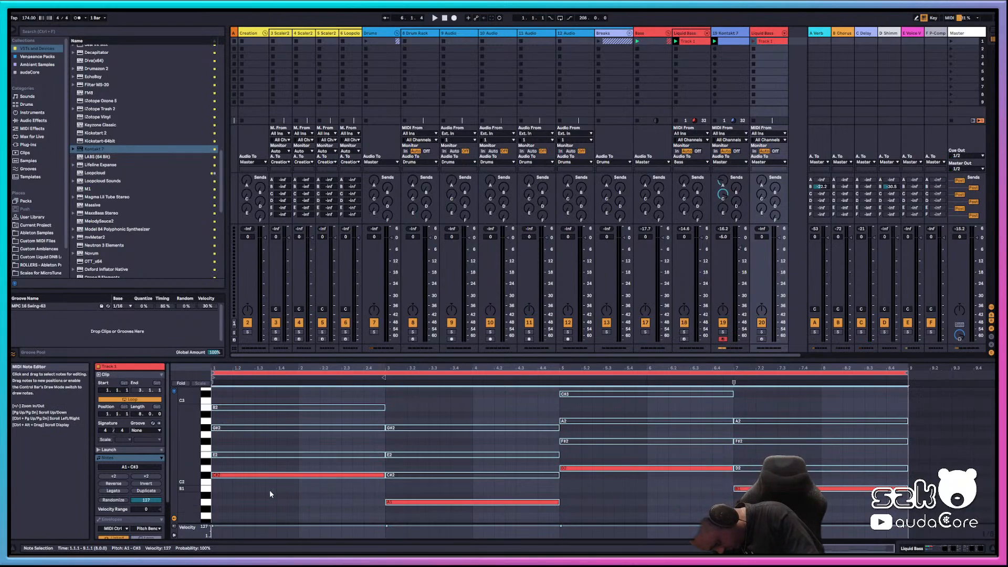
{"action": "key", "text": "0"}
{"action": "key", "text": "0"}
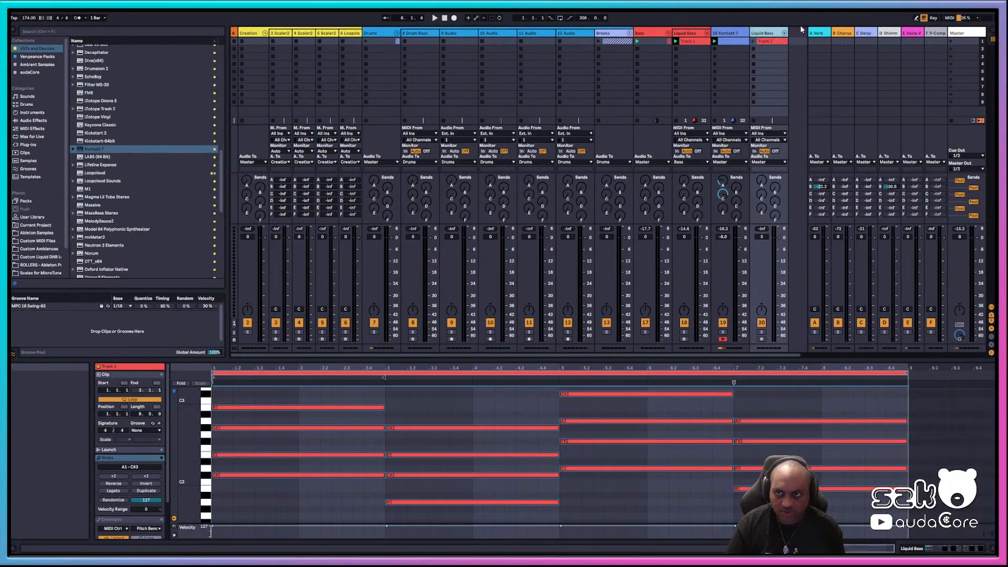
- Unfold the copied Liquid Bass track's chains, move its chord clip onto another new track, and fold the emptied track's chains
{"action": "left_click", "coordinate": [784, 33]}
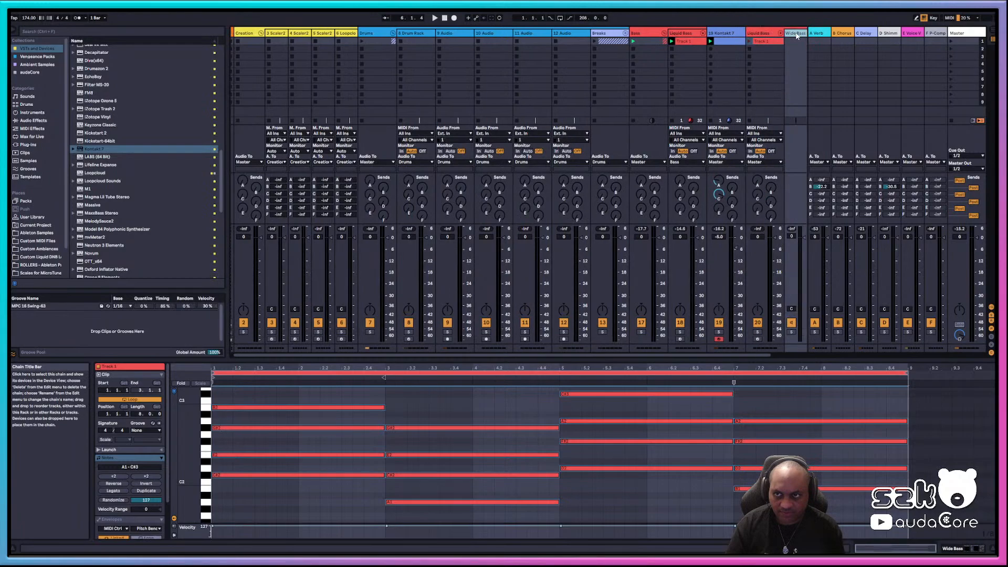
{"action": "left_click", "coordinate": [775, 34]}
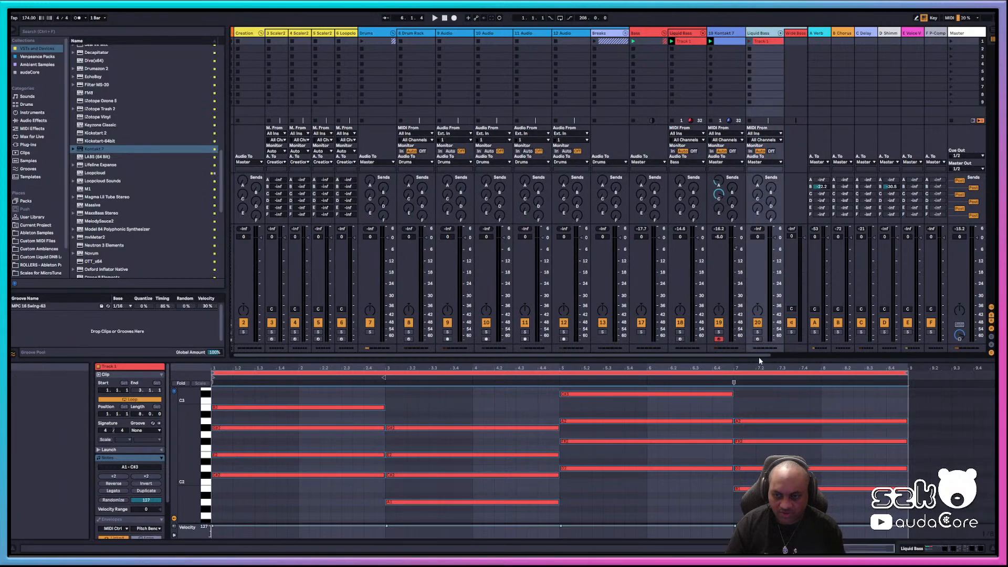
{"action": "left_click_drag", "start_coordinate": [759, 355], "coordinate": [828, 350]}
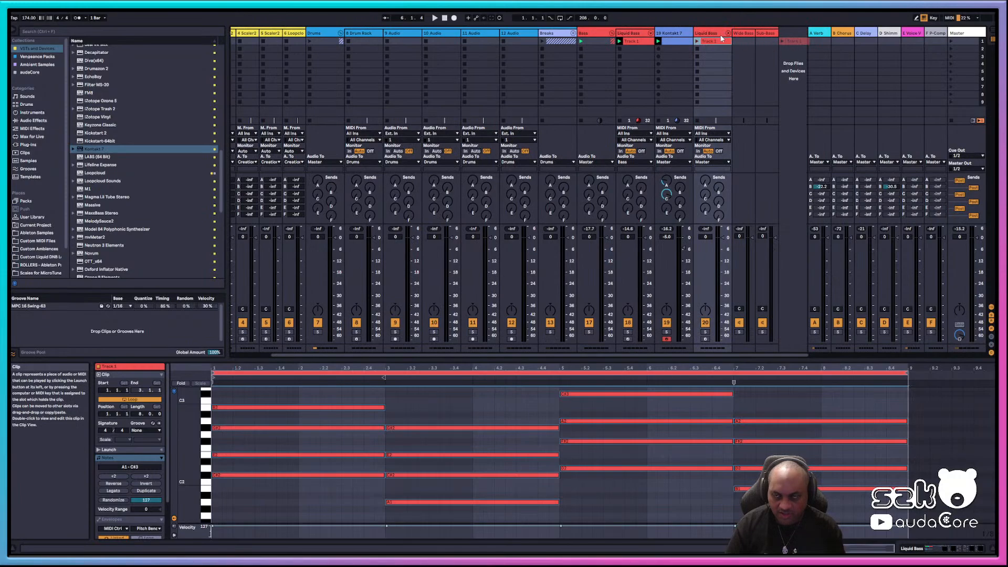
{"action": "key", "text": "ctrl+d"}
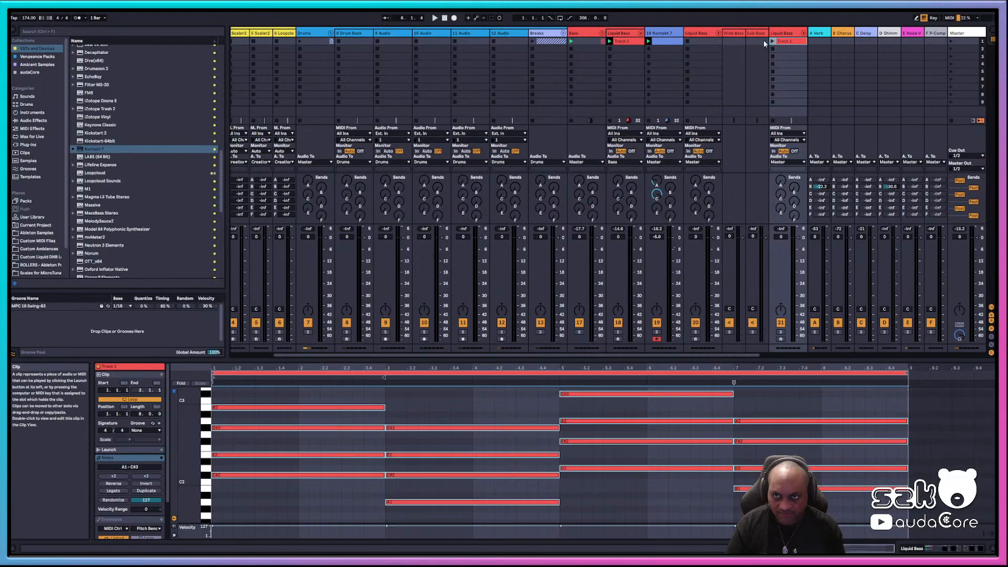
{"action": "left_click", "coordinate": [718, 33]}
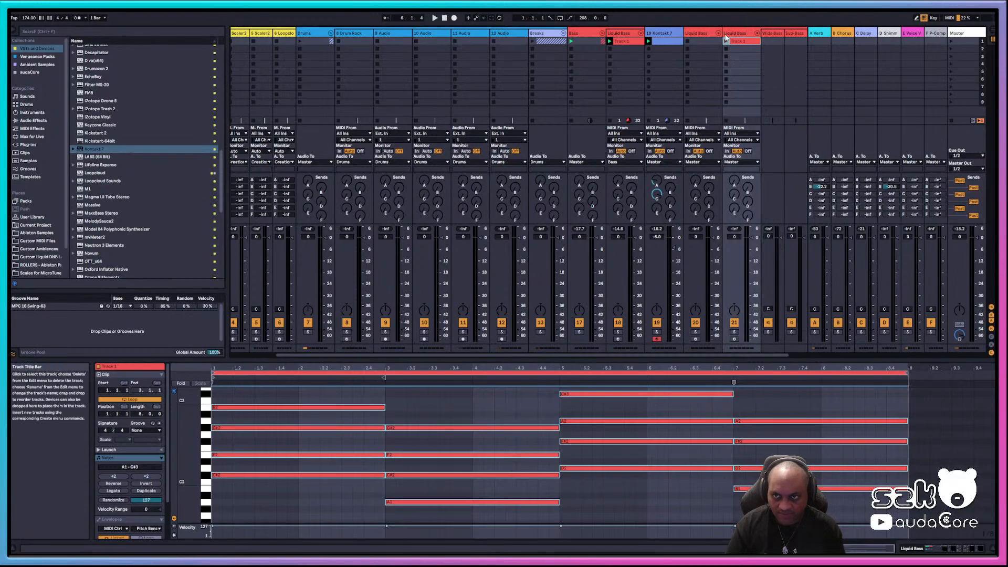
- Insert a new MIDI track at the end of the tracks and move the chord clip onto its first slot
{"action": "left_click", "coordinate": [756, 33]}
{"action": "right_click", "coordinate": [794, 45]}
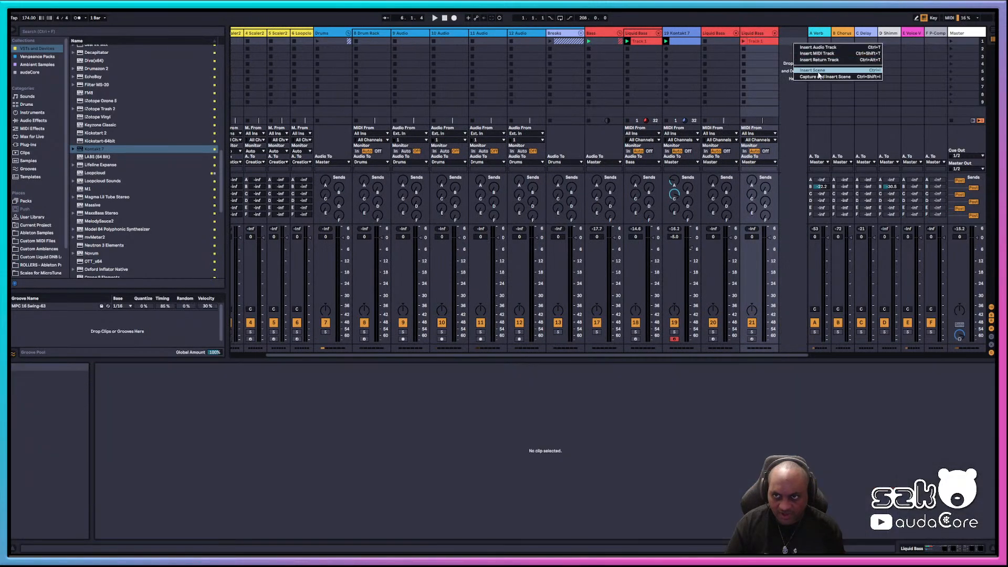
{"action": "left_click", "coordinate": [819, 53]}
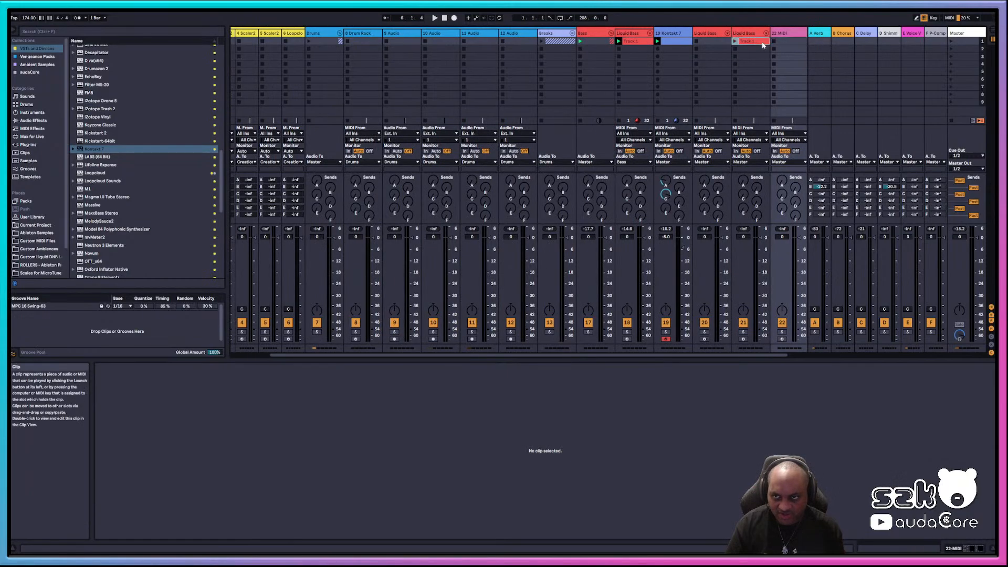
{"action": "left_click_drag", "start_coordinate": [761, 42], "coordinate": [785, 42]}
- Delete the two emptied Liquid Bass tracks between Kontakt 7 and the new MIDI track
{"action": "left_click", "coordinate": [741, 33]}
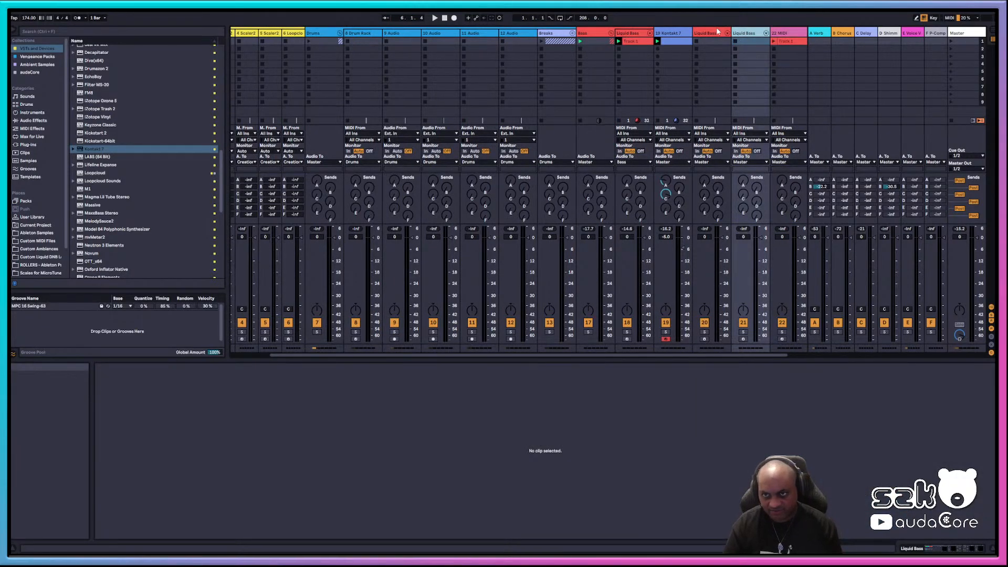
{"action": "left_click", "coordinate": [715, 35]}
{"action": "right_click", "coordinate": [716, 35]}
{"action": "left_click", "coordinate": [730, 57]}
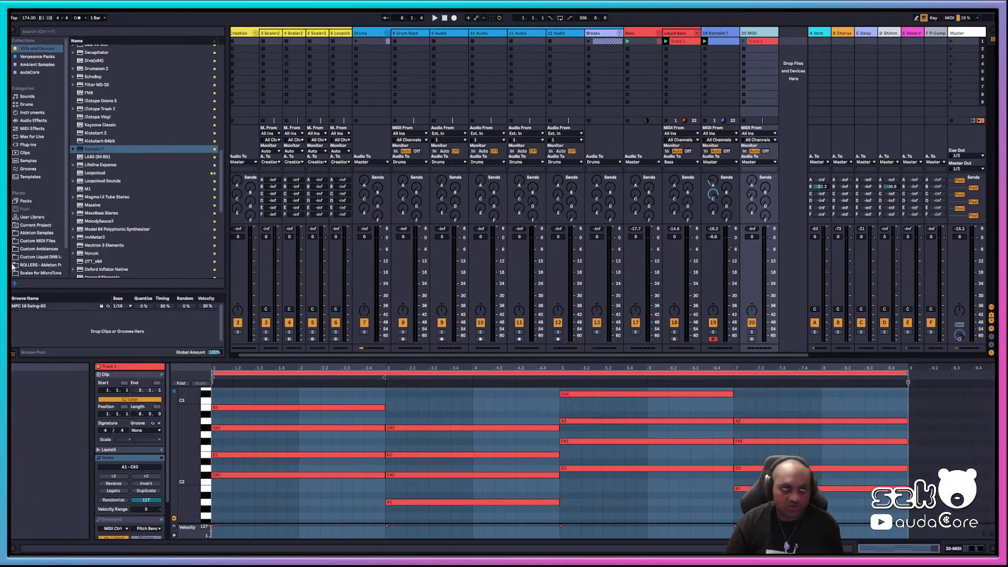
- Load the Drift synth from the VSTs and Devices collection onto the new MIDI track
{"action": "scroll", "coordinate": [151, 232], "scroll_direction": "down", "scroll_amount": 1}
{"action": "scroll", "coordinate": [146, 231], "scroll_direction": "up", "scroll_amount": 1}
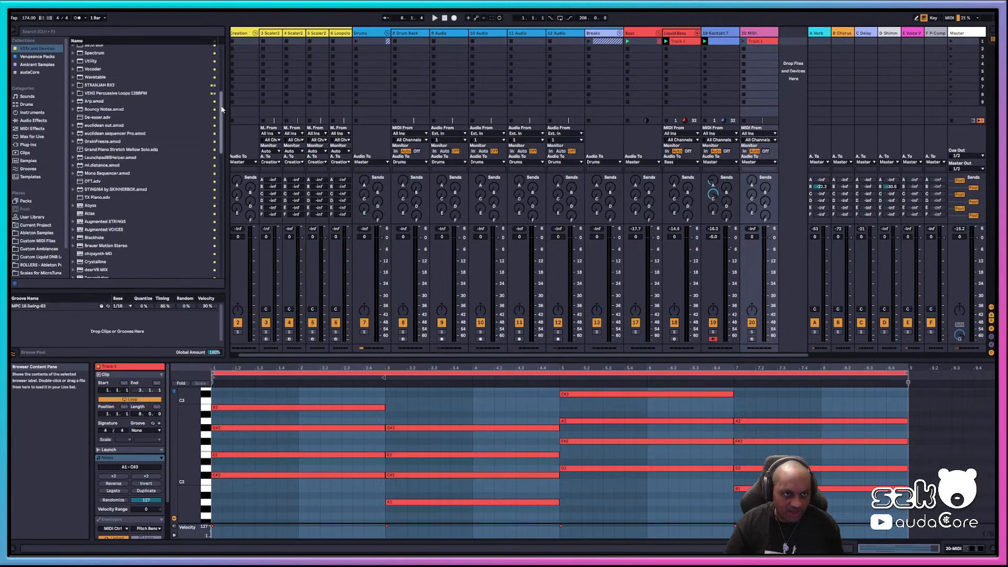
{"action": "left_click_drag", "start_coordinate": [221, 105], "coordinate": [220, 64]}
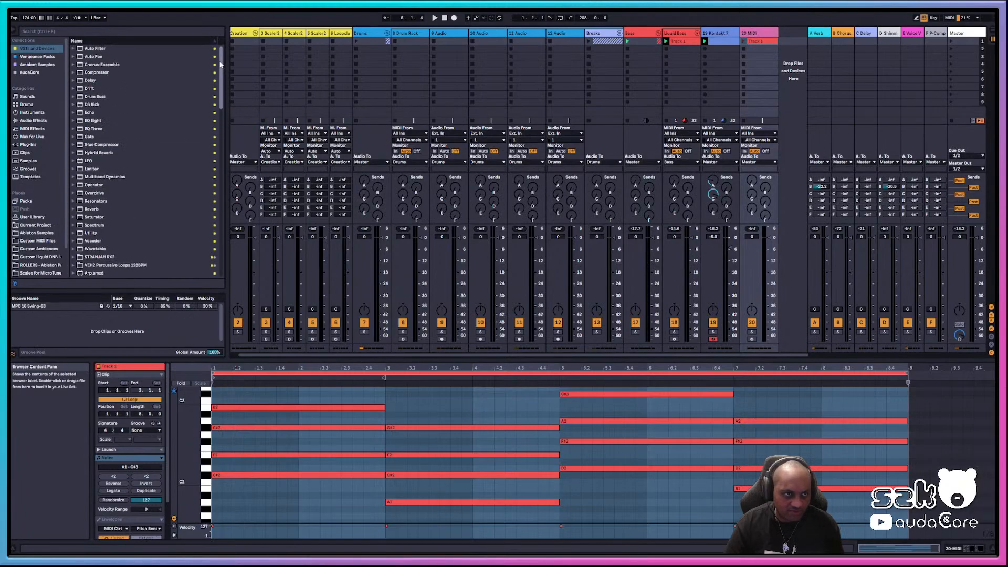
{"action": "left_click", "coordinate": [90, 88]}
{"action": "double_click", "coordinate": [89, 88]}
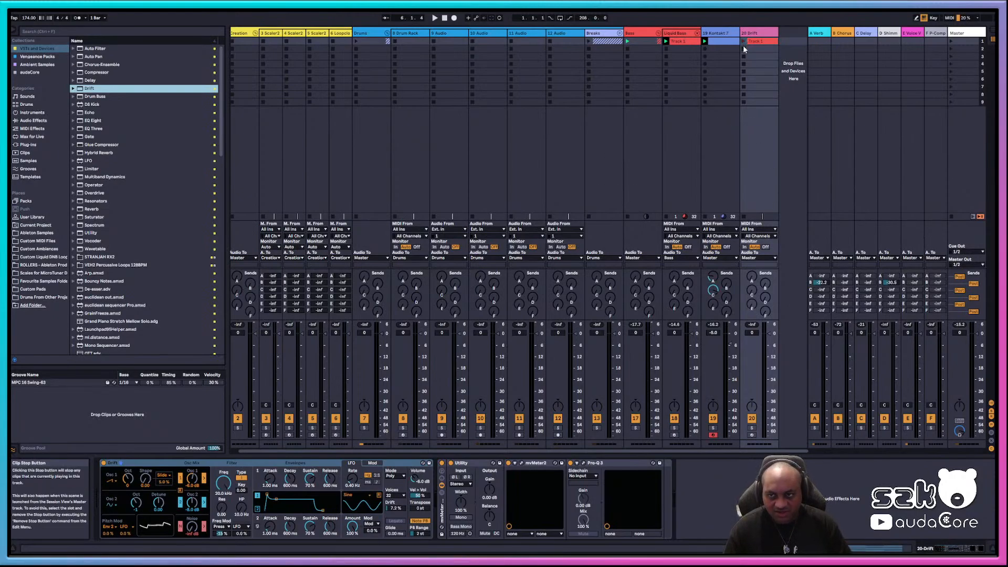
- Solo the Drift track and lower its volume to -10.0 dB while playing the chord clip
{"action": "left_click", "coordinate": [751, 427]}
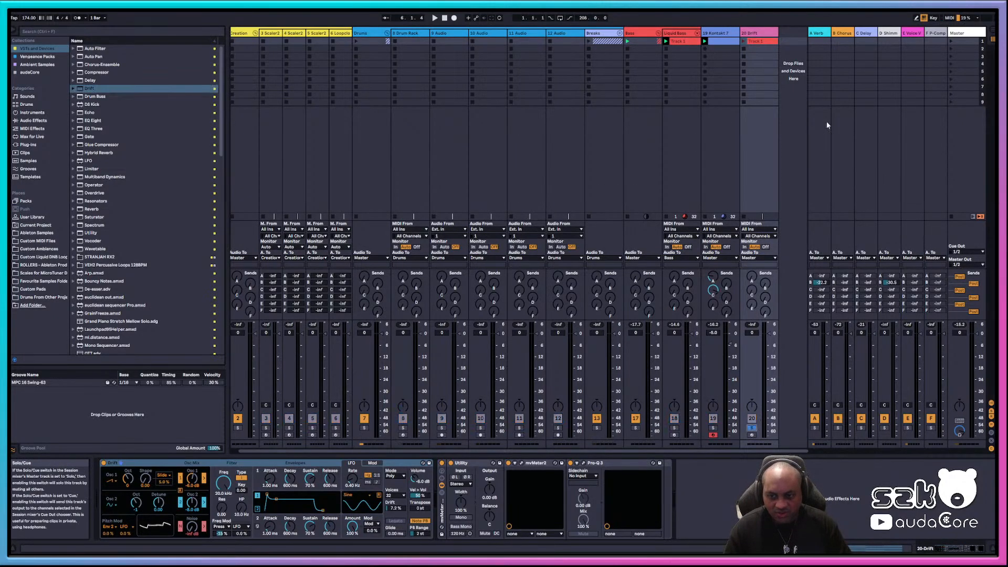
{"action": "key", "text": "space"}
{"action": "key", "text": "space"}
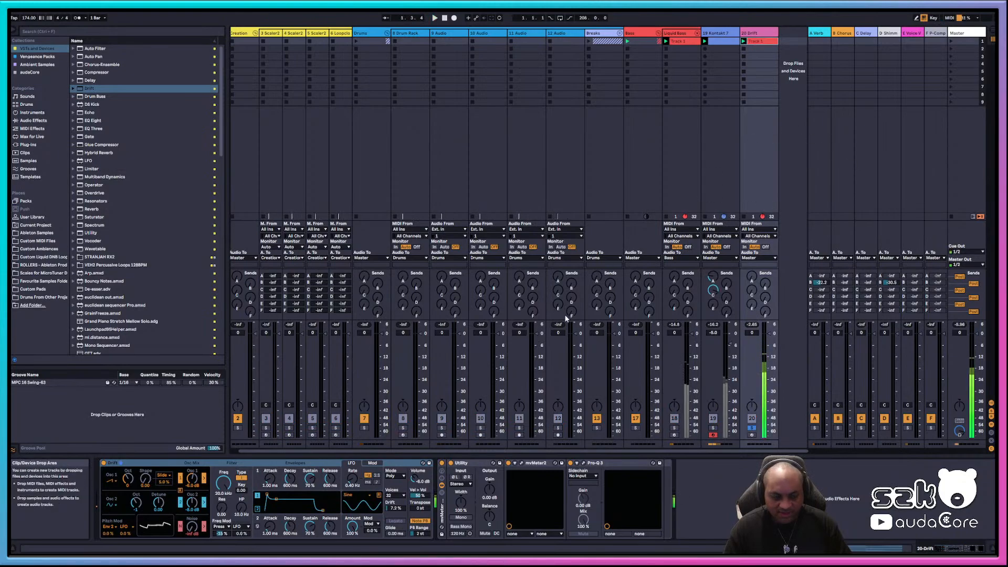
{"action": "left_click_drag", "start_coordinate": [752, 332], "coordinate": [752, 336]}
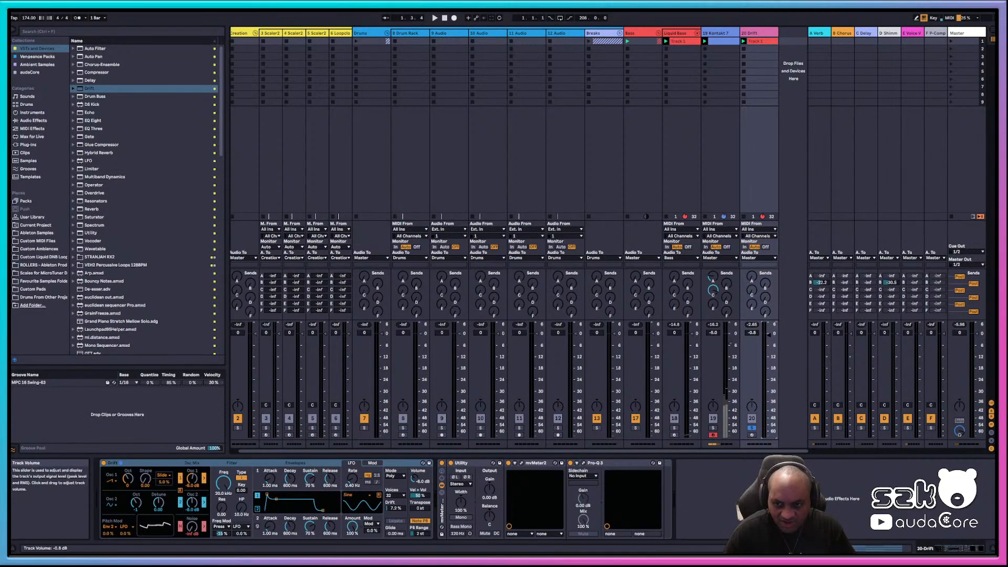
{"action": "key", "text": "space"}
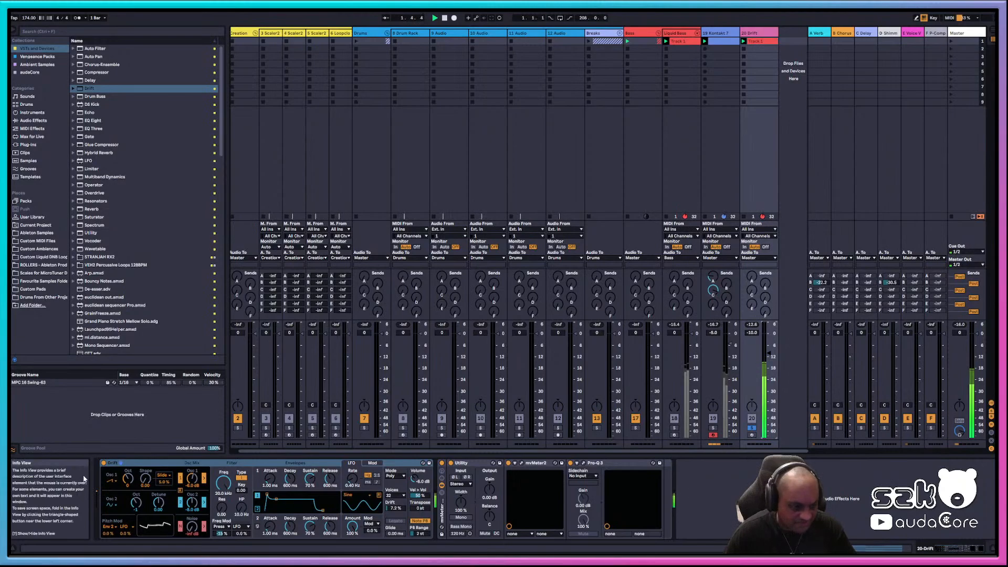
- Set Drift's oscillator 1 shape to 0.13, oscillator 2 detune to 0.14, filter frequency to about 1.9 kHz, and envelope 1 decay to 1.74 s and release to 5.83 s
{"action": "left_click_drag", "start_coordinate": [127, 478], "coordinate": [127, 471]}
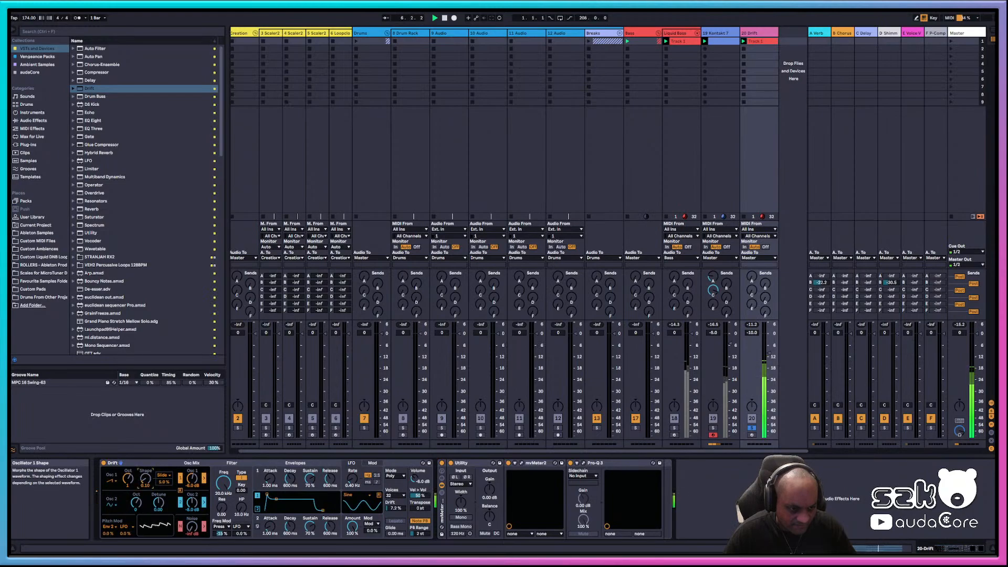
{"action": "left_click_drag", "start_coordinate": [158, 503], "coordinate": [158, 498]}
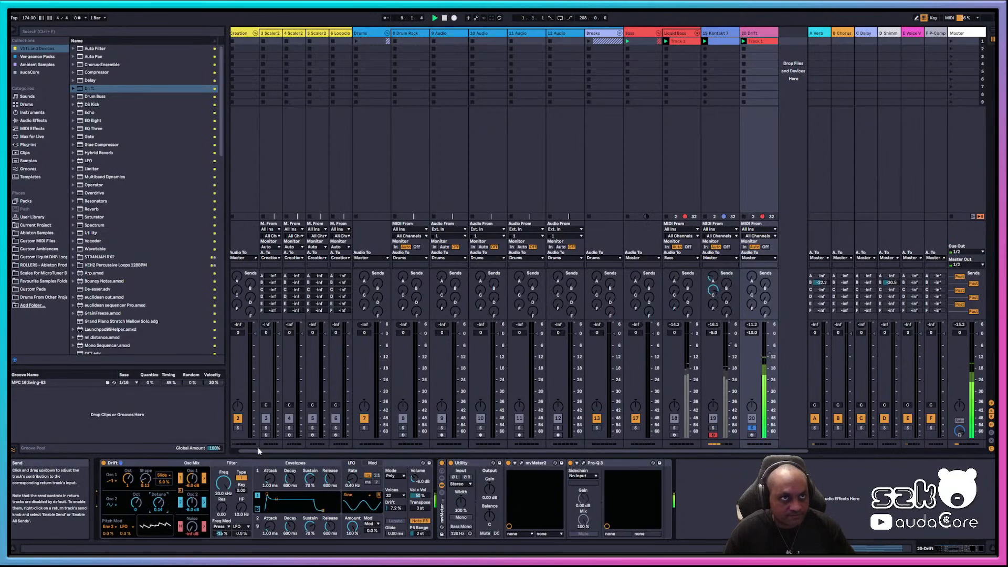
{"action": "left_click", "coordinate": [241, 478]}
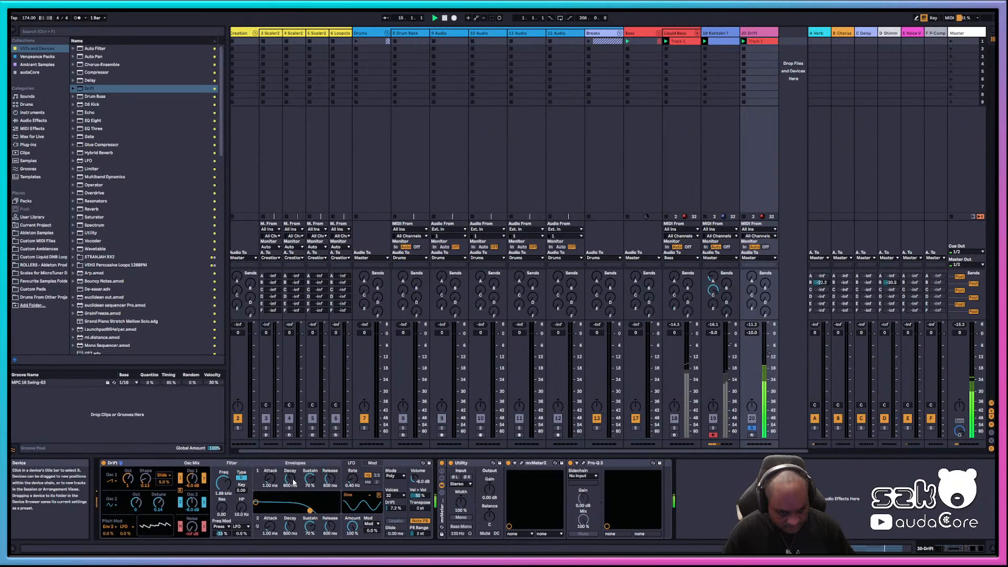
{"action": "left_click_drag", "start_coordinate": [289, 479], "coordinate": [290, 462]}
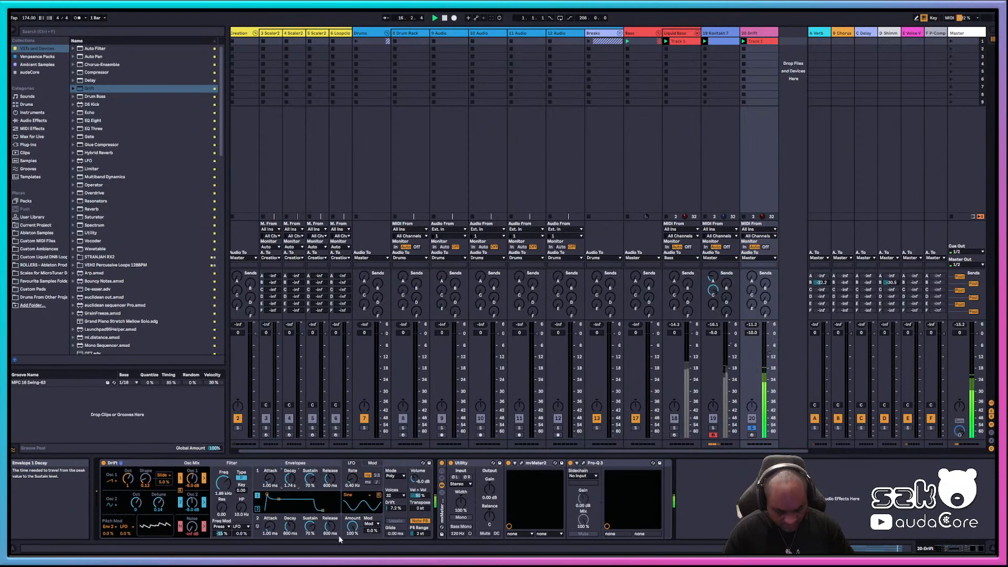
{"action": "left_click_drag", "start_coordinate": [330, 478], "coordinate": [330, 451]}
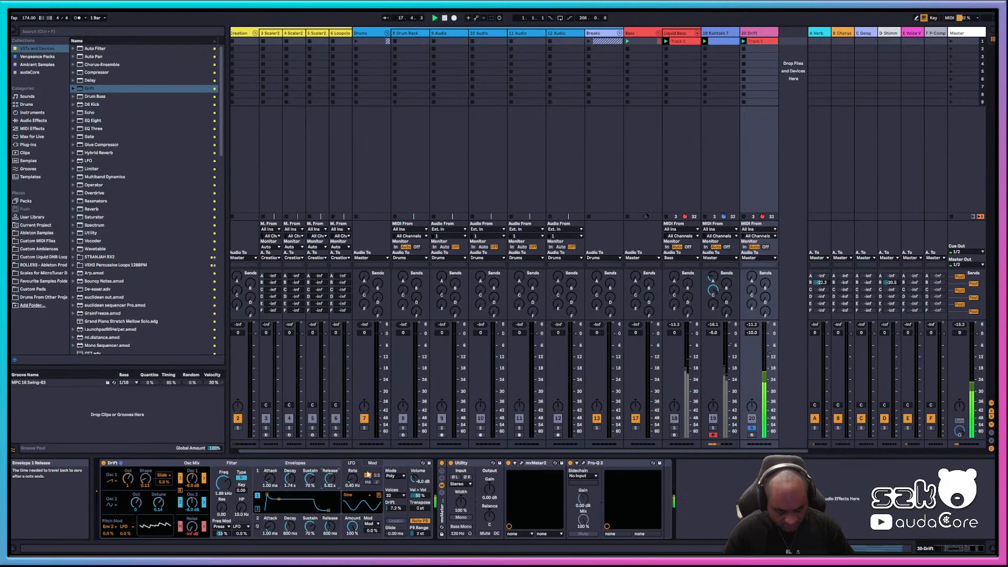
- Switch Drift's voice mode to Unison and raise its unison strength and drift amount
{"action": "left_click", "coordinate": [395, 476]}
{"action": "left_click", "coordinate": [392, 502]}
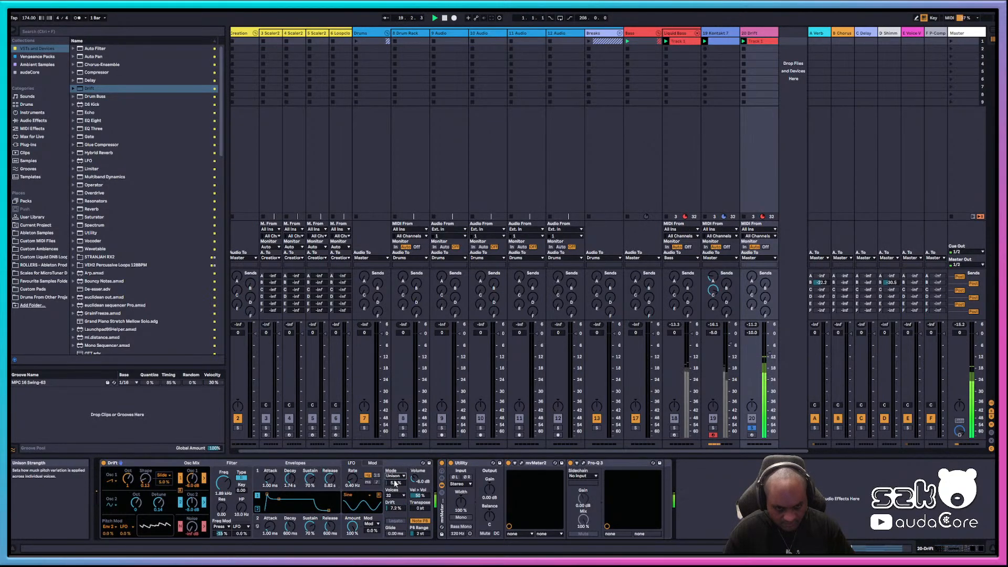
{"action": "left_click_drag", "start_coordinate": [396, 483], "coordinate": [396, 461]}
{"action": "left_click_drag", "start_coordinate": [395, 508], "coordinate": [395, 478]}
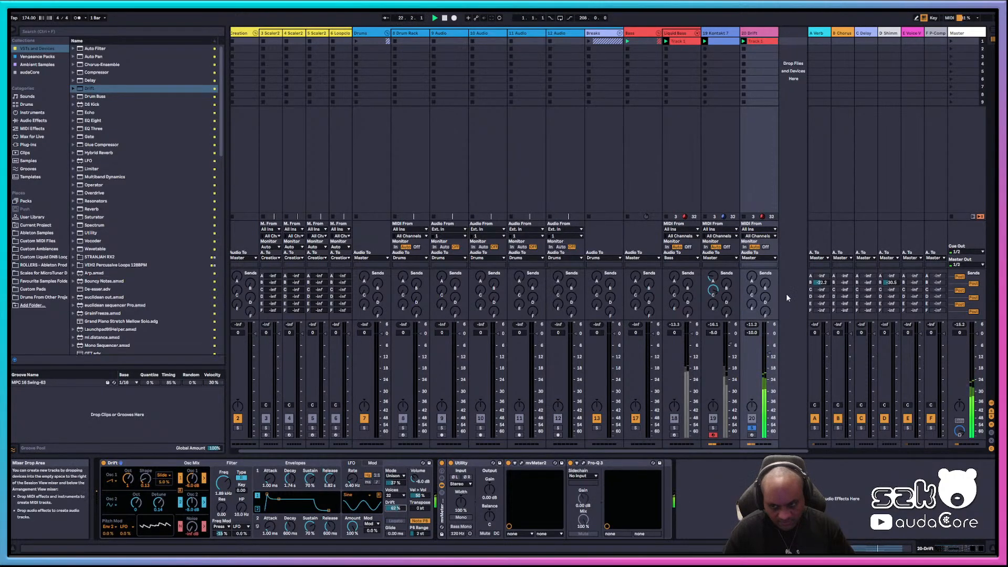
- Send the Drift track to the delay, add Kontakt 7 to the solo, and balance Drift at -12.0 dB against Kontakt 7 at -3.4 dB
{"action": "left_click_drag", "start_coordinate": [752, 290], "coordinate": [752, 277]}
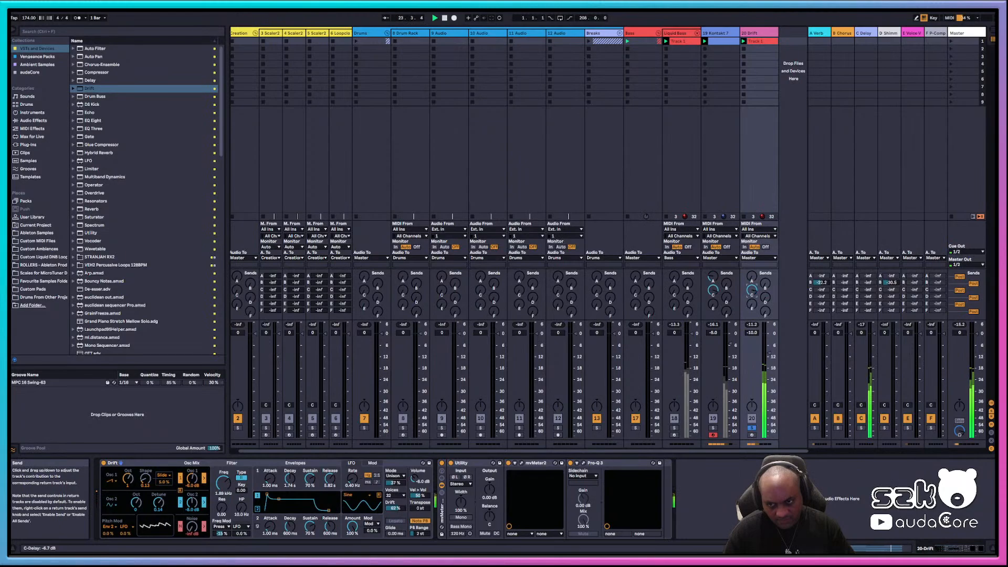
{"action": "left_click", "coordinate": [713, 427]}
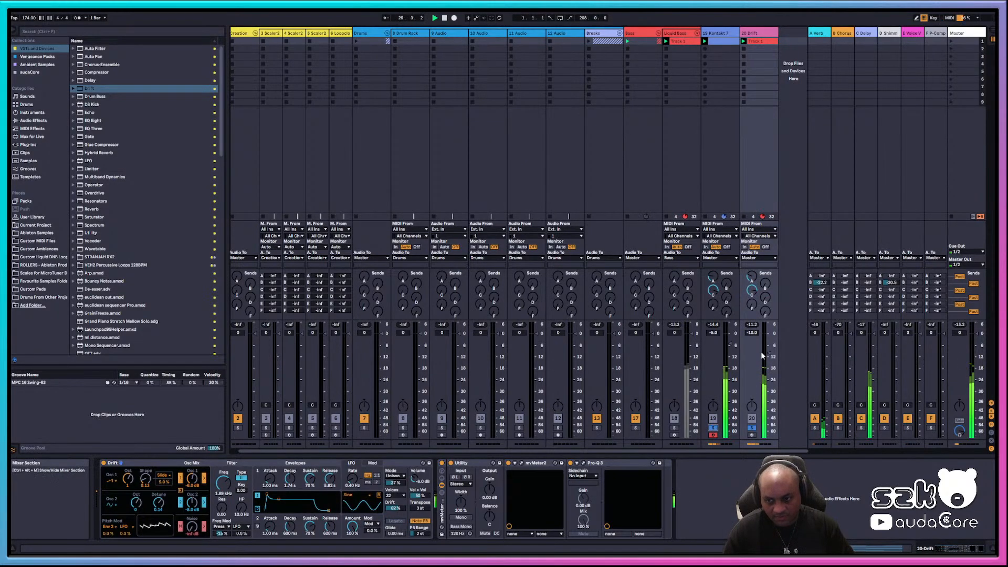
{"action": "left_click_drag", "start_coordinate": [768, 353], "coordinate": [729, 340]}
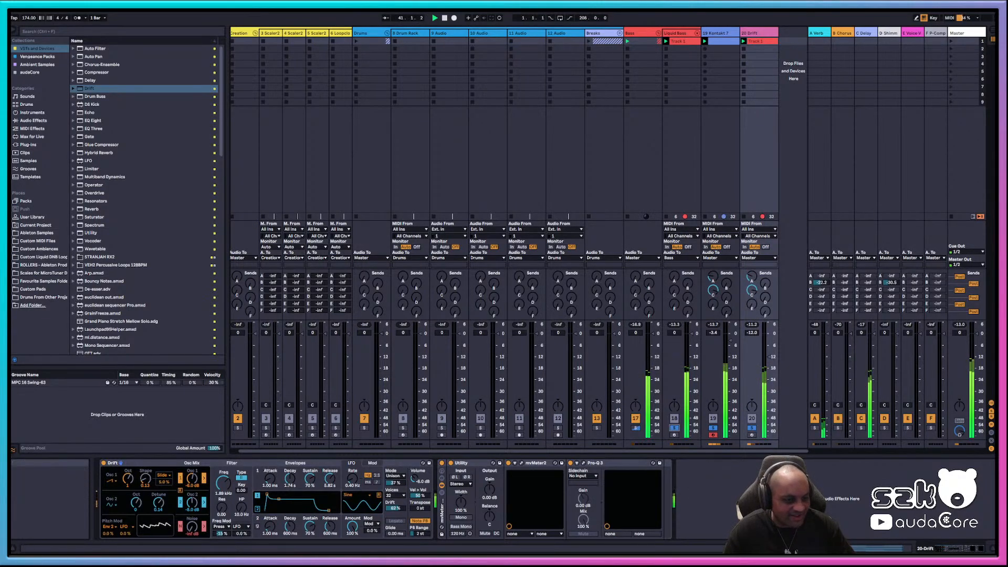
- Preview audaCore TESTING LOOP.wav from the custom liquid DnB loops folder against the bass and chords
{"action": "left_click", "coordinate": [53, 257]}
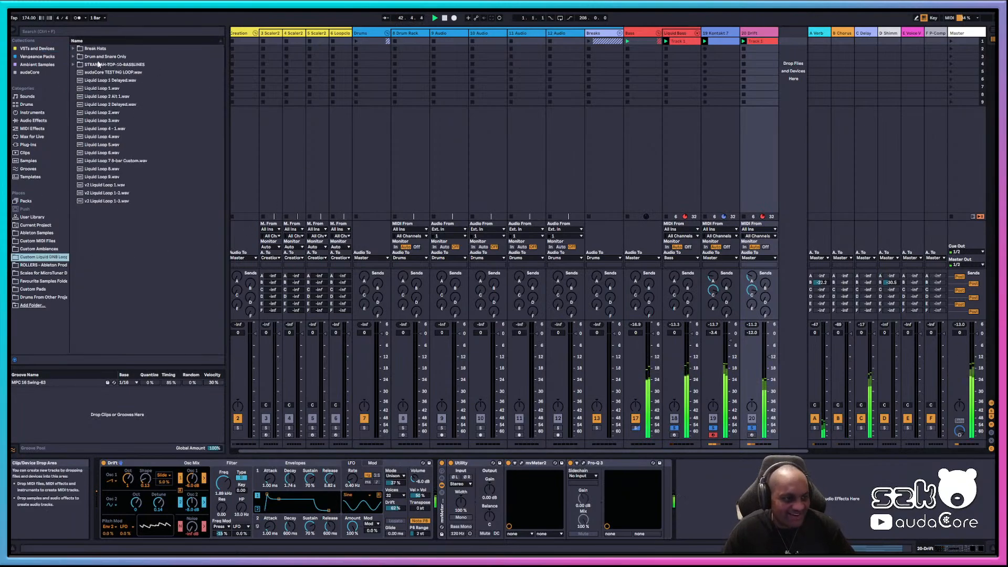
{"action": "left_click", "coordinate": [128, 74]}
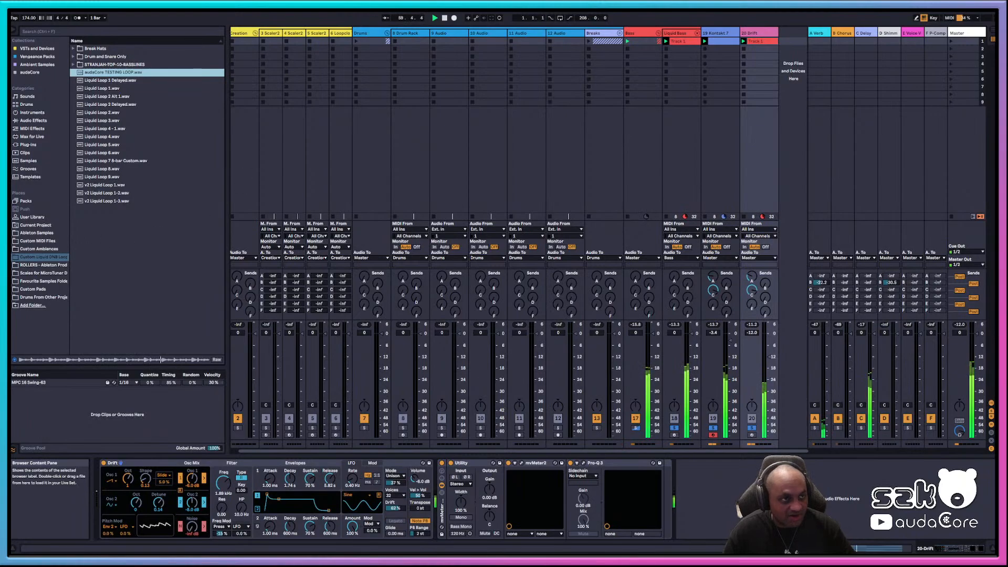
- Start saving the Live Set under a new name and open the audaCore - Liquid DnB Collection Project folder within Projects
{"action": "key", "text": "alt+f"}
{"action": "left_click", "coordinate": [37, 85]}
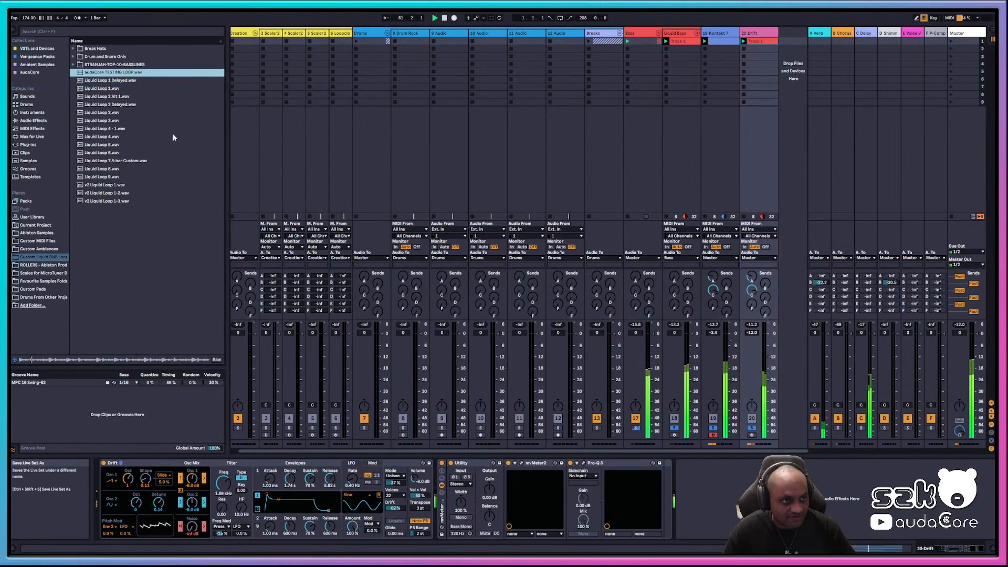
{"action": "left_click", "coordinate": [231, 30]}
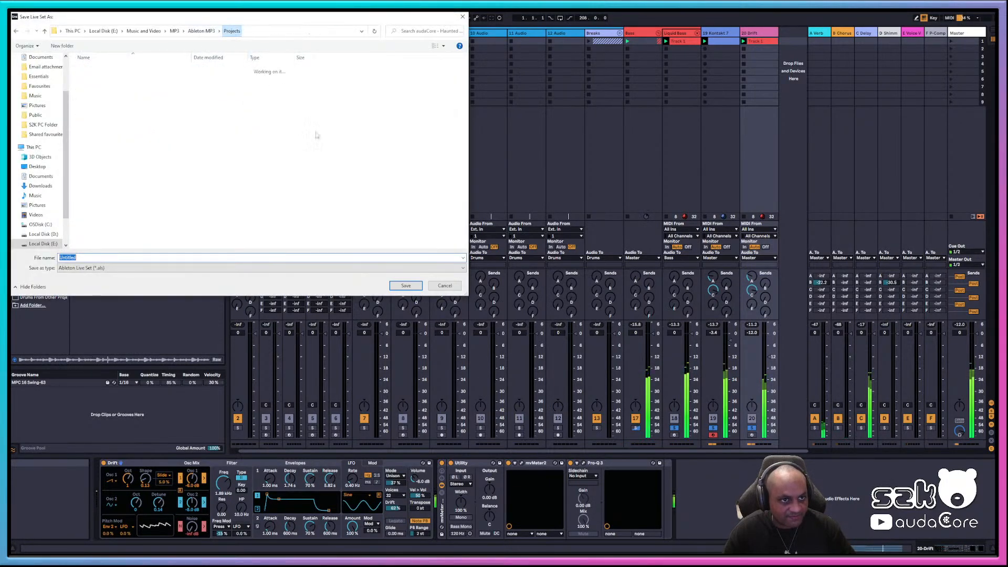
{"action": "scroll", "coordinate": [145, 207], "scroll_direction": "down", "scroll_amount": 20}
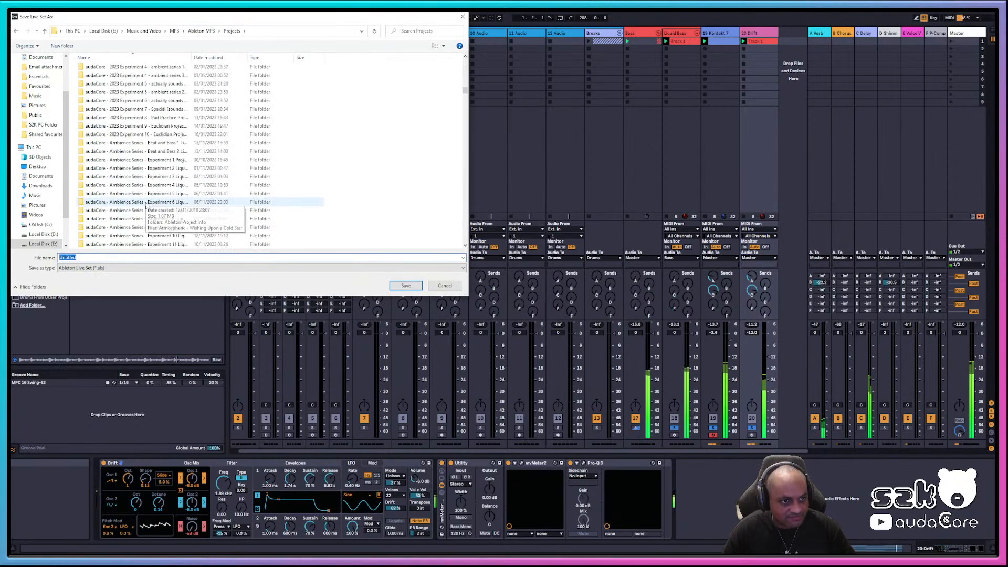
{"action": "scroll", "coordinate": [146, 205], "scroll_direction": "down", "scroll_amount": 15}
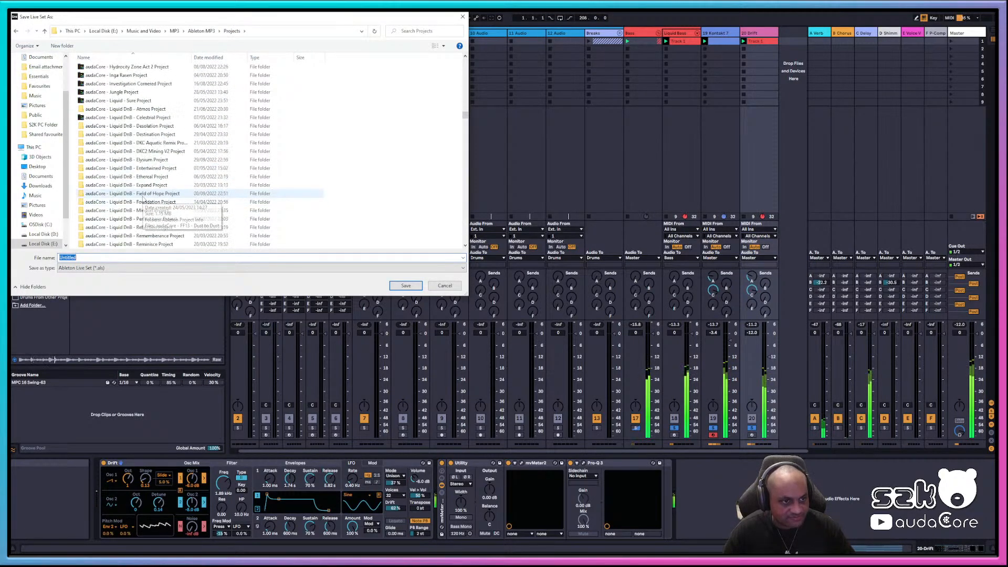
{"action": "scroll", "coordinate": [147, 210], "scroll_direction": "down", "scroll_amount": 3}
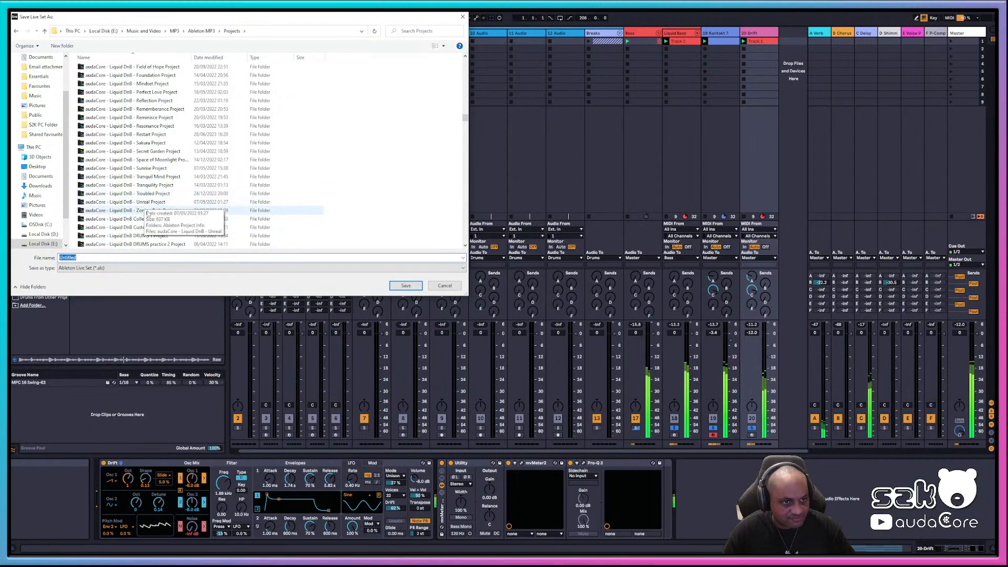
{"action": "left_click", "coordinate": [149, 221]}
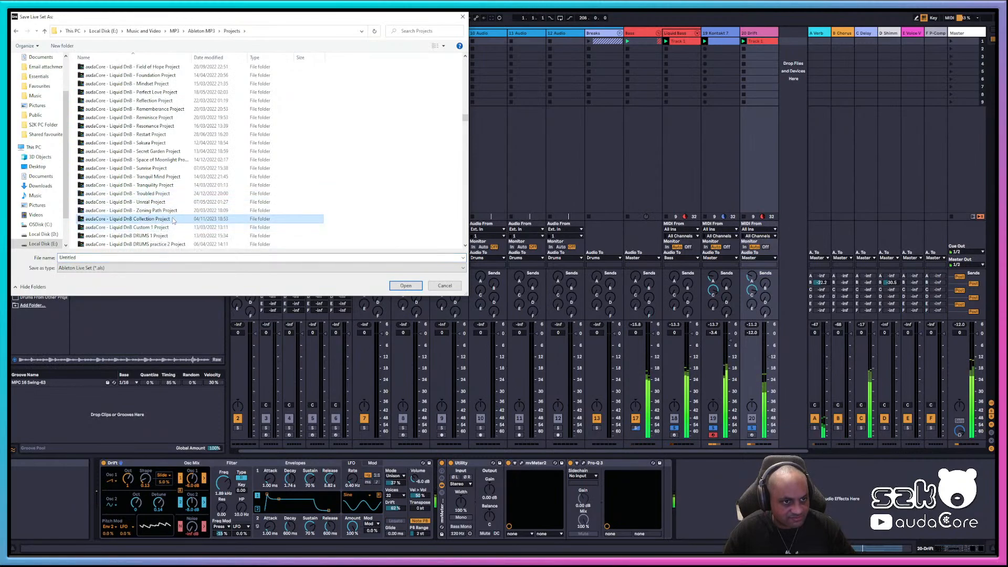
{"action": "double_click", "coordinate": [187, 216]}
{"action": "scroll", "coordinate": [187, 214], "scroll_direction": "down", "scroll_amount": 5}
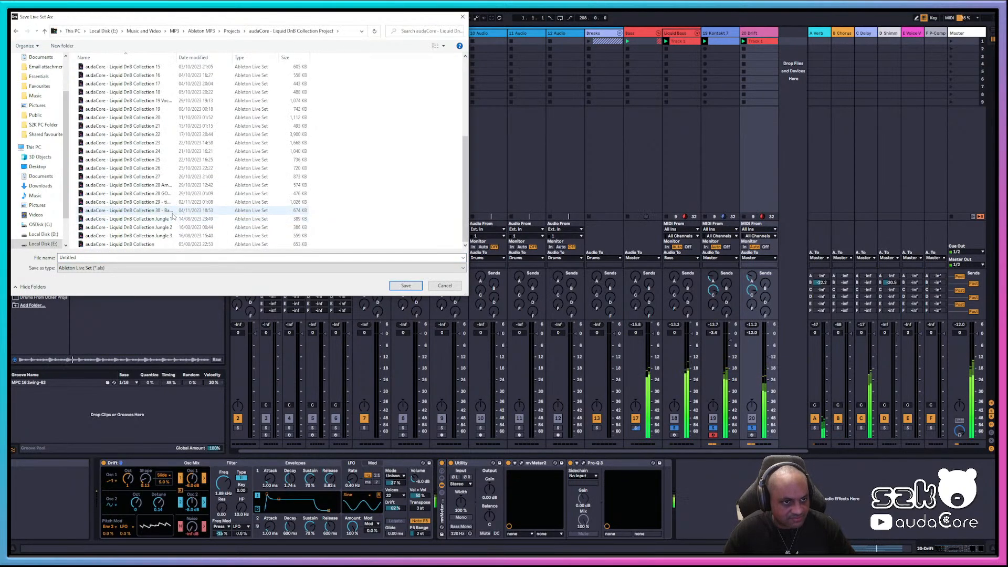
- Save the Live Set as "audaCore - Liquid DnB Collection 31 - Playbox Idea", basing the name on the existing Collection 30 file
{"action": "left_click", "coordinate": [173, 210]}
{"action": "left_click_drag", "start_coordinate": [163, 257], "coordinate": [130, 258]}
{"action": "type", "text": "31"}
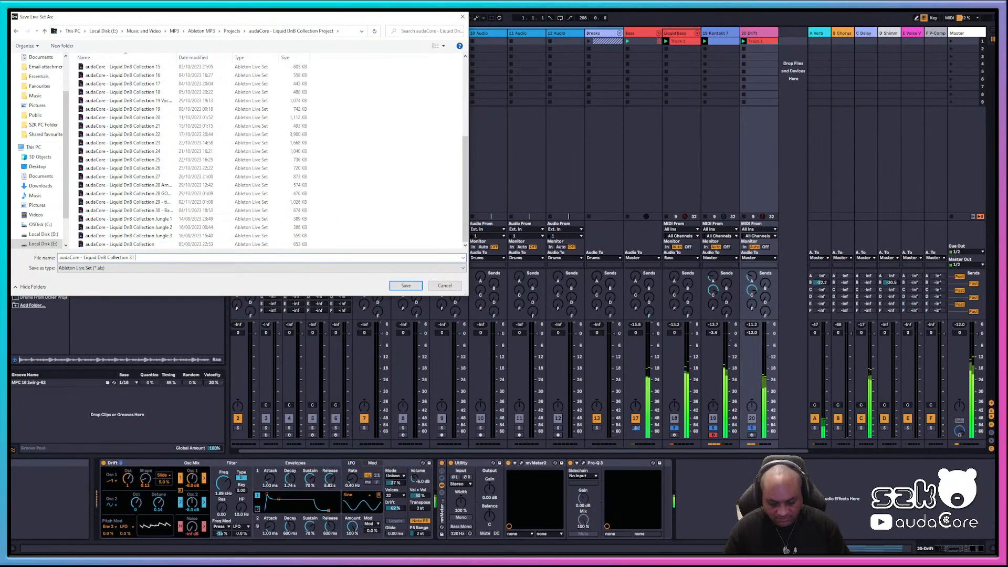
{"action": "type", "text": " - Play"}
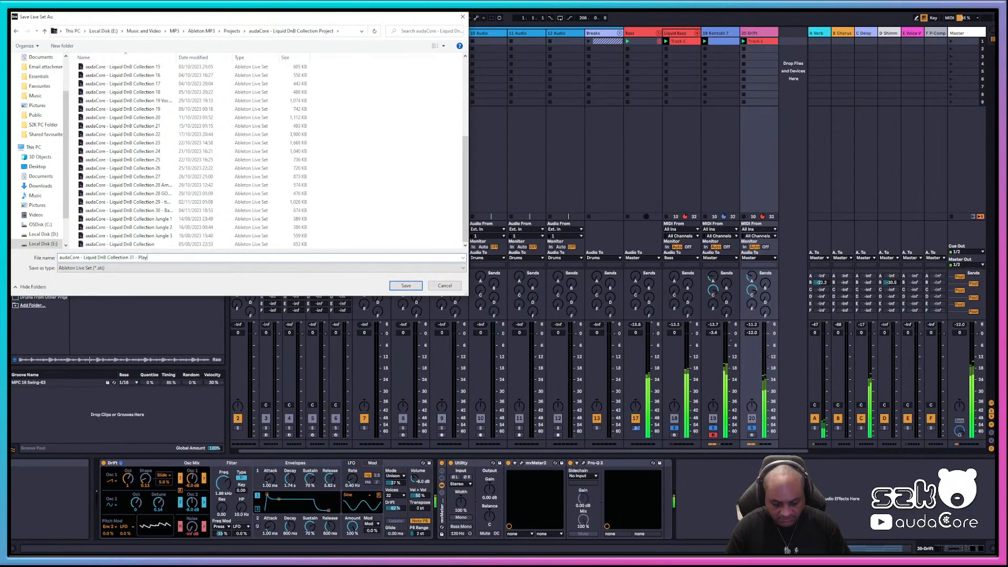
{"action": "type", "text": "box Idea"}
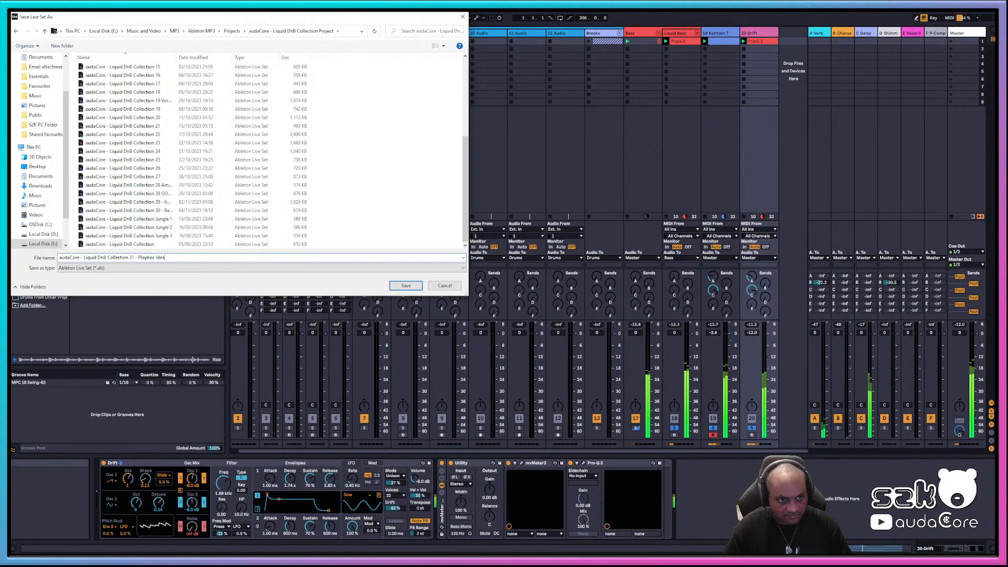
{"action": "key", "text": "Return"}
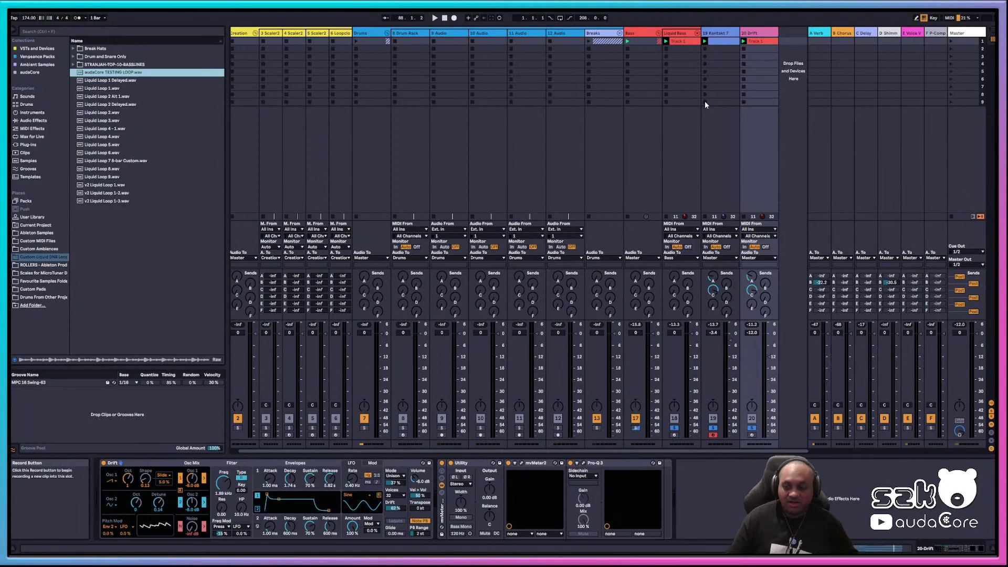
- Check the current time and date in the system calendar, and close it again
{"action": "left_click", "coordinate": [970, 560]}
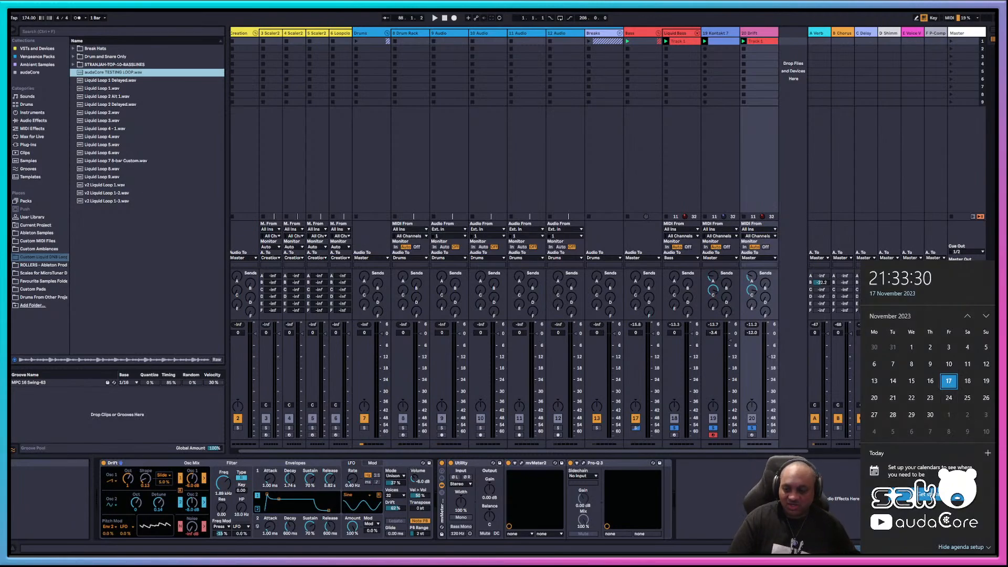
{"action": "left_click", "coordinate": [792, 504]}
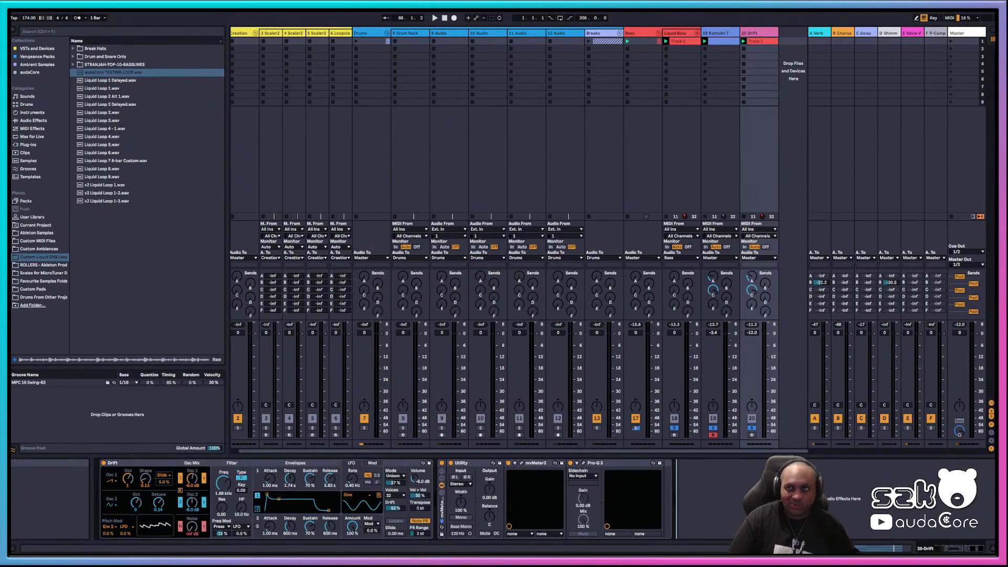